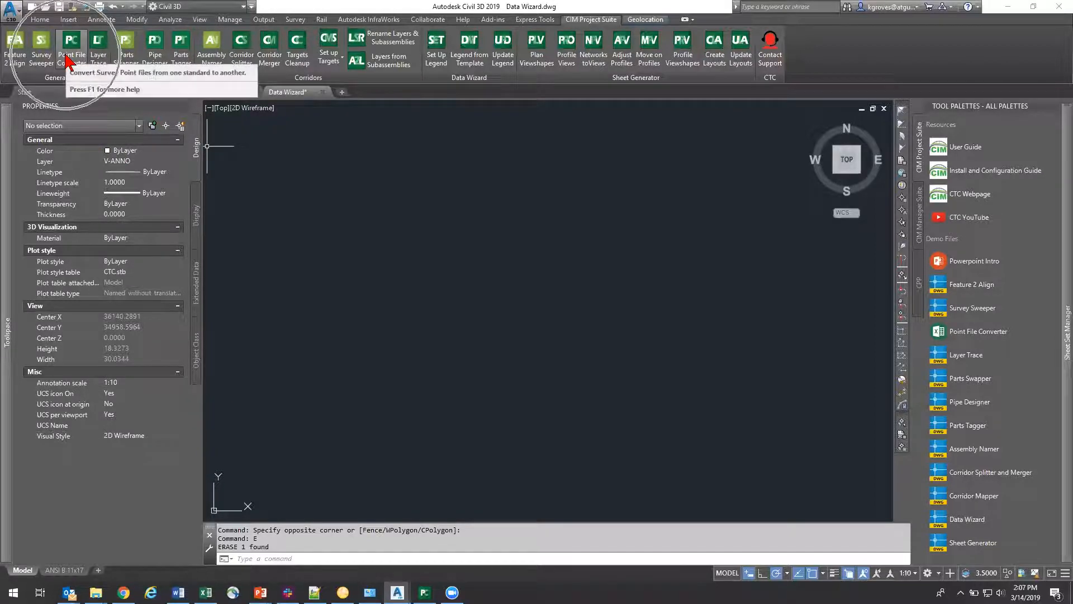
Step: Look over the Data Wizard drawing's object tree in the Toolspace Prospector
left_click(469, 79)
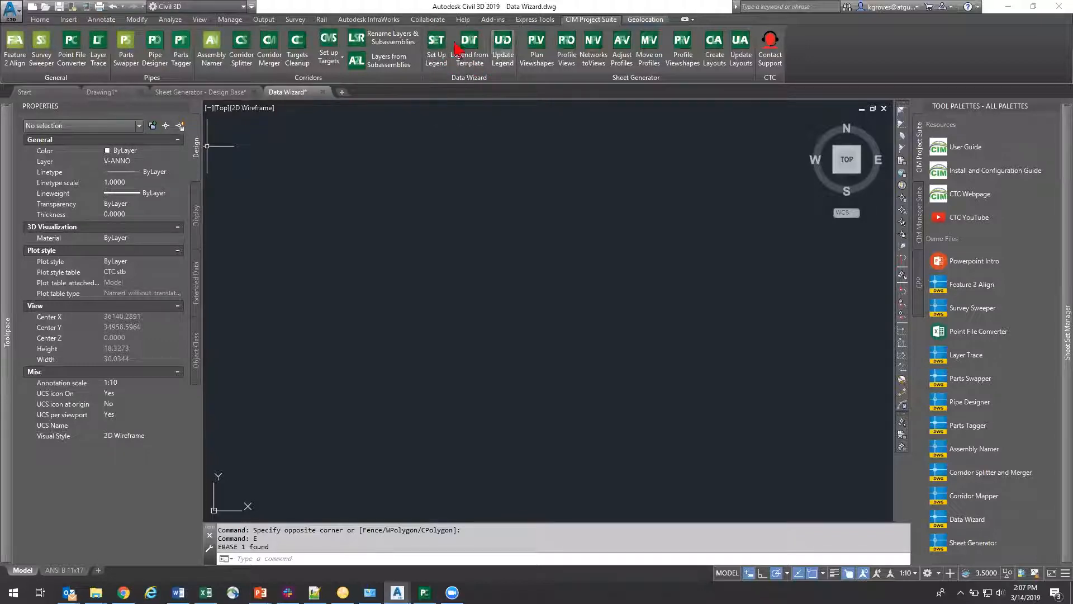
left_click(632, 78)
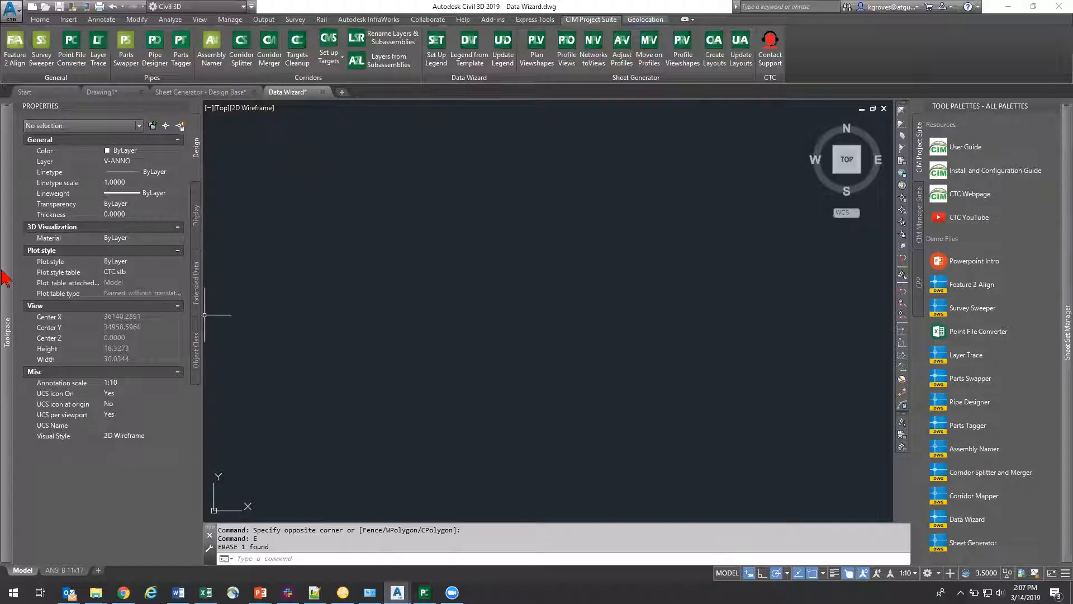
mouse_move(4, 276)
left_click(230, 141)
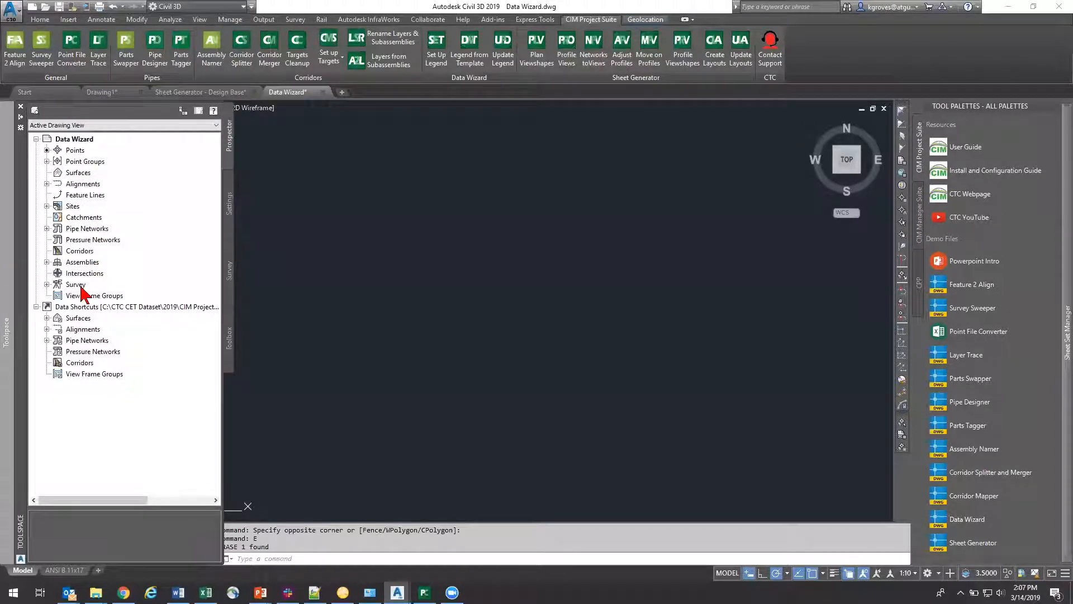
left_click(80, 295)
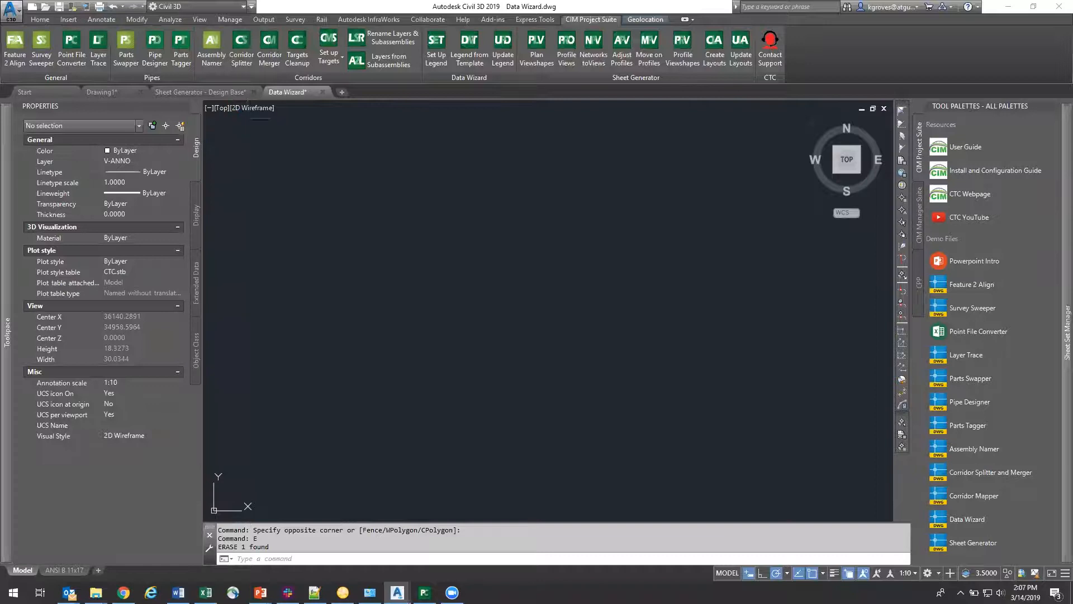
Step: Show the model space of the Sheet Generator - Viewshapes (Live) drawing and view its plan viewshapes and profile views
left_click(201, 92)
scroll(536, 385, "down", 10)
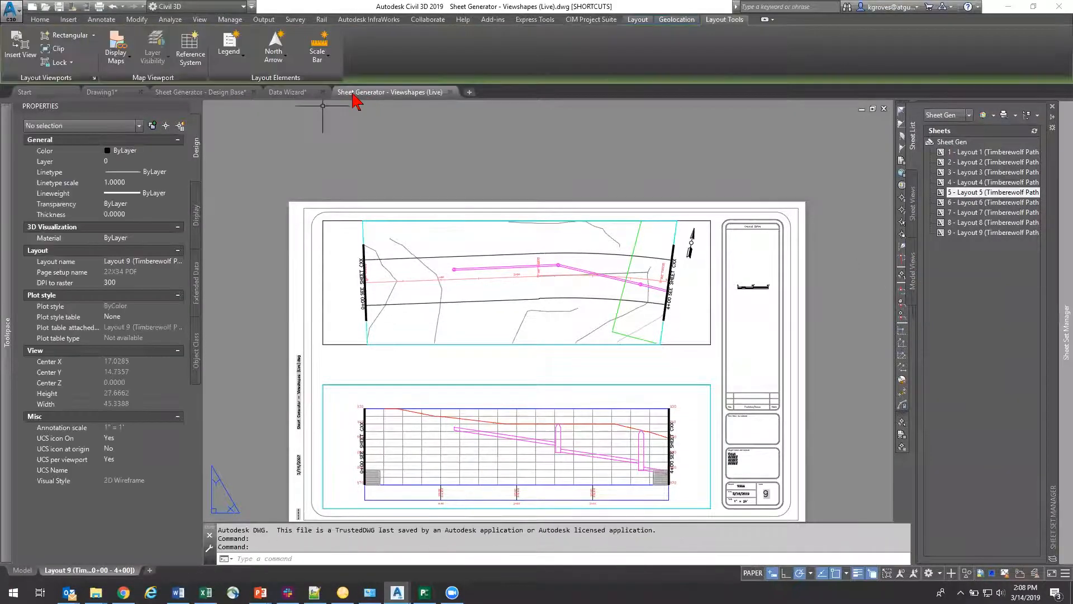
left_click(26, 571)
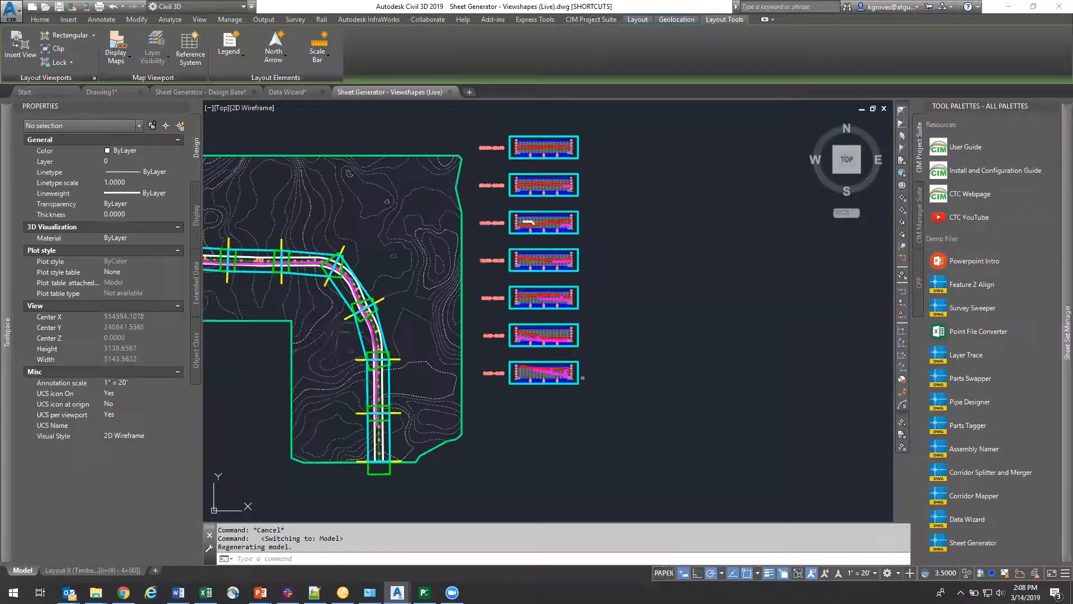
mouse_move(281, 311)
middle_mouse_down()
mouse_move(407, 335)
mouse_move(504, 315)
middle_mouse_up()
scroll(408, 334, "down", 3)
scroll(410, 280, "up", 4)
Step: Switch to the Sheet Generator - Design Base drawing and examine the road alignment and its pipe network in plan
left_click(201, 92)
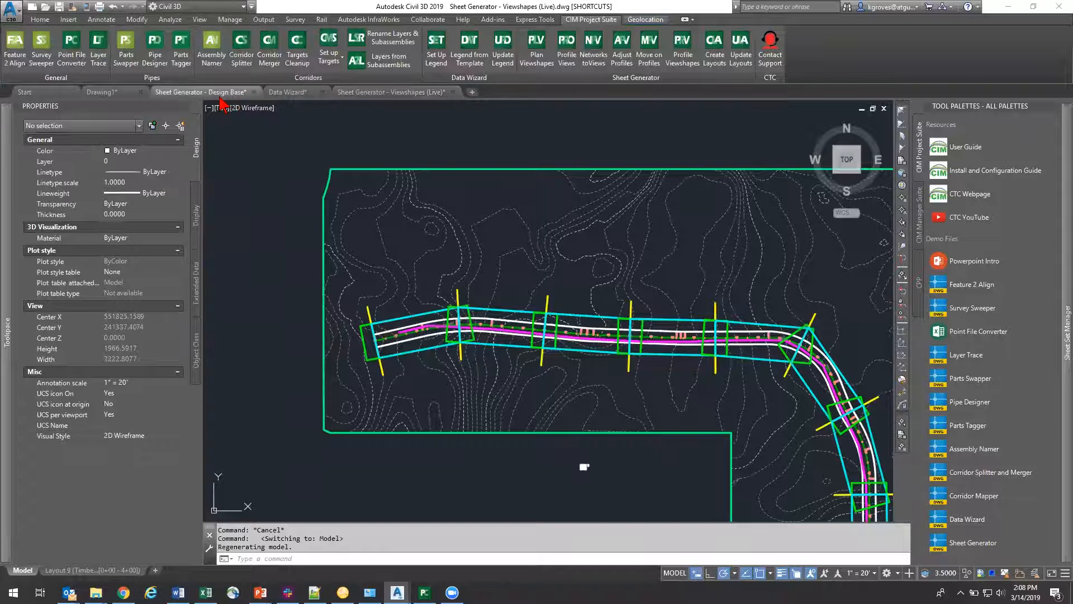
scroll(384, 276, "up", 8)
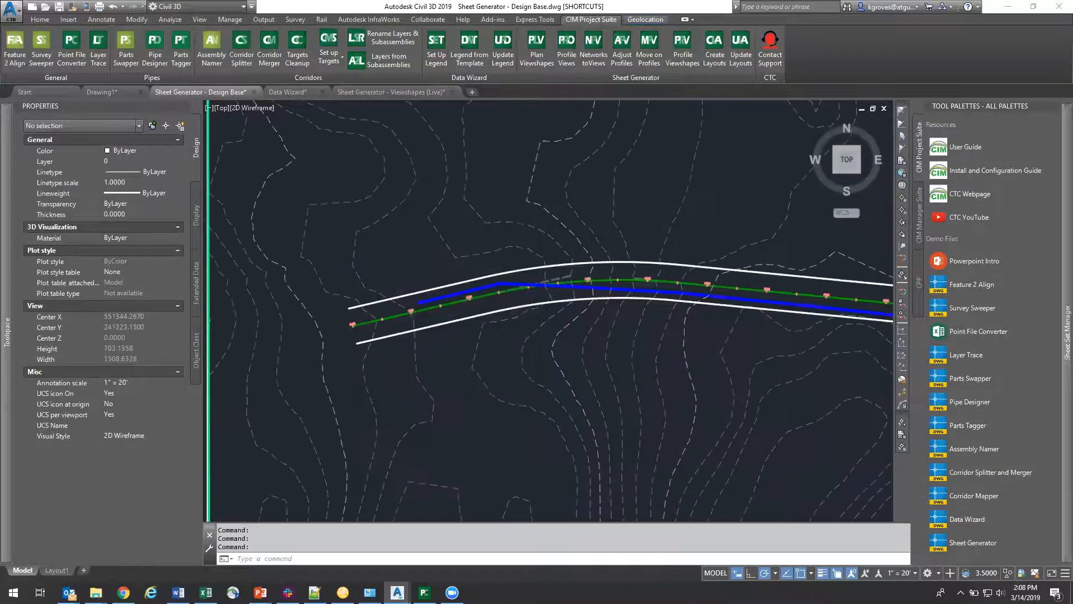
scroll(570, 376, "down", 4)
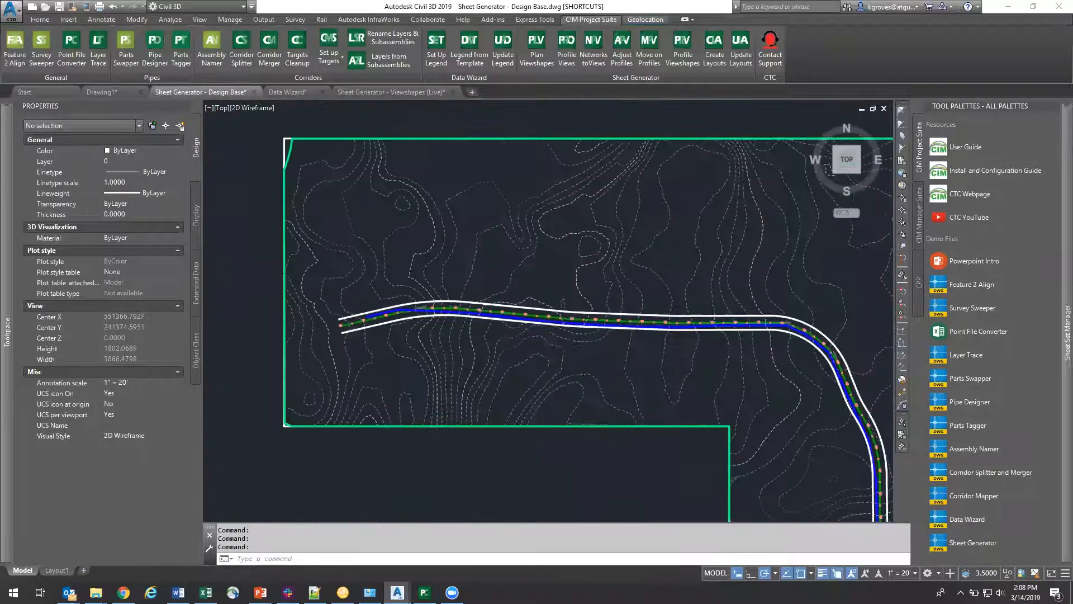
middle_click_drag(556, 342, 472, 256)
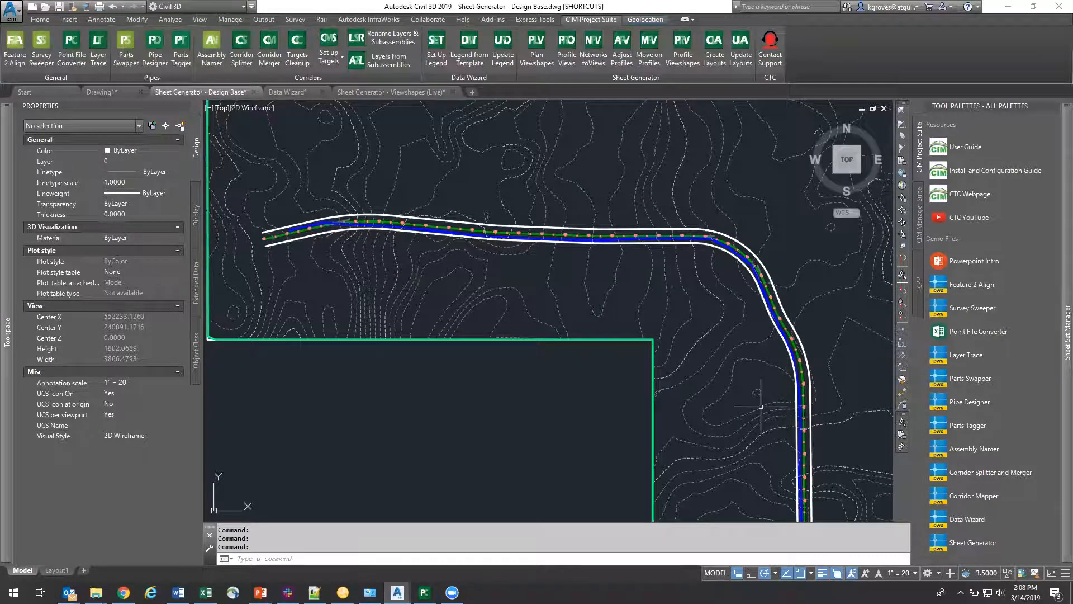
scroll(757, 301, "up", 8)
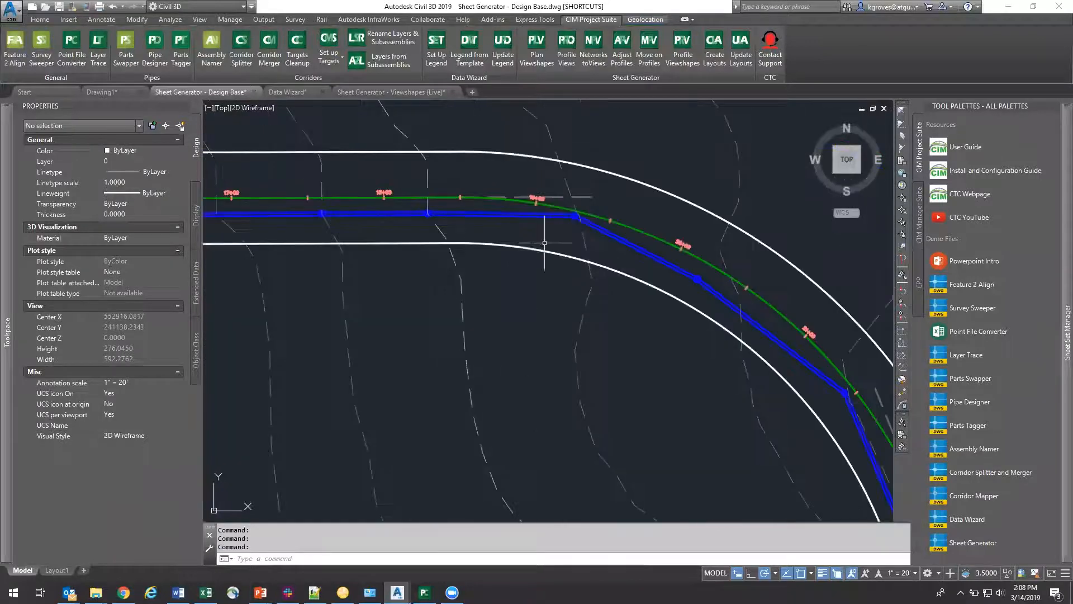
scroll(575, 214, "up", 4)
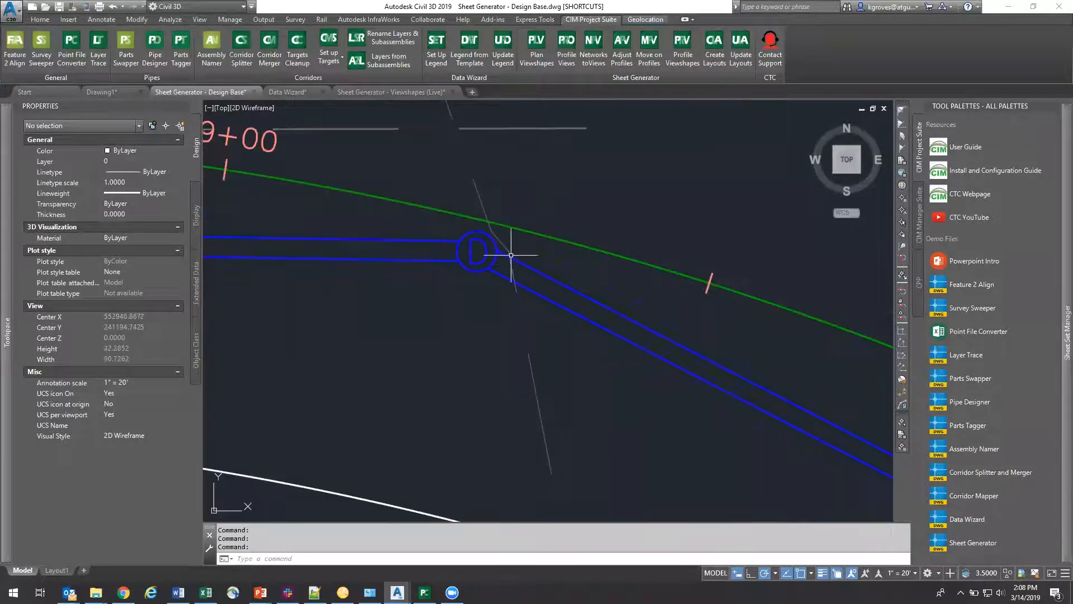
scroll(496, 324, "down", 4)
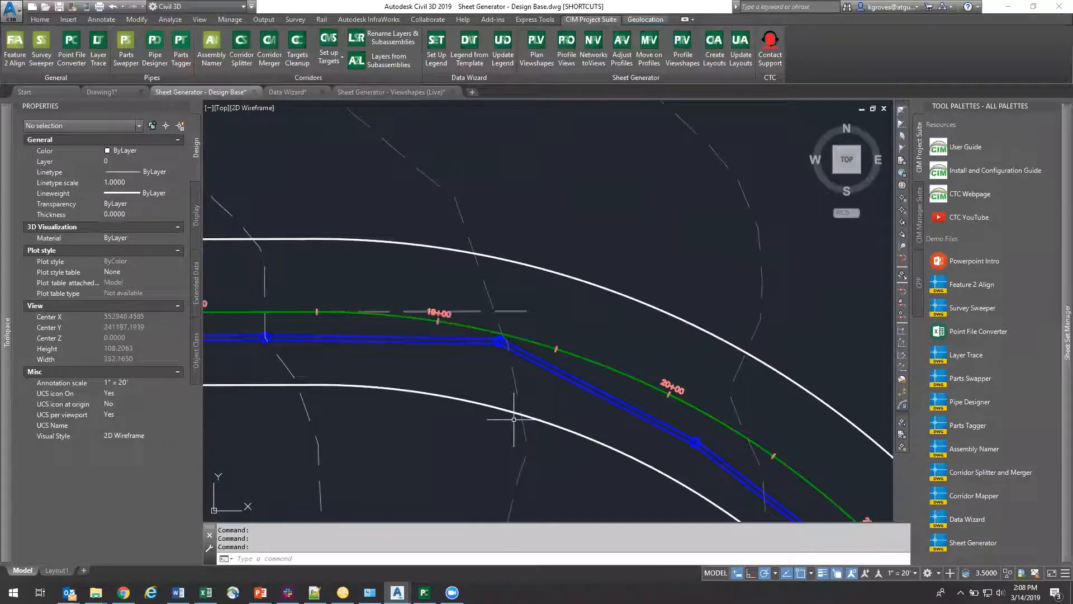
scroll(473, 400, "down", 6)
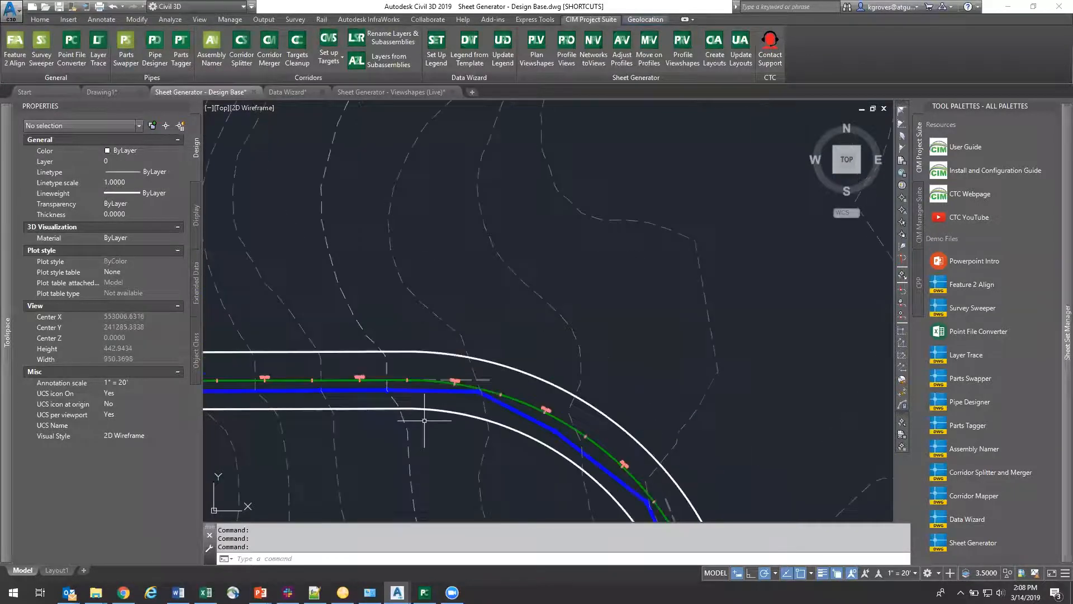
Step: Examine the Timberewolf Path profile view in the design base, following the pipes and structures along its length
middle_click_drag(328, 383, 246, 353)
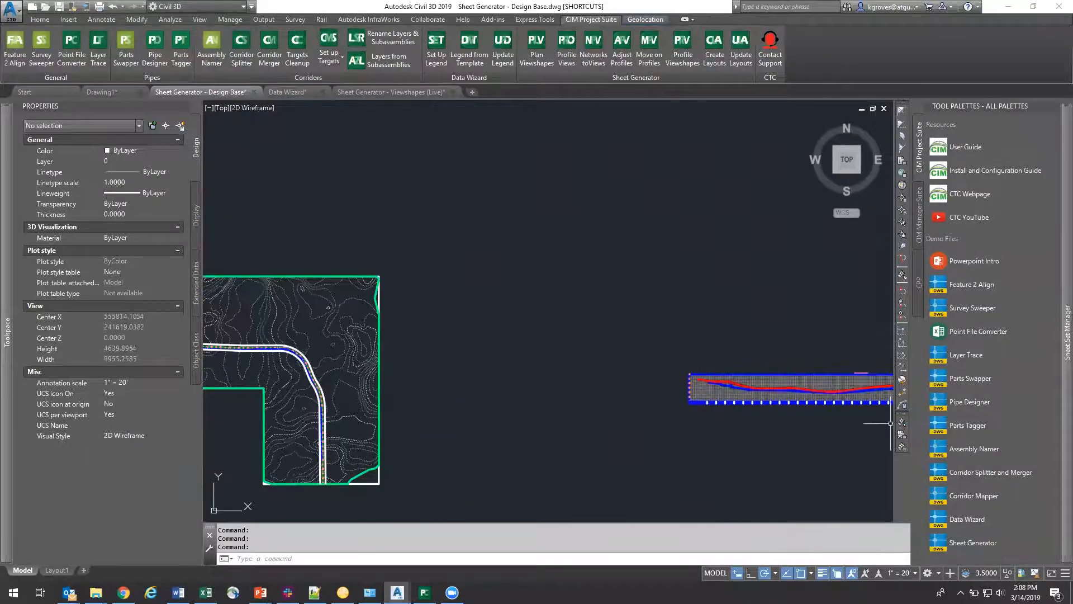
scroll(765, 380, "up", 12)
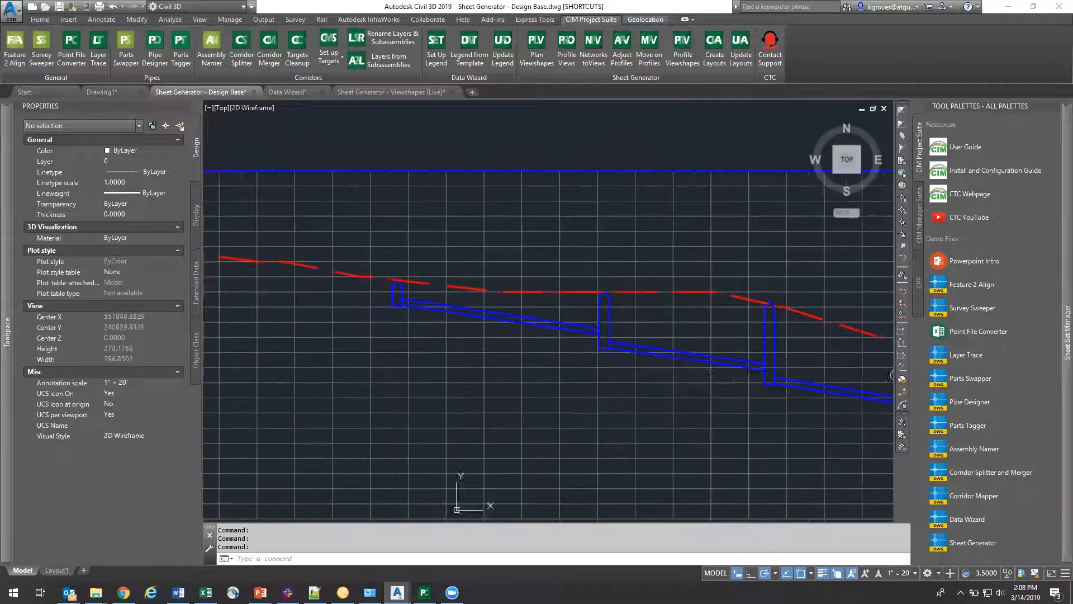
middle_click_drag(745, 371, 391, 313)
middle_click_drag(763, 348, 460, 302)
middle_click_drag(851, 340, 401, 336)
middle_click_drag(670, 341, 279, 304)
scroll(661, 350, "down", 4)
middle_click_drag(743, 355, 556, 328)
scroll(545, 335, "up", 6)
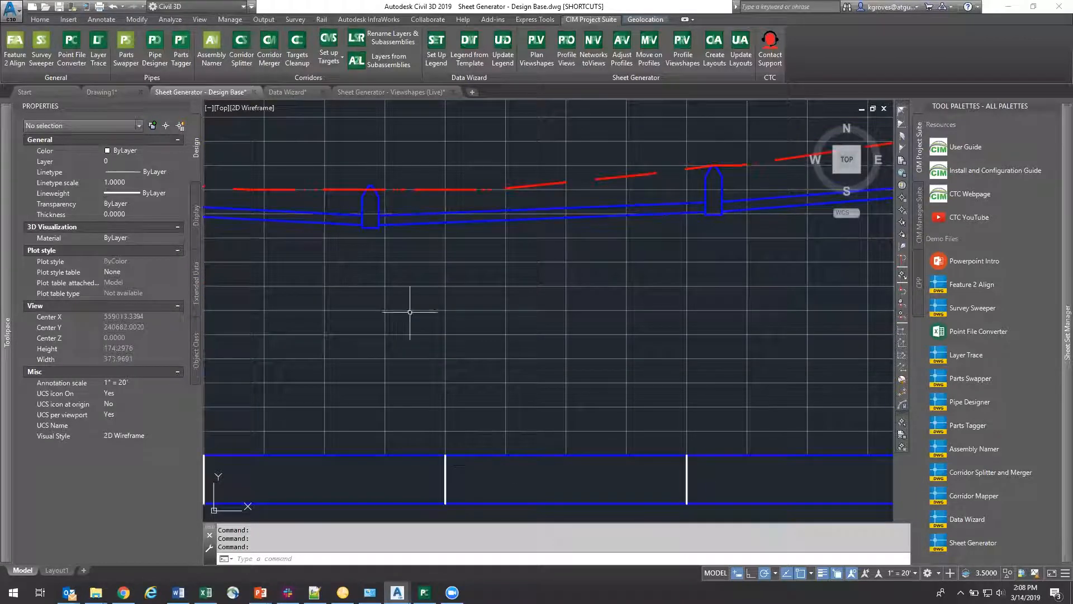
mouse_move(375, 243)
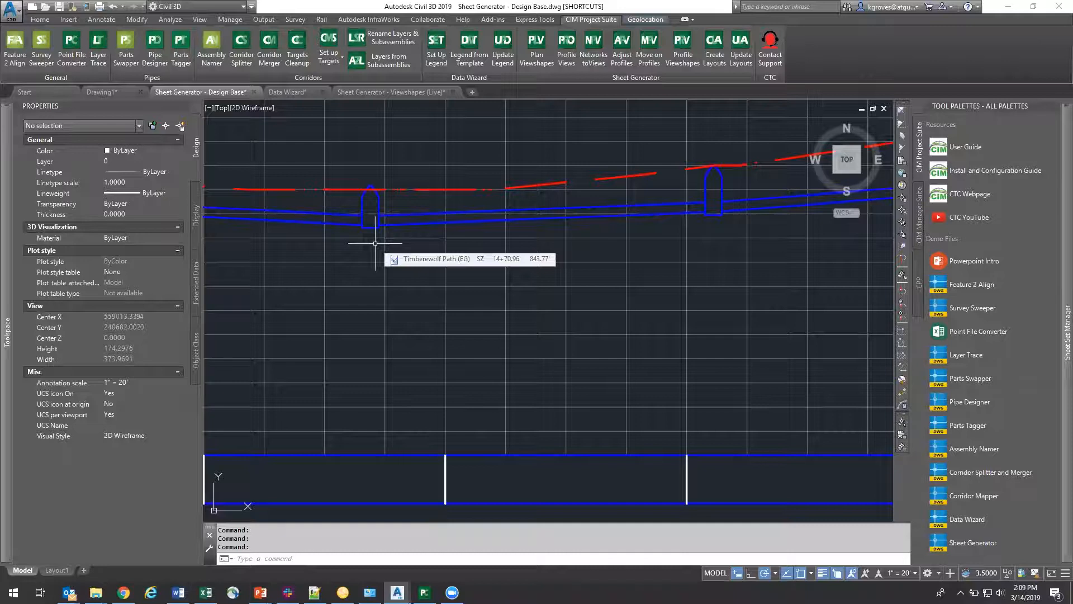
scroll(373, 242, "down", 10)
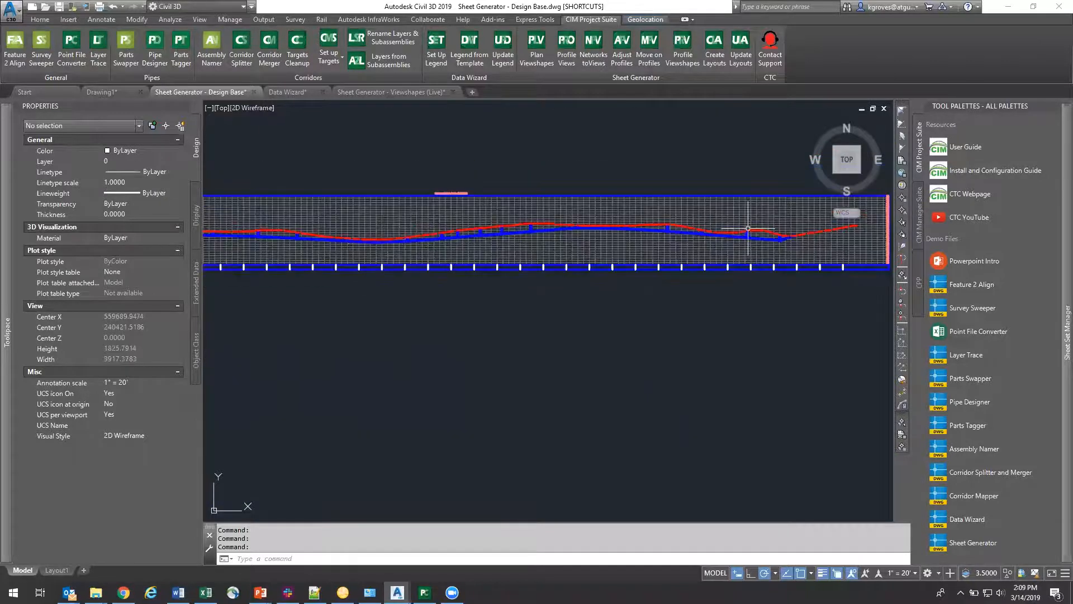
scroll(397, 257, "down", 6)
middle_click_drag(397, 258, 762, 256)
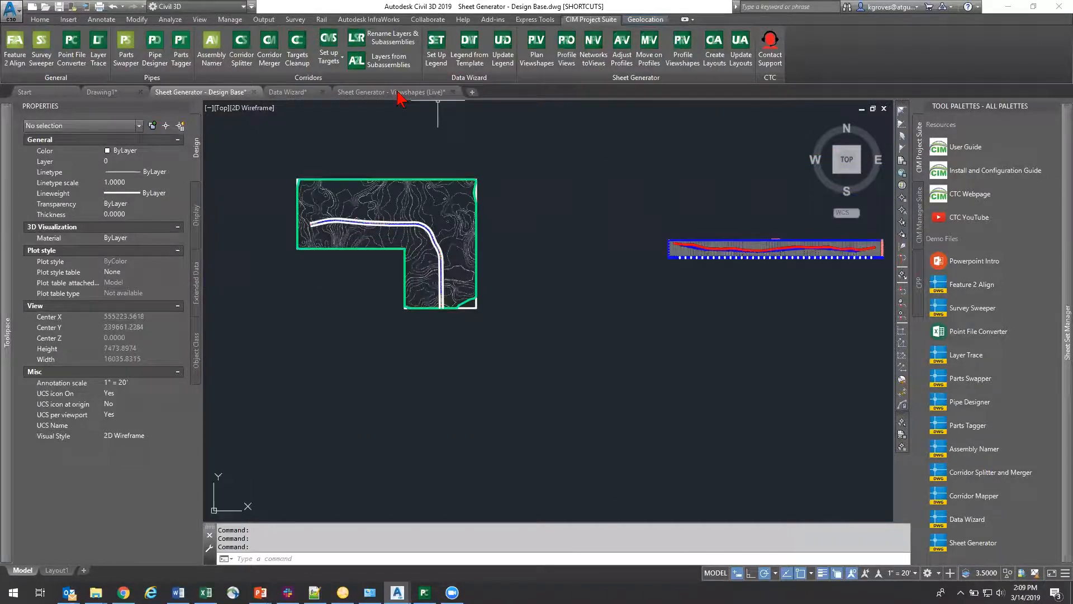
Step: Return to the Sheet Generator - Viewshapes (Live) drawing and review the plan viewshapes along the road and the stacked profile views
left_click(397, 92)
middle_click_drag(732, 239, 511, 103)
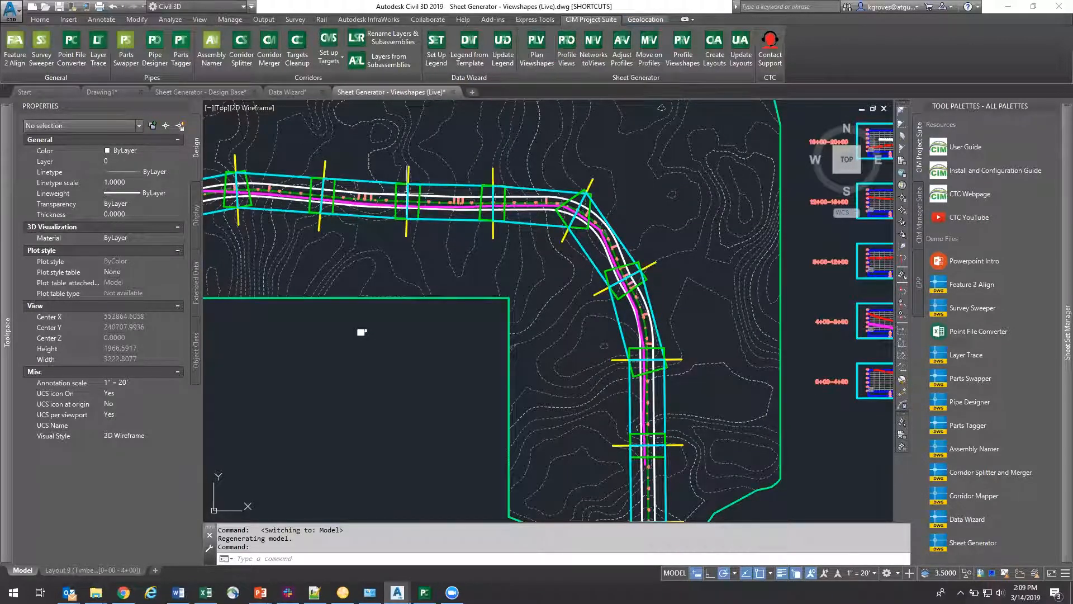
scroll(605, 302, "down", 4)
scroll(652, 312, "up", 2)
scroll(621, 304, "down", 2)
middle_click_drag(615, 255, 562, 245)
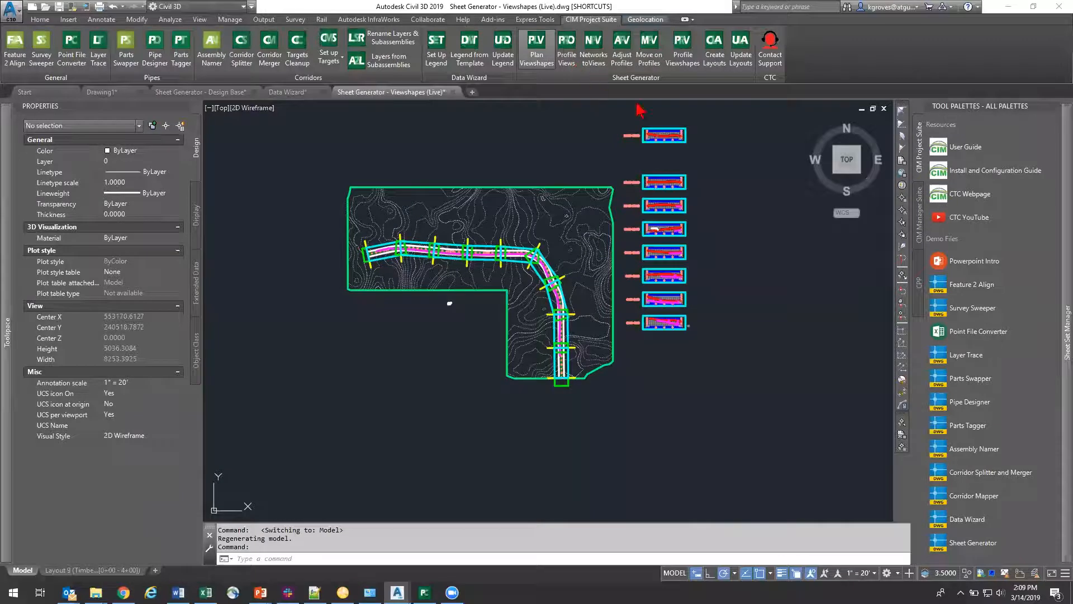
left_click(472, 87)
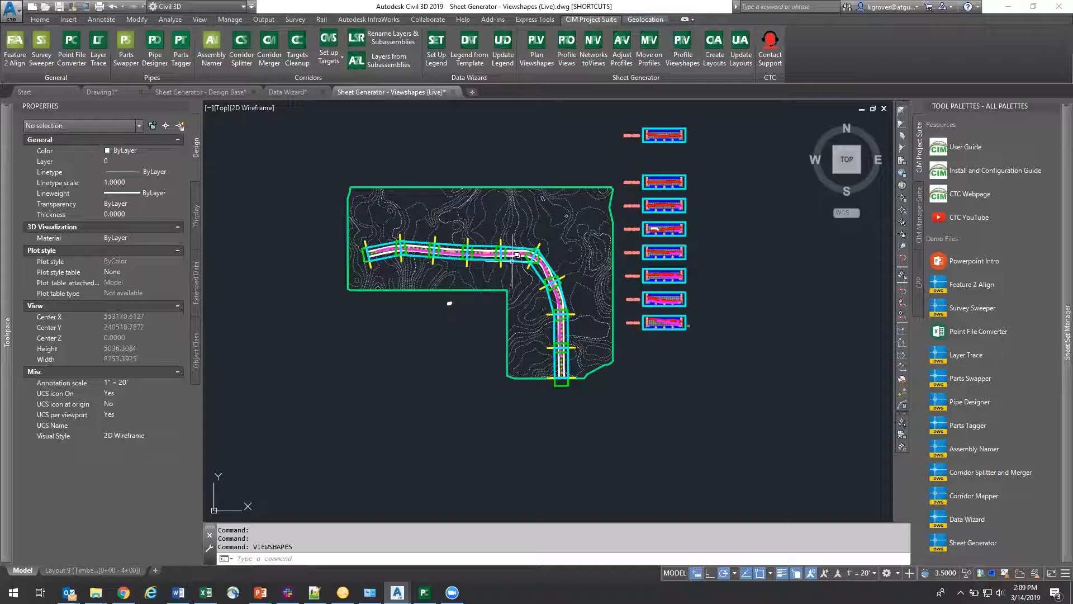
Step: Inspect the green print-area block of the first plan viewshape at the road's west end, and clear the selection
scroll(369, 252, "up", 10)
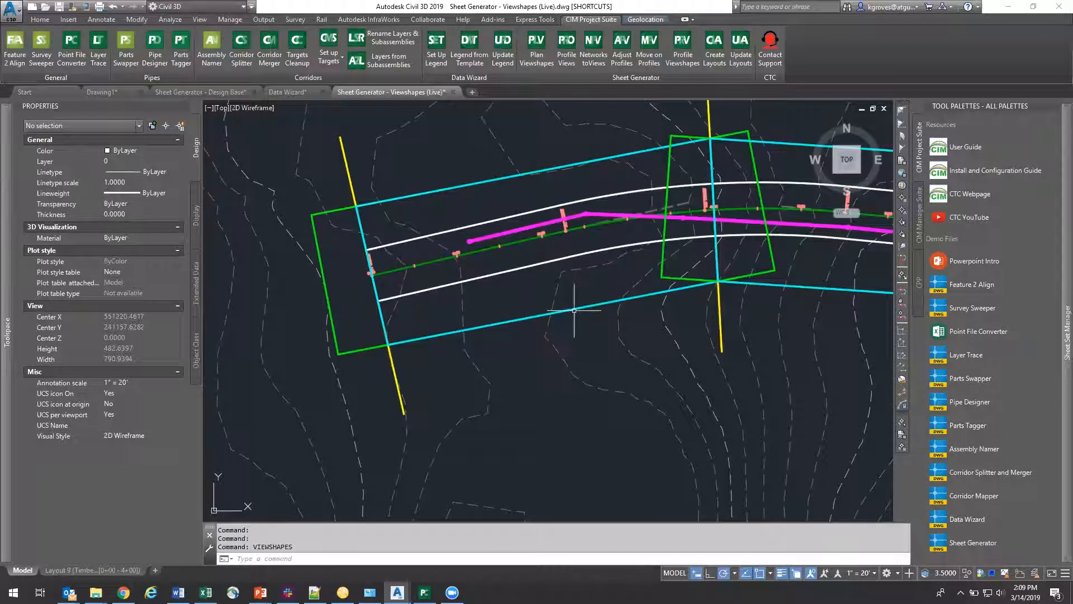
left_click(571, 308)
key("Escape")
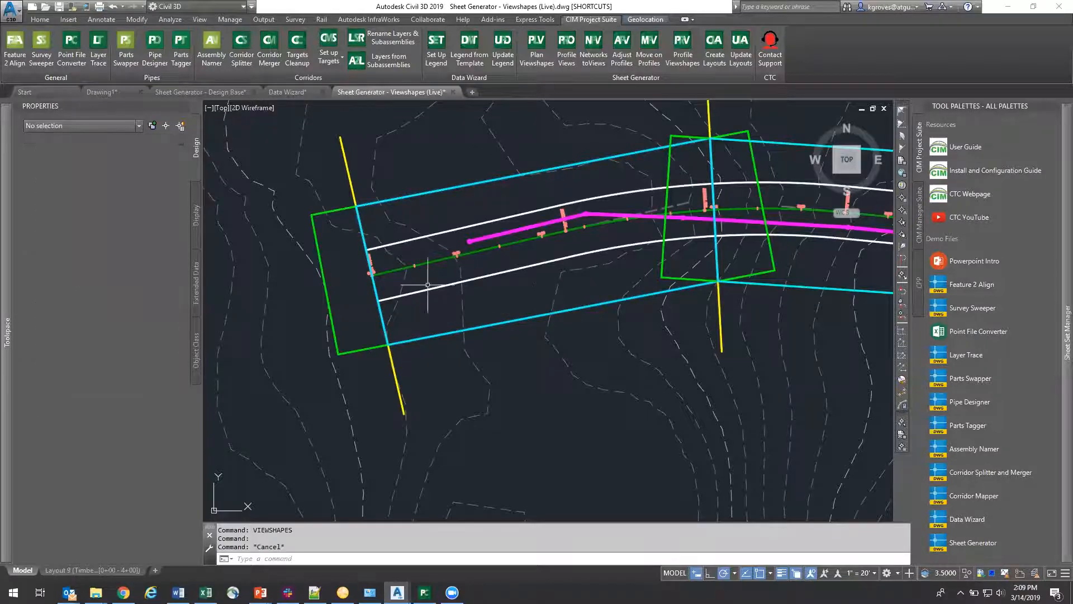
left_click(334, 238)
left_click(317, 225)
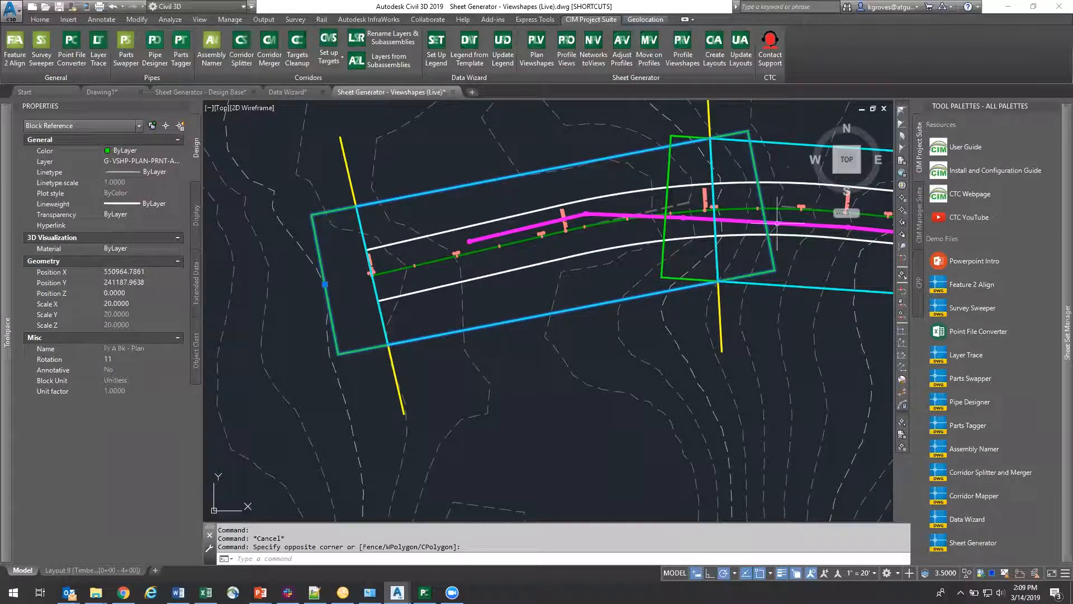
key("Escape")
Step: Inspect the second plan viewshape's print-area block and its overlap with the neighbouring sheets, and clear the selection
mouse_move(634, 293)
middle_mouse_down()
mouse_move(467, 302)
mouse_move(411, 320)
middle_mouse_up()
scroll(485, 283, "down", 2)
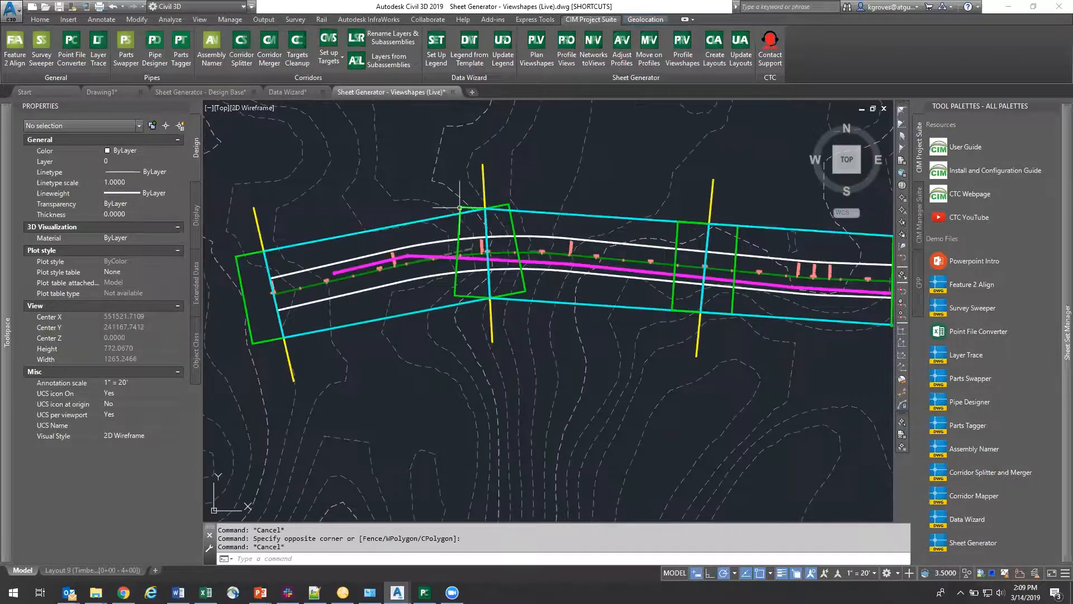
left_click(446, 229)
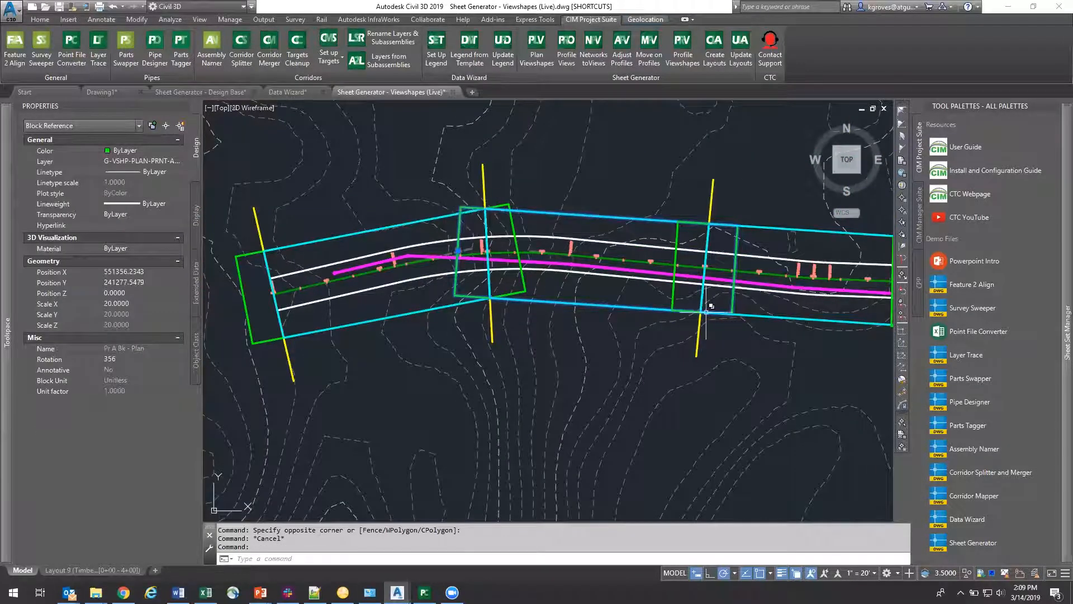
scroll(458, 229, "down", 3)
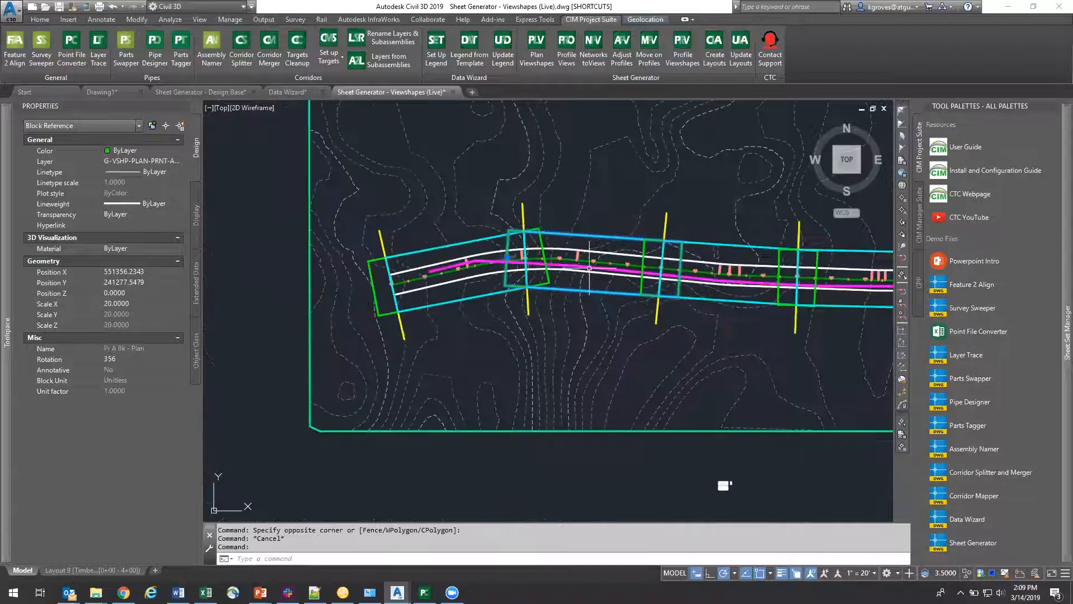
scroll(489, 254, "up", 2)
scroll(492, 254, "down", 2)
mouse_move(641, 403)
middle_mouse_down()
mouse_move(601, 234)
mouse_move(686, 423)
middle_mouse_up()
key("Escape")
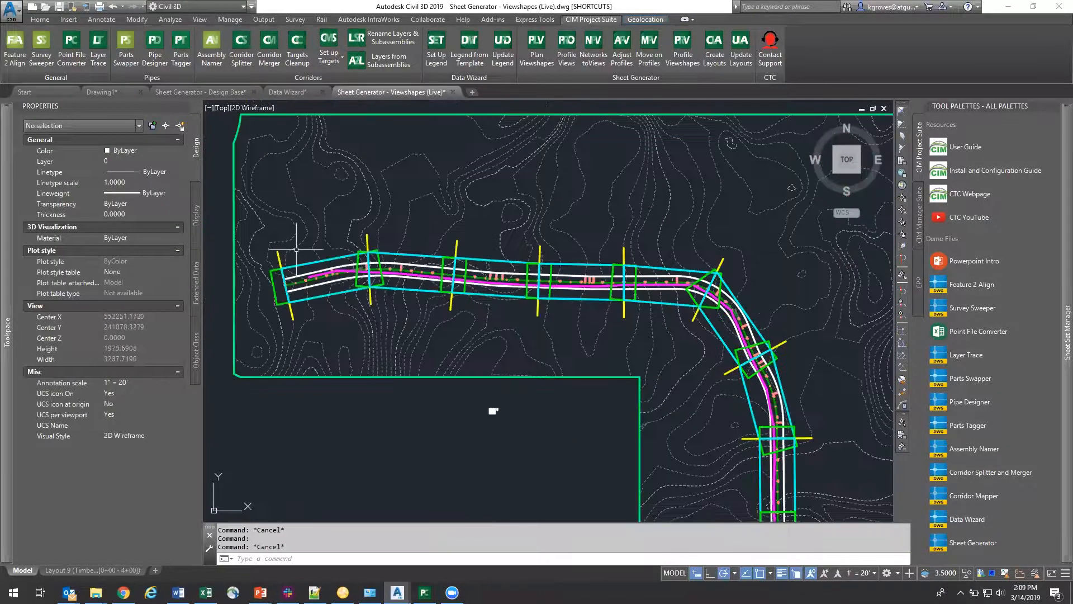
Step: Inspect the yellow match line between the first and second plan viewshapes, and clear the selection
scroll(324, 264, "up", 6)
middle_click_drag(392, 321, 460, 317)
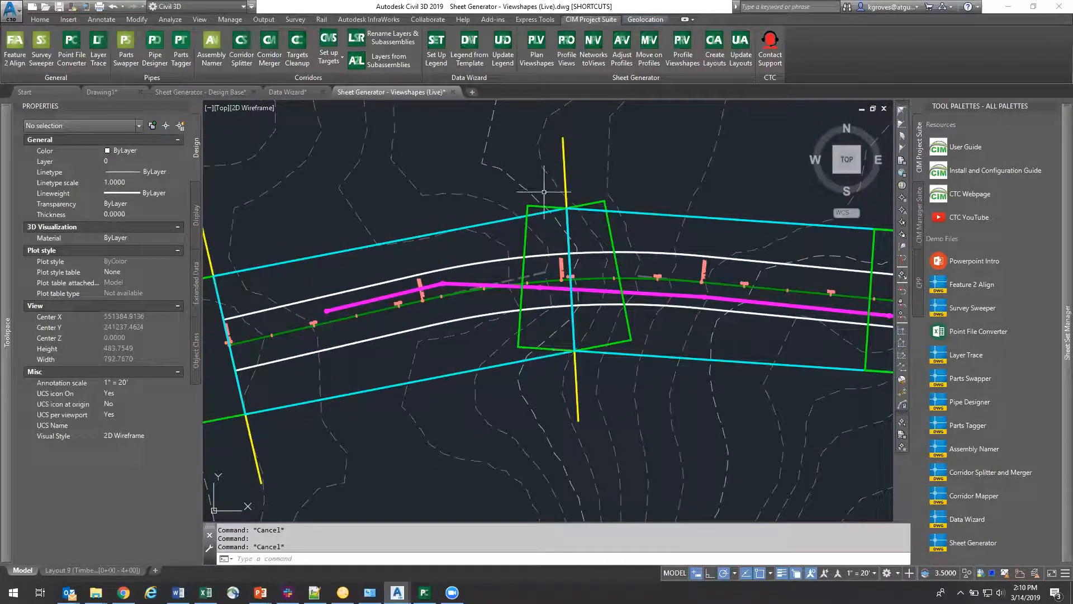
left_click(560, 154)
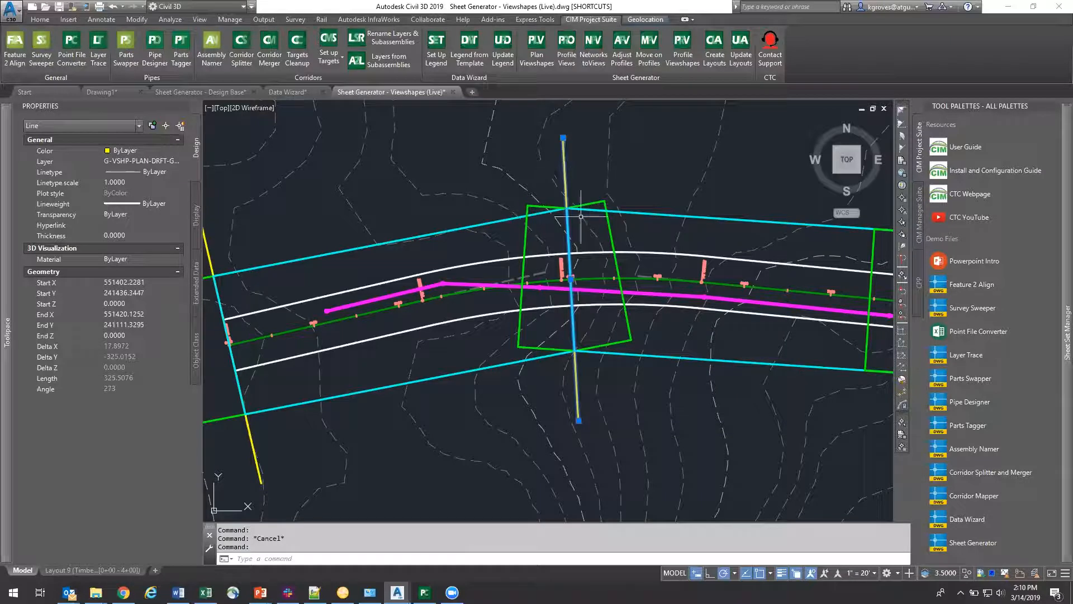
key("Escape")
Step: Select the first plan viewshape's cyan view polyline and bring its full outline into view
left_click(497, 222)
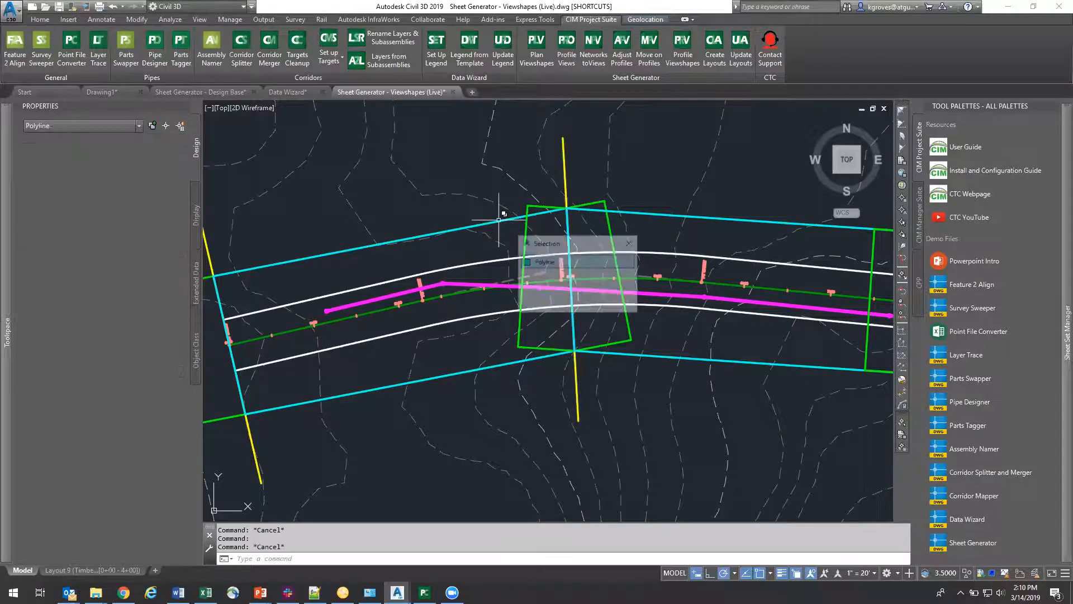
left_click(545, 261)
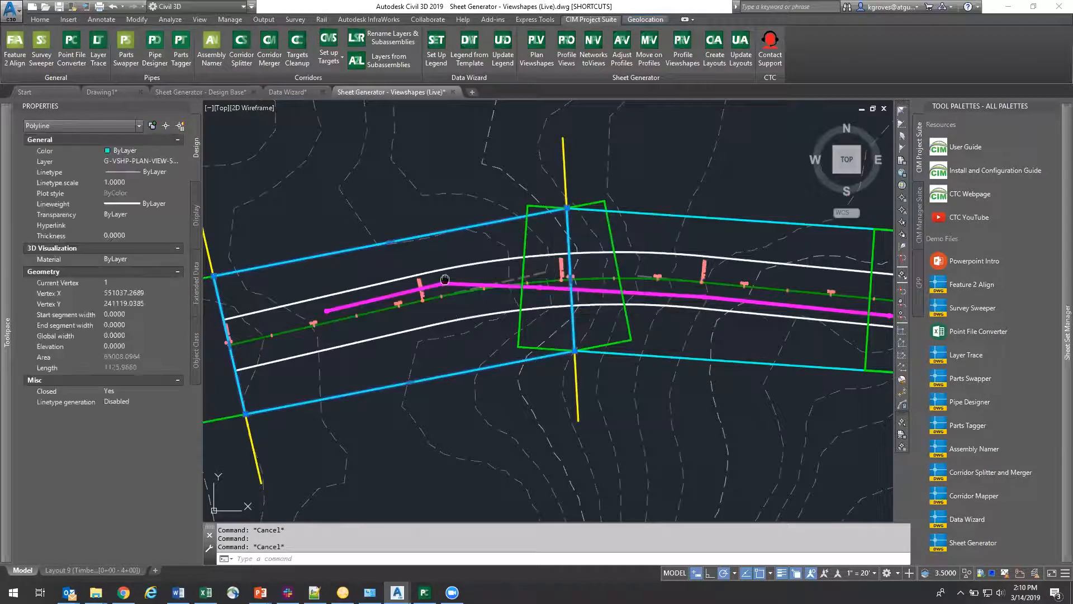
middle_click_drag(445, 279, 493, 268)
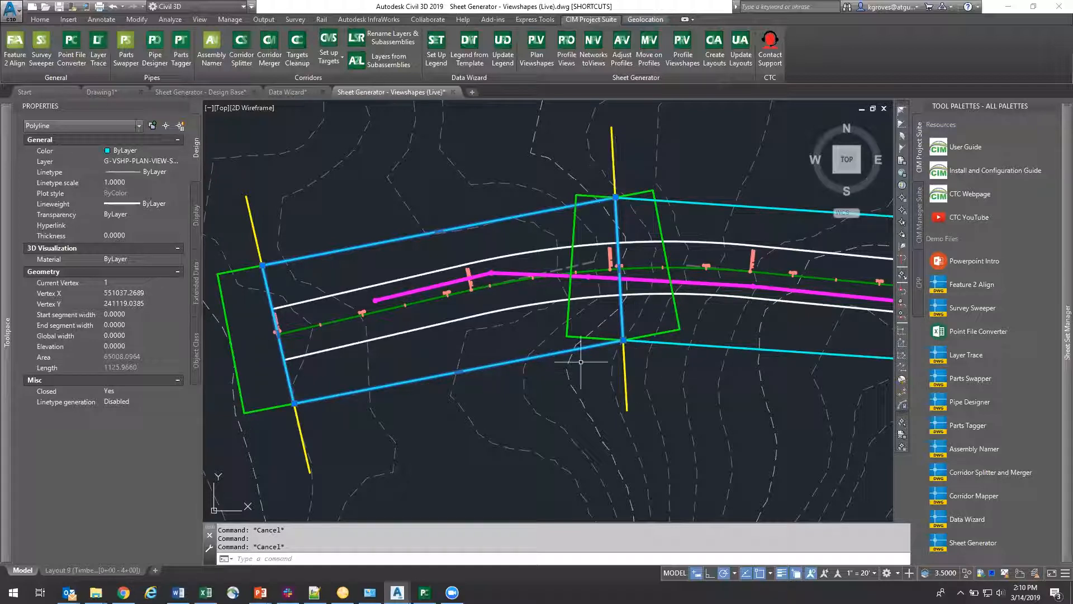
Step: Examine how the first plan viewshape meets its neighbour at the match line and along the road, and clear the selection
middle_click_drag(614, 282, 517, 261)
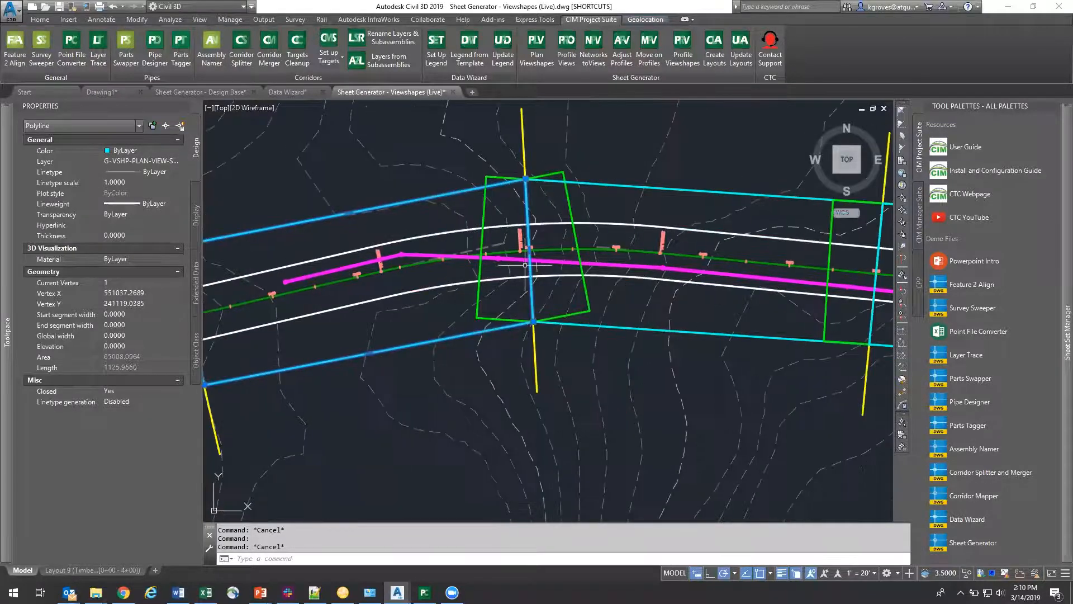
scroll(568, 285, "down", 2)
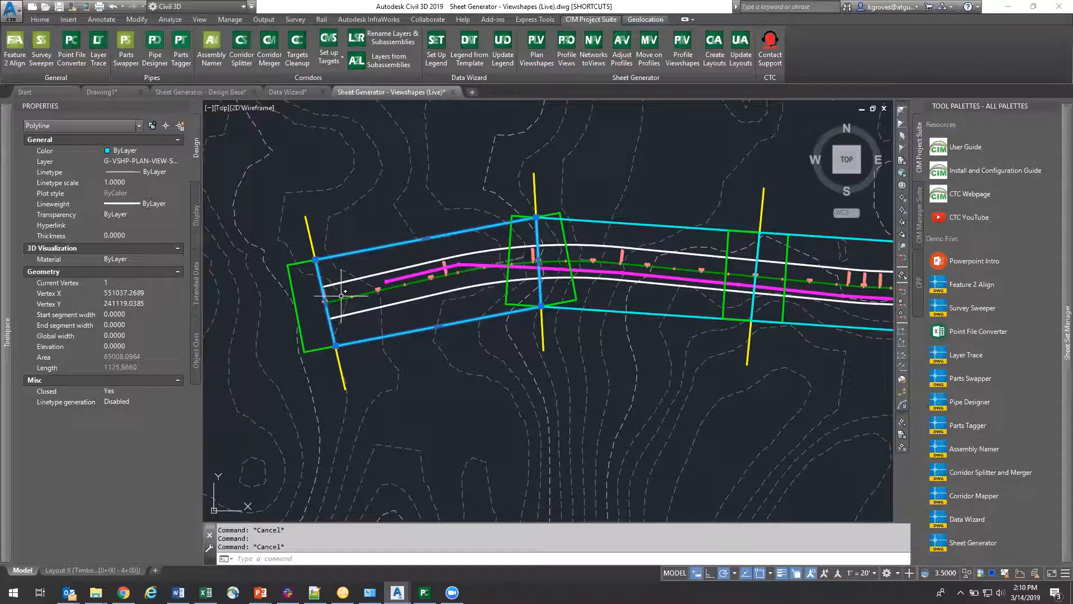
scroll(341, 296, "up", 4)
scroll(343, 337, "down", 2)
scroll(828, 256, "up", 1)
middle_click_drag(889, 241, 670, 275)
scroll(669, 275, "up", 3)
scroll(536, 277, "down", 5)
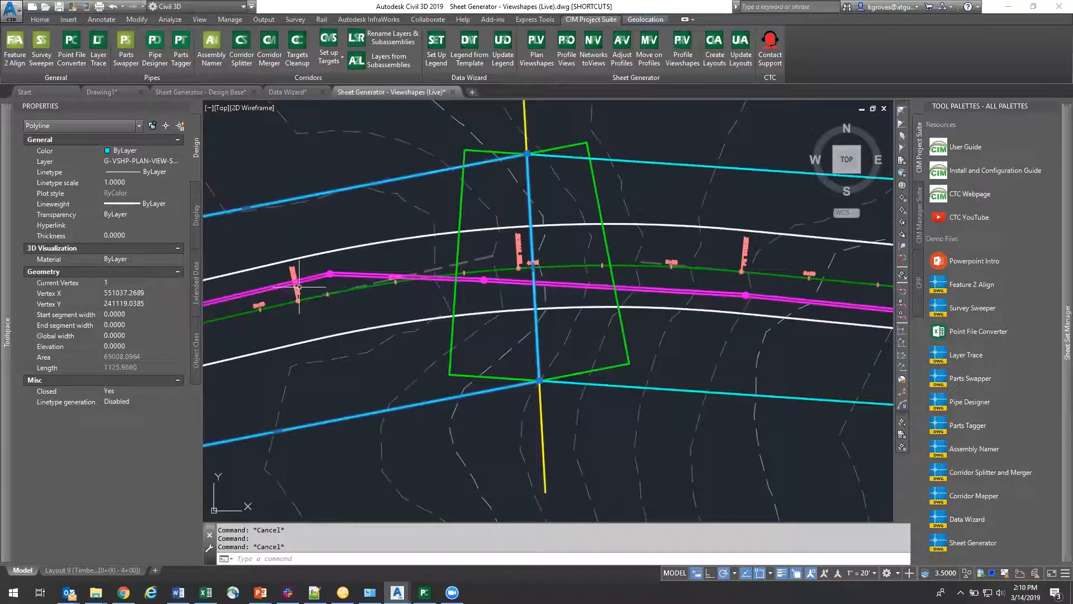
scroll(650, 218, "down", 4)
key("Escape")
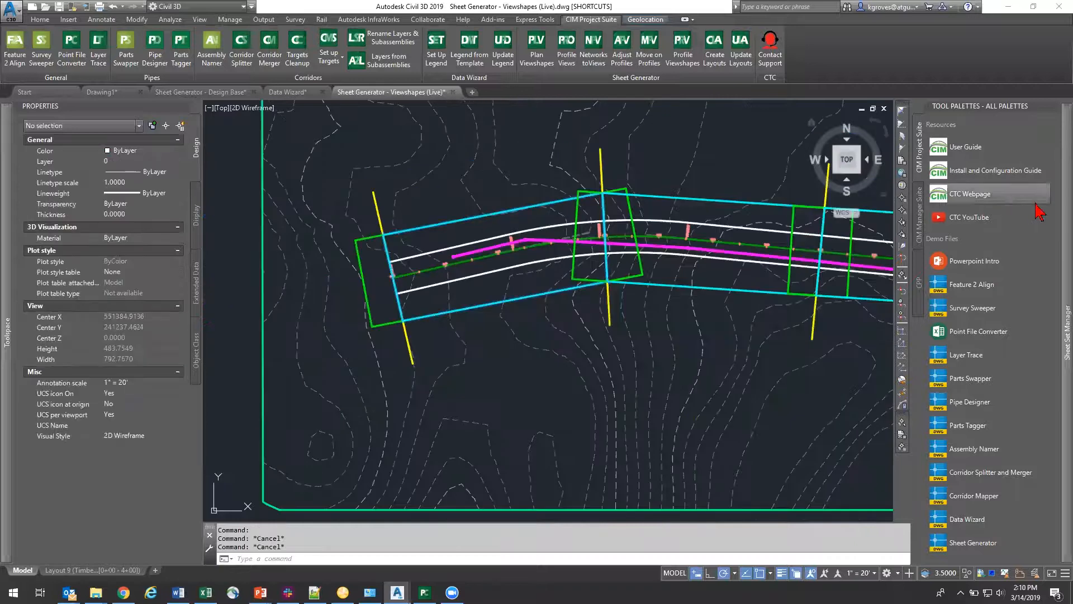
Step: Open sheet 1, Layout 1 of the Sheet Gen sheet set, and cancel the stray selection window
mouse_move(1059, 211)
left_click(989, 153)
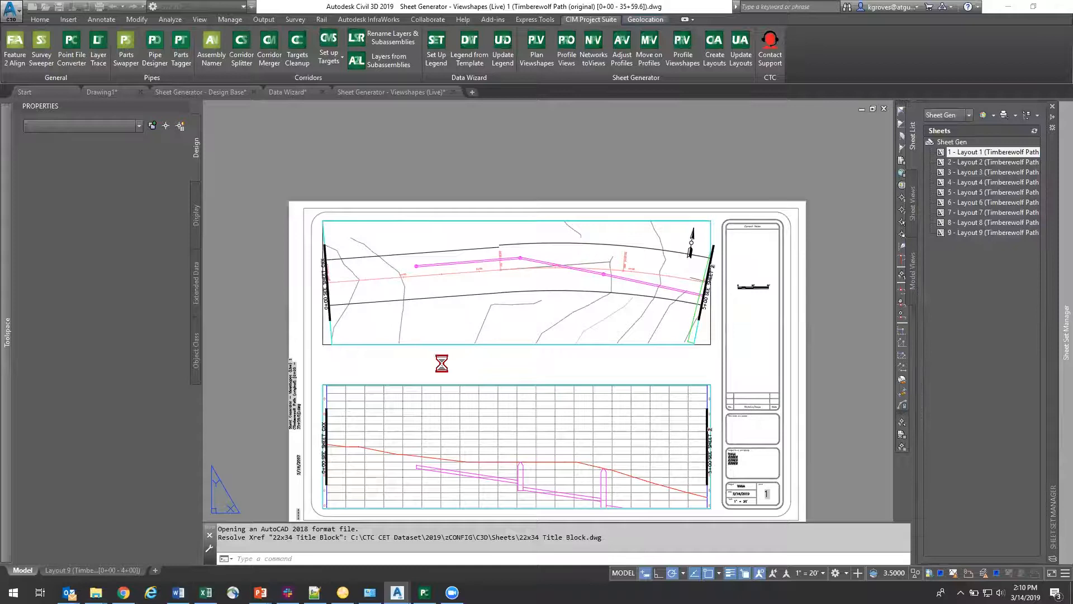
left_click(470, 315)
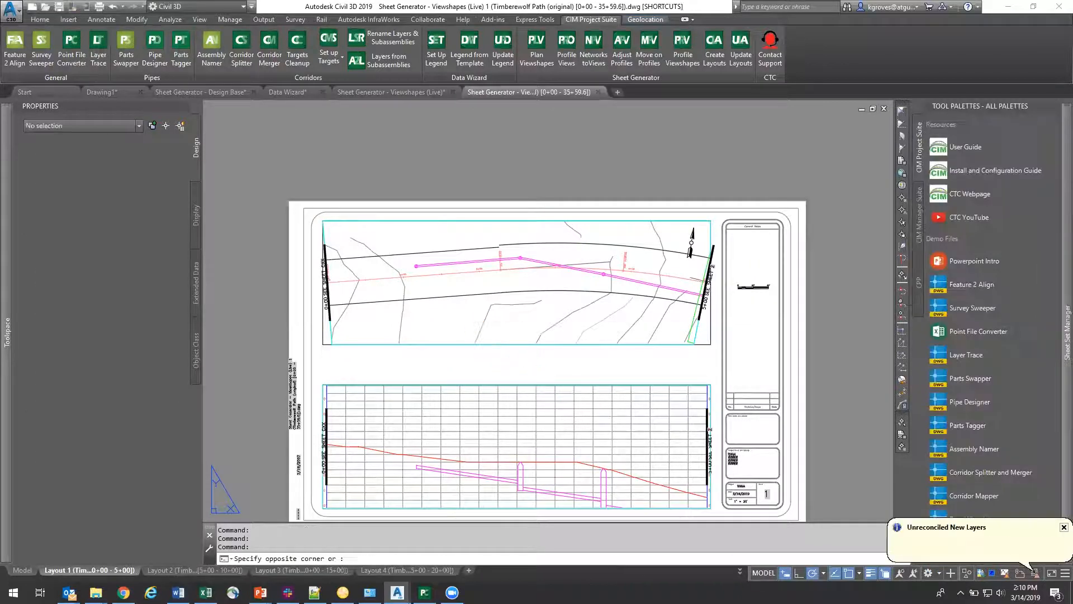
key("Escape")
Step: Examine the Layout 1 sheet's plan viewport with its match lines, and the profile viewport below it
scroll(319, 285, "up", 8)
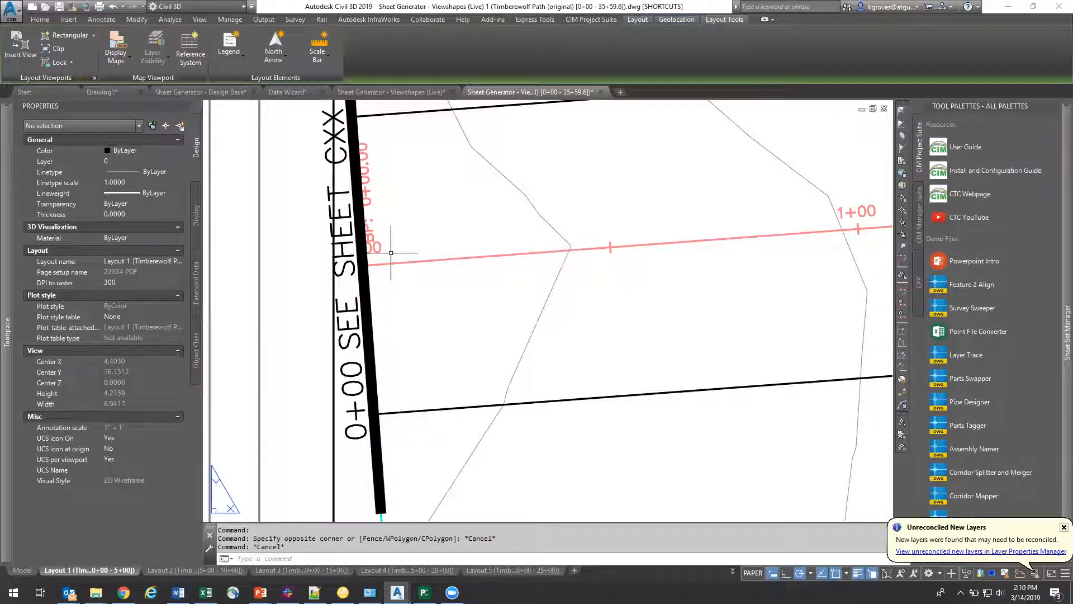
scroll(331, 280, "down", 8)
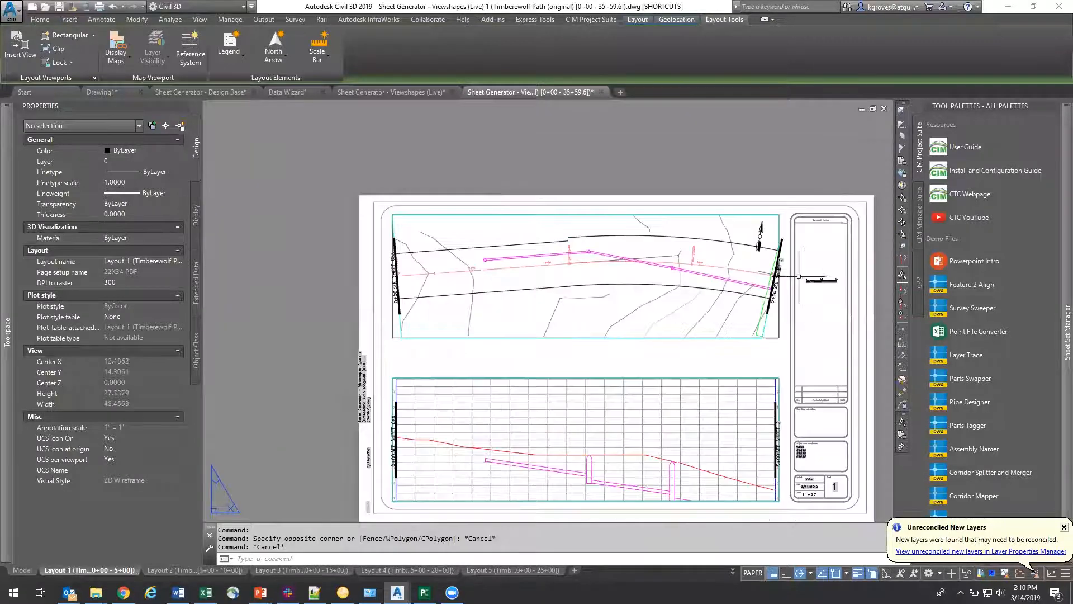
scroll(721, 261, "up", 6)
scroll(721, 262, "down", 8)
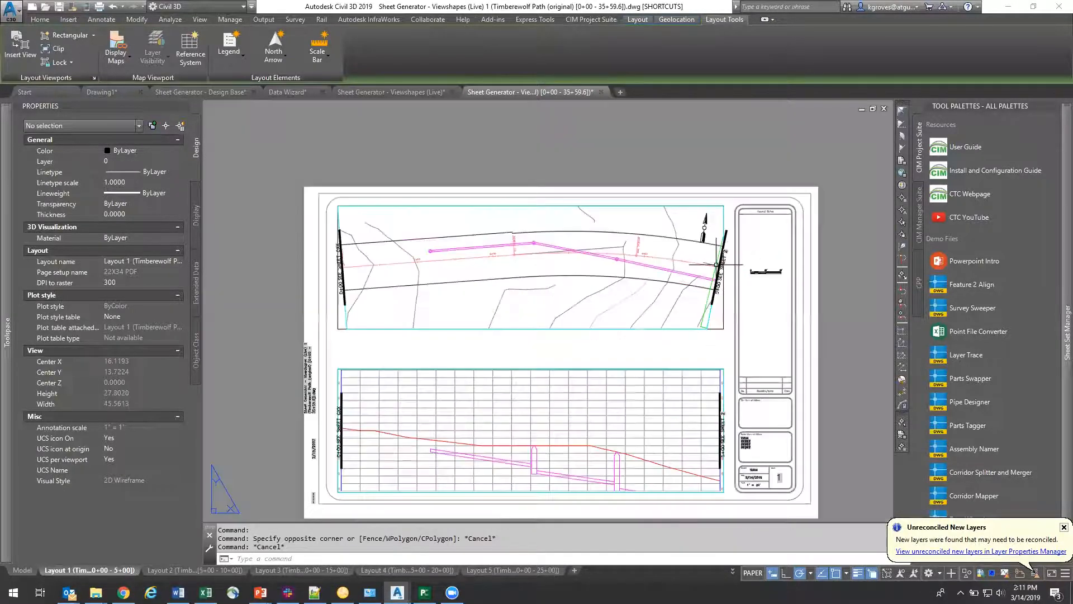
middle_click_drag(637, 425, 627, 367)
scroll(581, 314, "up", 4)
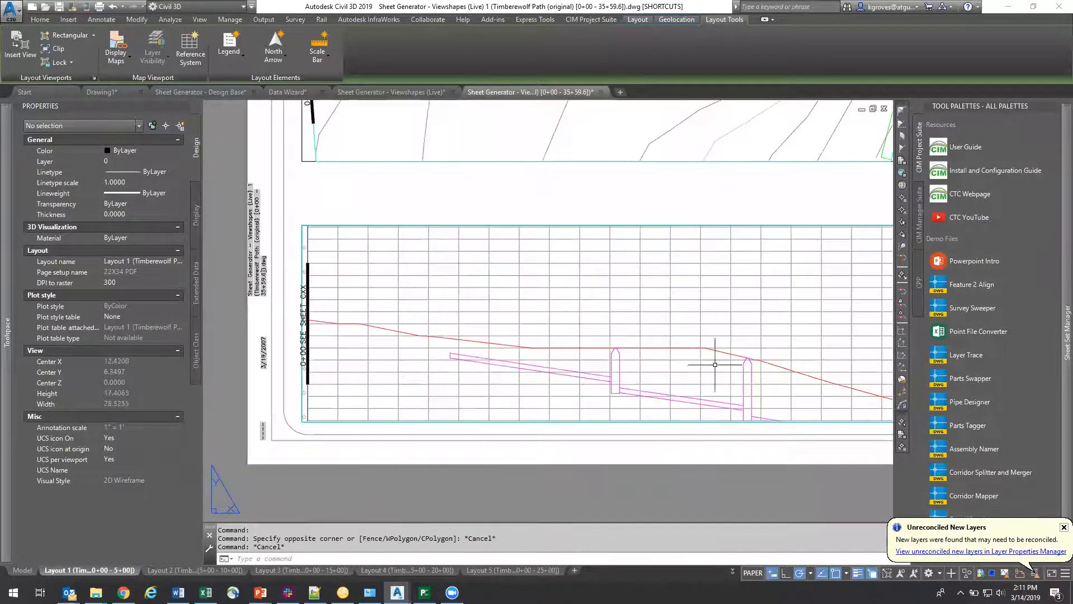
scroll(543, 375, "down", 4)
middle_click_drag(630, 324, 533, 377)
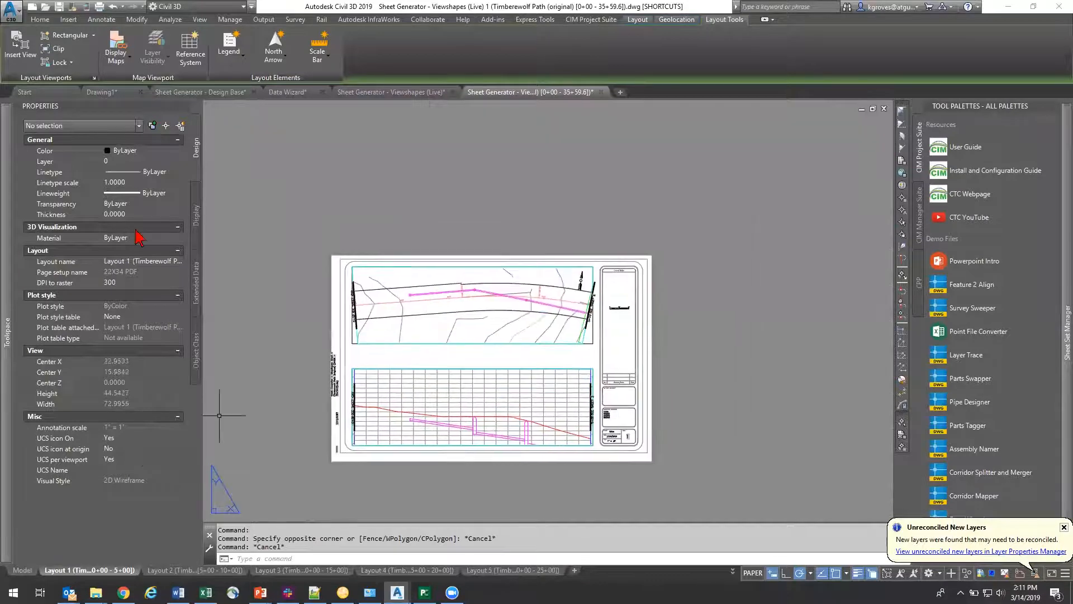
Step: Switch back to the Viewshapes (Live) drawing and review its full plan and profile viewshapes and the Sheet Generator tools
left_click(392, 92)
scroll(471, 321, "down", 9)
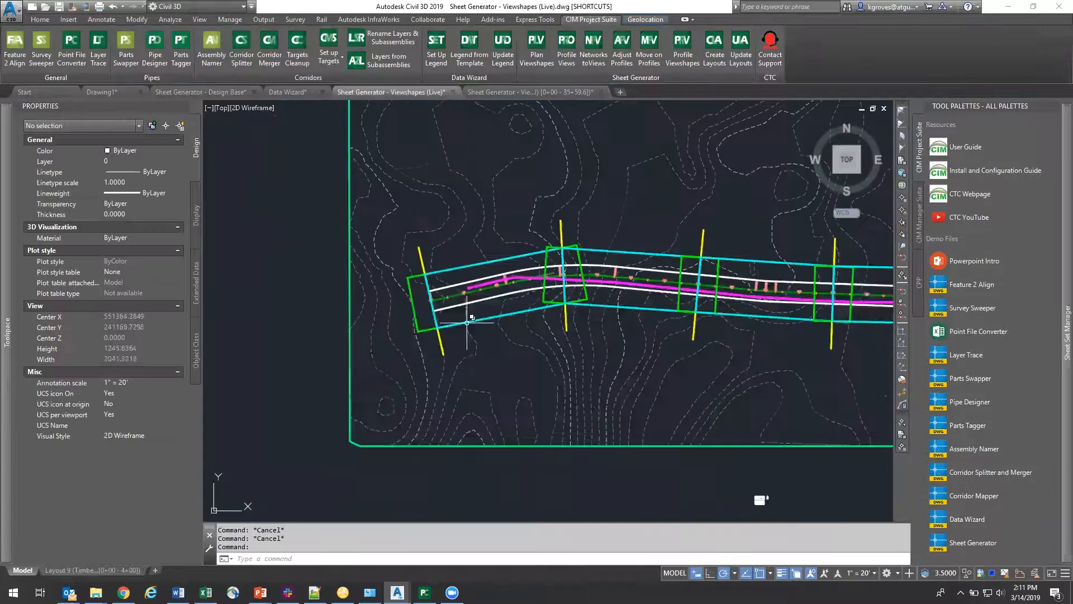
middle_click_drag(794, 328, 624, 318)
scroll(624, 318, "down", 2)
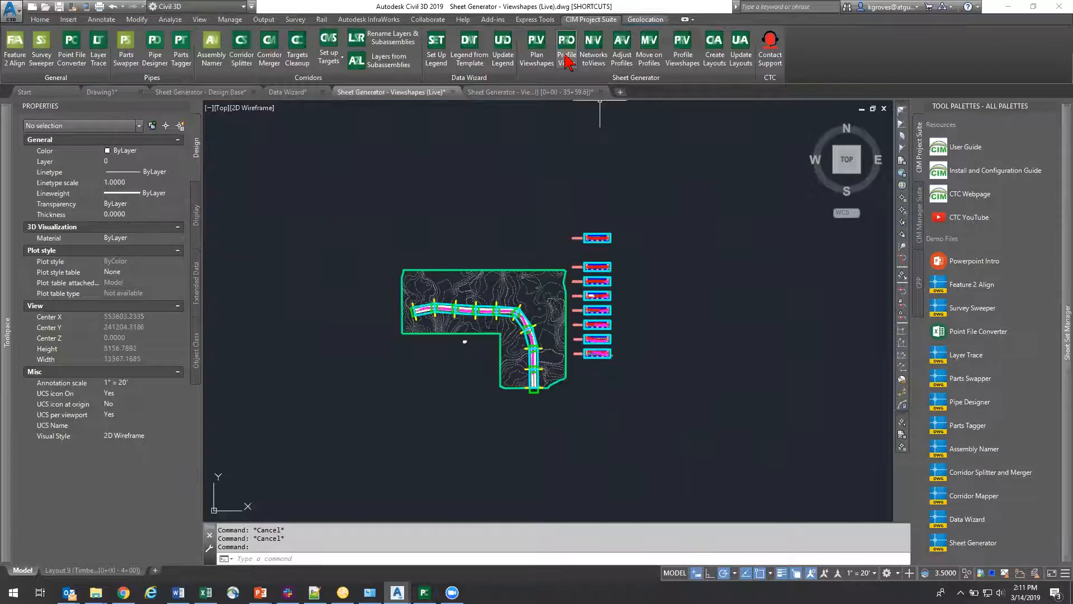
key("ctrl")
key("ctrl")
key("ctrl")
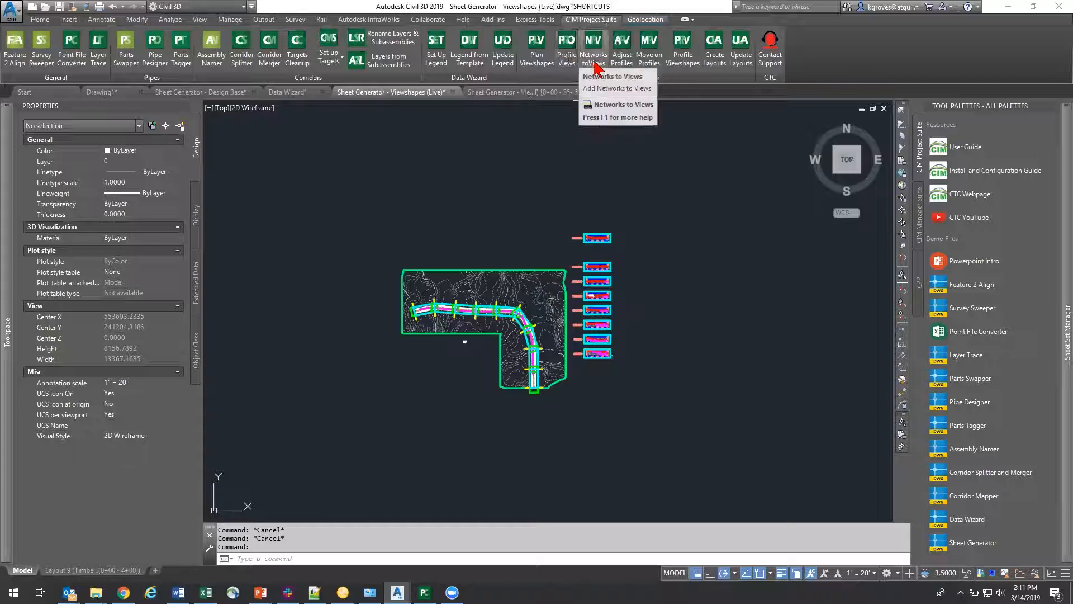
key("ctrl")
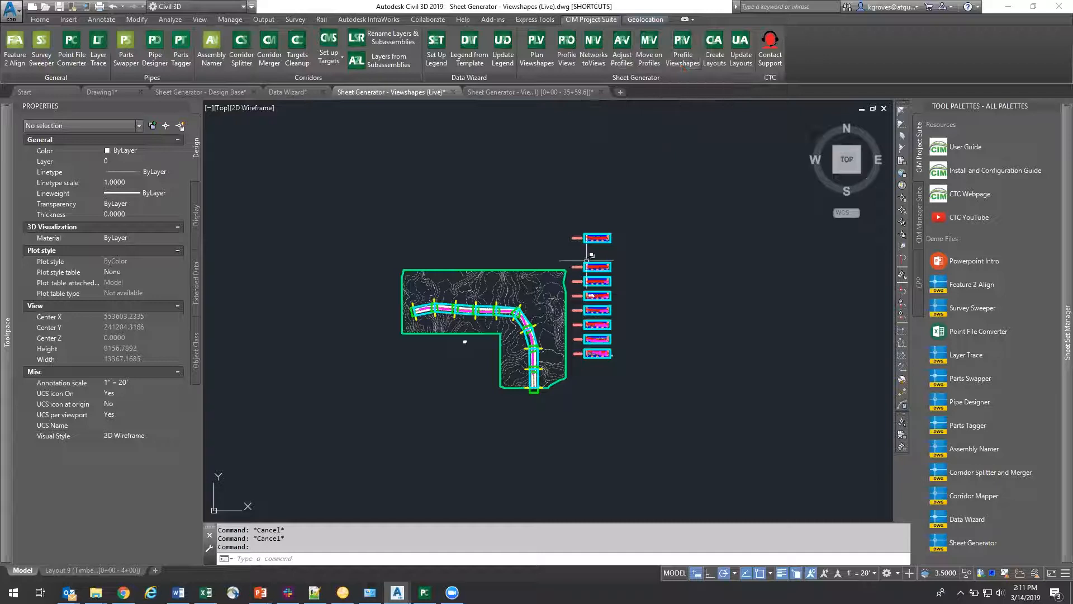
Step: Examine the uppermost profile viewshape, and the pipes and structures in the lowest one covering stations 0+00 to 4+00
scroll(598, 246, "up", 8)
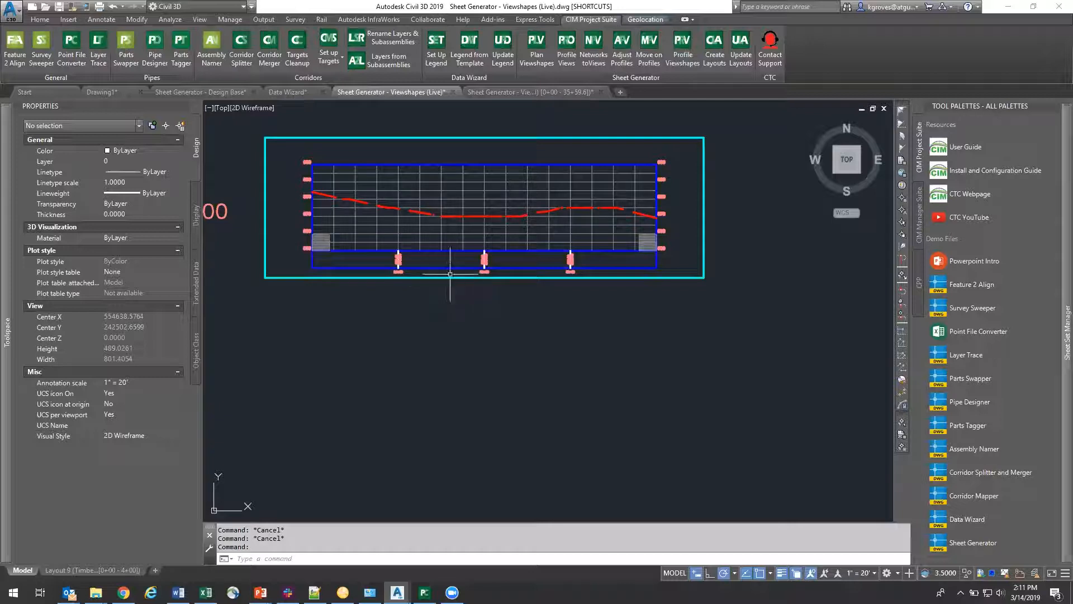
scroll(436, 284, "down", 12)
scroll(418, 429, "up", 15)
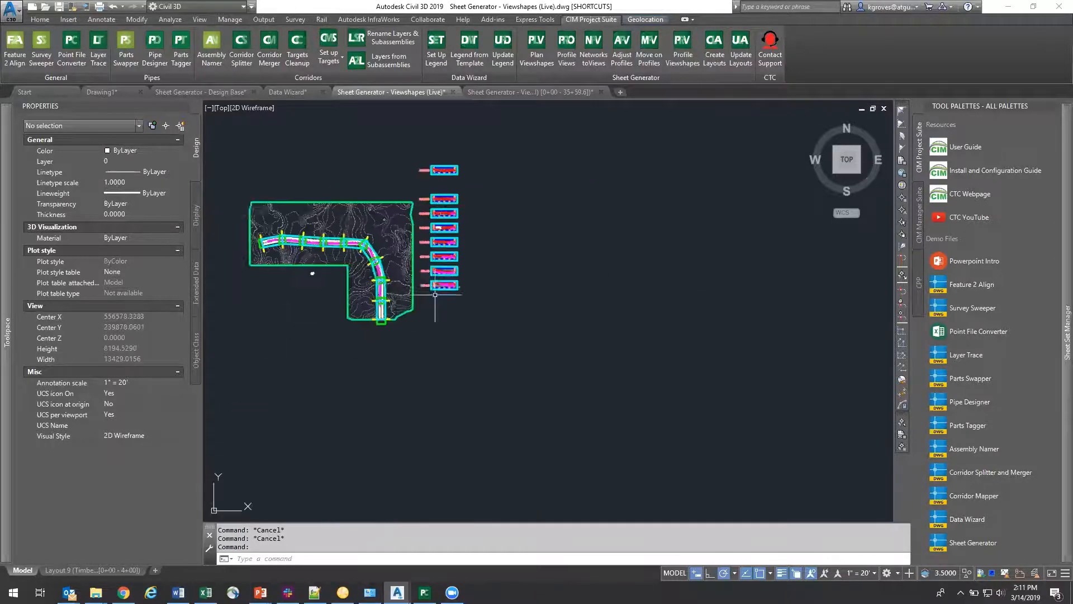
middle_click_drag(455, 259, 457, 267)
scroll(596, 262, "up", 5)
scroll(582, 247, "down", 6)
scroll(461, 199, "up", 3)
scroll(442, 218, "up", 3)
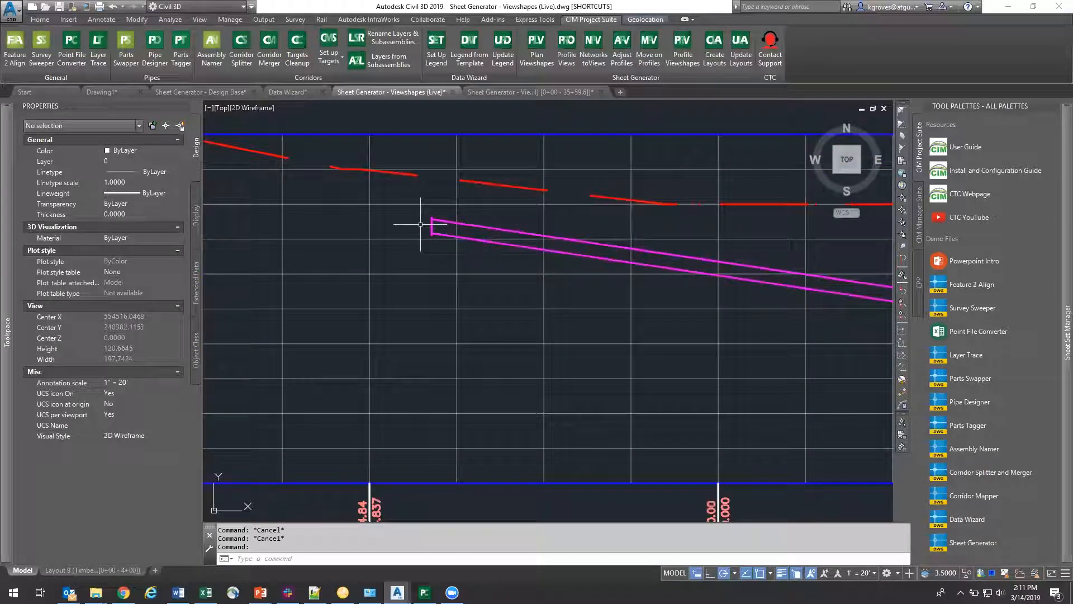
scroll(432, 225, "down", 3)
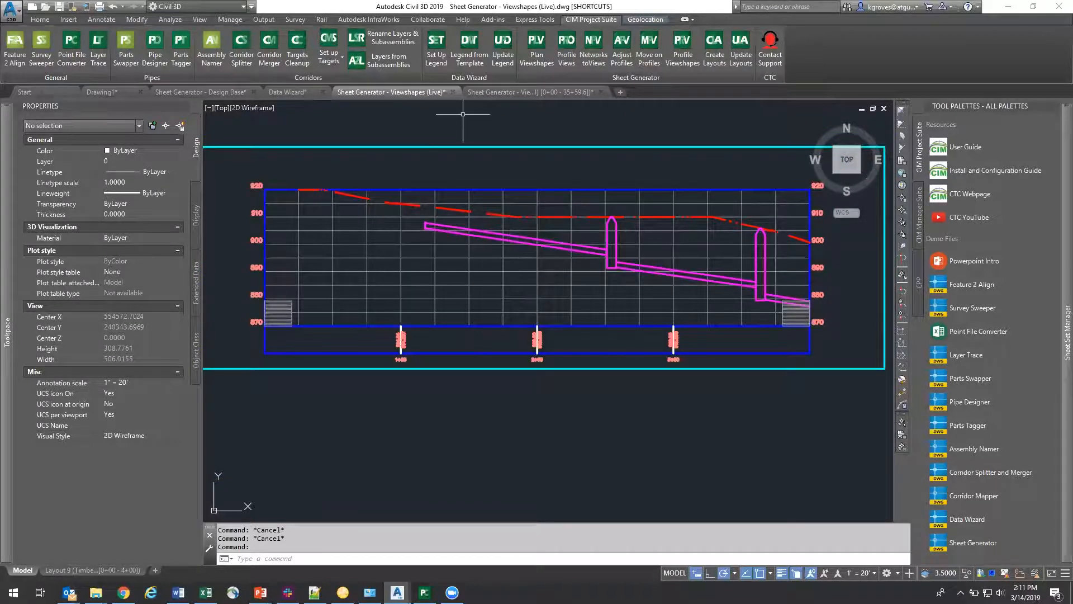
Step: Switch to the generated sheet drawing and inspect the Layout 1 profile viewport by selecting it
left_click(528, 93)
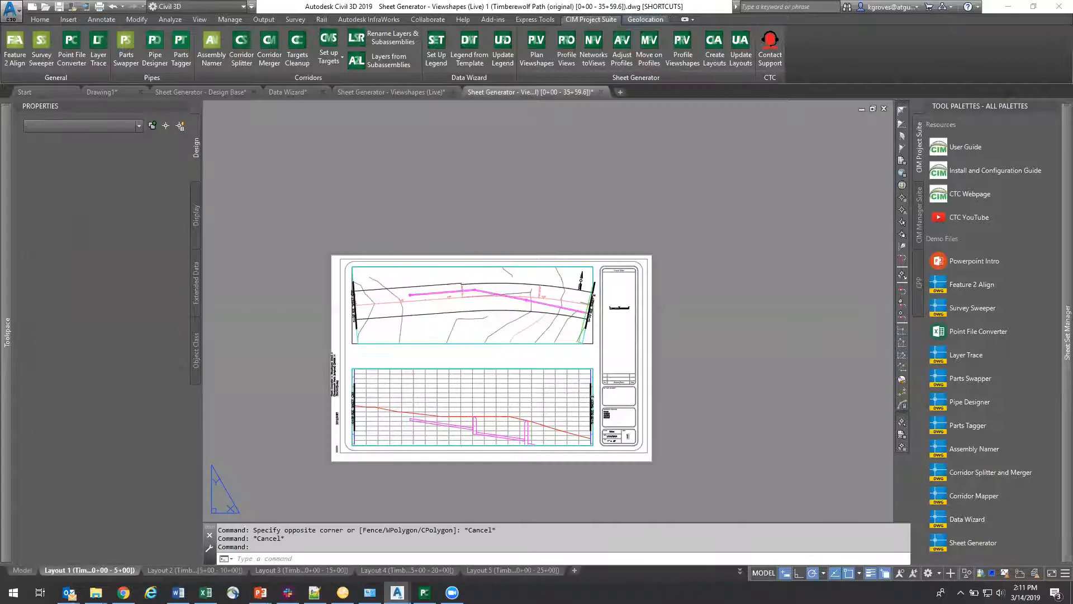
scroll(484, 378, "up", 3)
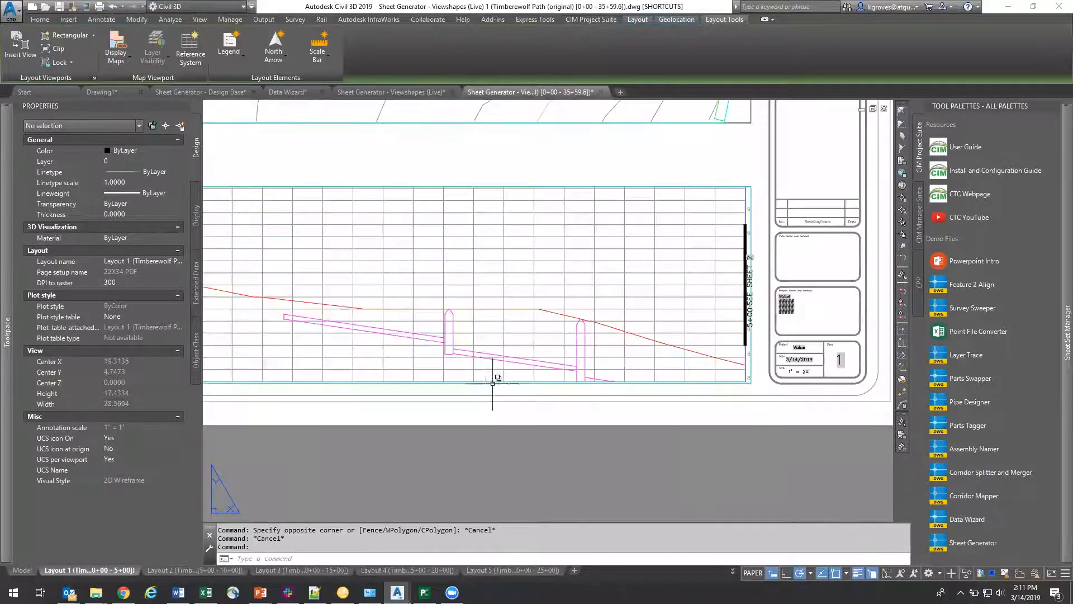
scroll(488, 361, "down", 2)
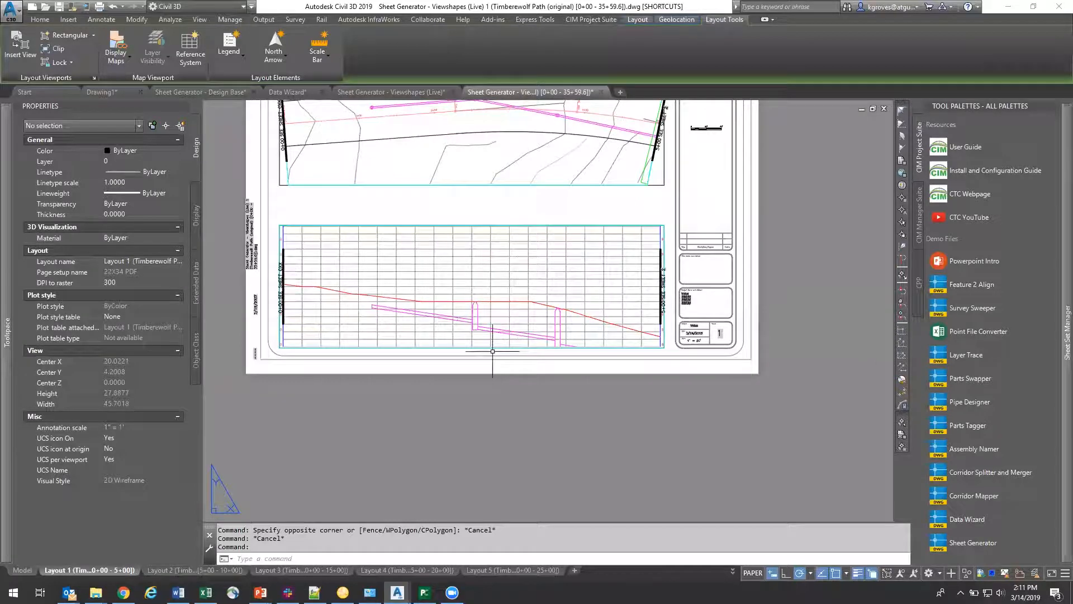
left_click(477, 225)
left_click(535, 281)
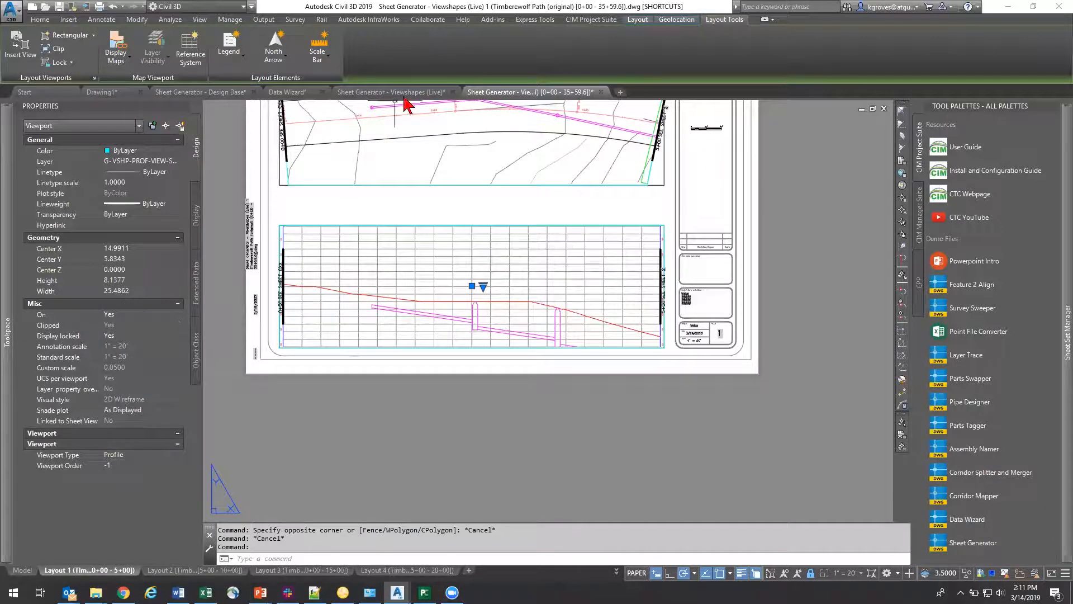
Step: Return to the Viewshapes (Live) drawing and review the plan viewshapes along the road beside the stacked profile viewshapes
mouse_move(404, 96)
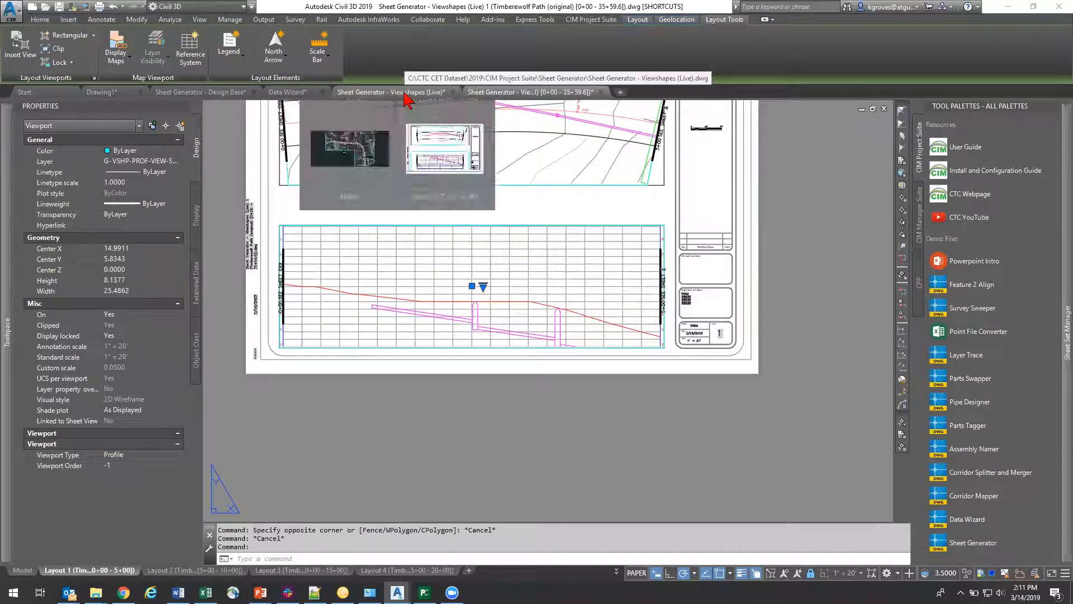
left_click(405, 94)
scroll(495, 295, "down", 8)
middle_click_drag(329, 343, 477, 382)
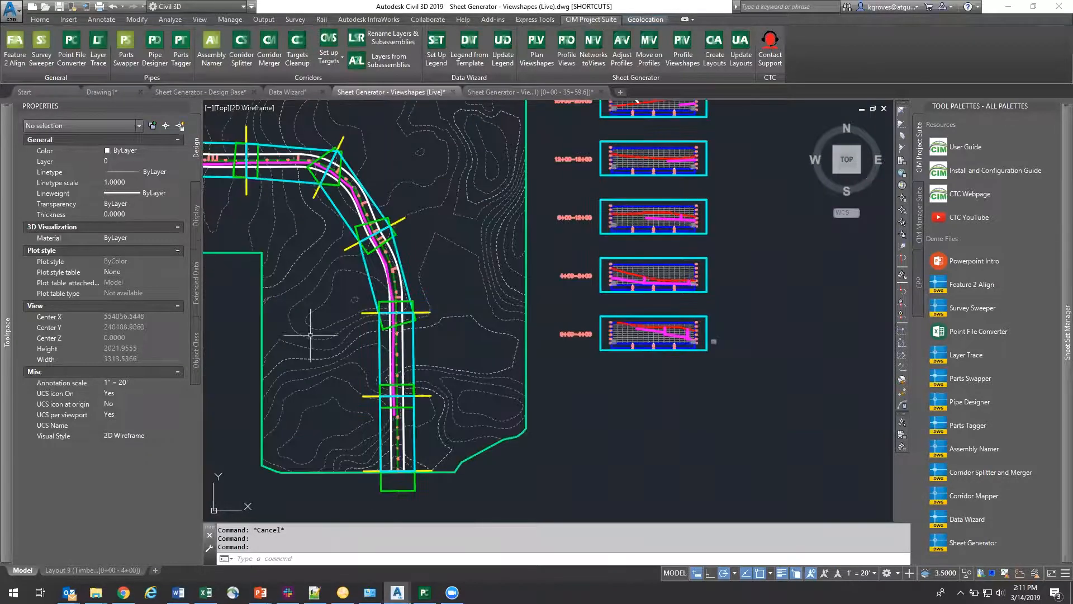
middle_click_drag(313, 355, 645, 350)
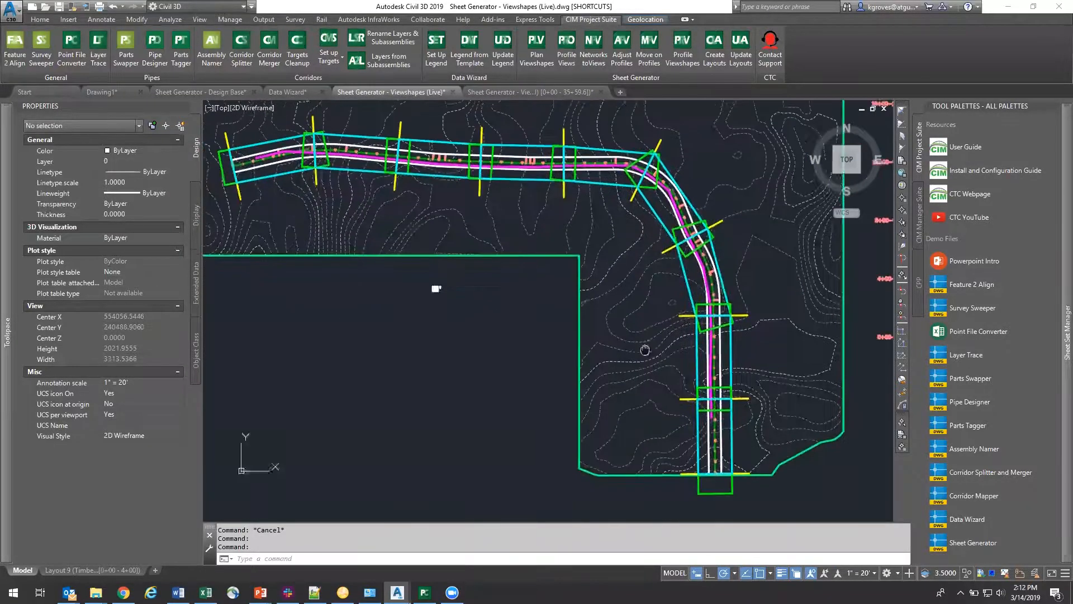
scroll(644, 350, "down", 2)
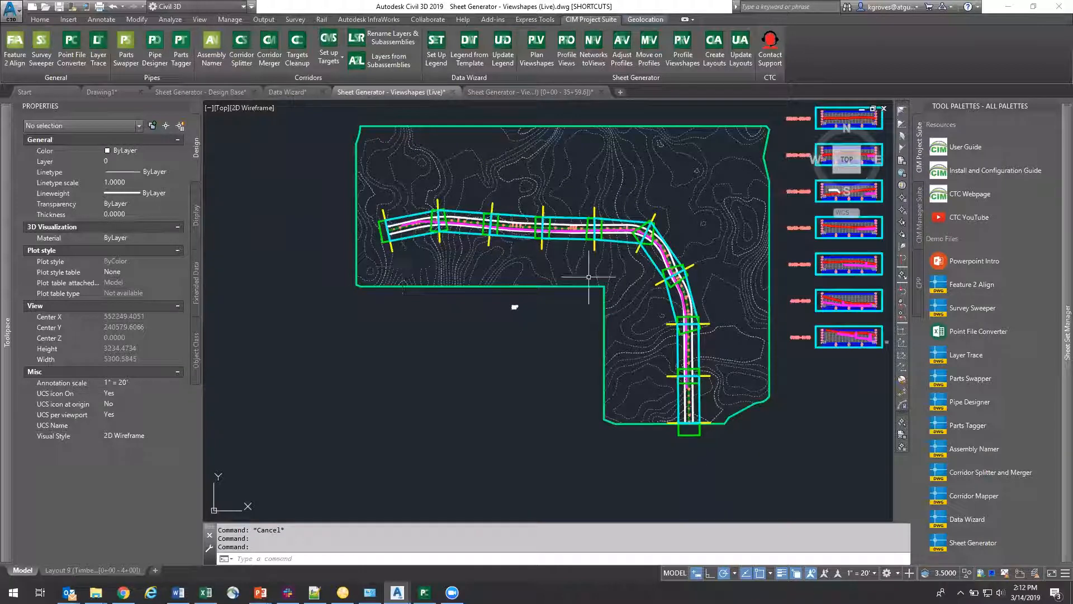
middle_click_drag(515, 307, 361, 301)
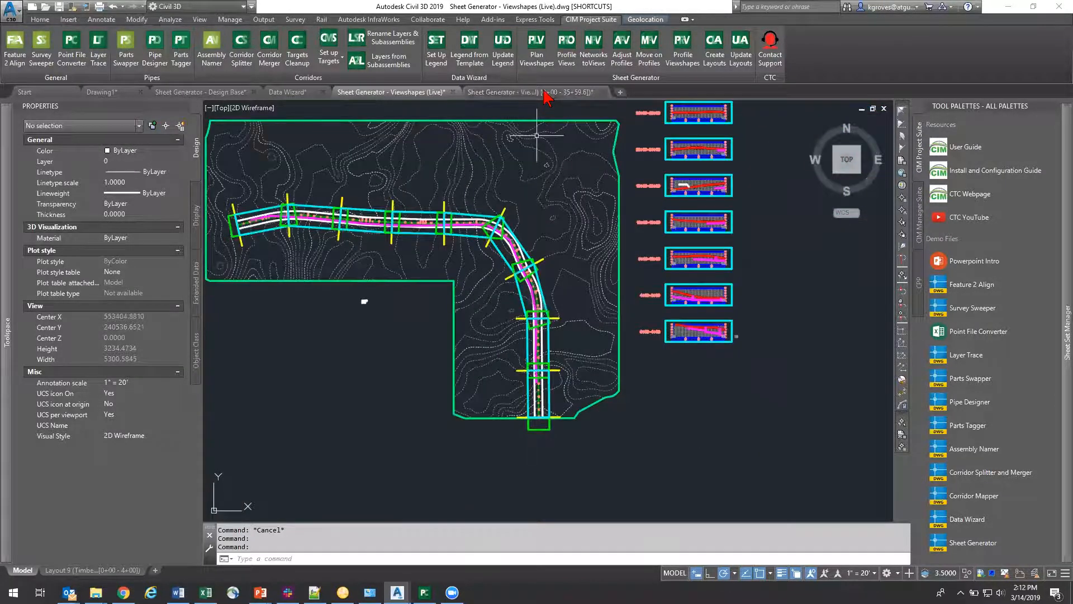
Step: Switch to the generated sheet drawing, view the whole Layout 1 sheet, and check the list of available layouts
left_click(533, 92)
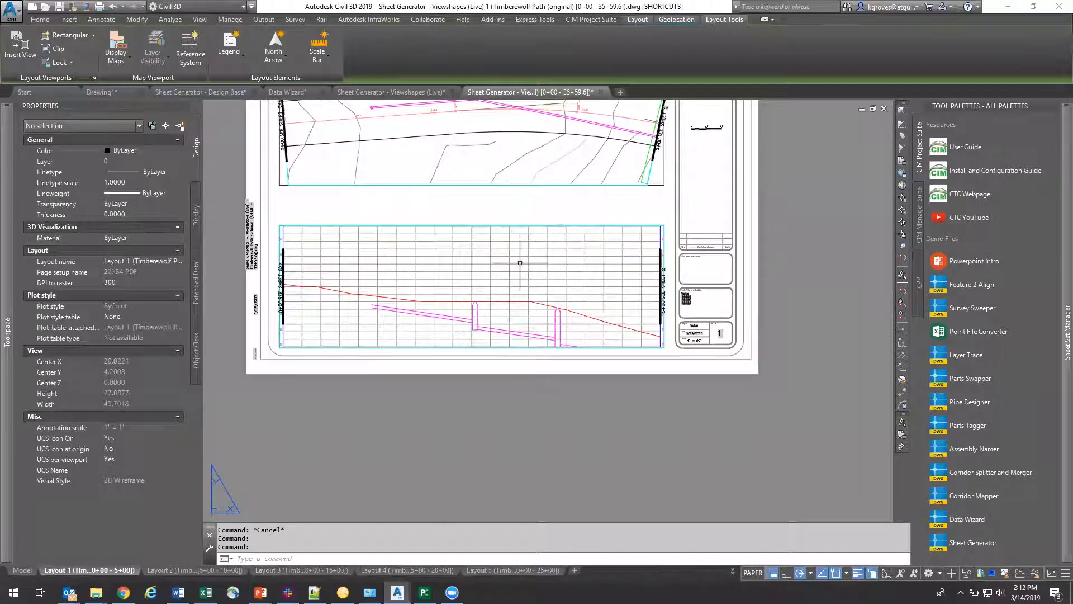
scroll(520, 267, "down", 2)
middle_click_drag(516, 267, 504, 306)
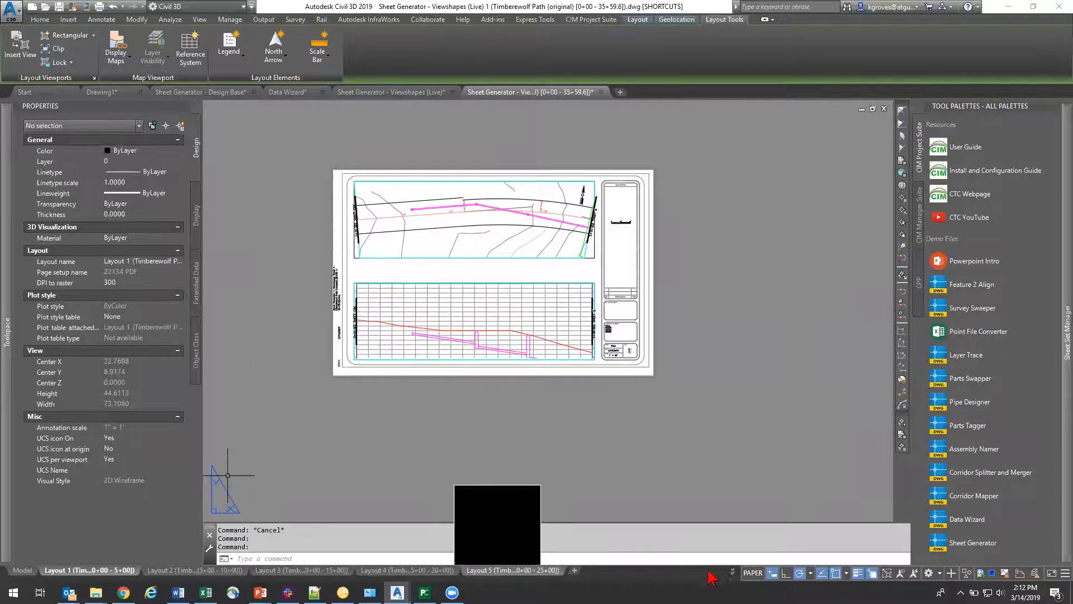
left_click(732, 570)
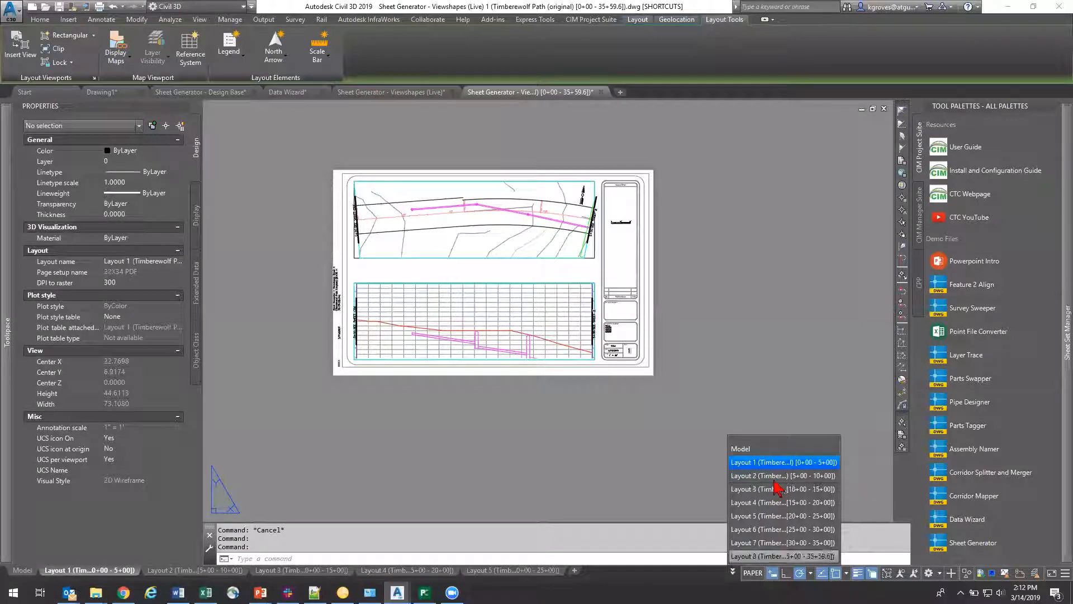
left_click(581, 467)
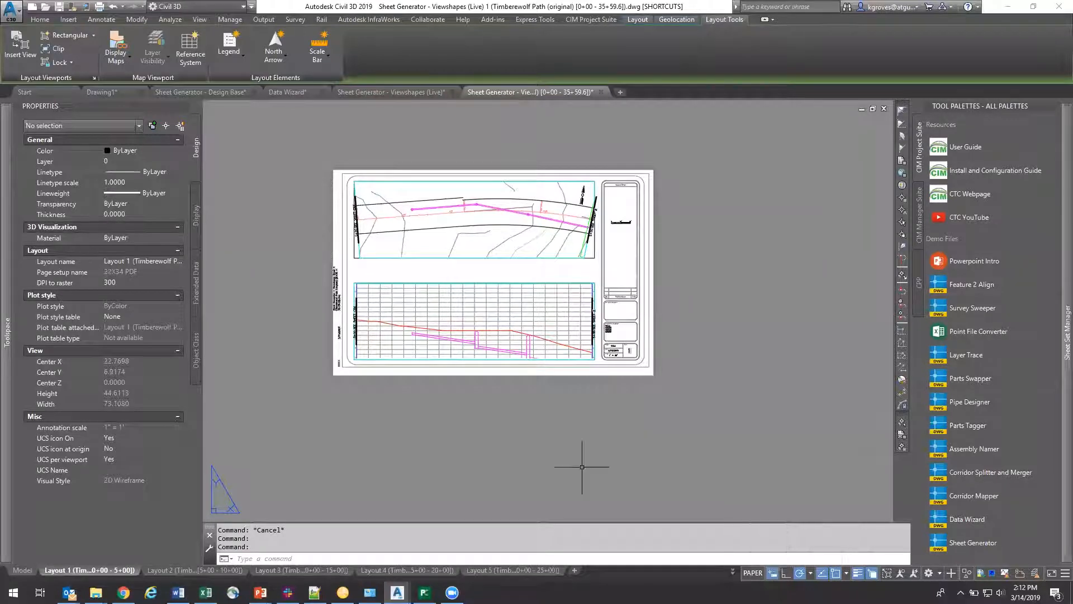
Step: Switch to the Viewshapes (Live) drawing and regenerate the Timberwolf Path (original) plan viewshapes with a 450 distance between matchlines
left_click(376, 93)
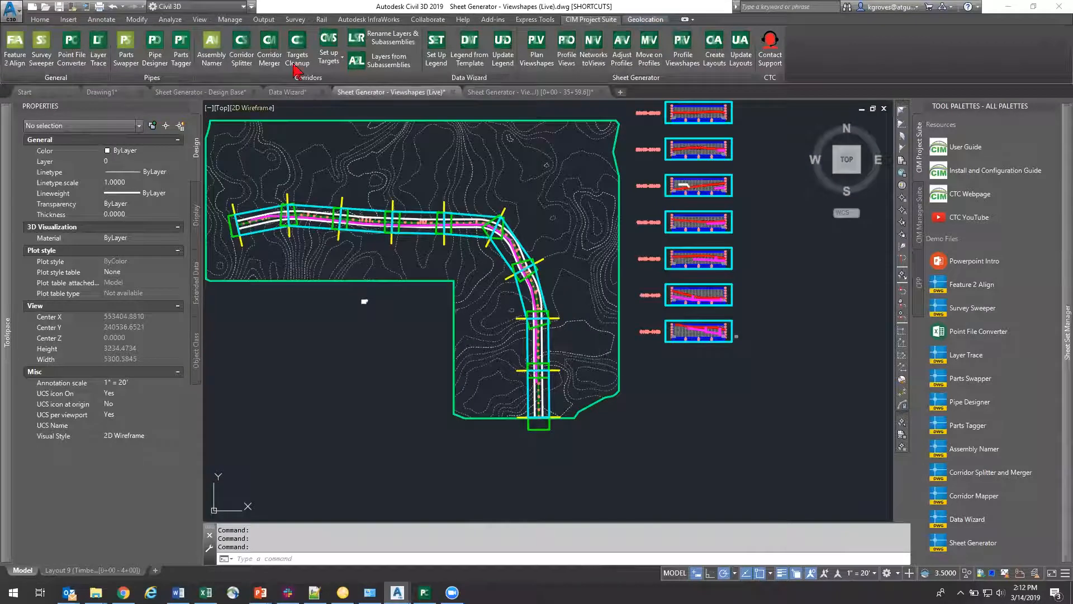
left_click(536, 58)
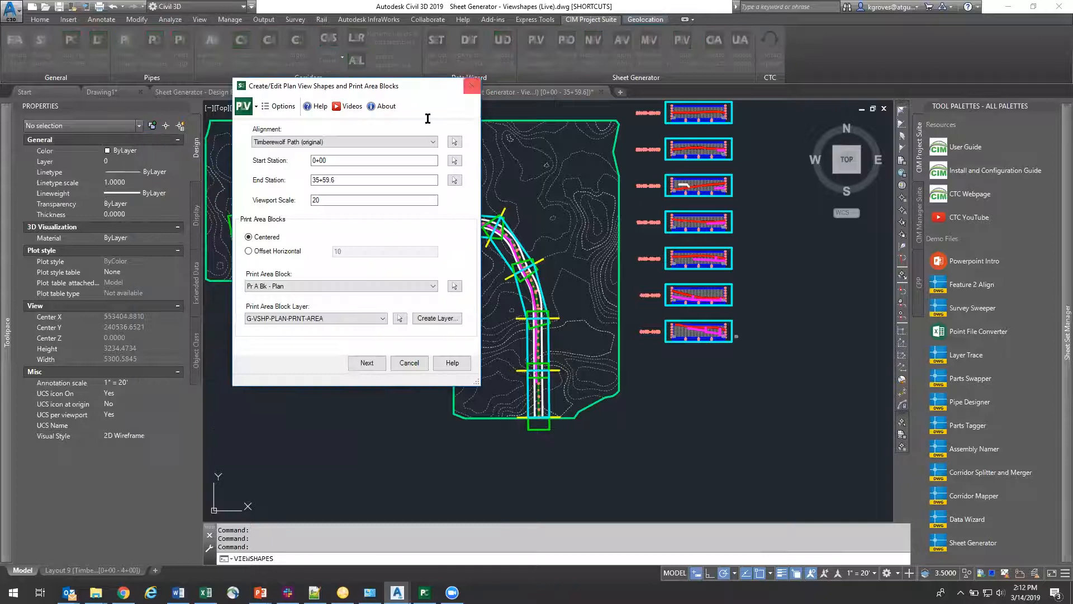
left_click(367, 363)
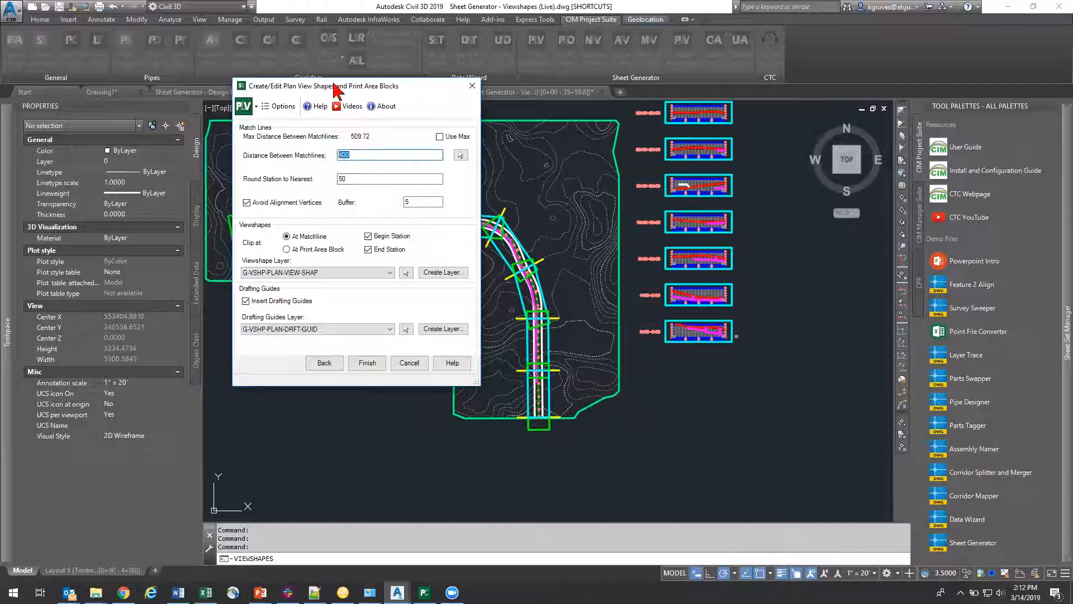
left_click_drag(342, 87, 717, 149)
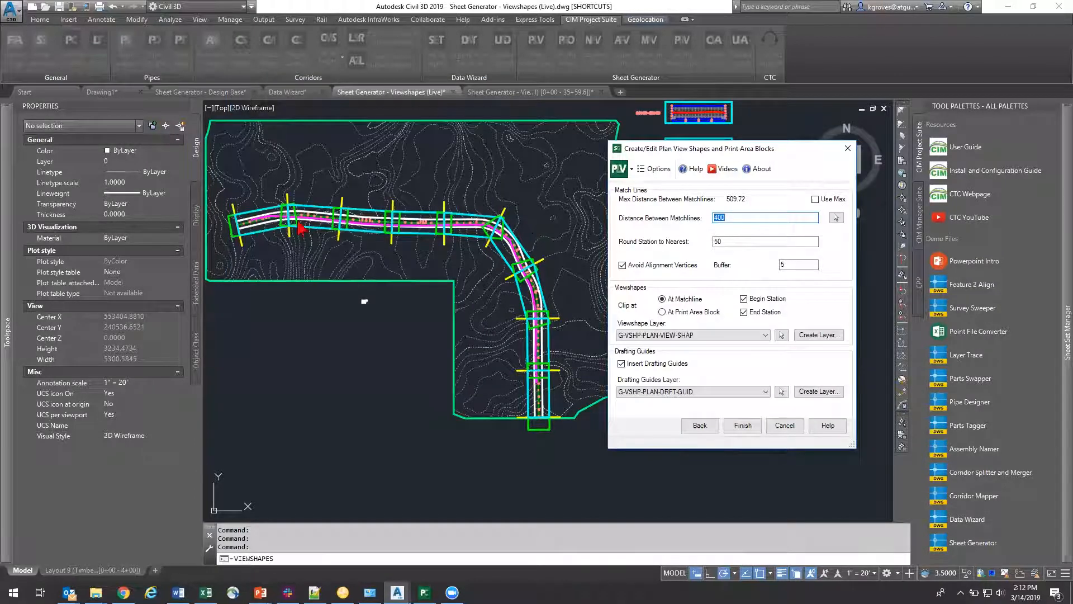
key("Tab")
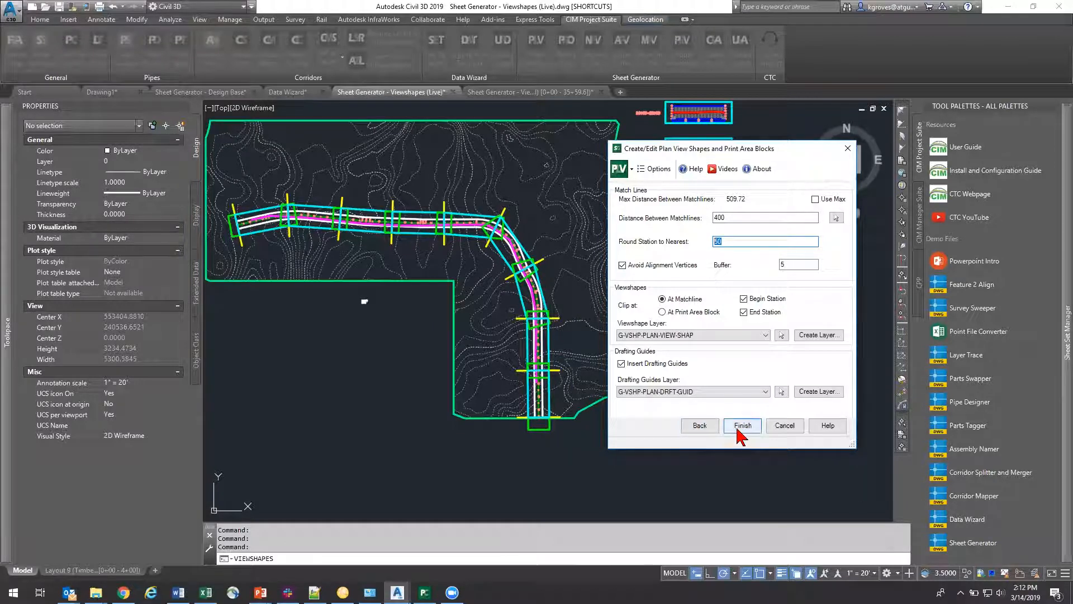
left_click(732, 216)
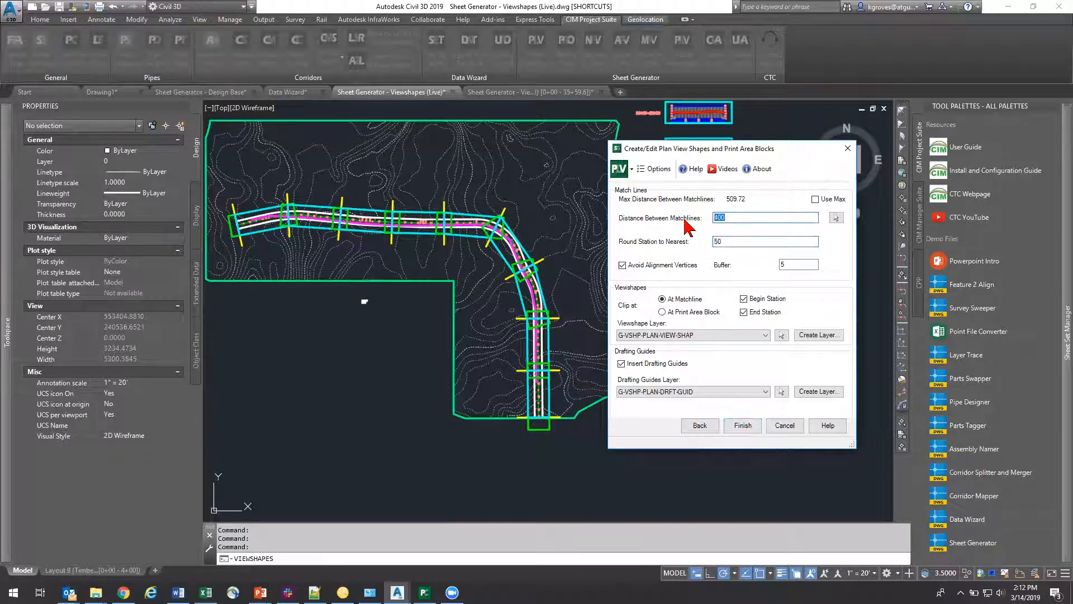
left_click(742, 426)
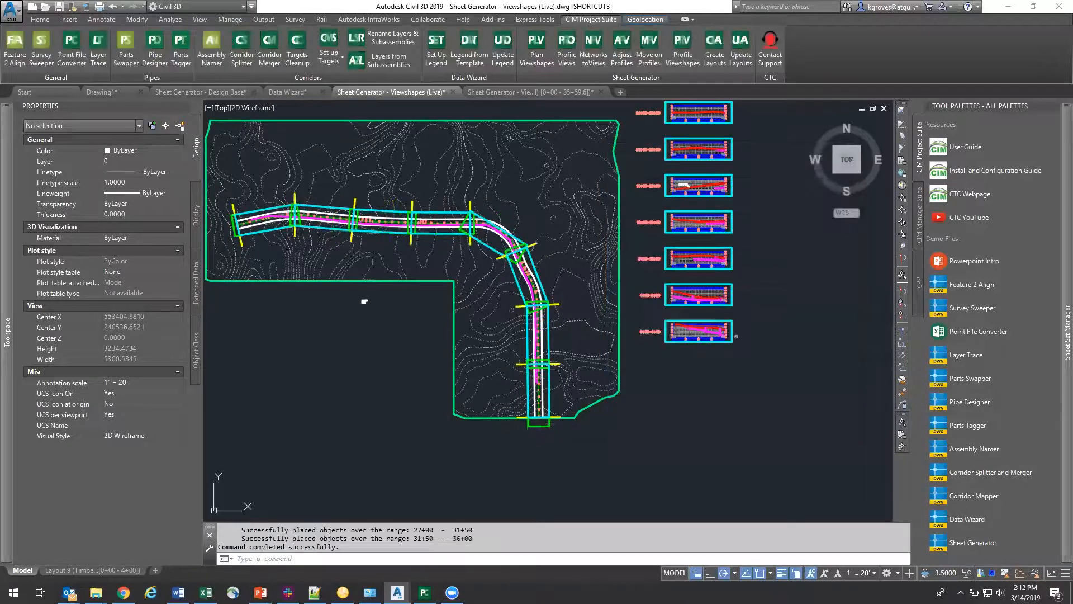
Step: Check the print area block at the alignment's end, and regenerate the plan viewshapes with a 500 distance between matchlines
left_click(540, 422)
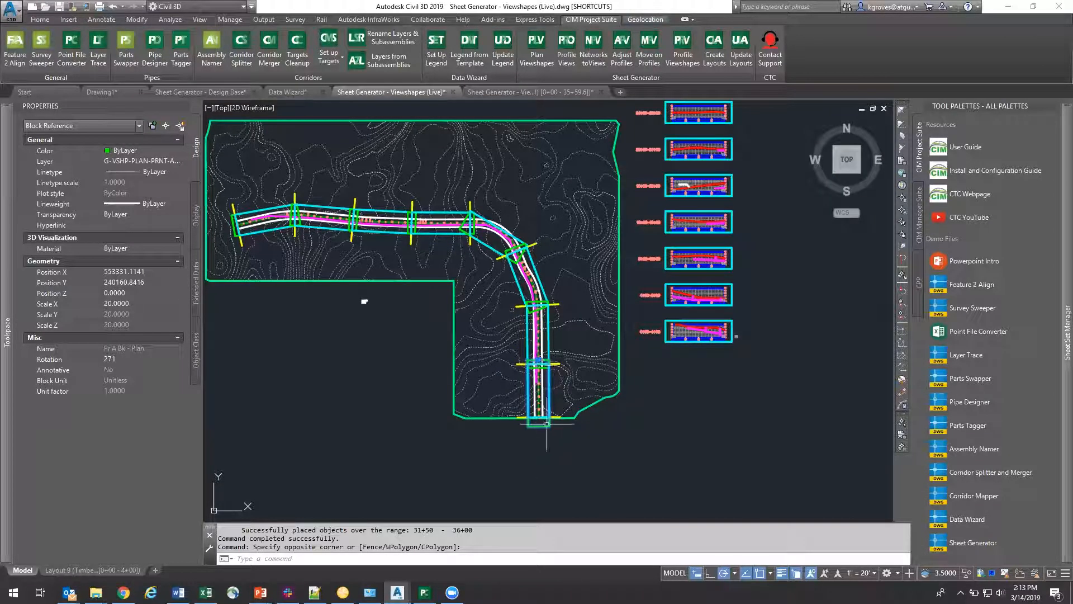
key("Escape")
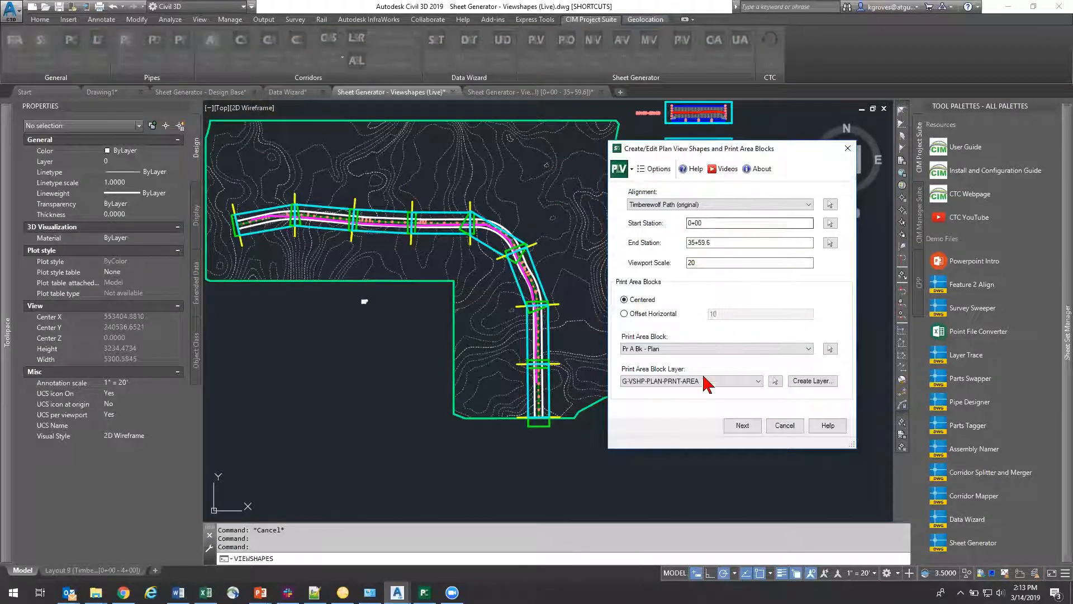
left_click(746, 426)
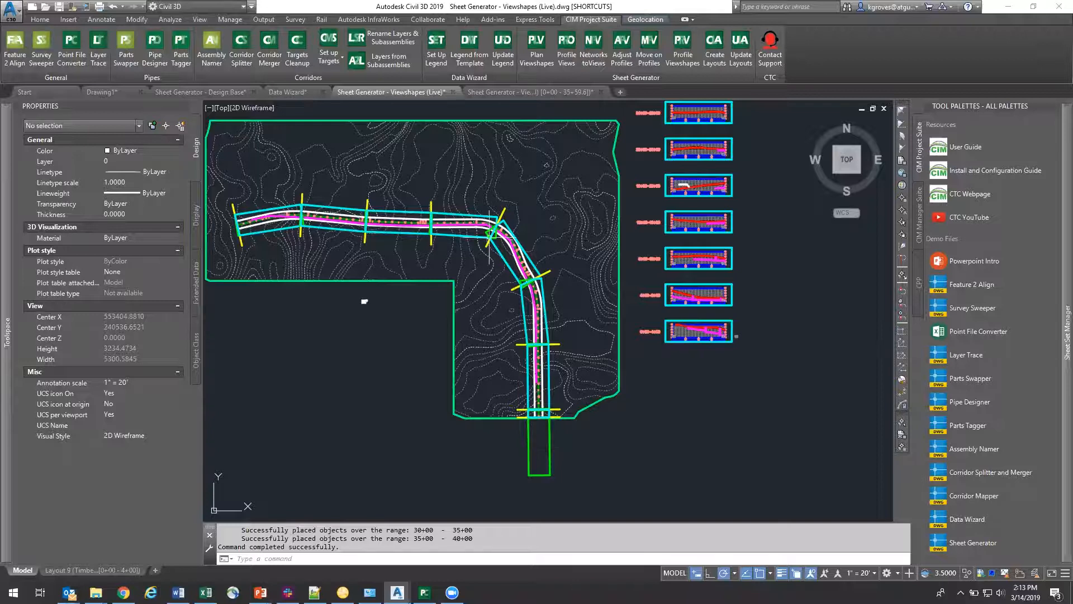
Step: Examine the regenerated plan viewshapes and matchlines around the road's bend, along its southern stretch and at the alignment's end station
scroll(489, 233, "up", 10)
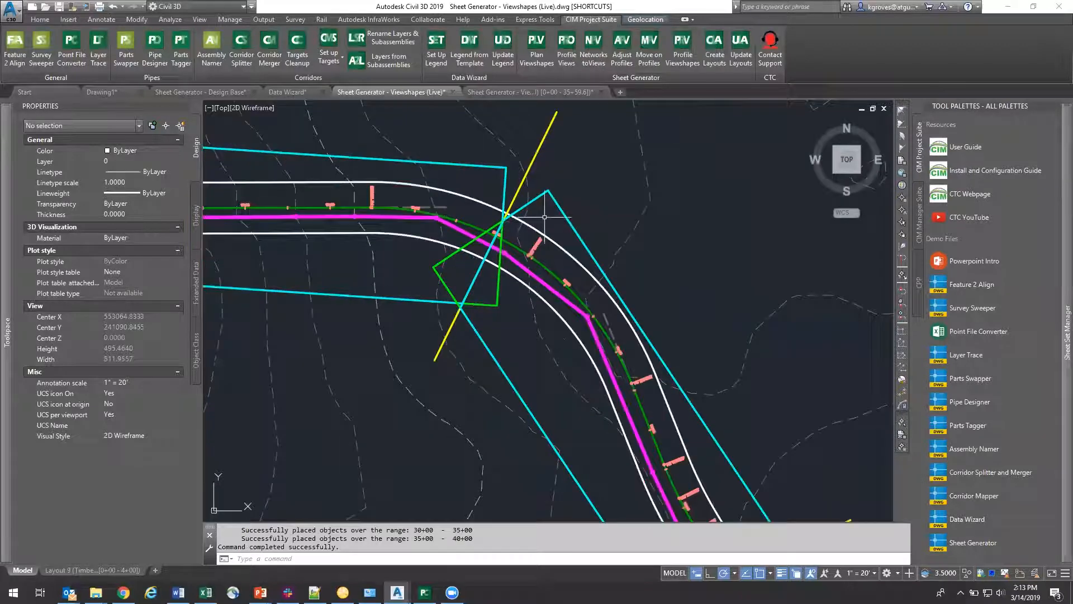
scroll(545, 217, "down", 10)
scroll(543, 354, "up", 5)
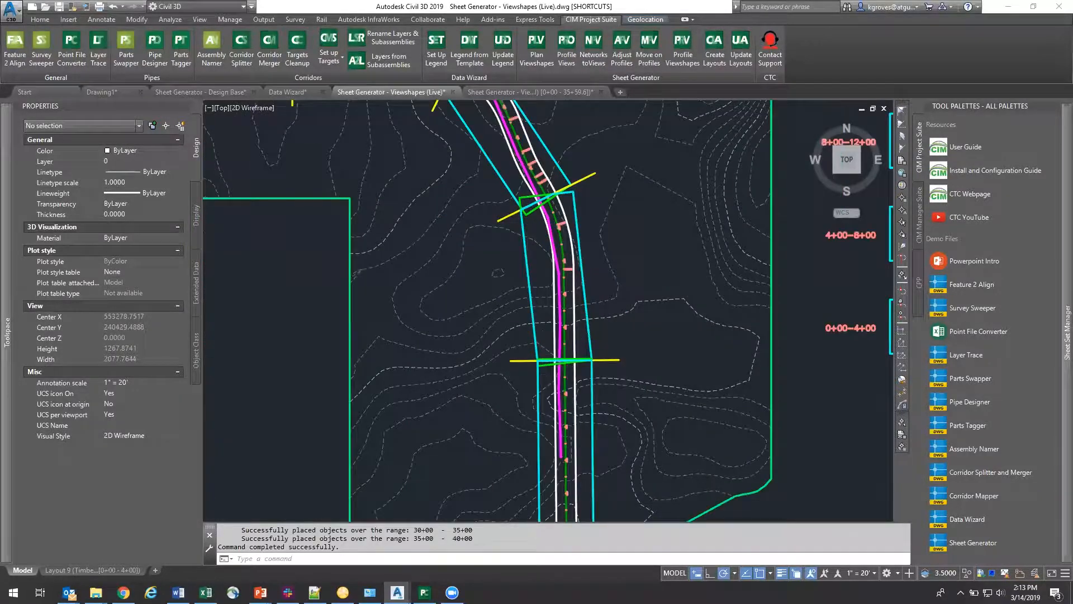
scroll(490, 353, "down", 6)
scroll(490, 352, "up", 12)
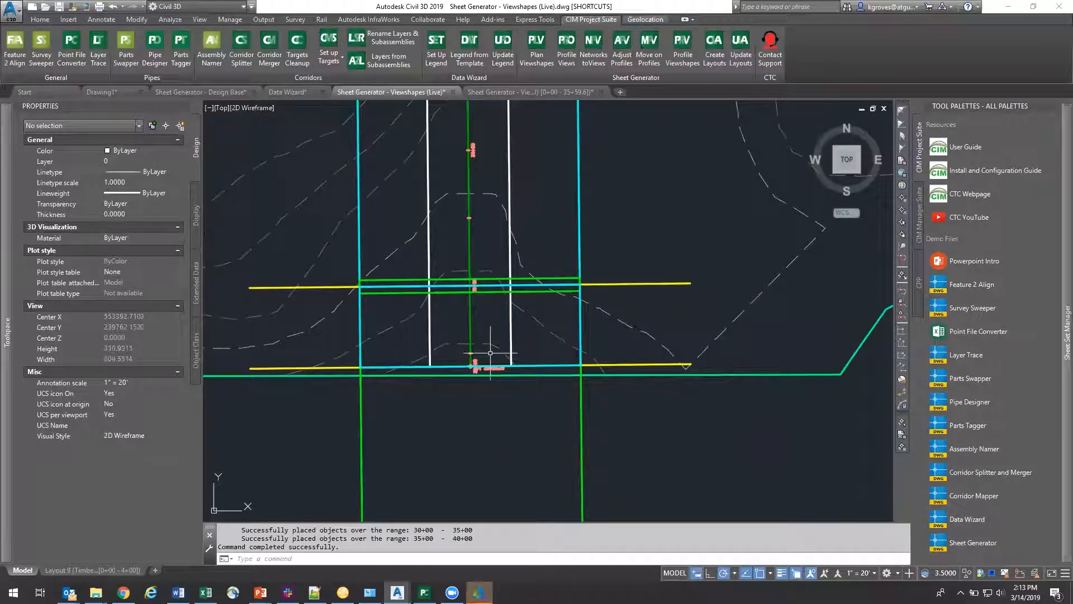
middle_click_drag(574, 411, 557, 389)
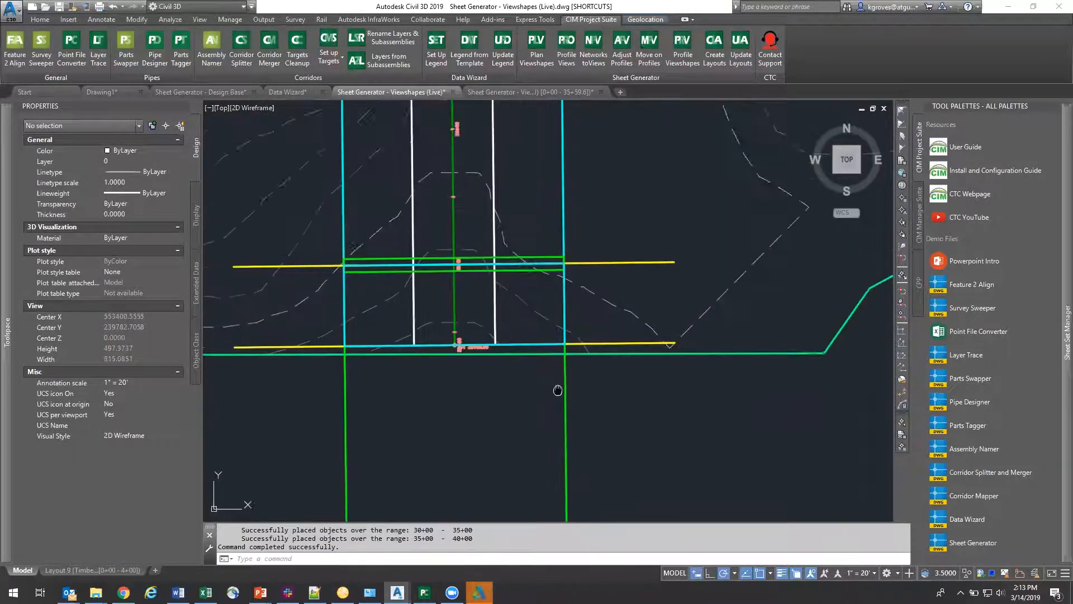
scroll(443, 330, "up", 4)
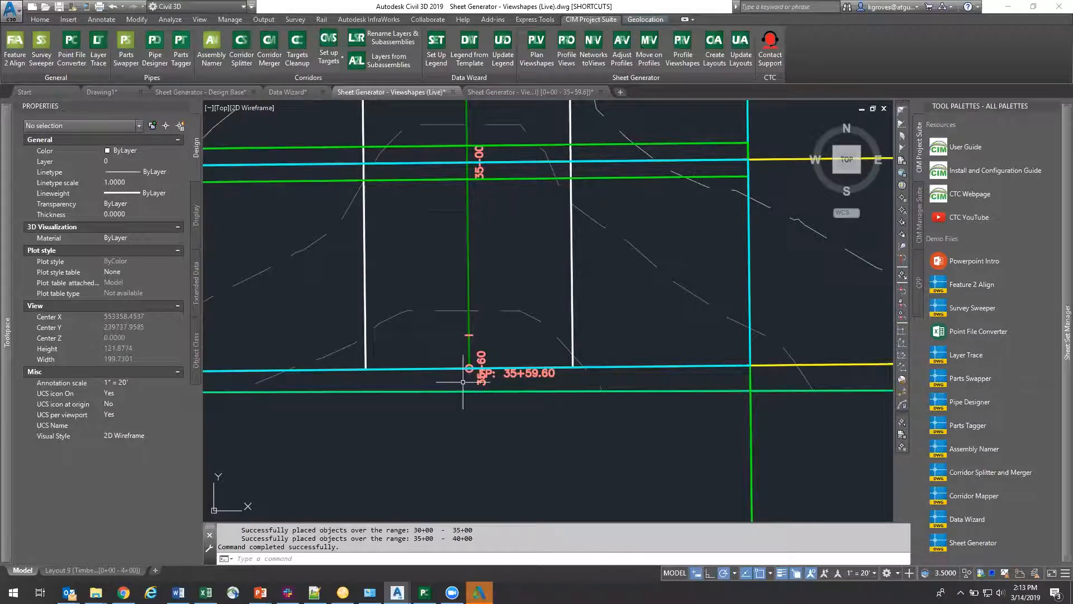
scroll(462, 382, "down", 10)
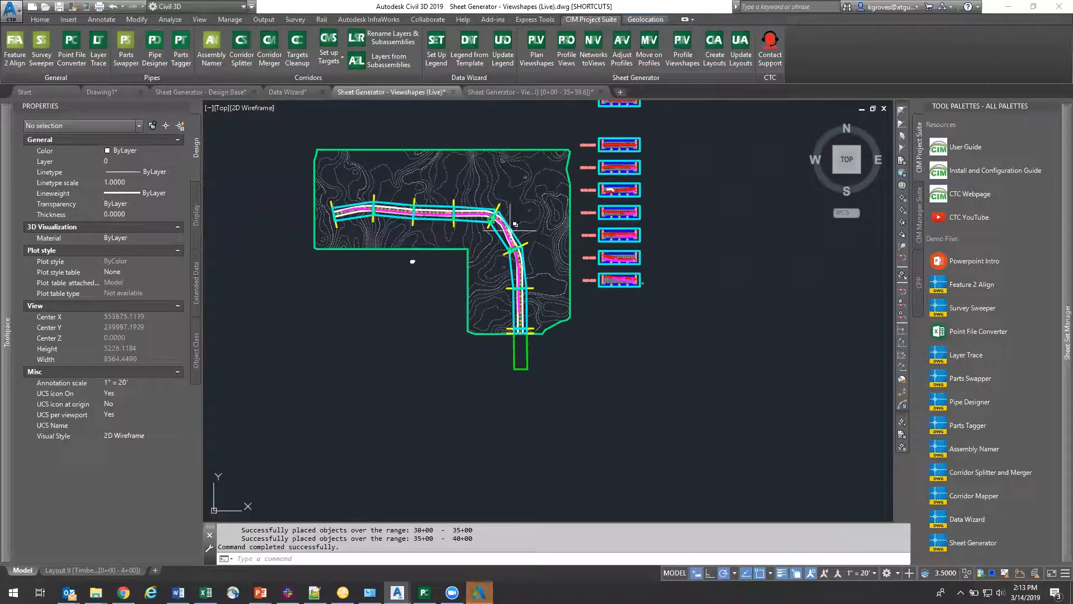
scroll(511, 226, "up", 5)
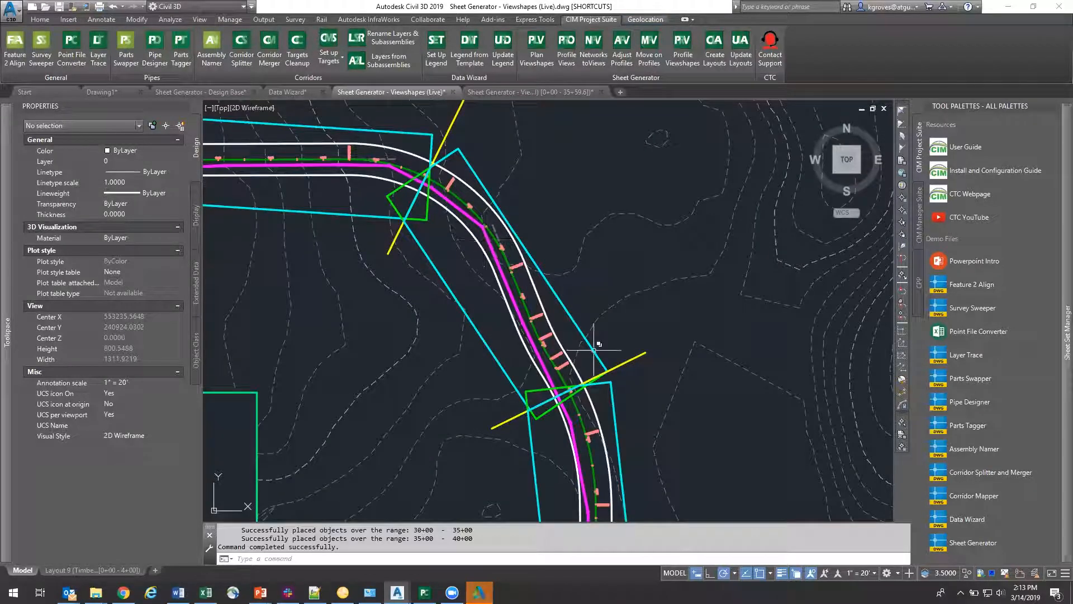
middle_click_drag(622, 404, 559, 238)
middle_click_drag(584, 447, 570, 283)
scroll(570, 286, "down", 2)
middle_click_drag(569, 383, 523, 260)
scroll(503, 324, "down", 6)
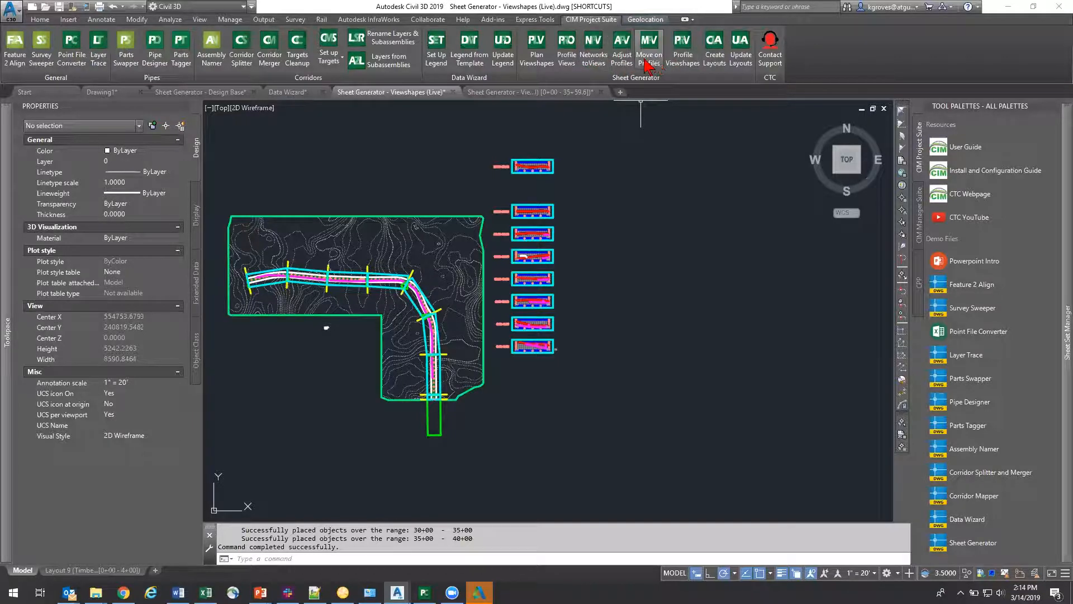
Step: Adjust all profile views to match the plan view stations, centered on the median elevation with a profile view height of 60
left_click(622, 50)
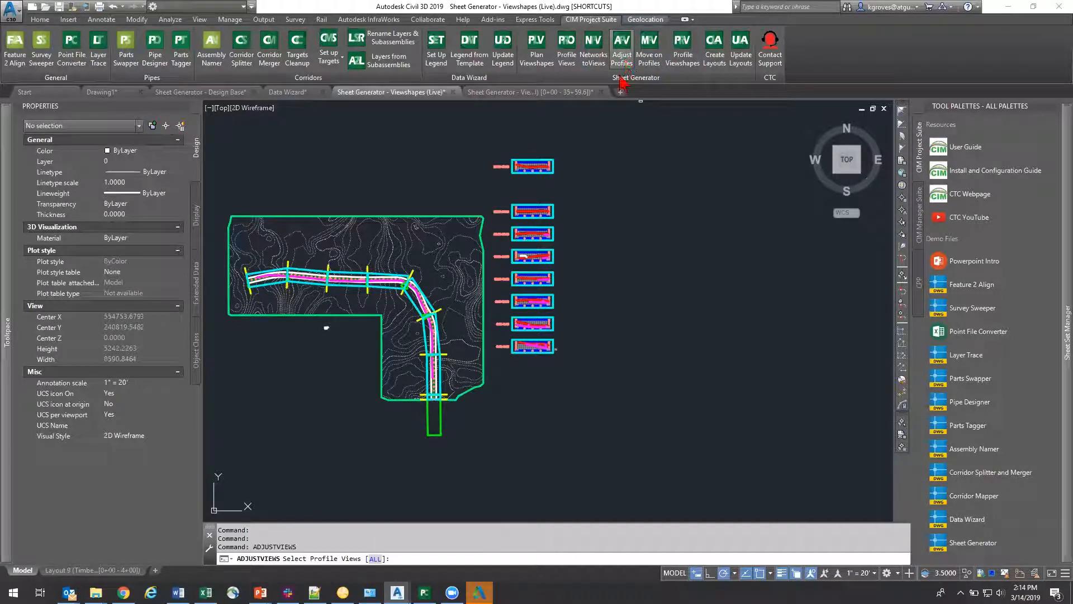
left_click(375, 559)
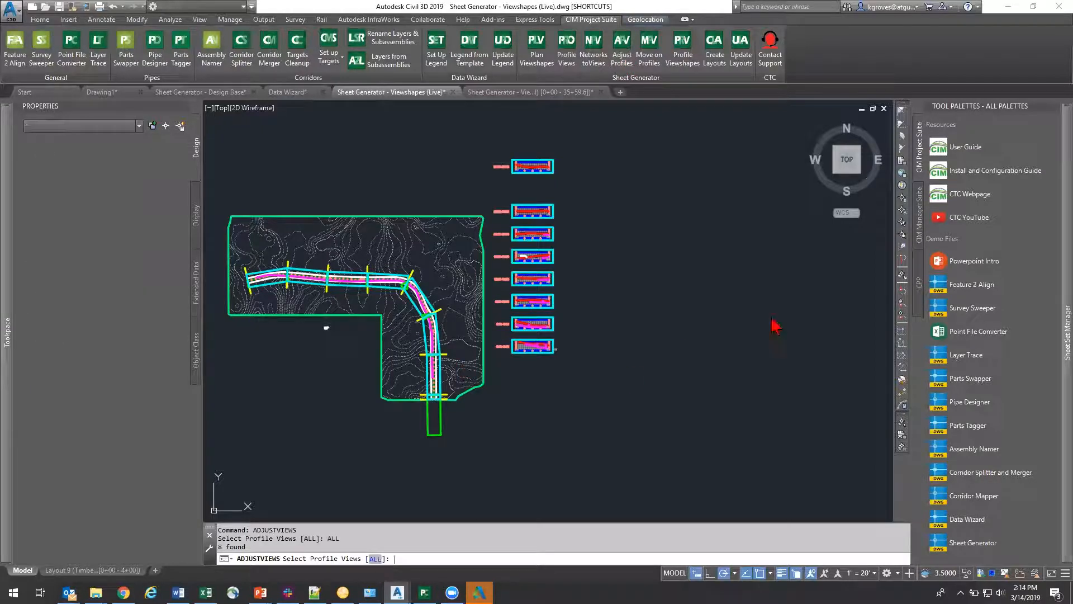
key("Return")
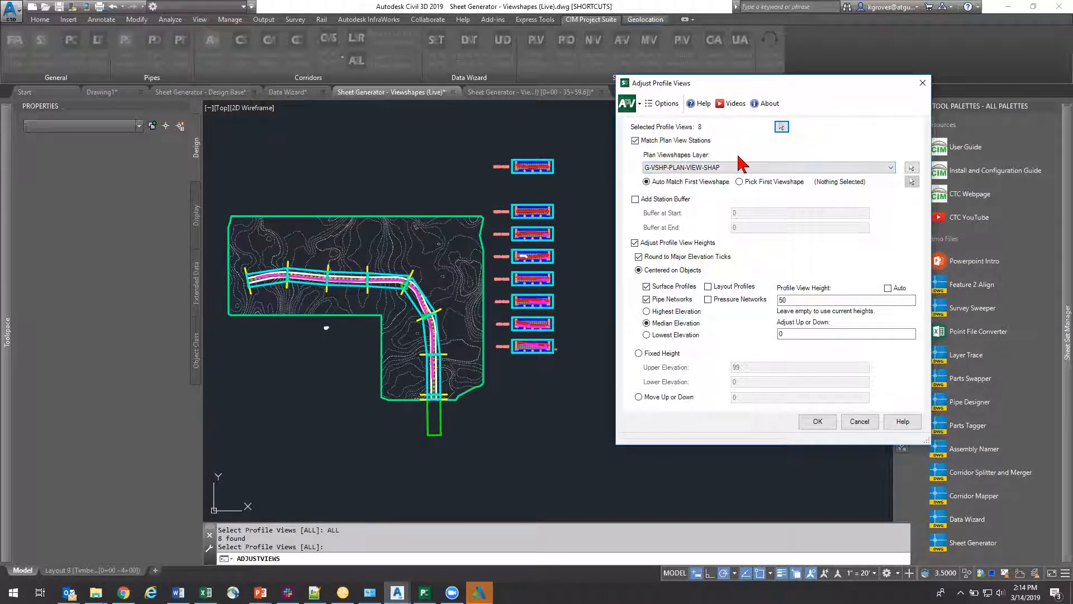
key("ctrl")
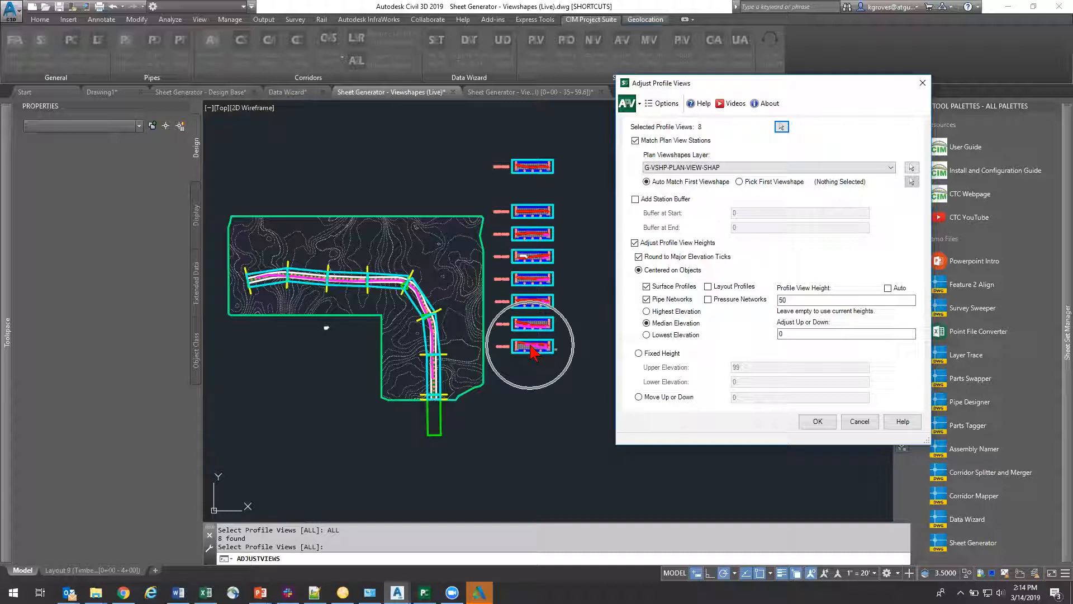
key("ctrl")
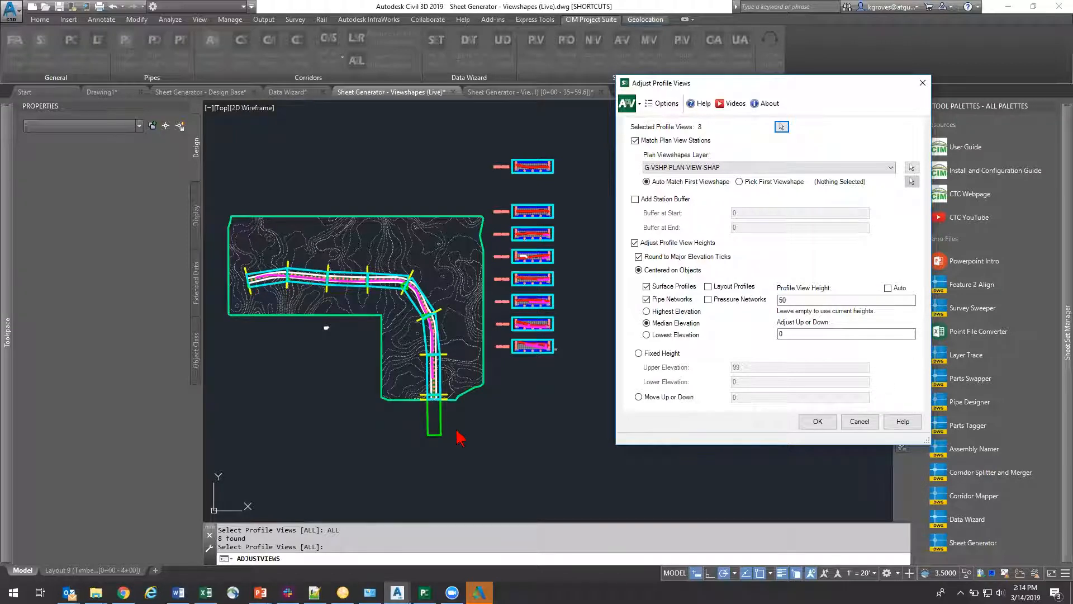
left_click(635, 243)
left_click(635, 243)
left_click(671, 335)
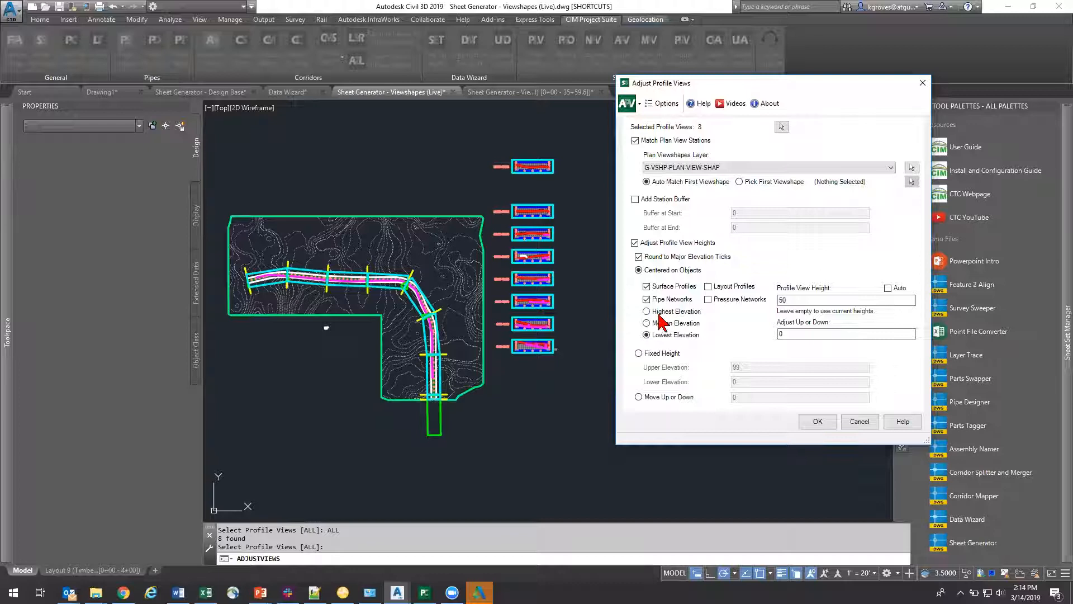
left_click(662, 323)
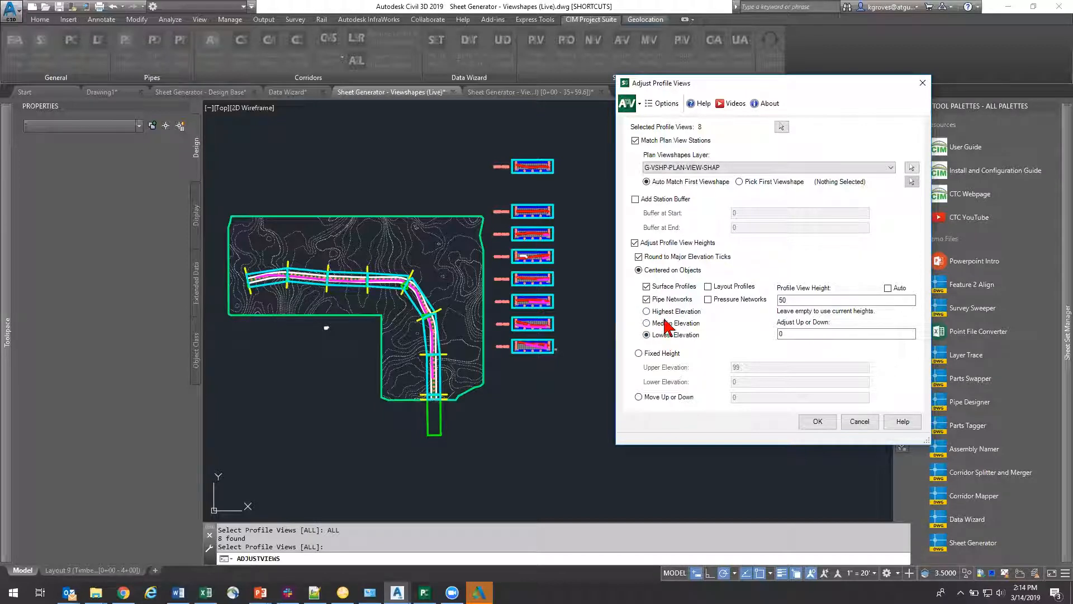
double_click(799, 300)
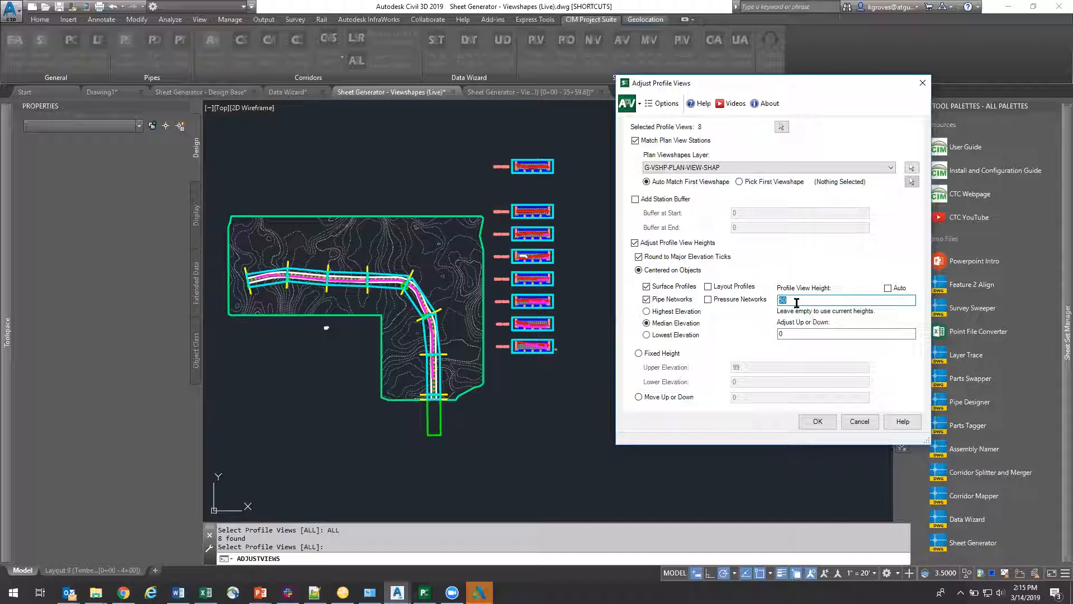
left_click(817, 422)
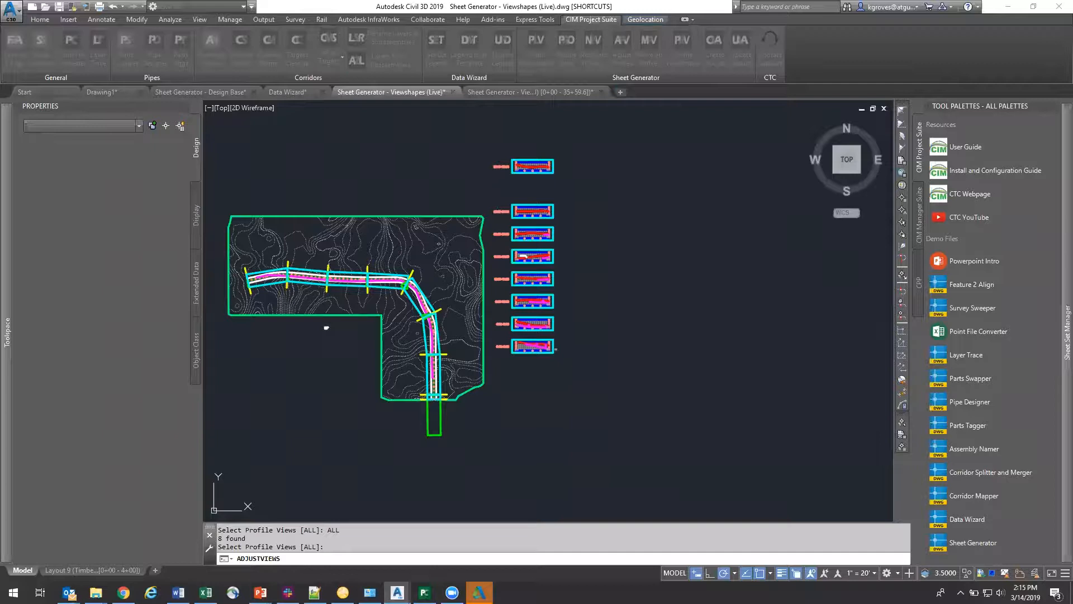
Step: Regenerate the profile viewshapes for all profile views using Align with Plan Matchline, viewport scale 20 and a masking block over the buffer area
scroll(551, 301, "up", 10)
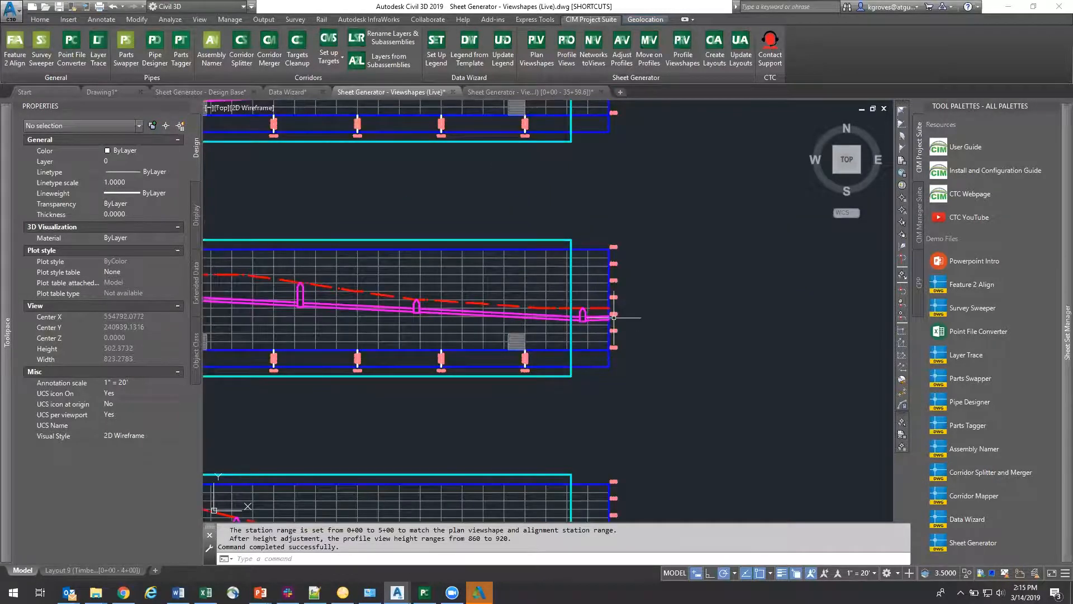
scroll(618, 319, "down", 3)
scroll(635, 323, "down", 3)
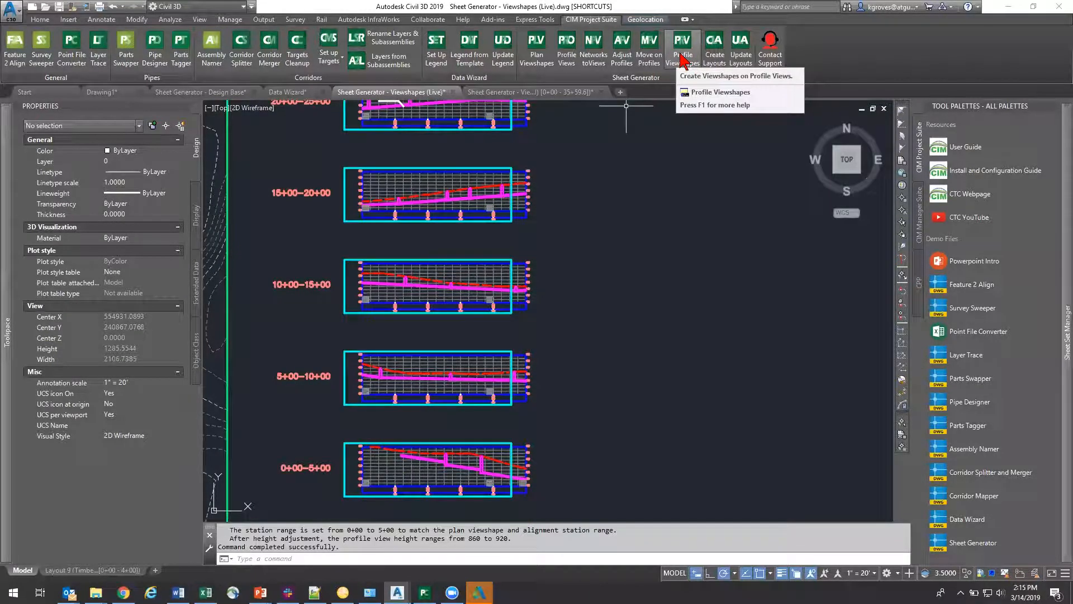
left_click(681, 56)
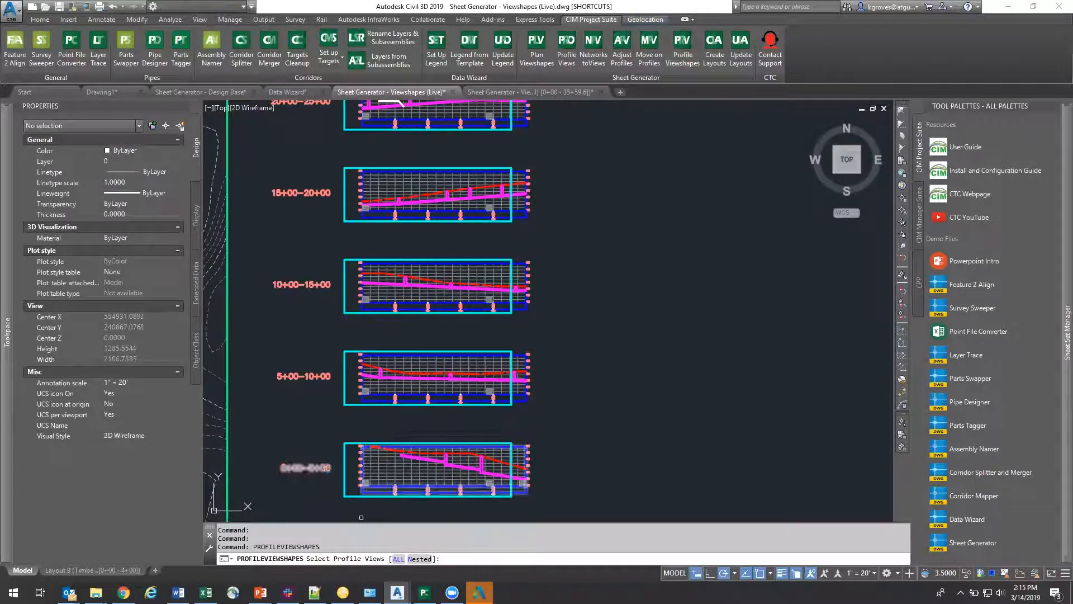
type("ALL")
key("Return")
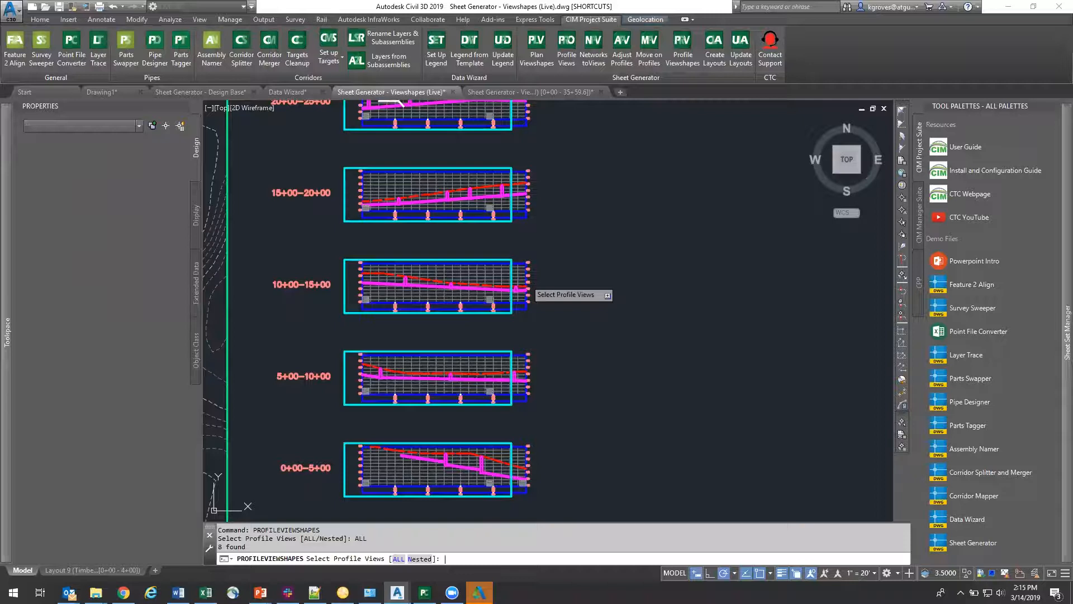
key("Return")
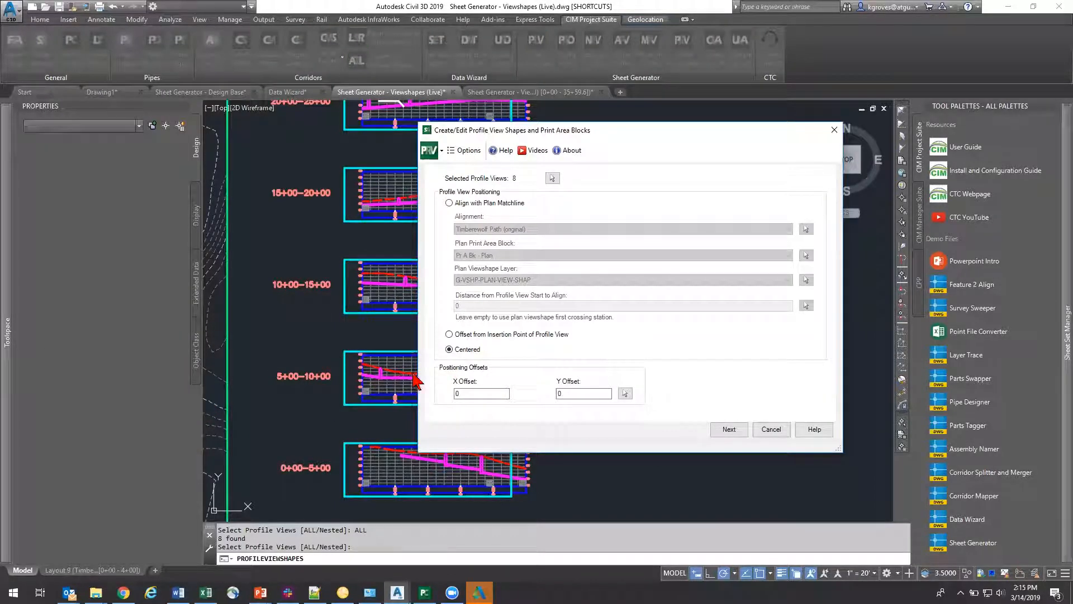
left_click(468, 203)
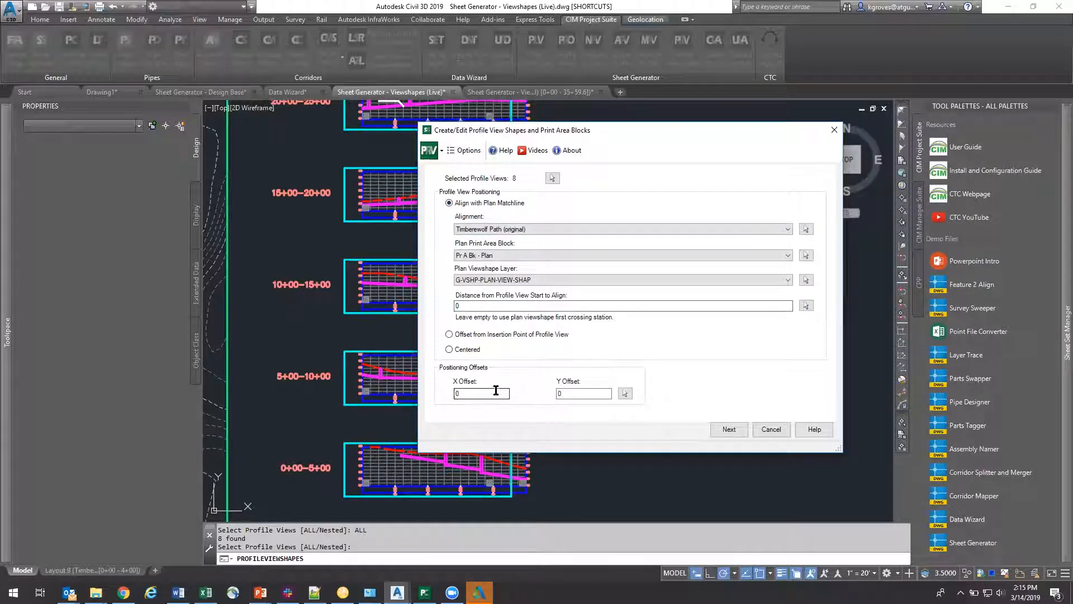
left_click(728, 429)
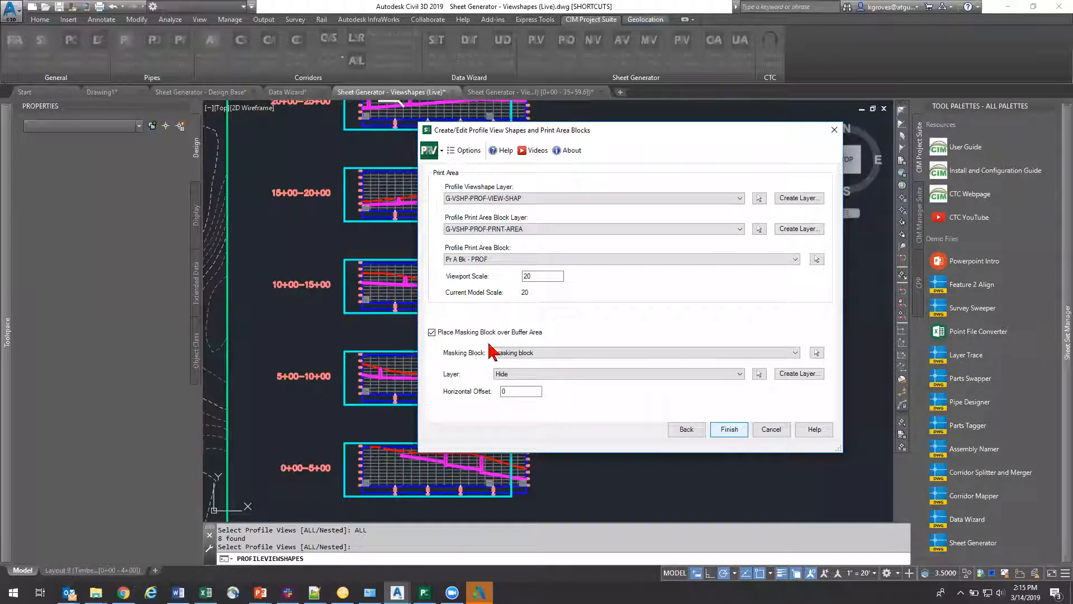
left_click(731, 429)
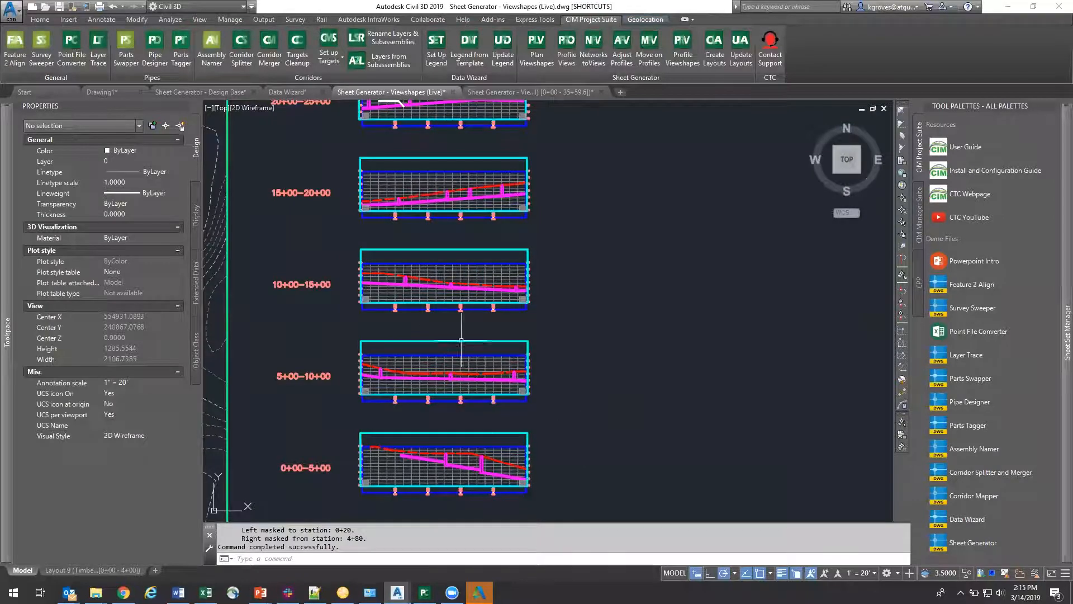
Step: Save the Viewshapes (Live) drawing and switch to the sheet drawing for stations 0+00 to 35+59.6
middle_click_drag(449, 420, 444, 346)
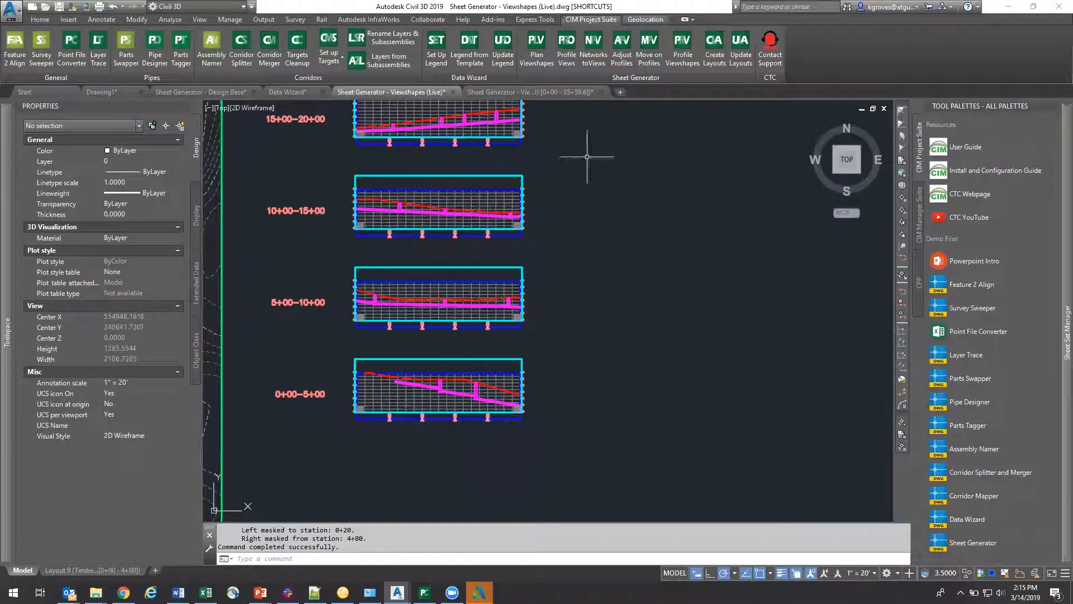
key("ctrl+s")
left_click(512, 94)
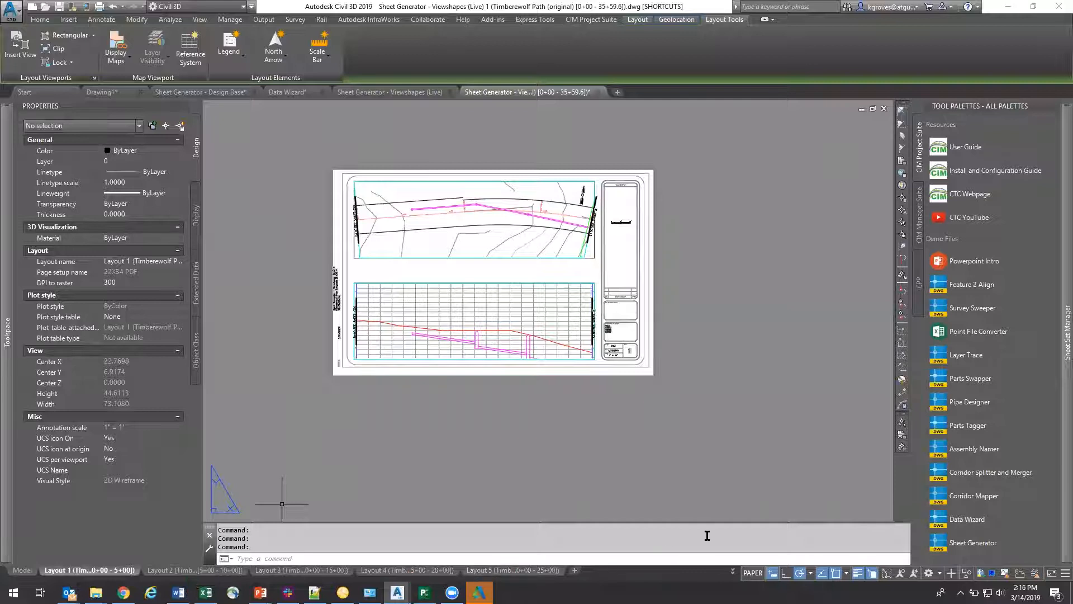
Step: Start Update Layouts, saving the sheet drawing's changes, and set the viewshape and print block source to Current Drawing
left_click(687, 21)
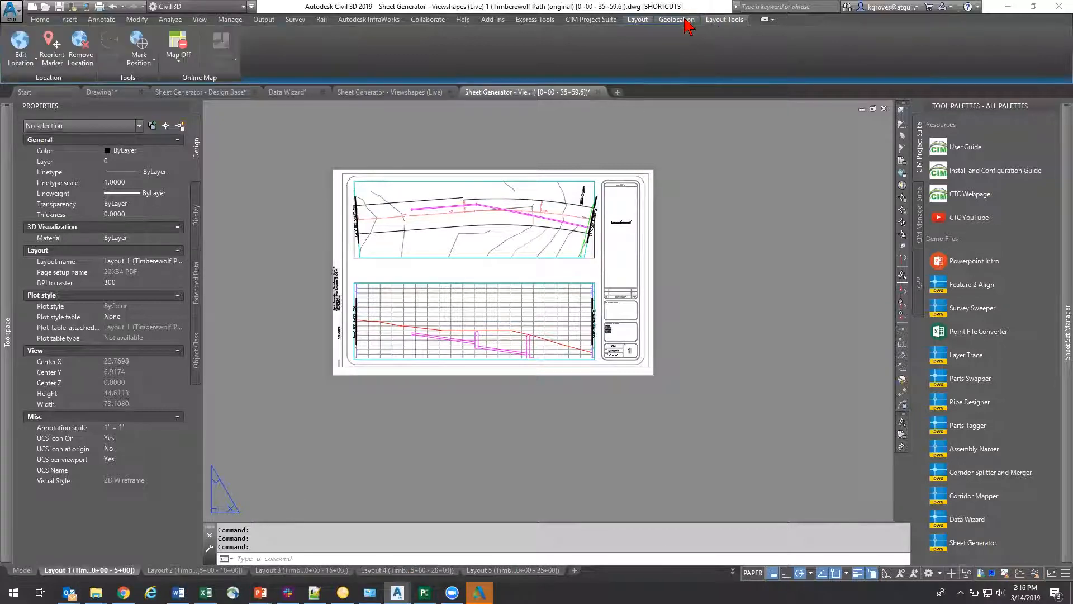
left_click(582, 22)
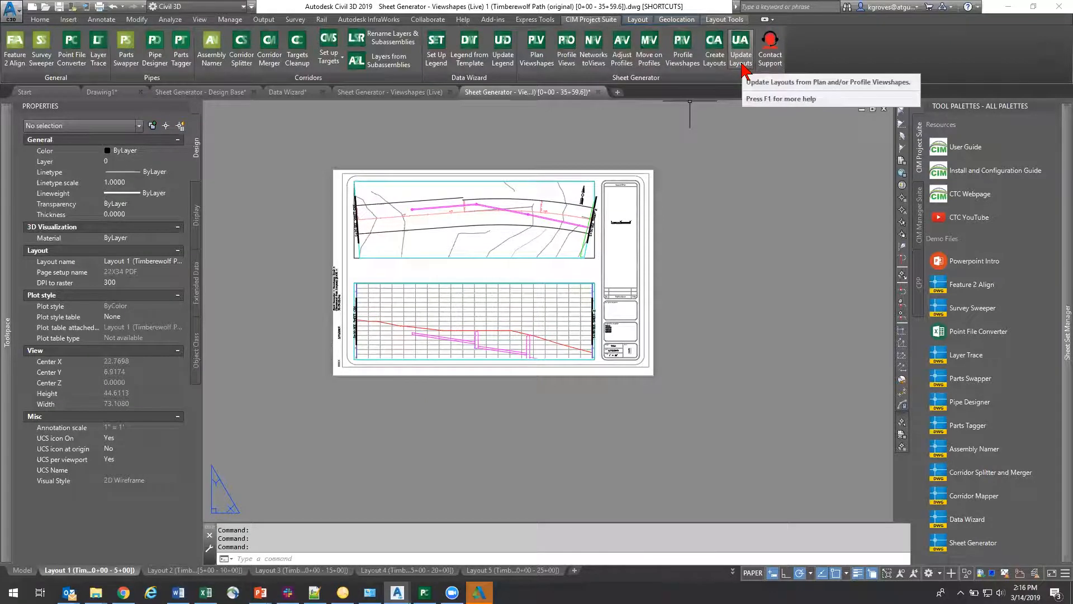
left_click(742, 66)
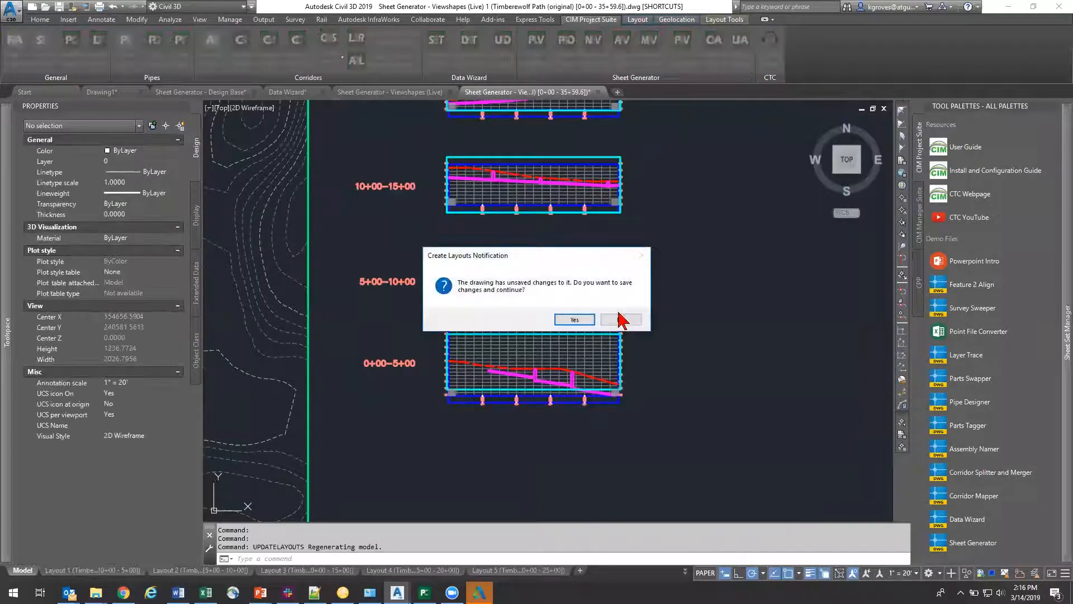
left_click(584, 322)
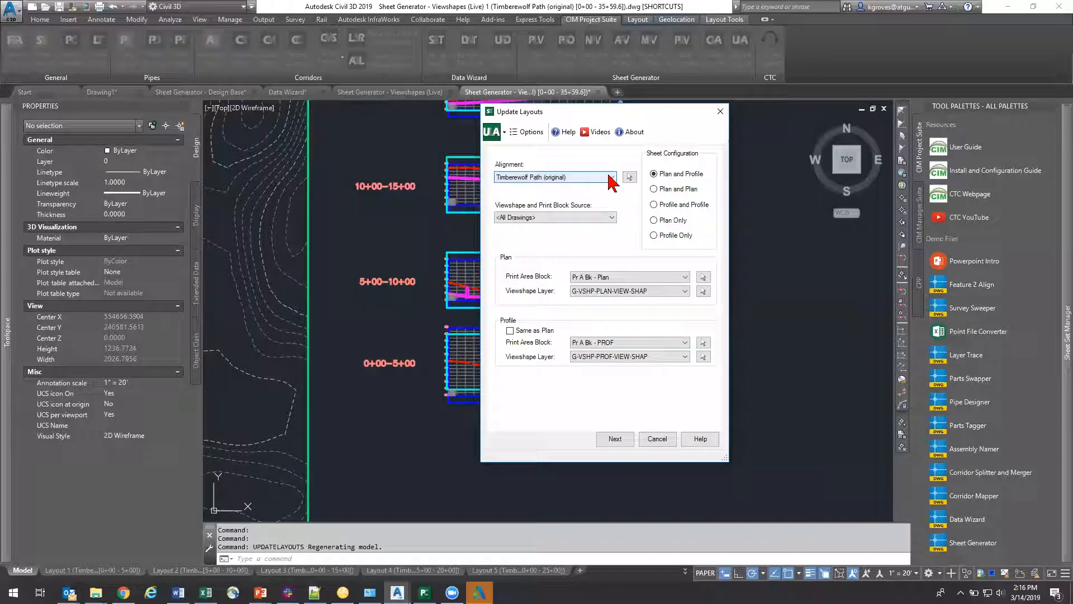
left_click(610, 178)
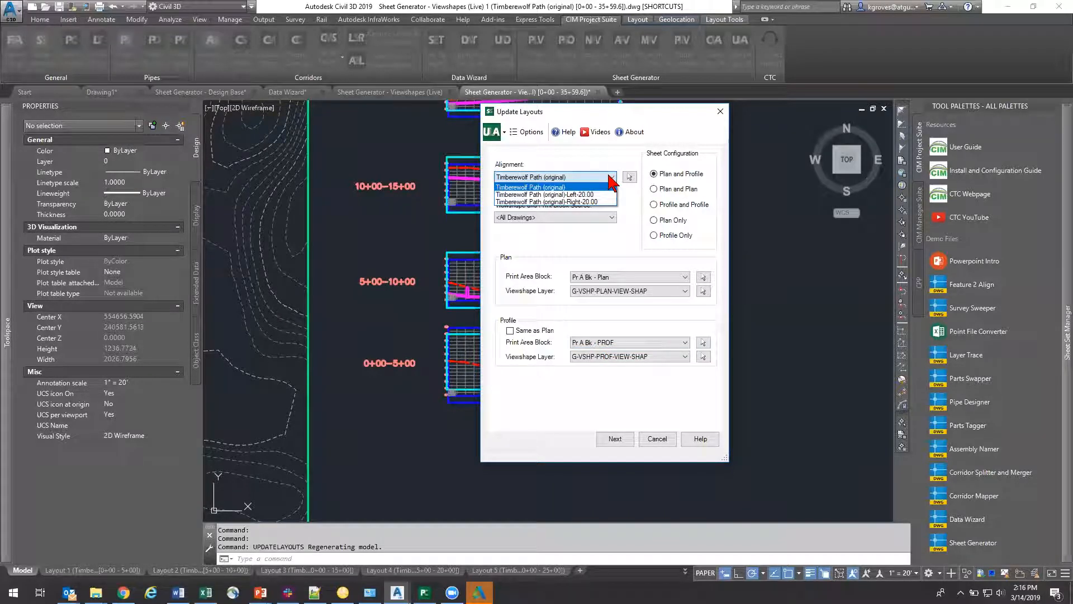
left_click(610, 177)
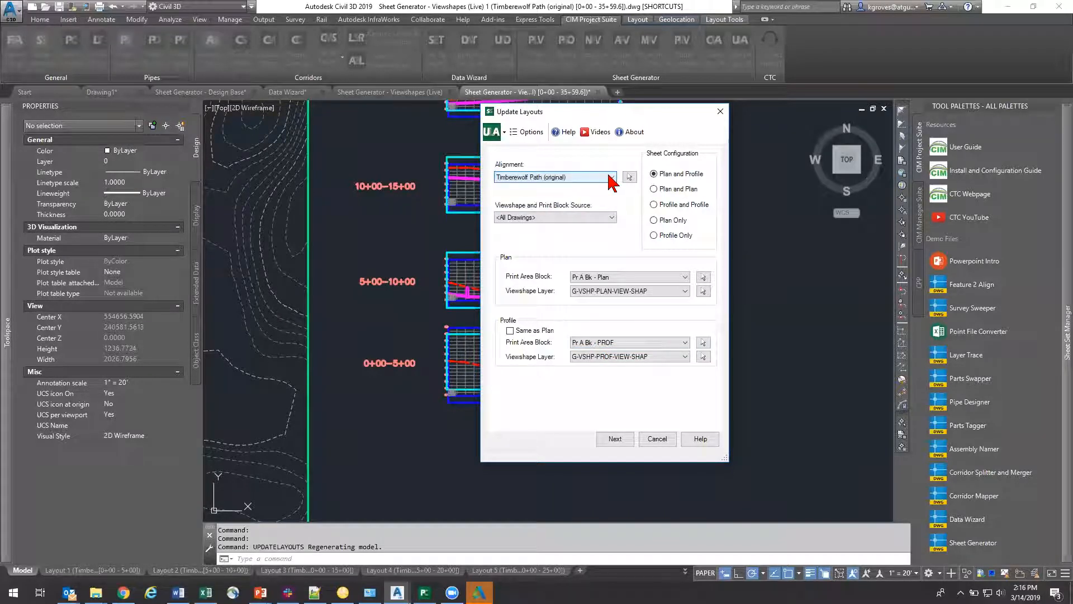
left_click(609, 218)
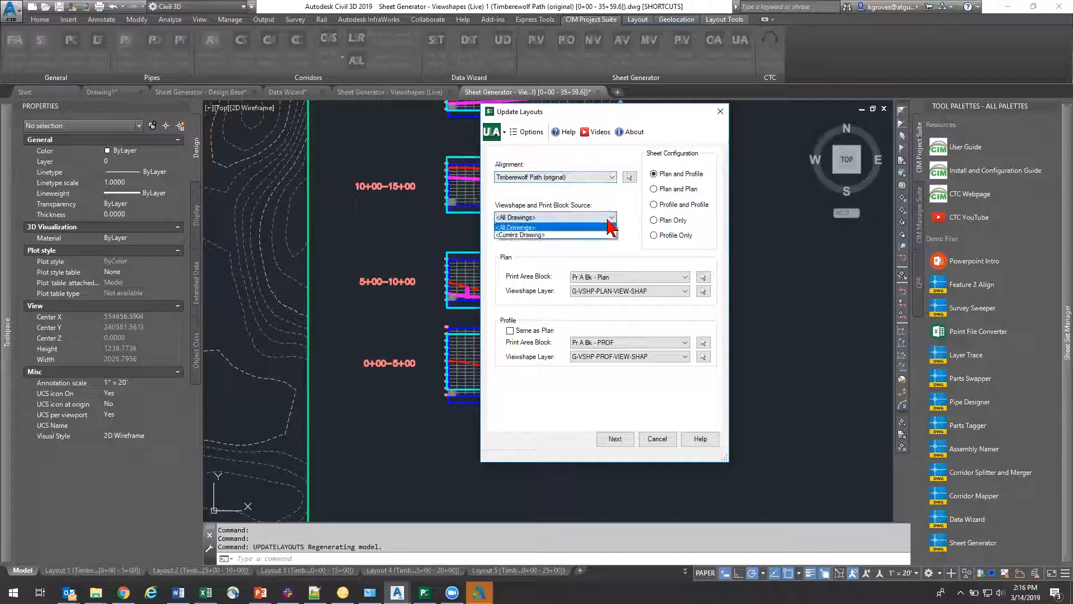
left_click(570, 236)
key("ctrl")
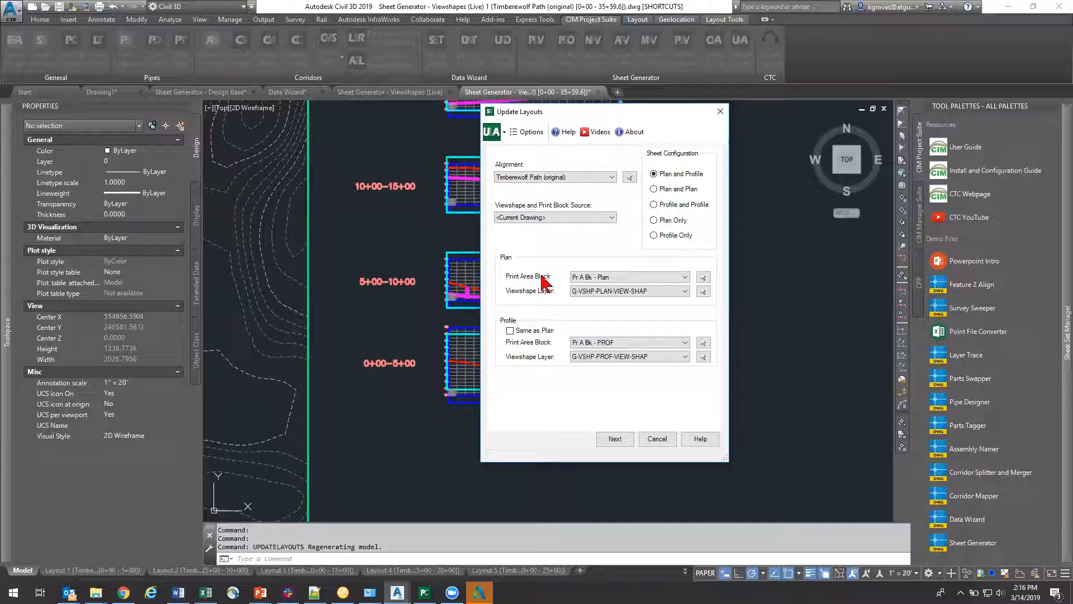
left_click(639, 357)
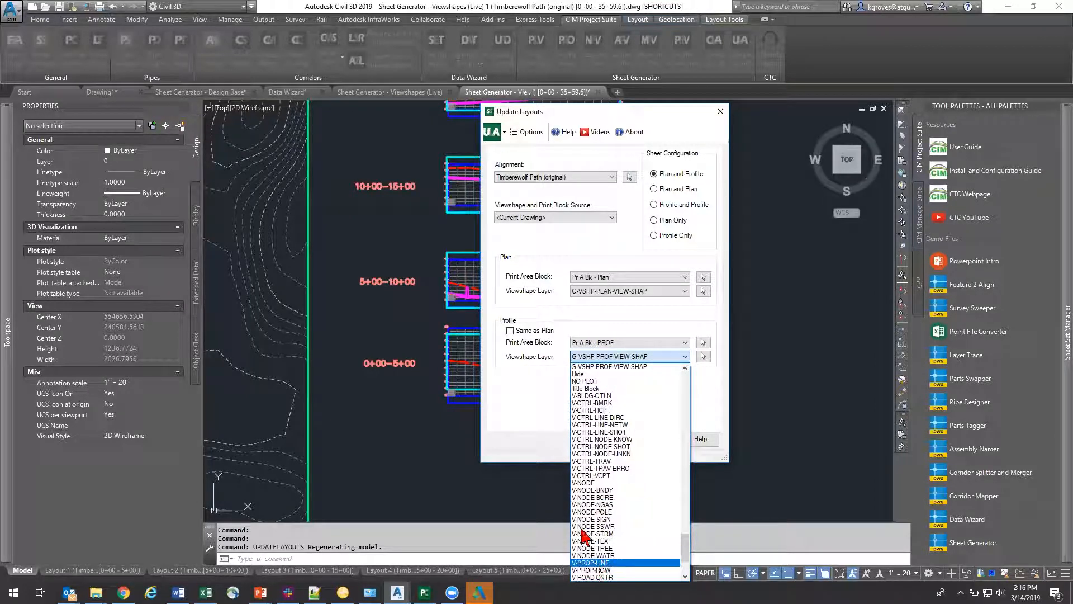
left_click(715, 411)
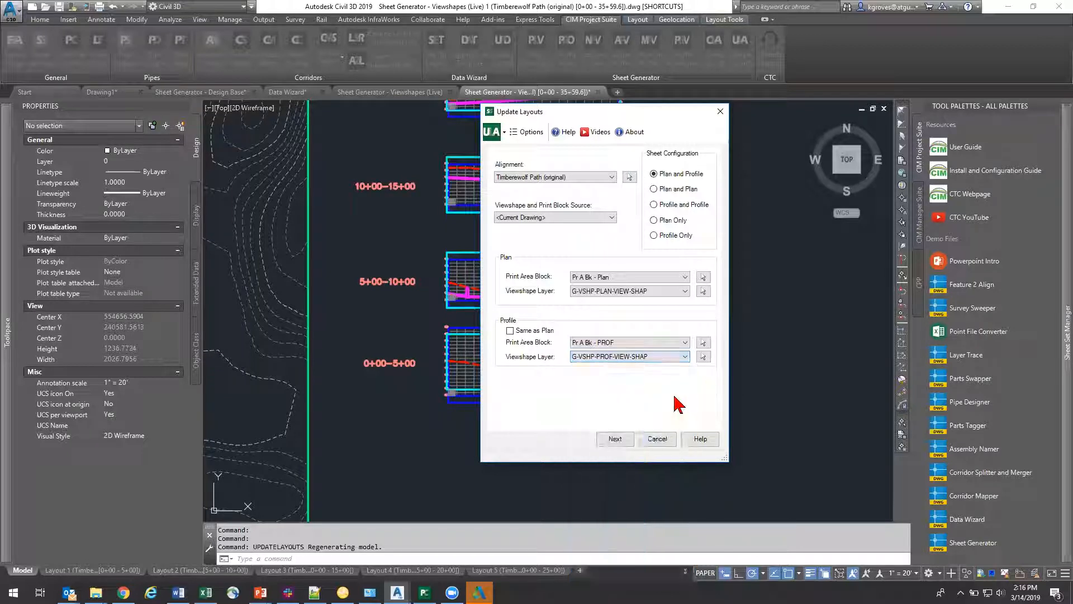
left_click(629, 440)
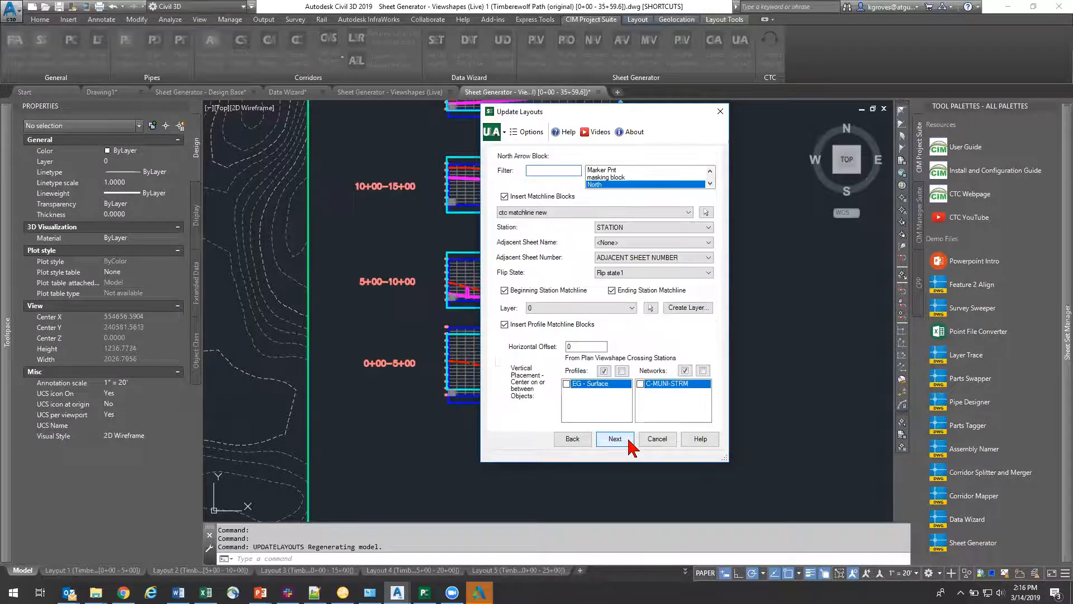
Step: Update all eight layouts from 0+00 to 35+59.6 with the North arrow block and the ctc matchline new block
left_click(602, 182)
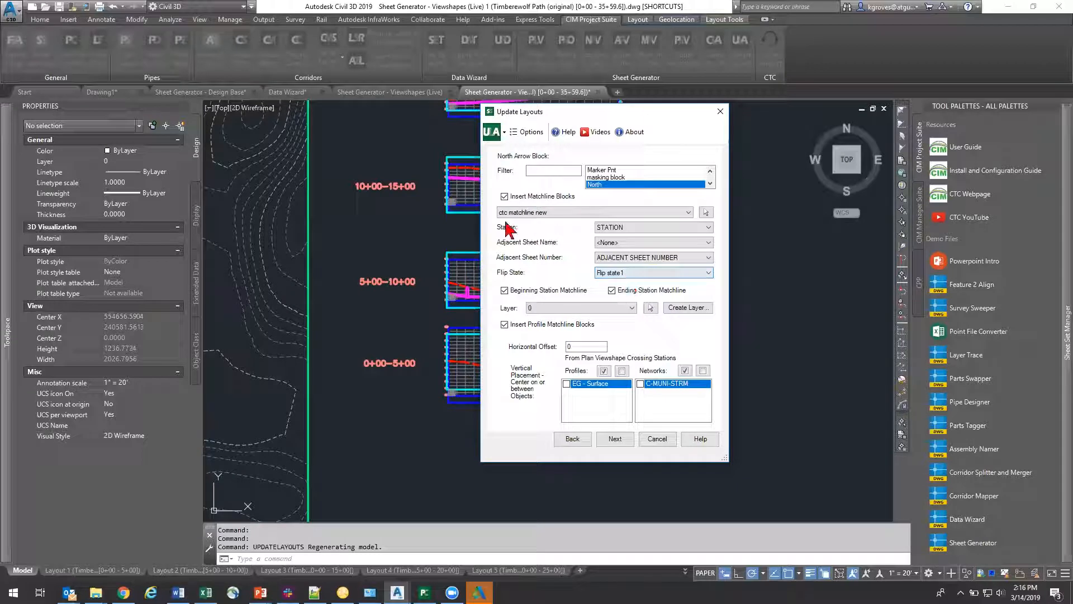
left_click(630, 258)
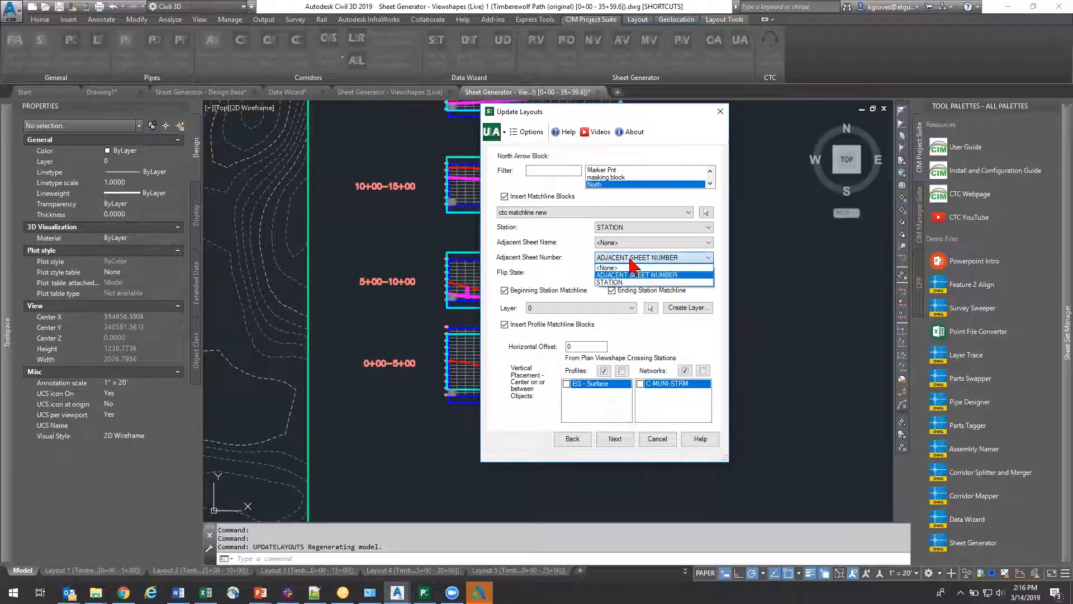
left_click(630, 260)
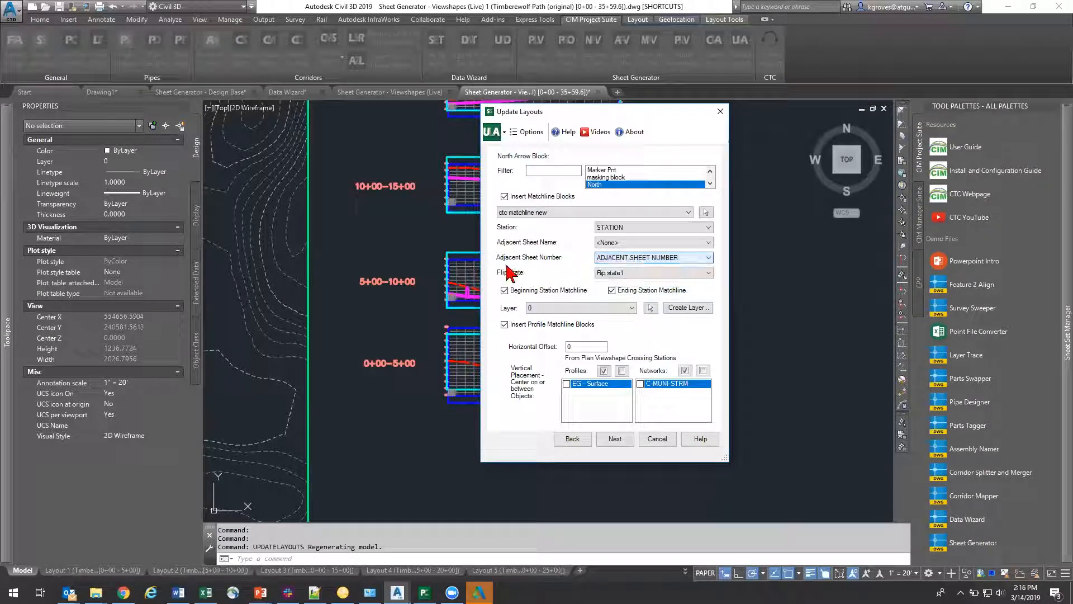
left_click(617, 440)
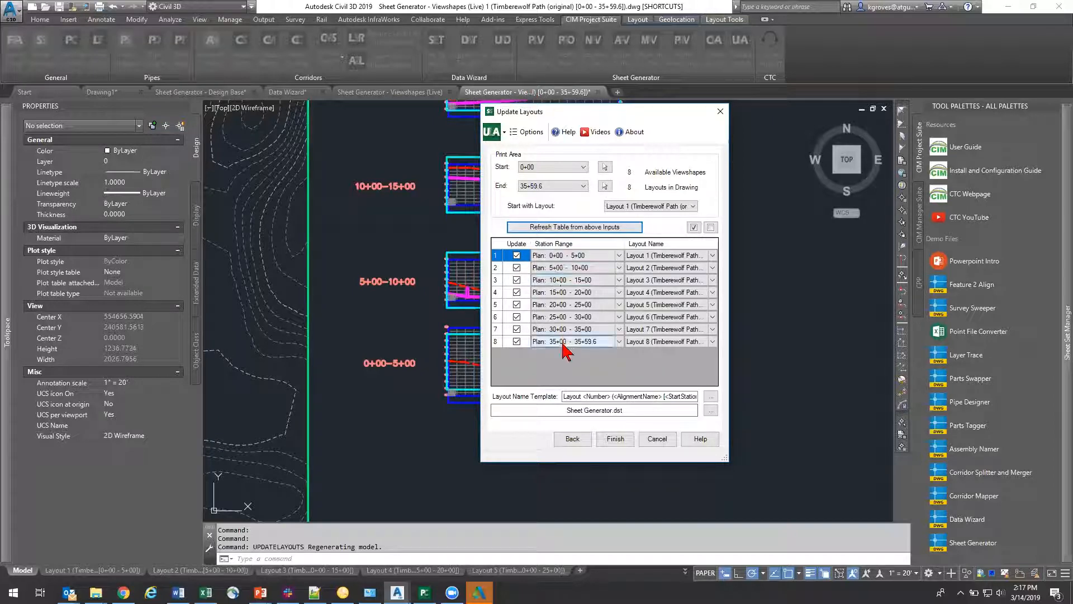
left_click(614, 439)
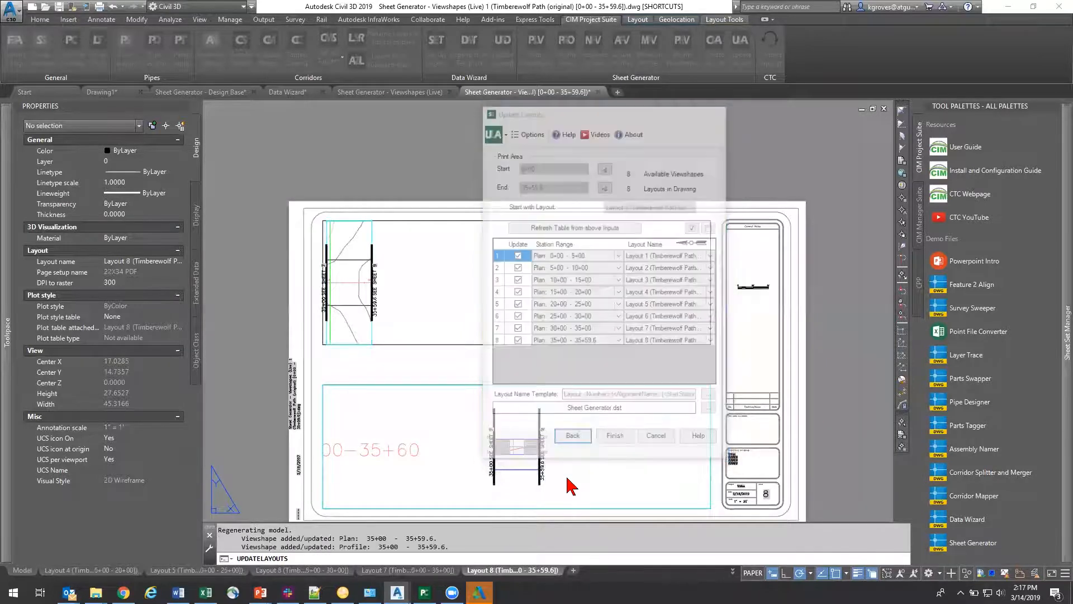
Step: Examine the matchline labels on the updated Layout 8 and compare them with the alignment's end in the Viewshapes (Live) drawing
mouse_move(375, 314)
middle_mouse_down()
mouse_move(474, 281)
mouse_move(473, 300)
middle_mouse_up()
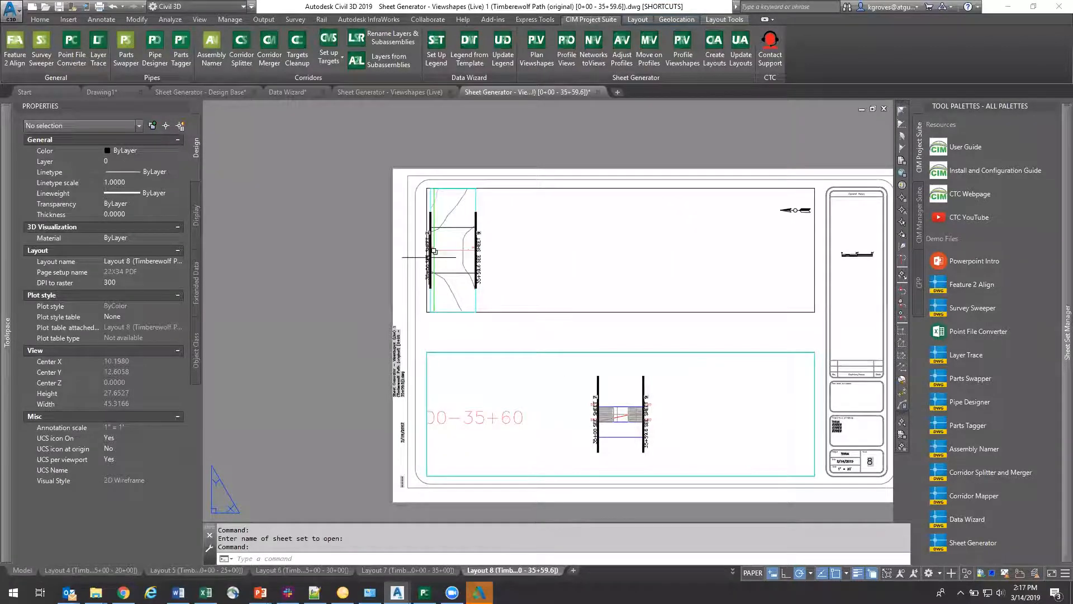
scroll(474, 294, "up", 3)
scroll(510, 269, "down", 1)
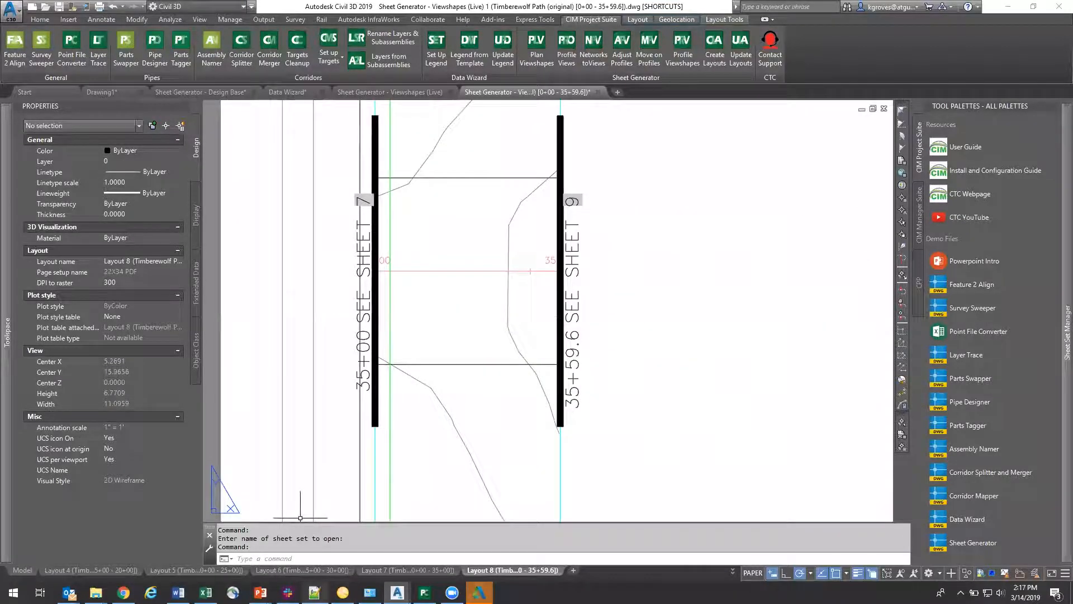
left_click(229, 95)
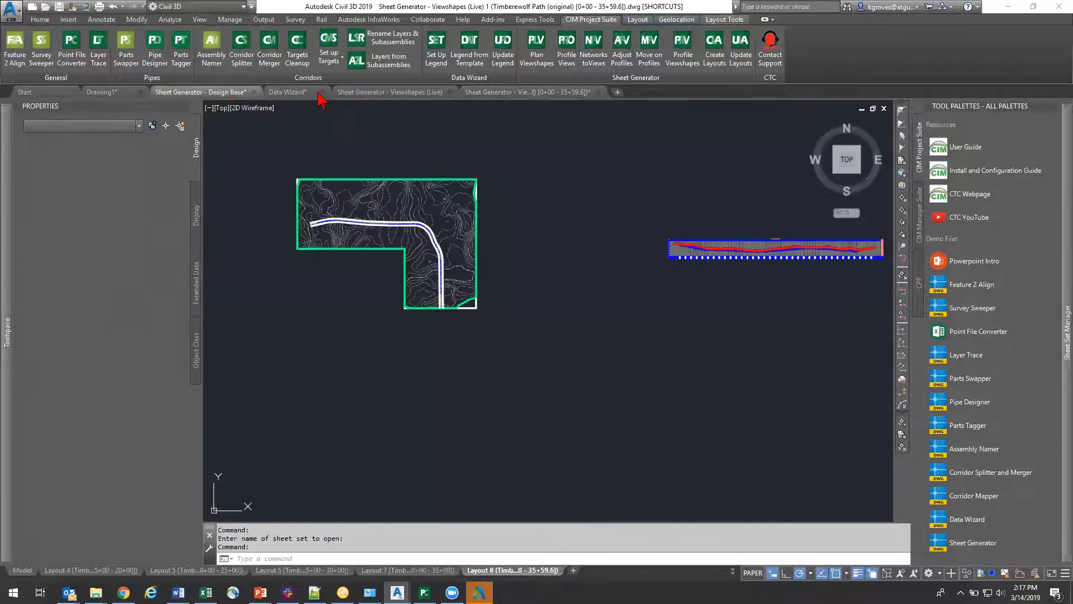
left_click(408, 93)
scroll(307, 240, "down", 6)
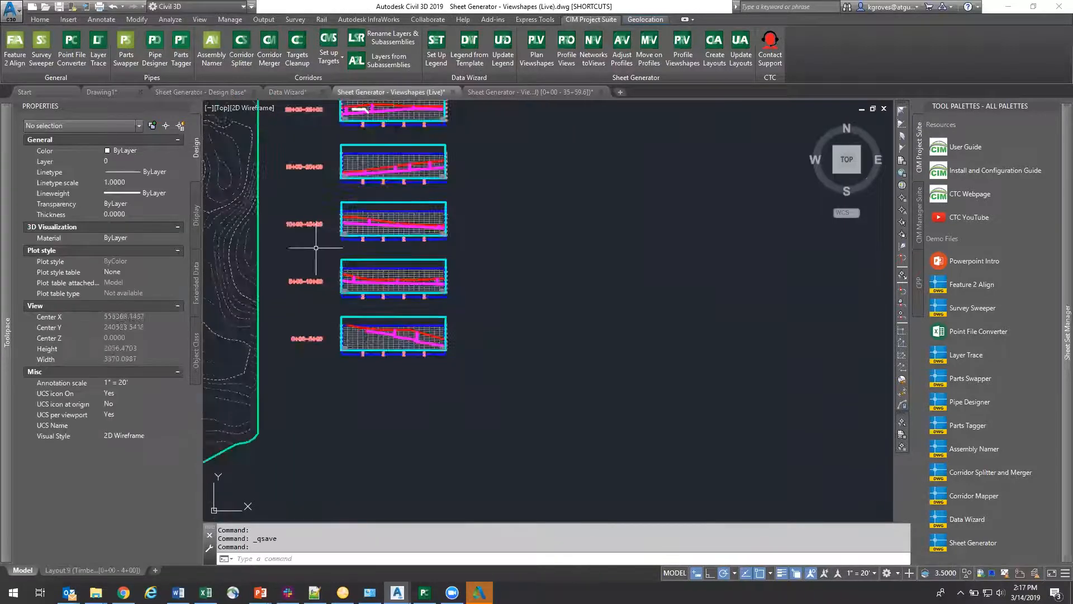
scroll(563, 396, "up", 8)
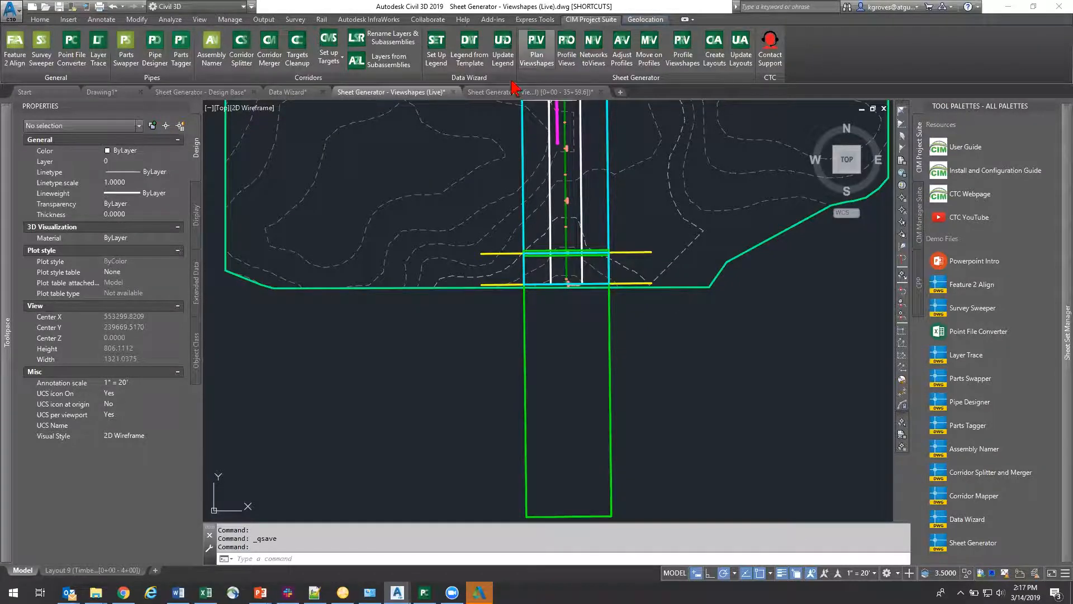
left_click(531, 92)
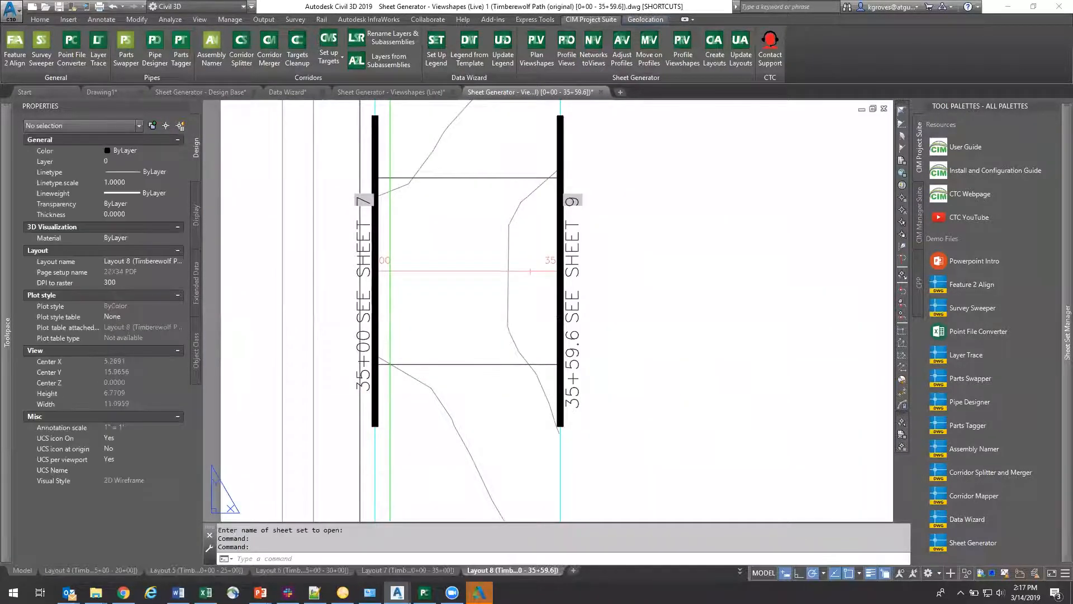
scroll(536, 311, "down", 5)
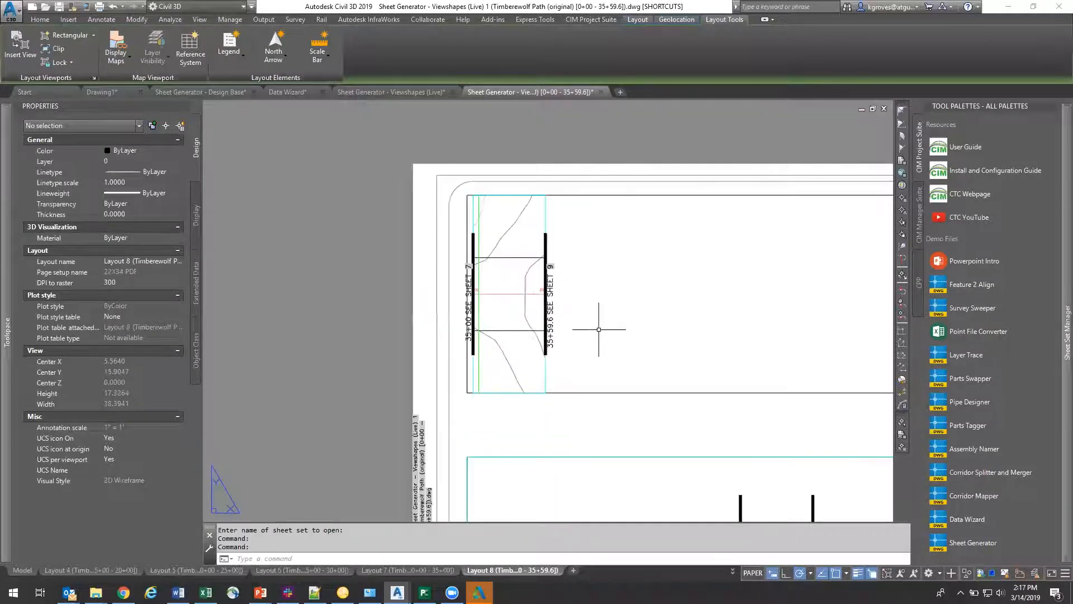
middle_click_drag(599, 269, 503, 245)
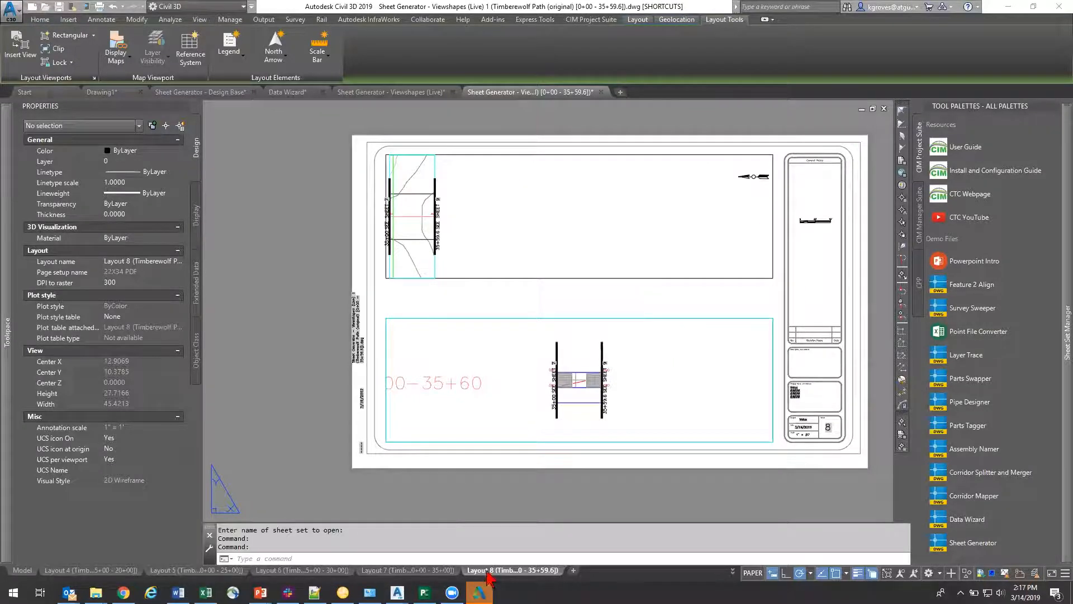
Step: Close the other program that is running in the background
right_click(481, 591)
left_click(495, 571)
left_click(617, 319)
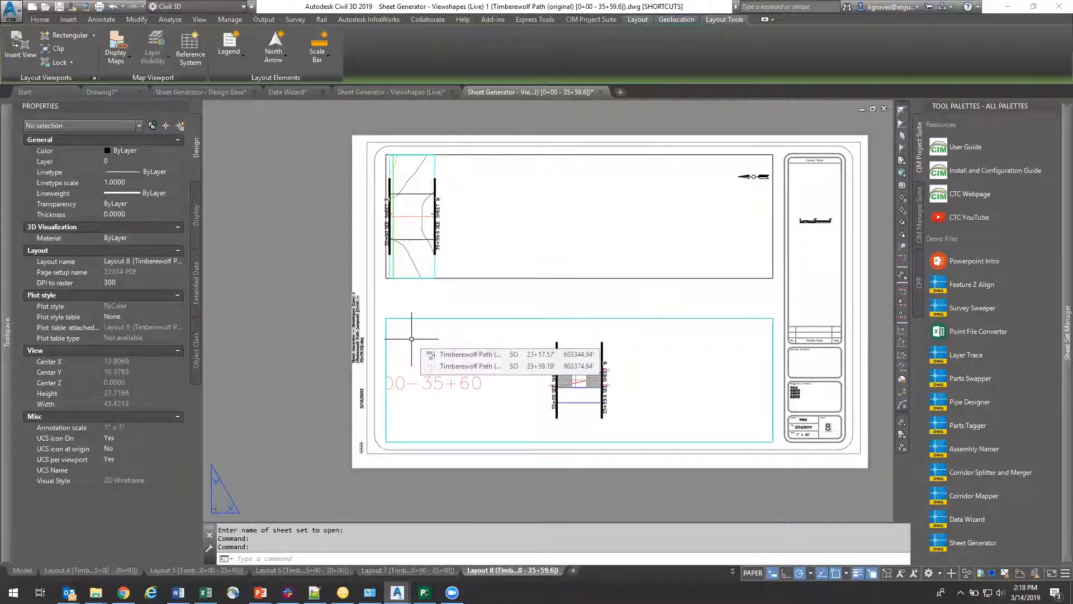
Step: Close the sheet drawing with its changes saved, and close the Viewshapes (Live) drawing
scroll(492, 349, "down", 2)
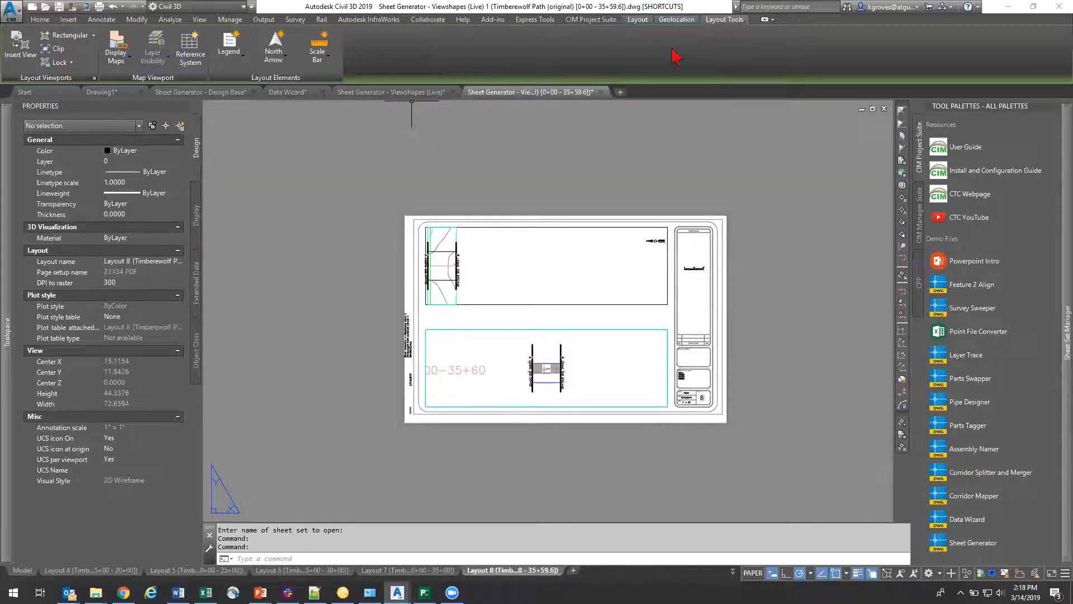
left_click(590, 19)
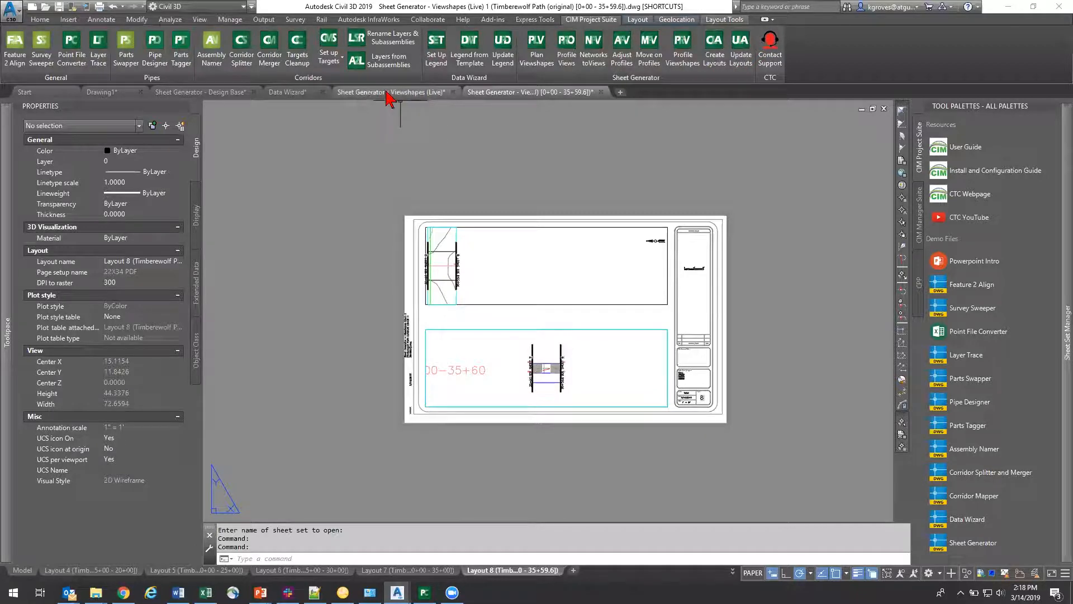
left_click(601, 92)
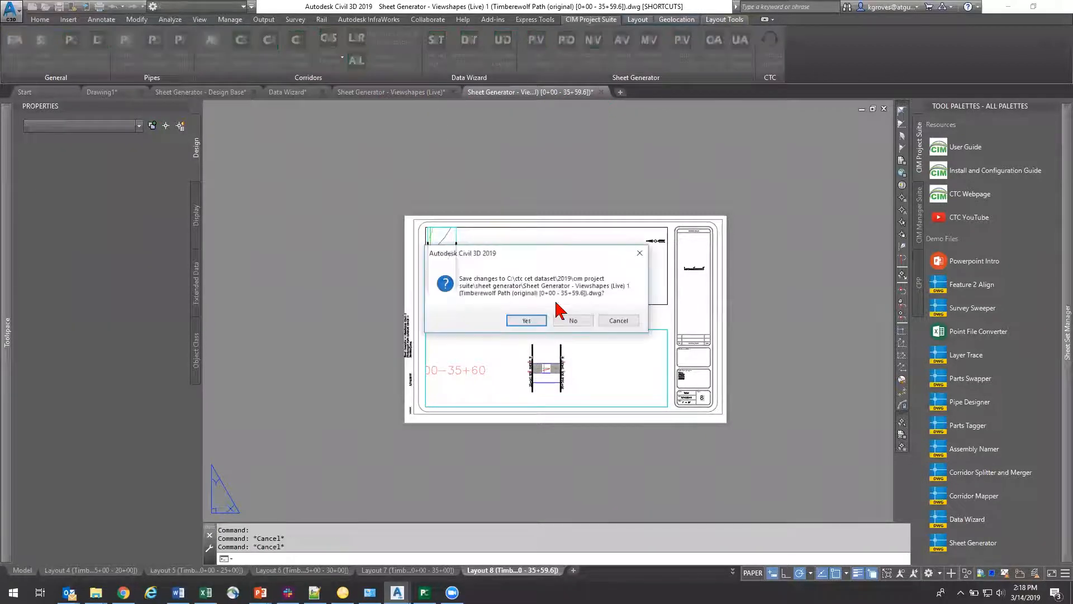
left_click(530, 323)
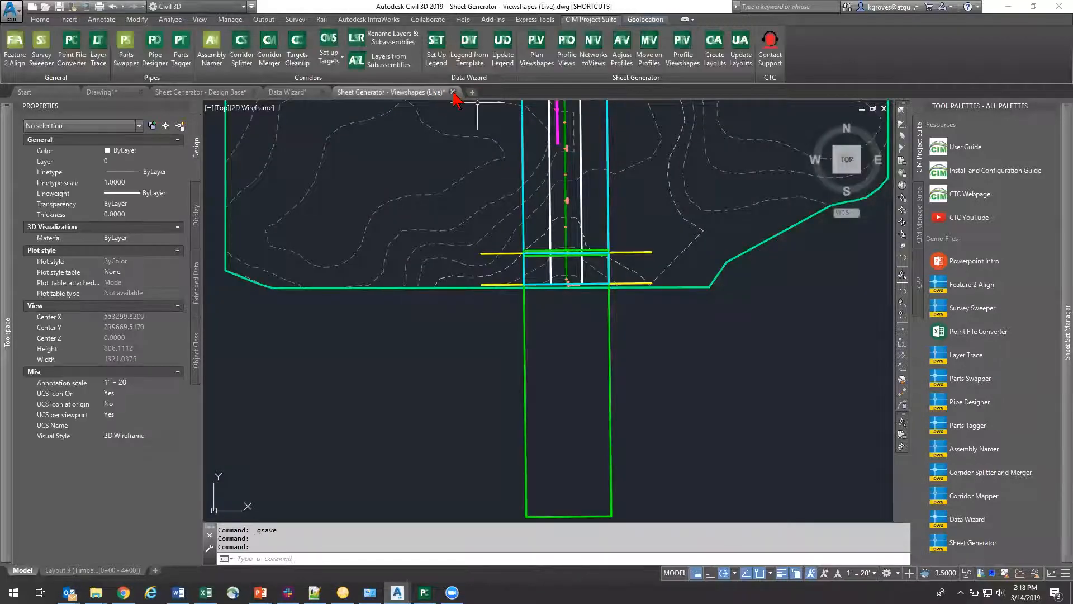
left_click(545, 328)
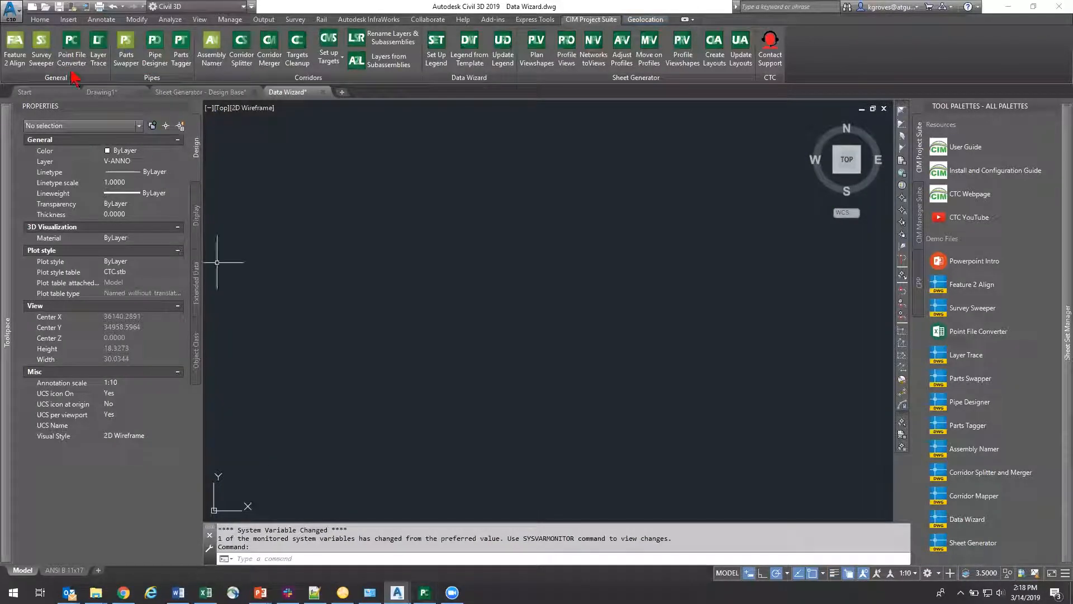
Step: Close the running Point File Converter window and start Point File Converter again
right_click(422, 590)
left_click(417, 567)
left_click(71, 54)
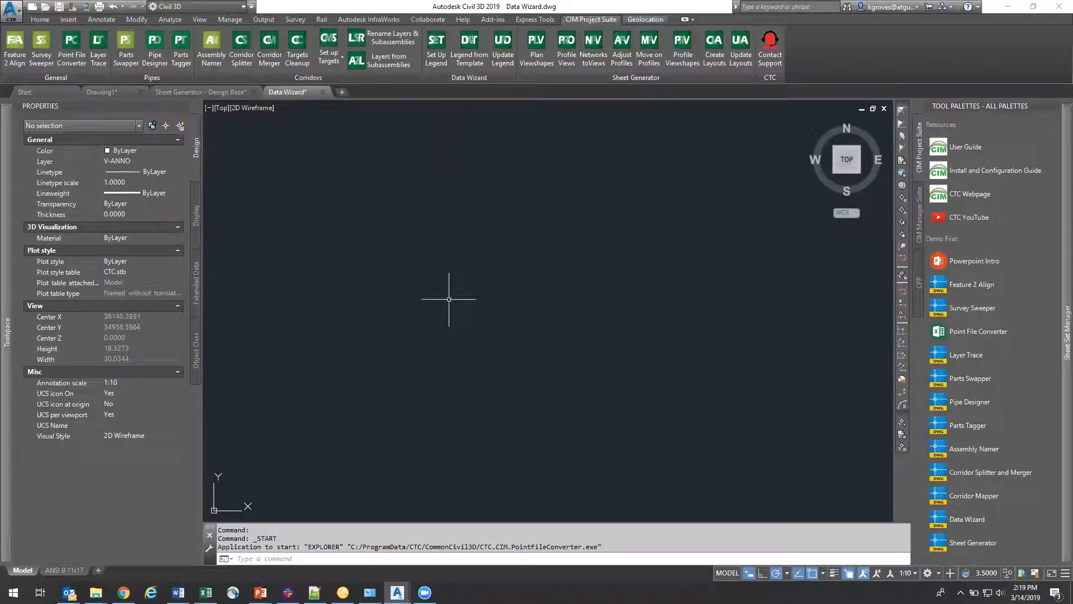
left_click(502, 342)
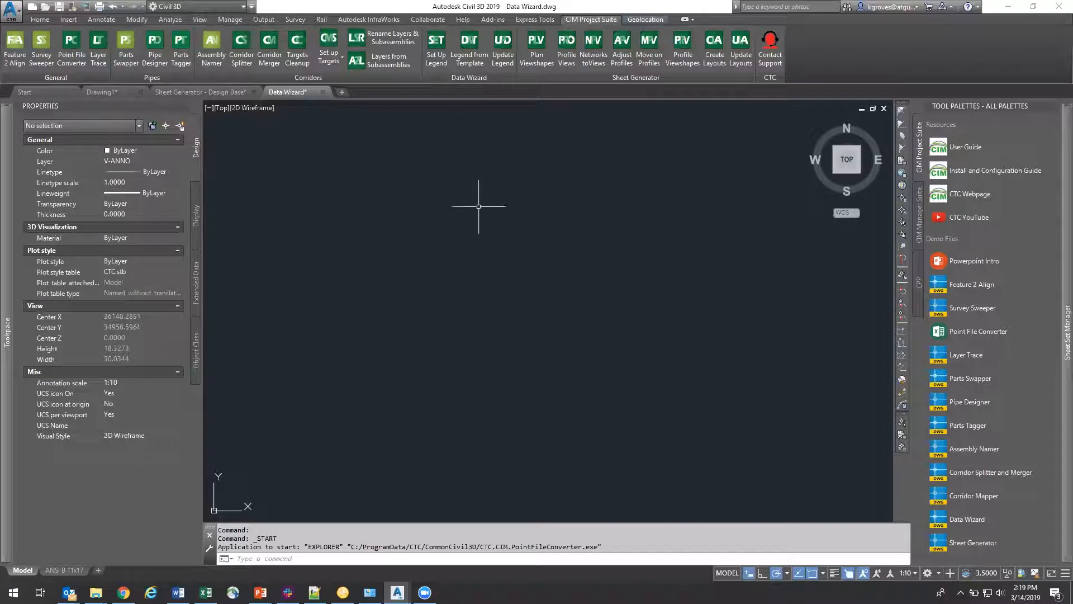
left_click(590, 334)
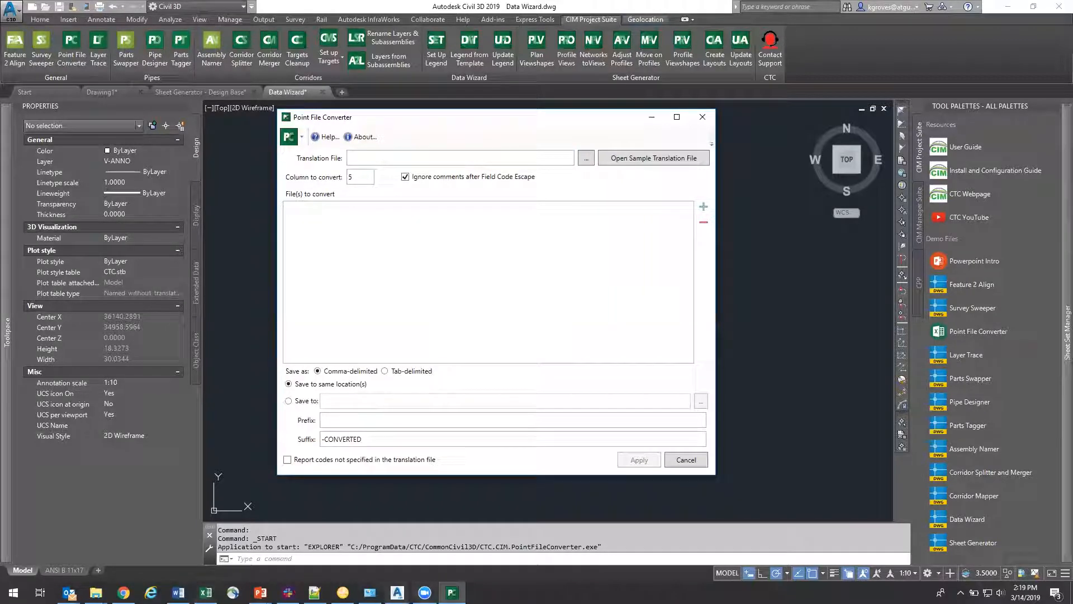
Step: Open the sample translation file and examine the pairing of its Old Code and New Code columns
mouse_move(452, 592)
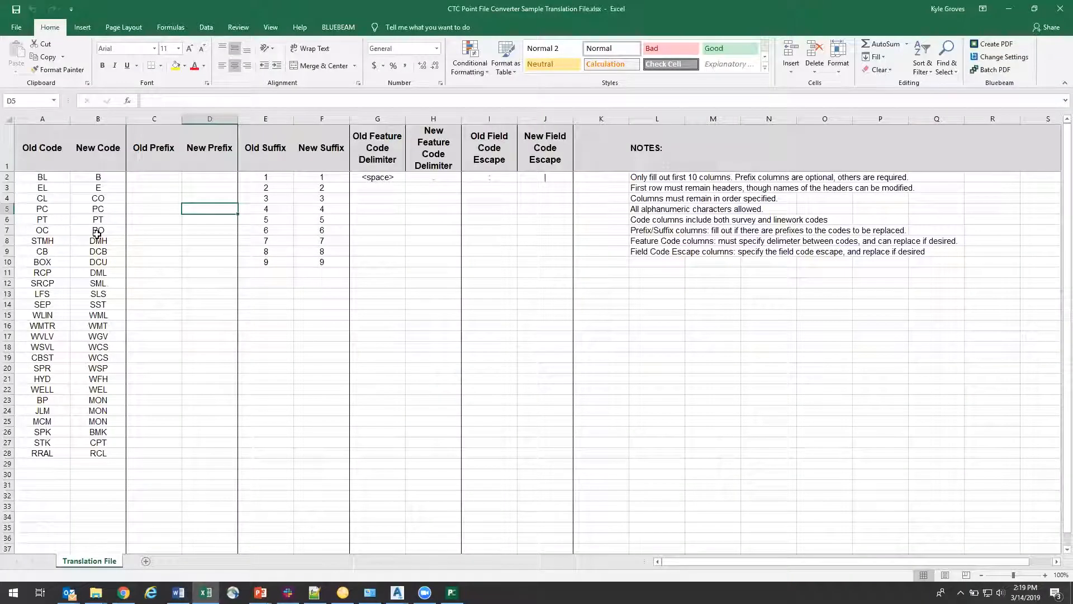
left_click_drag(55, 183, 55, 251)
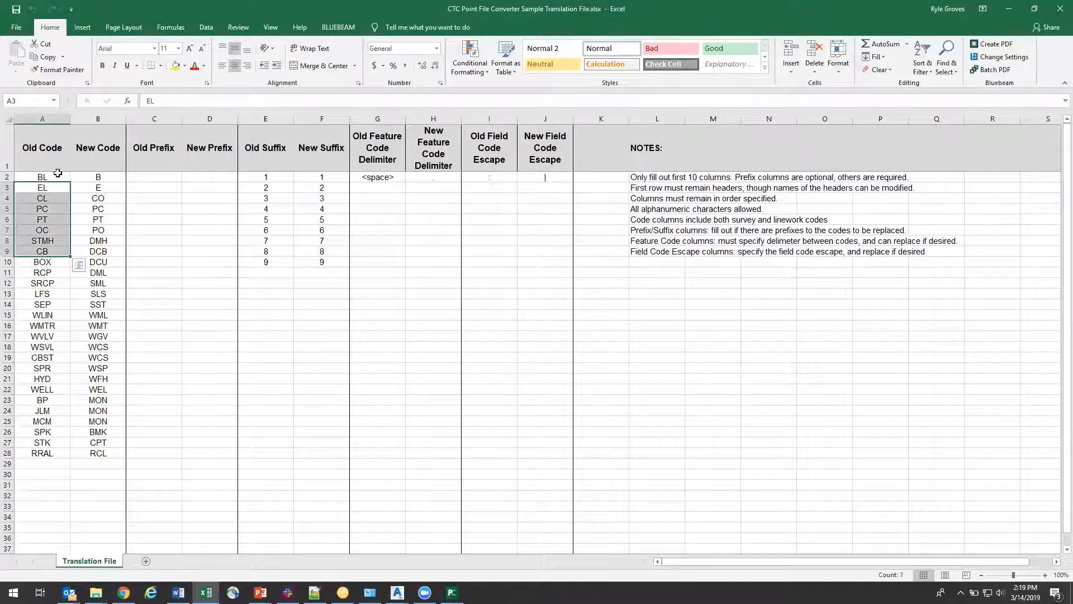
left_click_drag(49, 178, 43, 453)
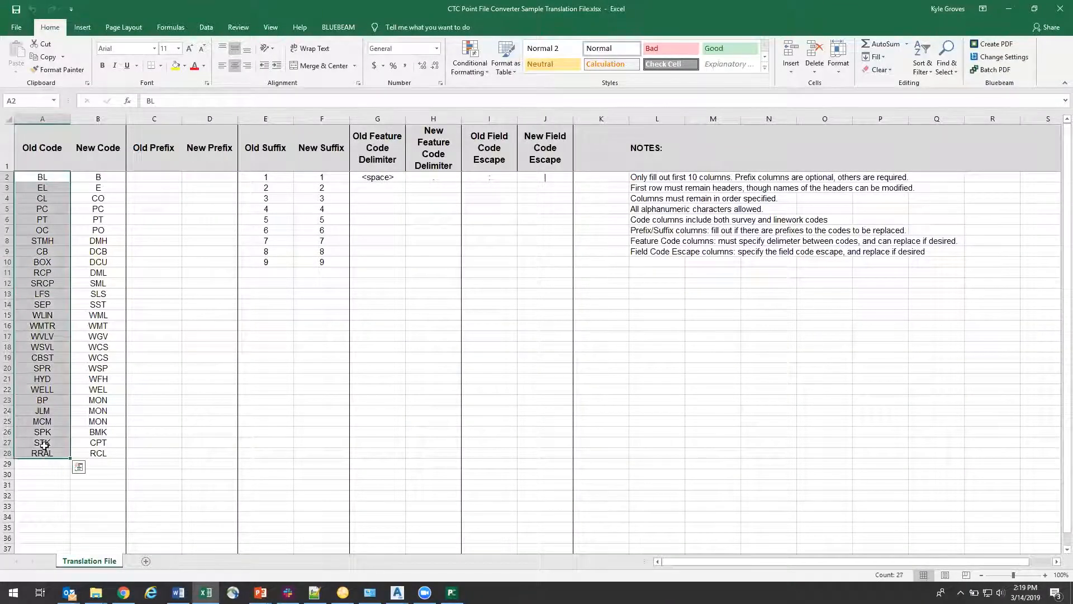
left_click(40, 177)
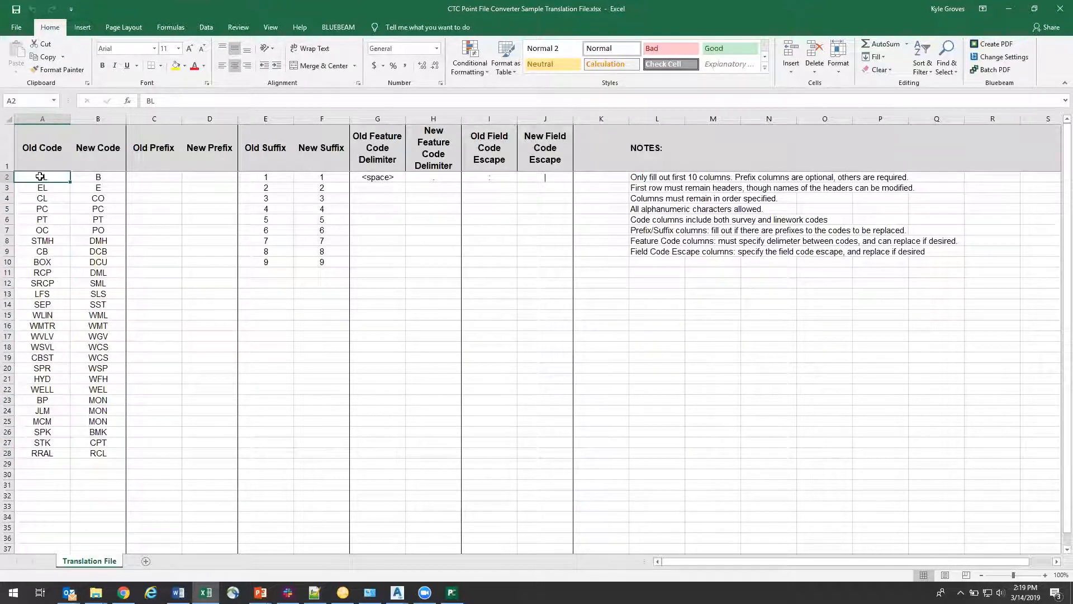
left_click_drag(40, 177, 43, 453)
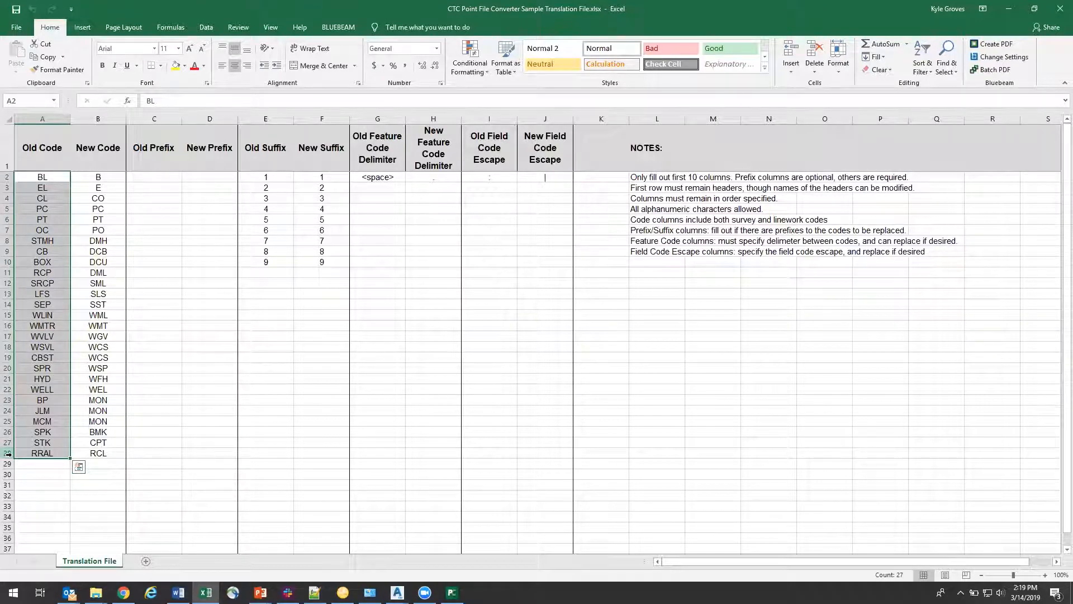
left_click_drag(95, 175, 95, 460)
left_click(113, 455)
left_click(114, 173)
left_click_drag(115, 175, 101, 443)
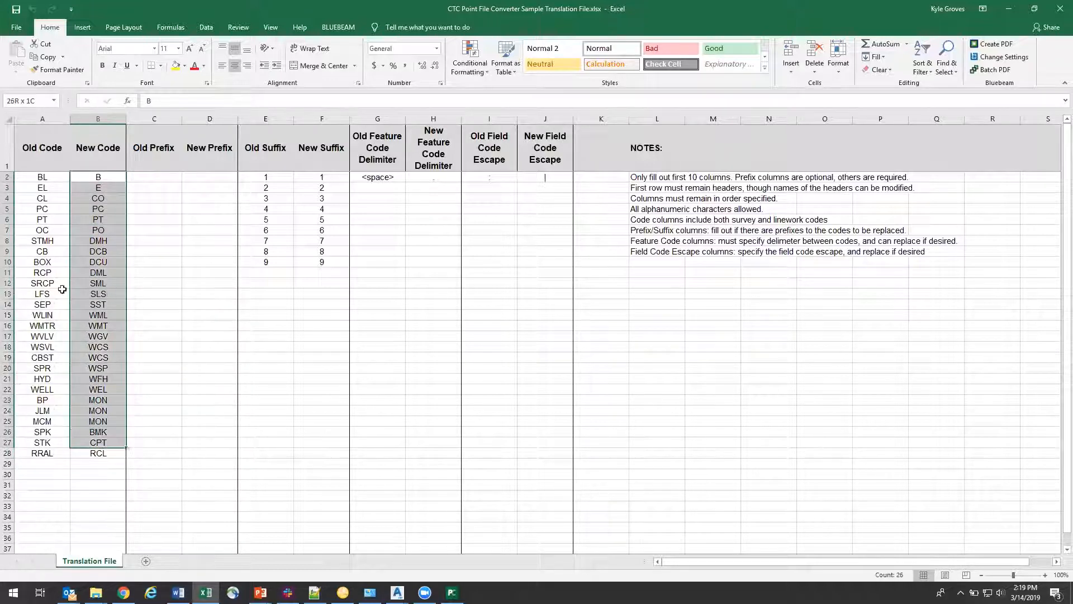
left_click(50, 179)
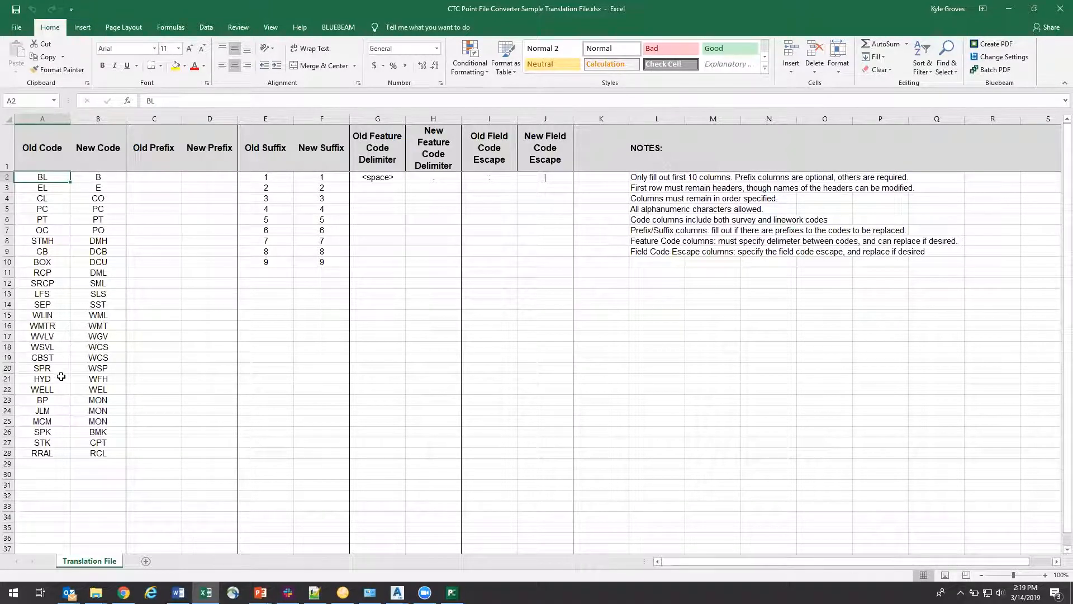
left_click(61, 400)
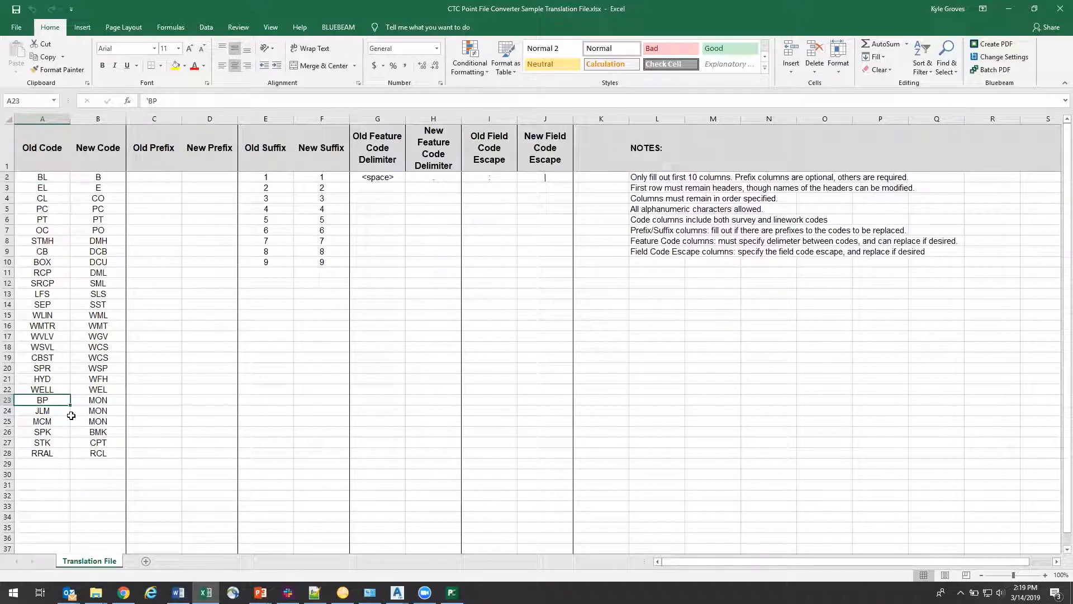
left_click(65, 435)
left_click_drag(57, 393, 56, 454)
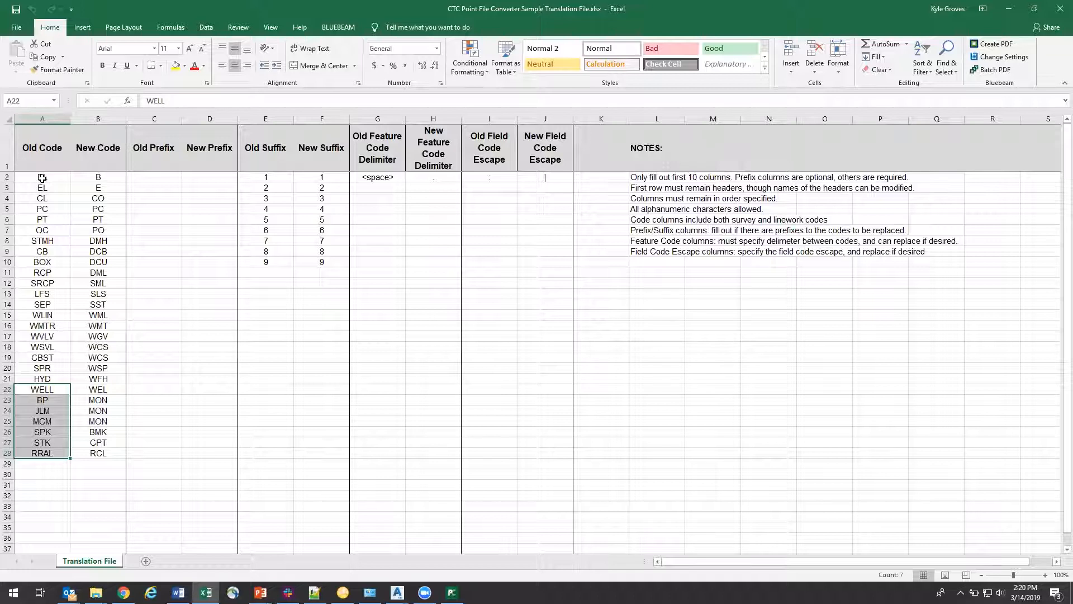
left_click(93, 177)
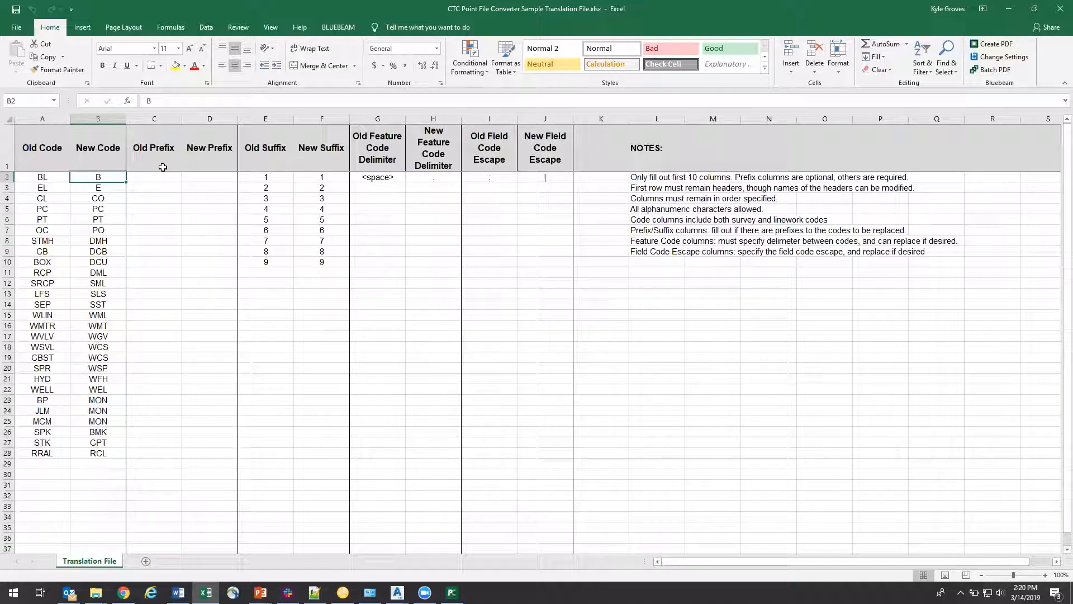
Step: Examine the old and new prefix and suffix columns of the sample translation file, and close the workbook
left_click_drag(163, 173, 152, 453)
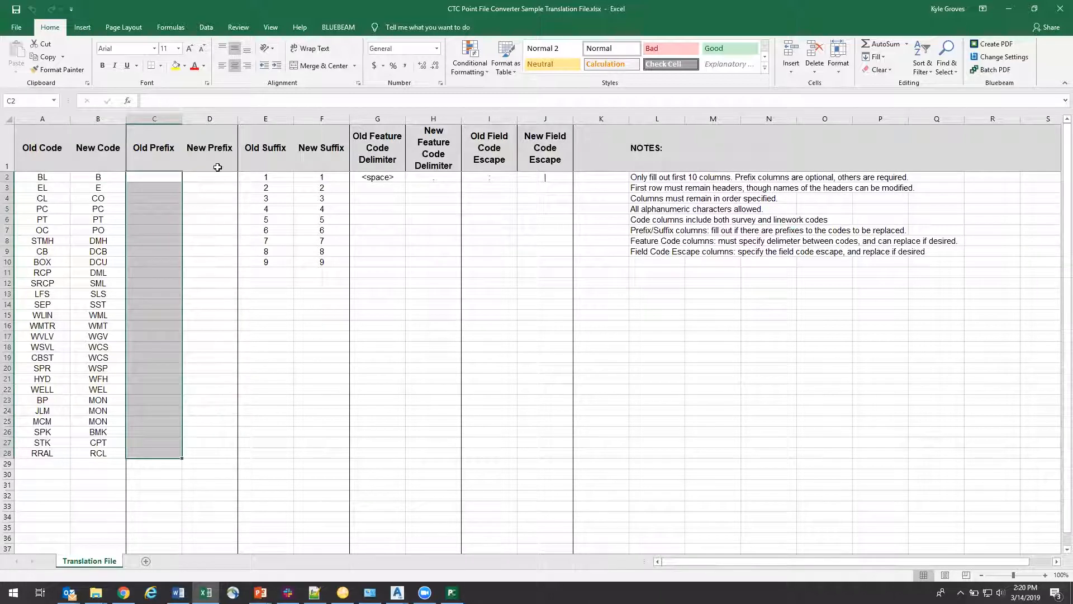
left_click_drag(218, 176, 207, 324)
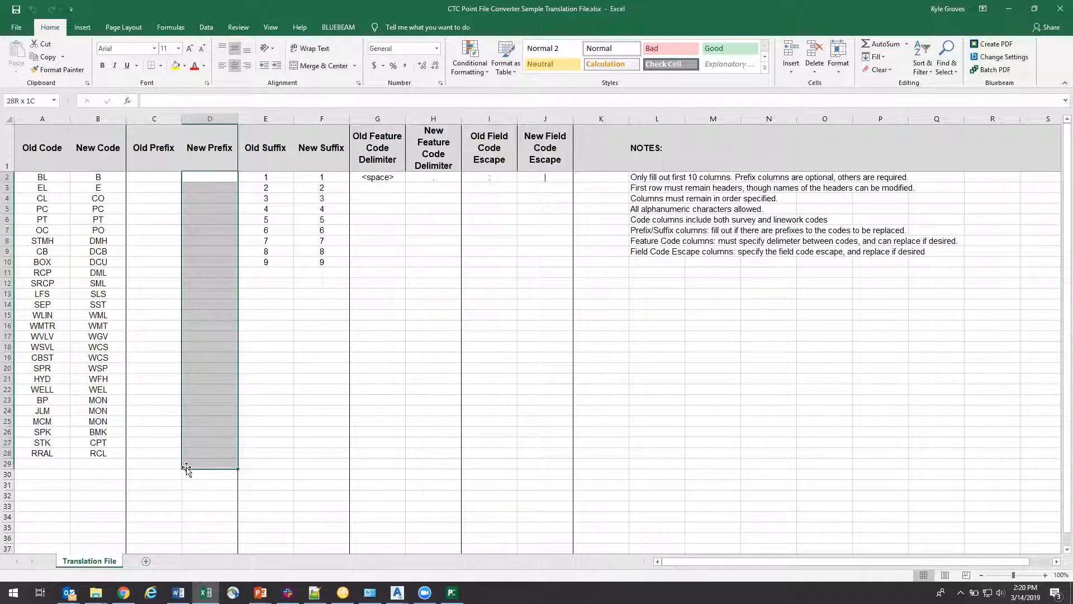
left_click_drag(258, 169, 265, 315)
left_click_drag(270, 177, 258, 292)
left_click_drag(328, 188, 323, 305)
left_click(421, 220)
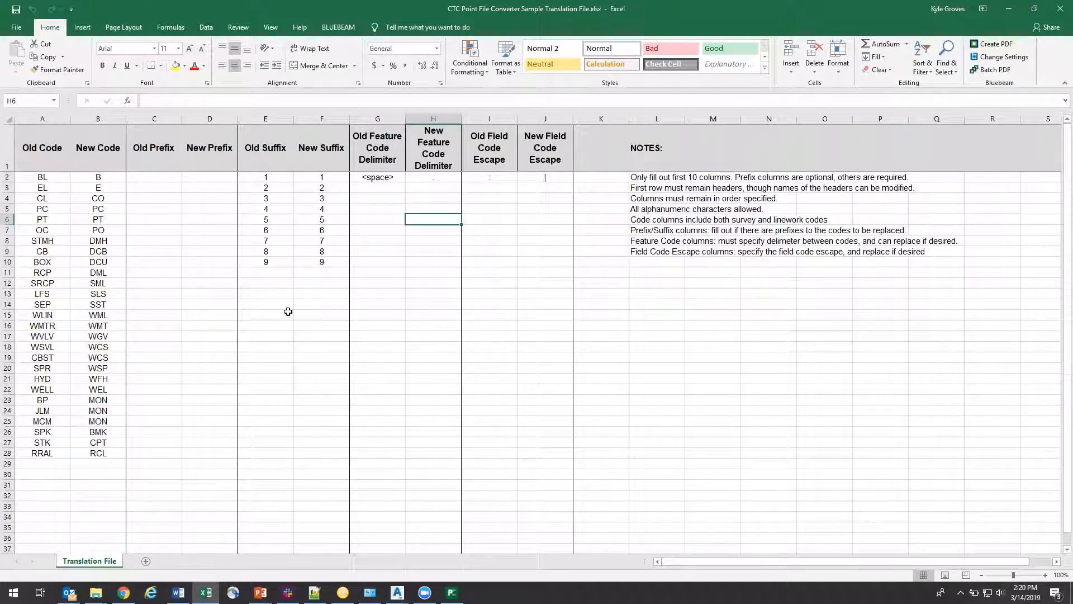
left_click(1060, 8)
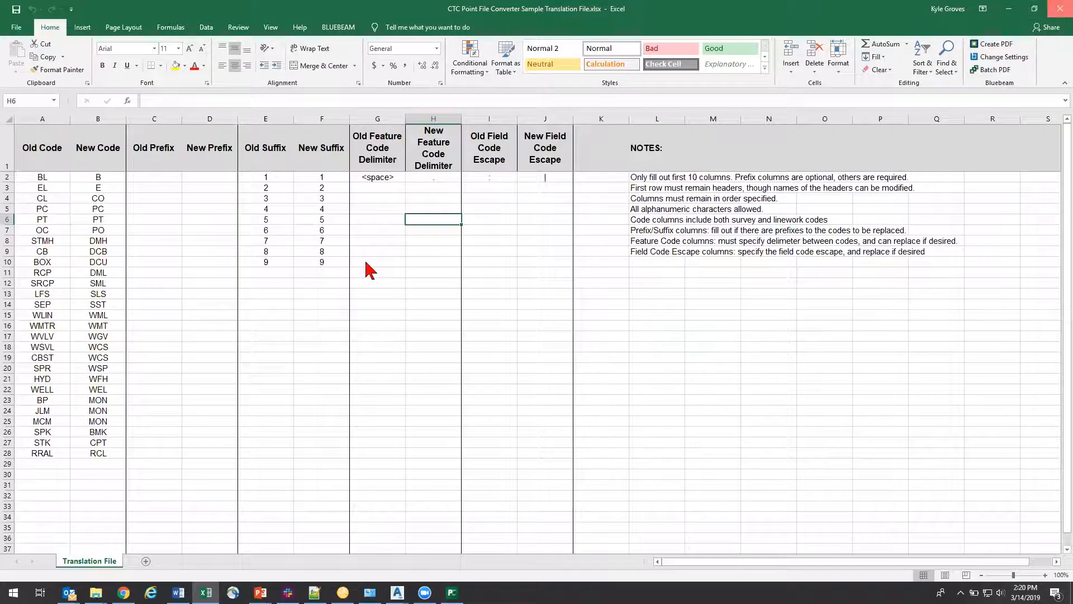
Step: Open CTC Alpha to Numeric.xlsx and examine its alpha code, numeric code and prefix columns
key("super+e")
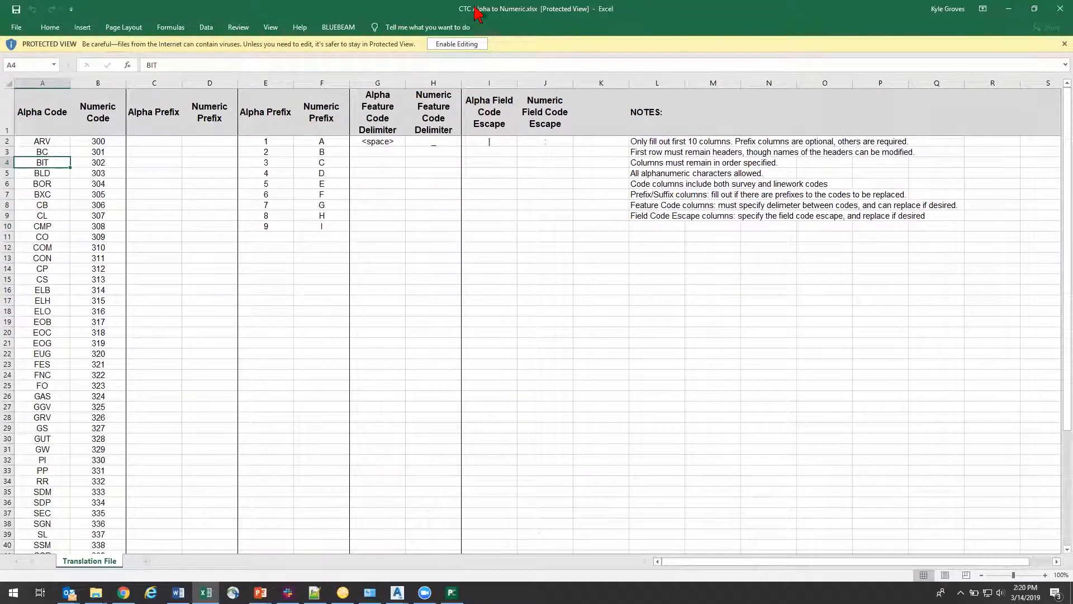
left_click_drag(46, 141, 40, 442)
left_click_drag(100, 141, 114, 428)
left_click_drag(266, 141, 324, 226)
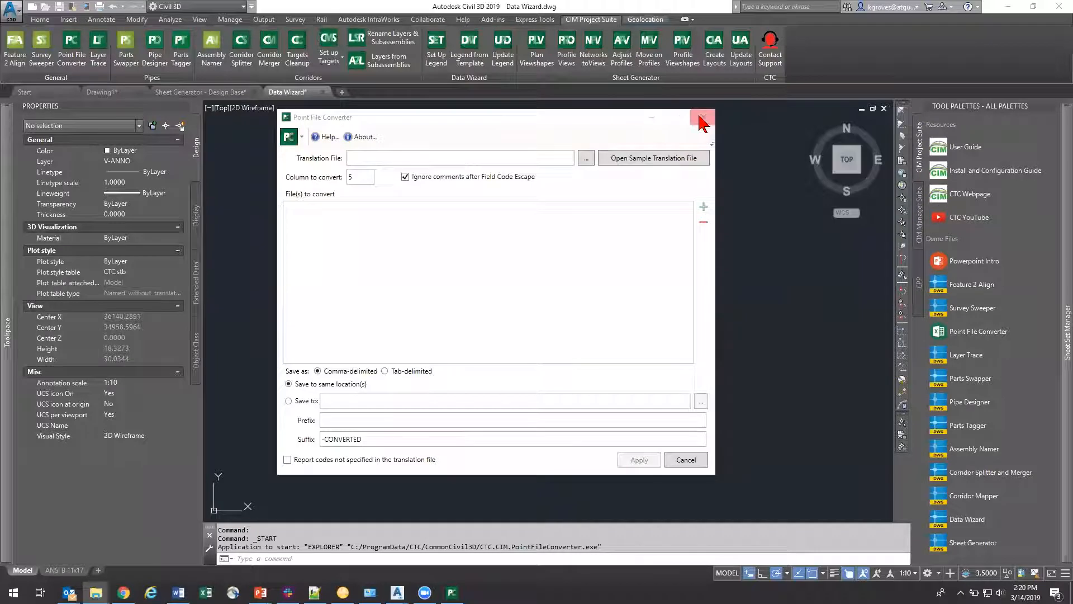
Step: Close the Point File Converter window and create a new drawing from a template
left_click(699, 113)
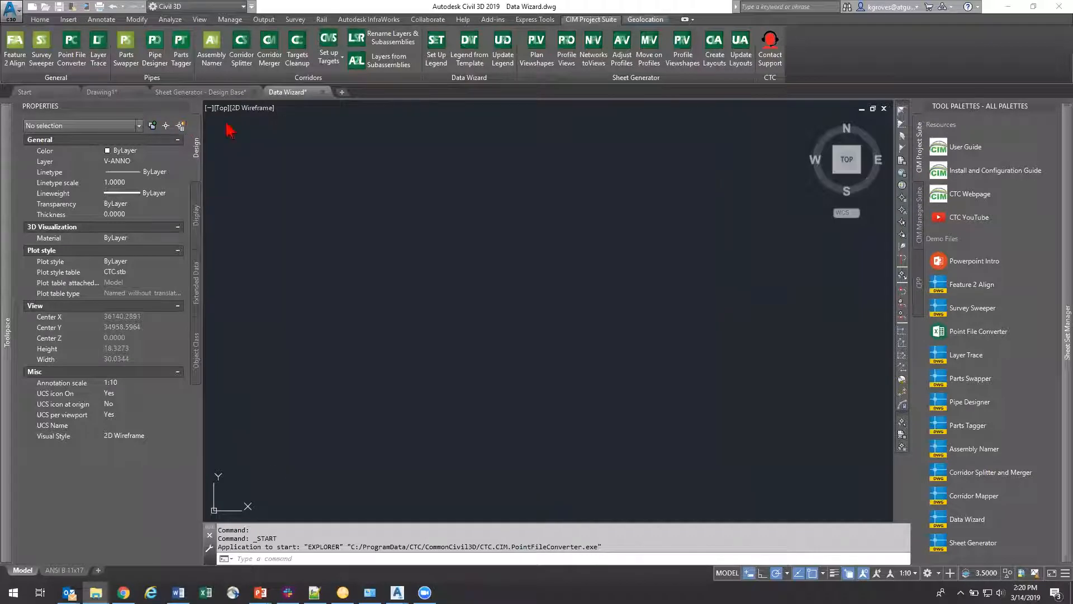
left_click(11, 12)
left_click(24, 67)
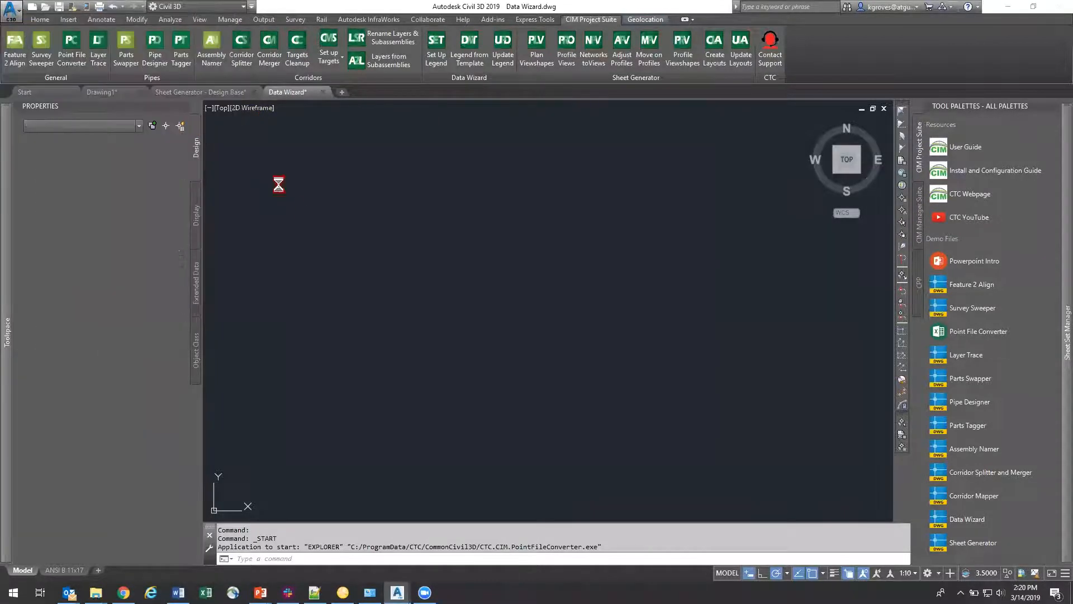
double_click(375, 170)
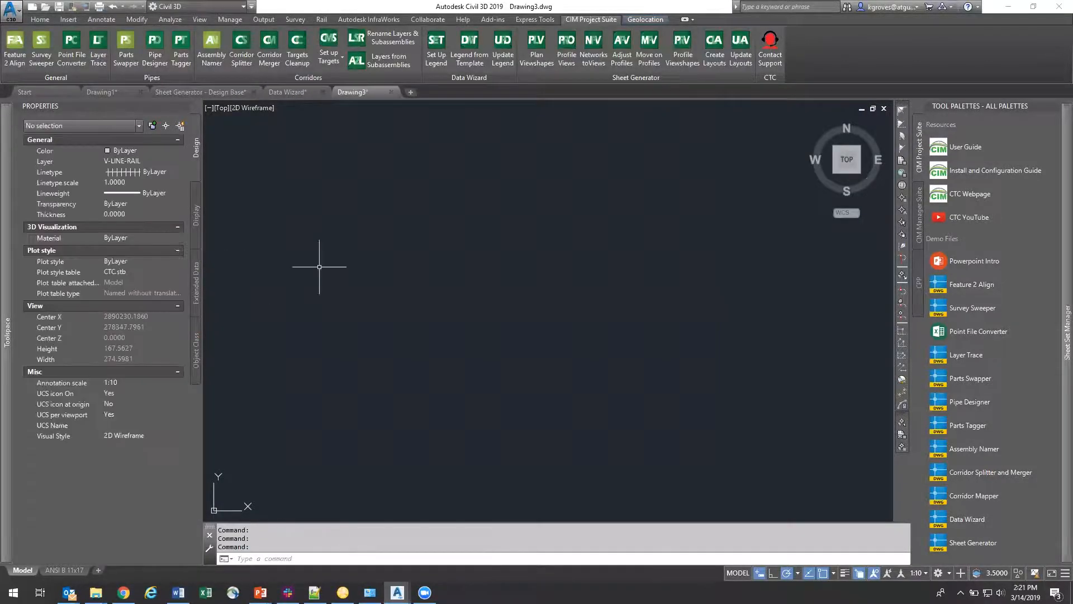
Step: Set the survey working folder to Point File Converter inside the General folder of CIM Project Suite
mouse_move(9, 208)
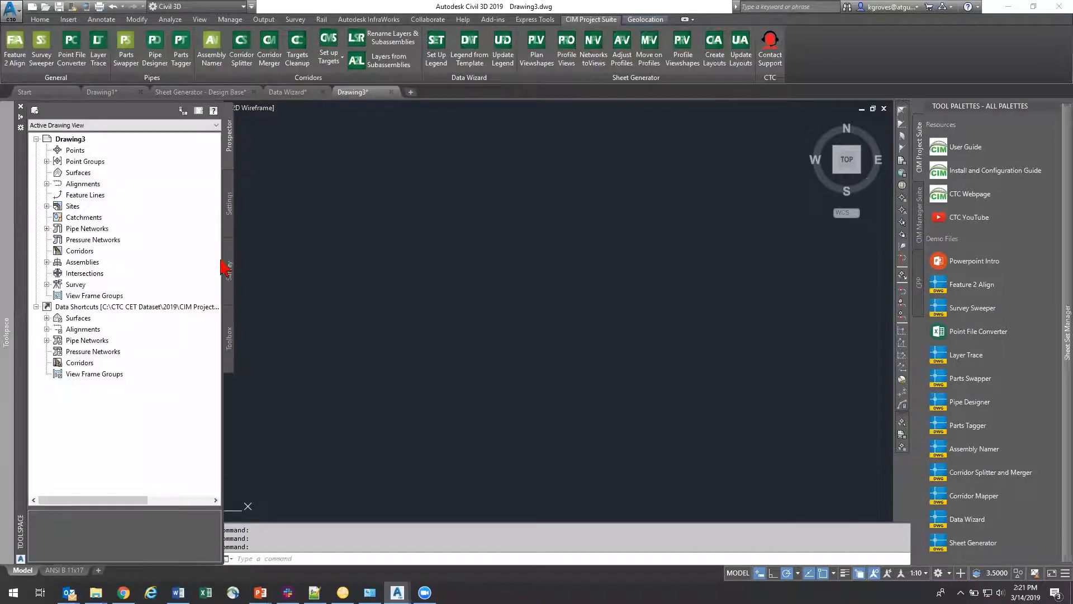
left_click(230, 279)
right_click(78, 132)
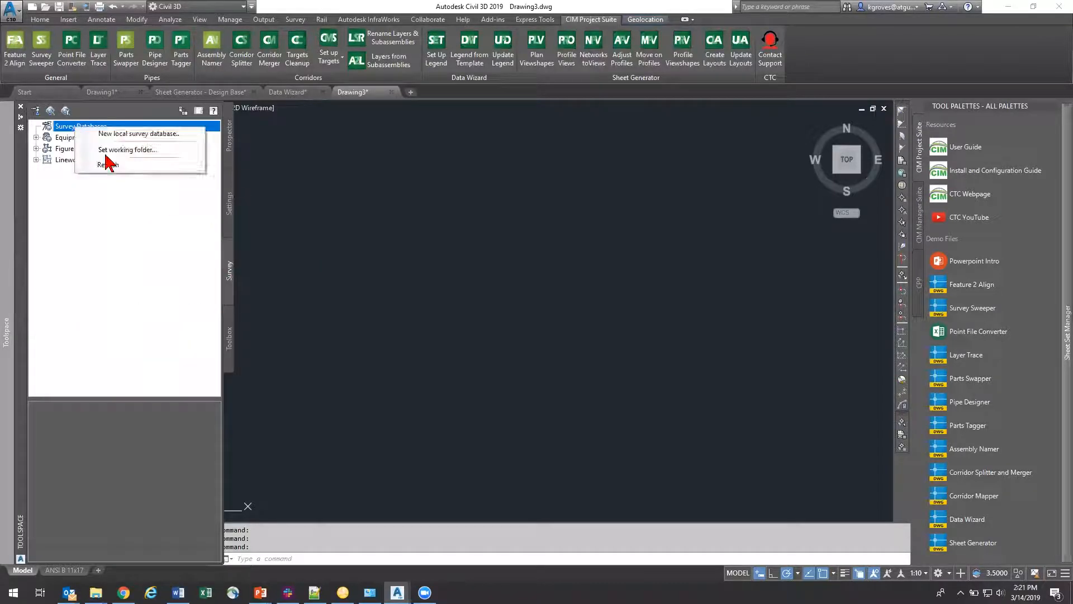
left_click(103, 148)
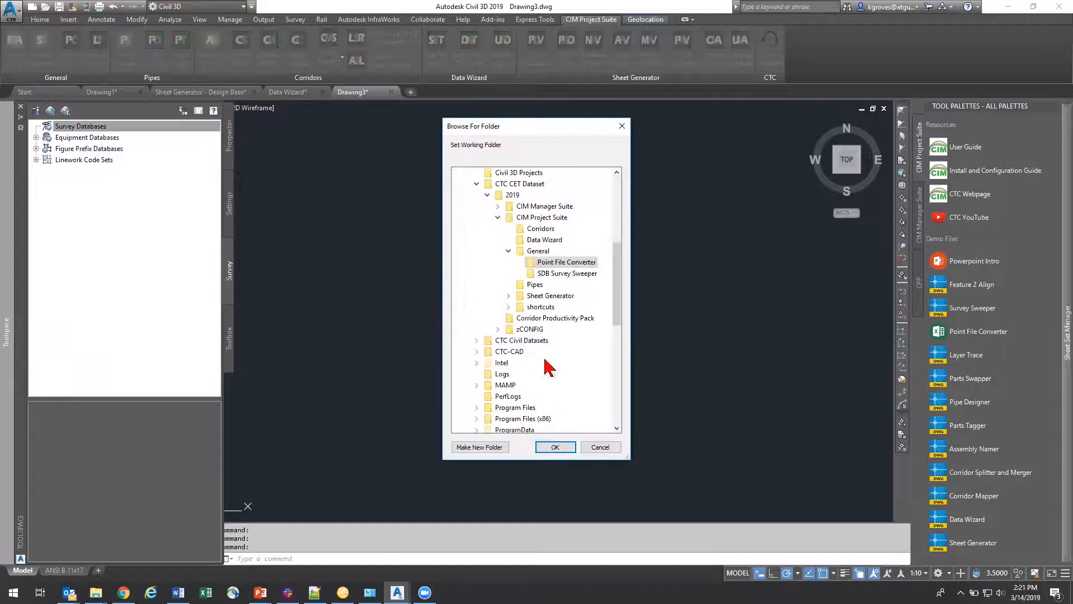
left_click(585, 447)
Step: Create a new local survey database named SDB Alpha Import
right_click(75, 130)
left_click(89, 140)
type("SDB Alpha Impo")
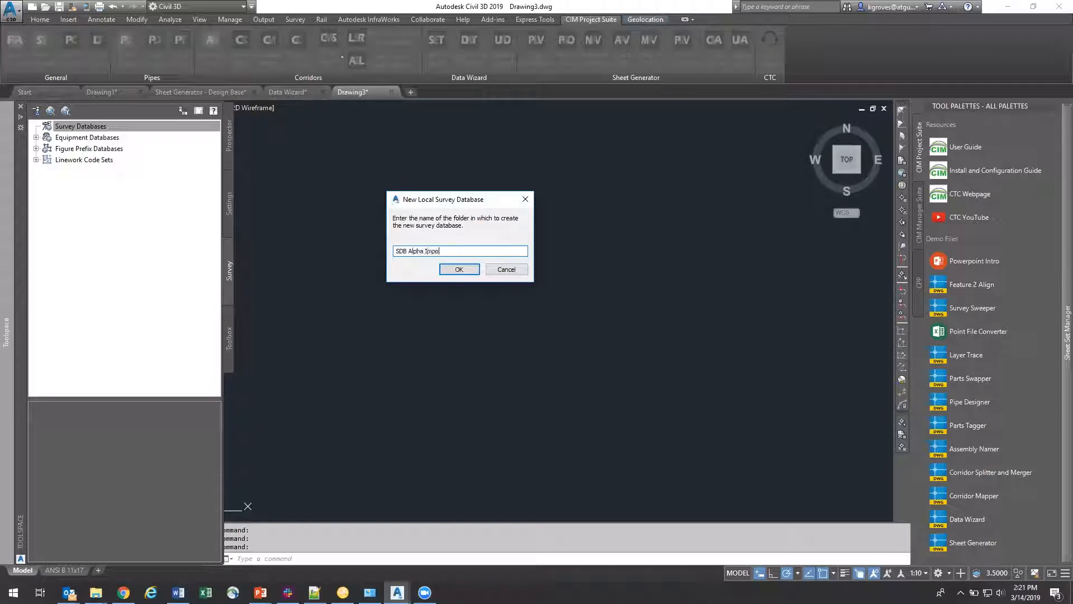
key("Return")
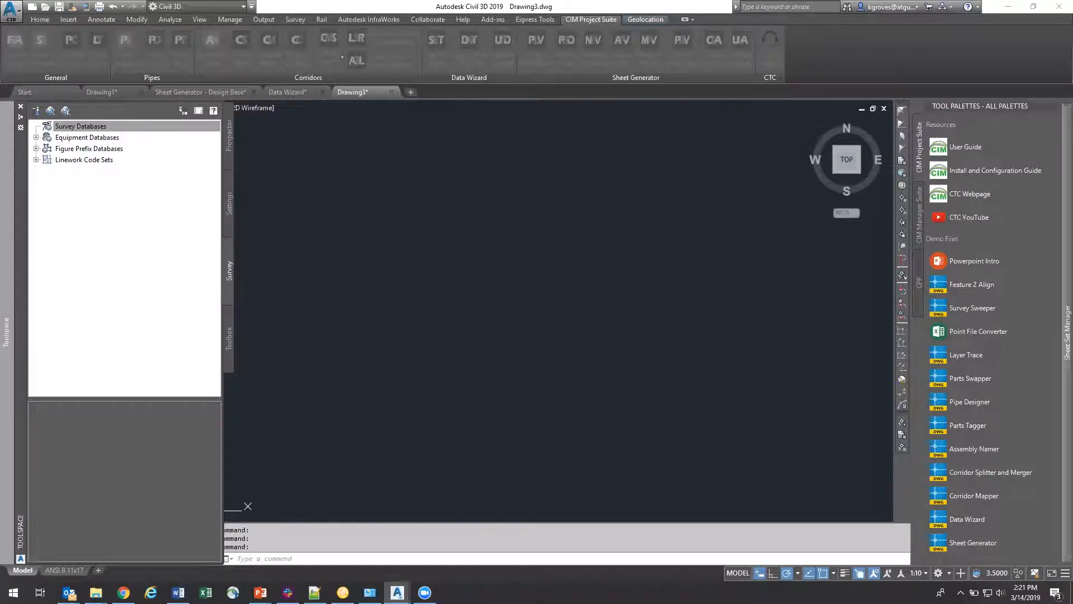
Step: Start a survey data import into SDB Alpha Import, with Gas Station Site-ALPHA.csv from the Point File Converter folder as the source
right_click(106, 150)
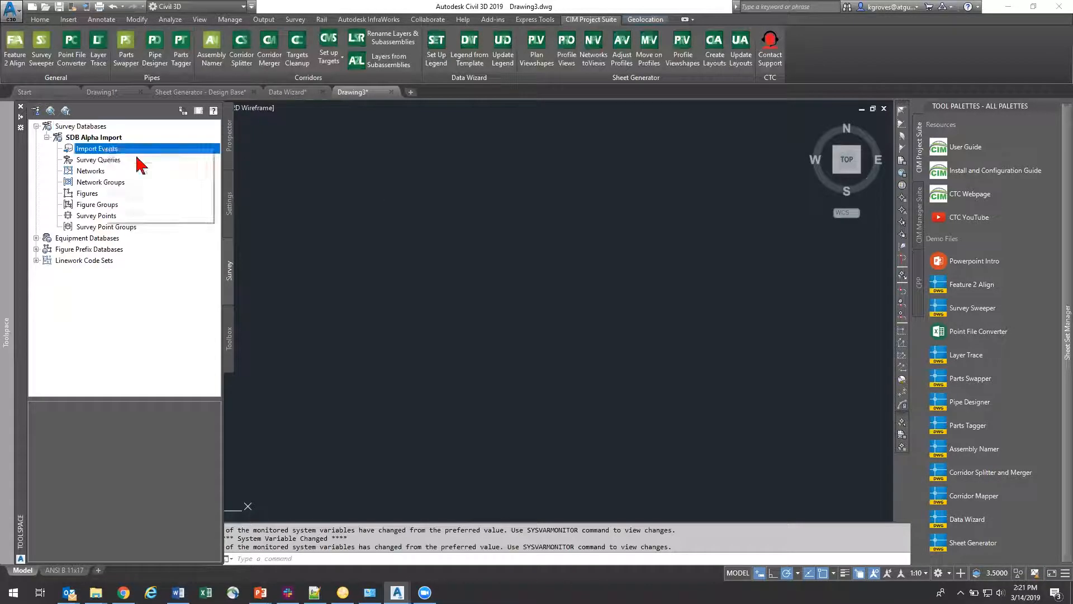
left_click(140, 160)
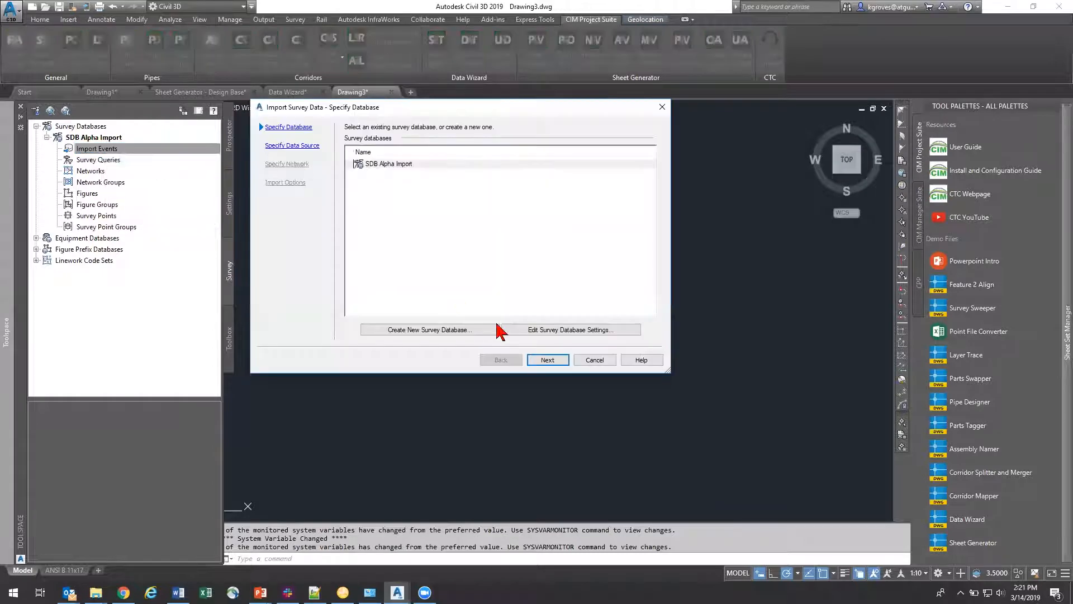
left_click(536, 360)
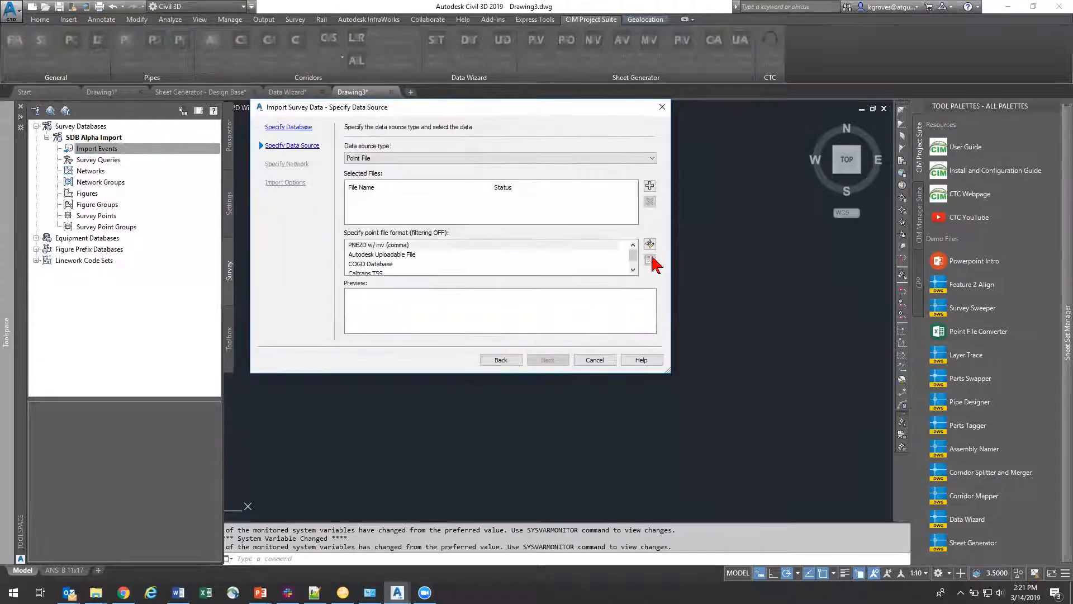
left_click(649, 186)
left_click(376, 149)
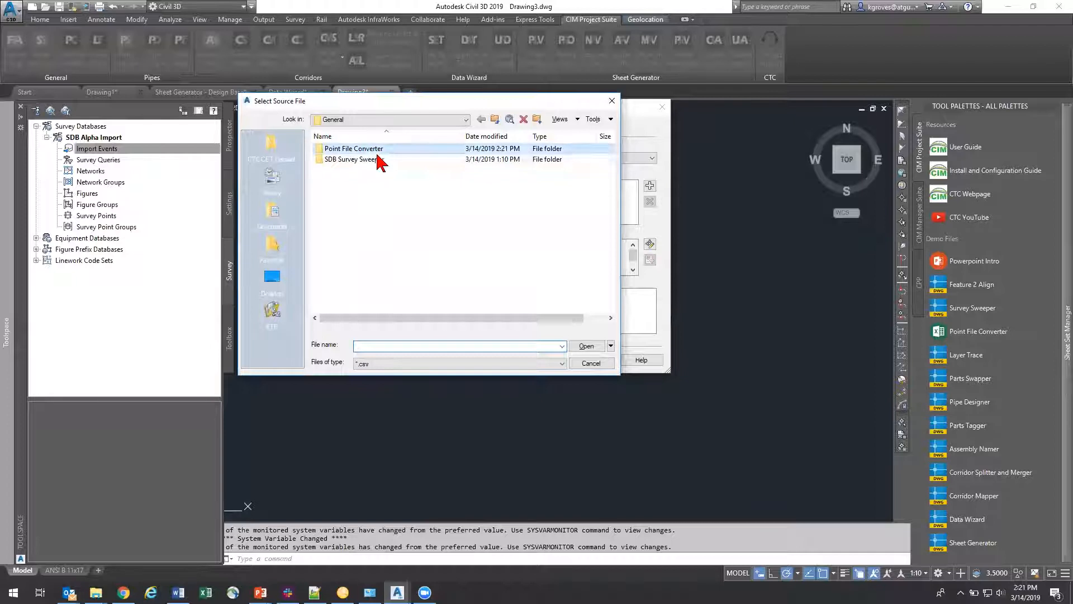
double_click(378, 151)
left_click(385, 160)
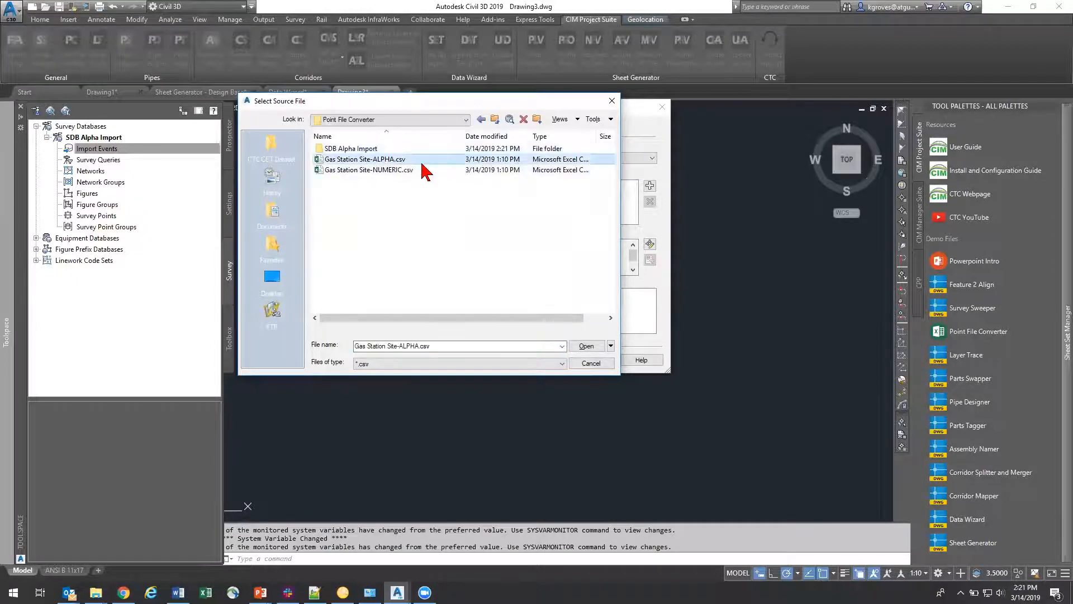
left_click(587, 345)
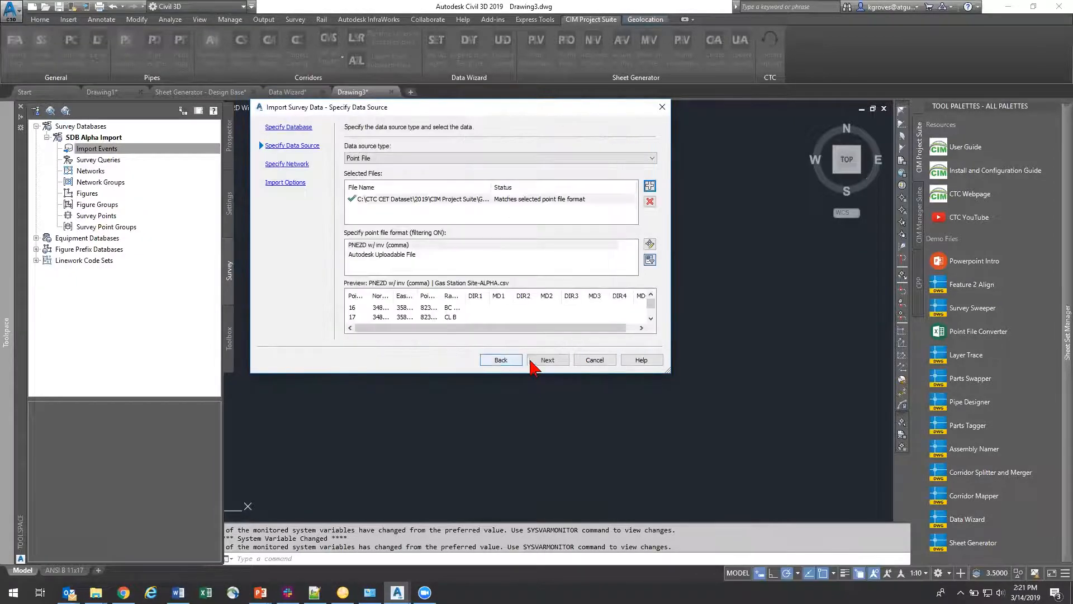
Step: Finish the import in PNEZD w/ inv (comma) format, with linework processed and figures and survey points inserted
left_click(546, 360)
left_click(548, 360)
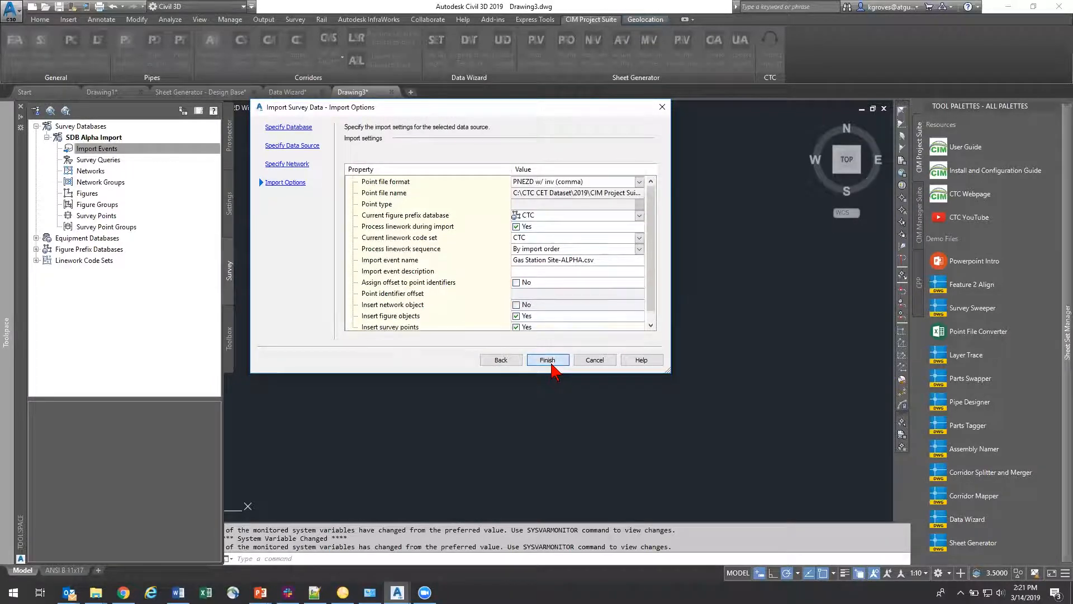
left_click(547, 359)
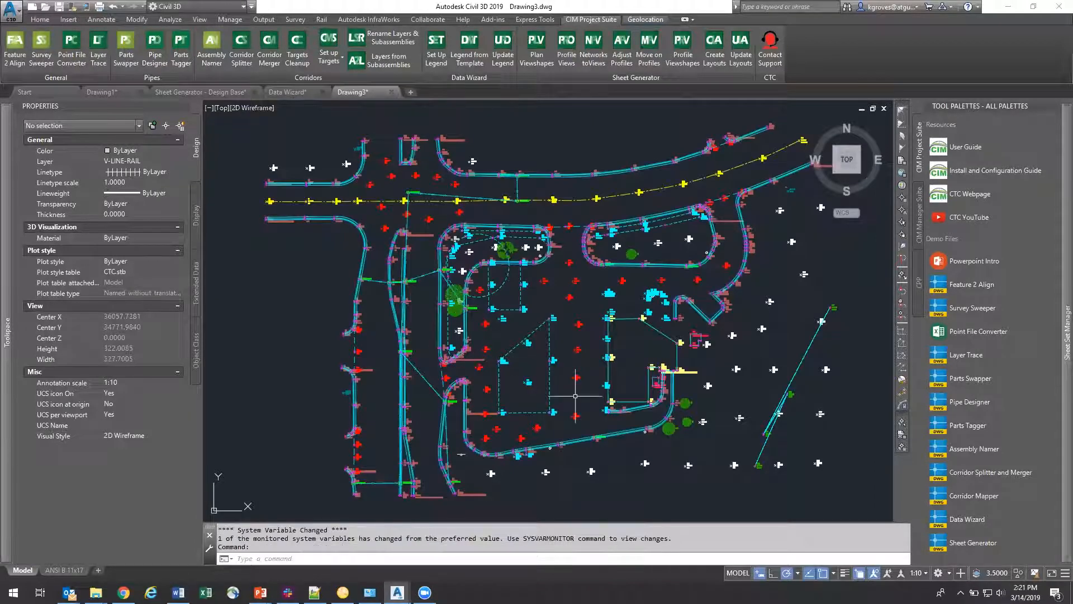
Step: Examine the imported survey points and linework around the building and the curb lines near the trees
middle_click_drag(610, 400, 536, 316)
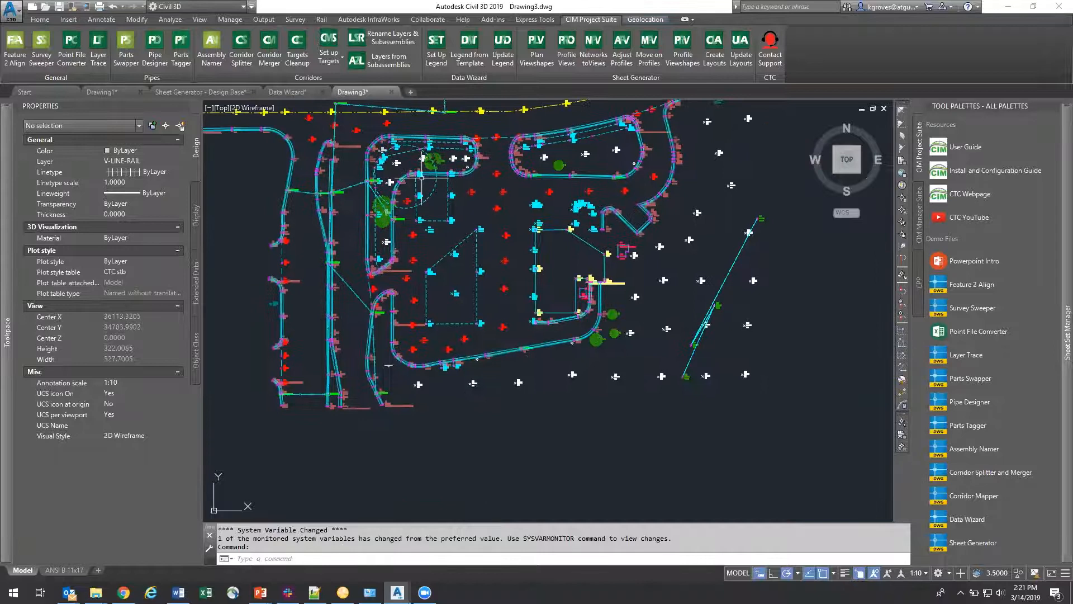
scroll(658, 348, "up", 5)
scroll(643, 335, "up", 2)
scroll(594, 335, "down", 5)
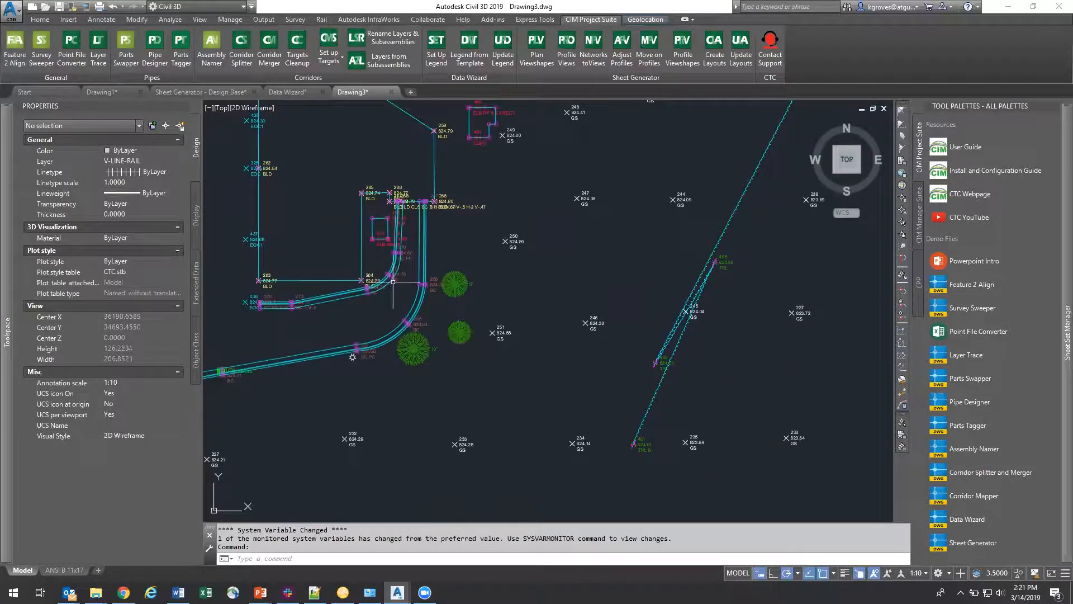
scroll(273, 270, "up", 5)
scroll(460, 292, "down", 6)
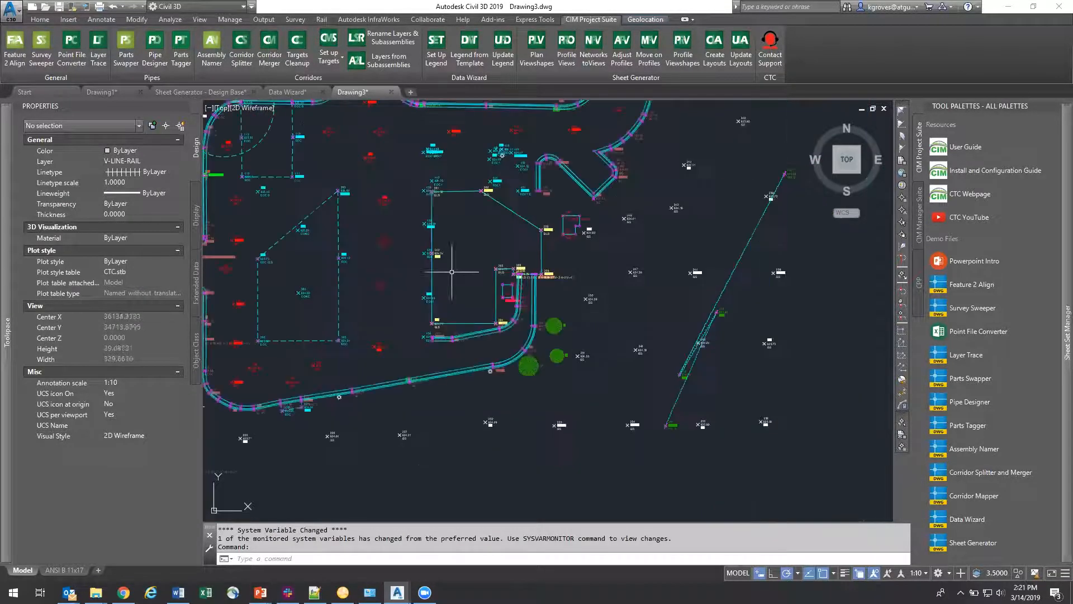
Step: Save the drawing as ALPHA Import in the General > Point File Converter folder of CIM Project Suite
scroll(399, 231, "up", 8)
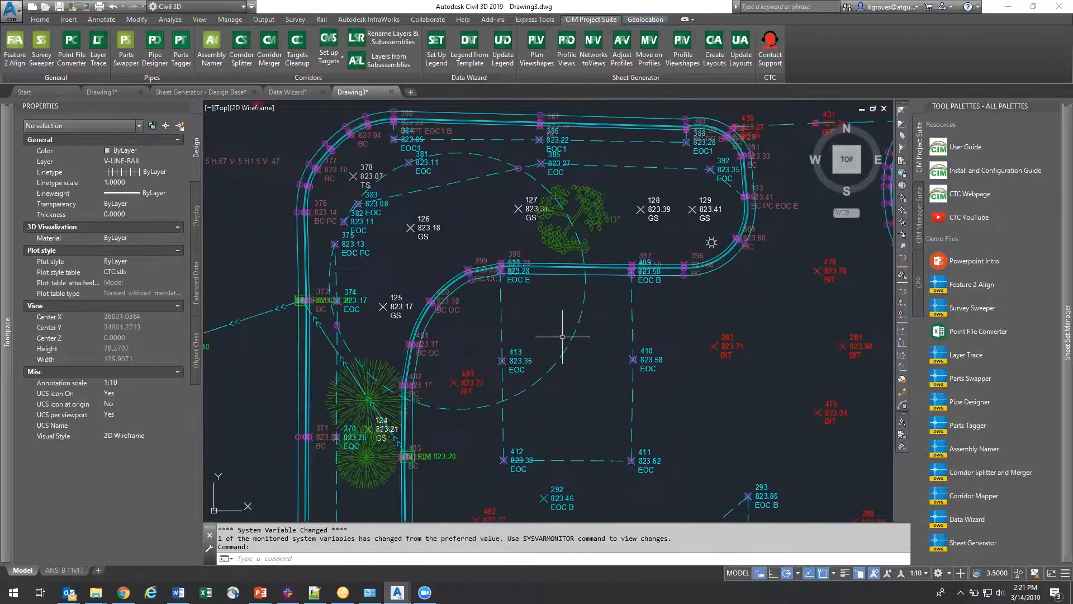
scroll(555, 341, "down", 8)
scroll(296, 144, "down", 2)
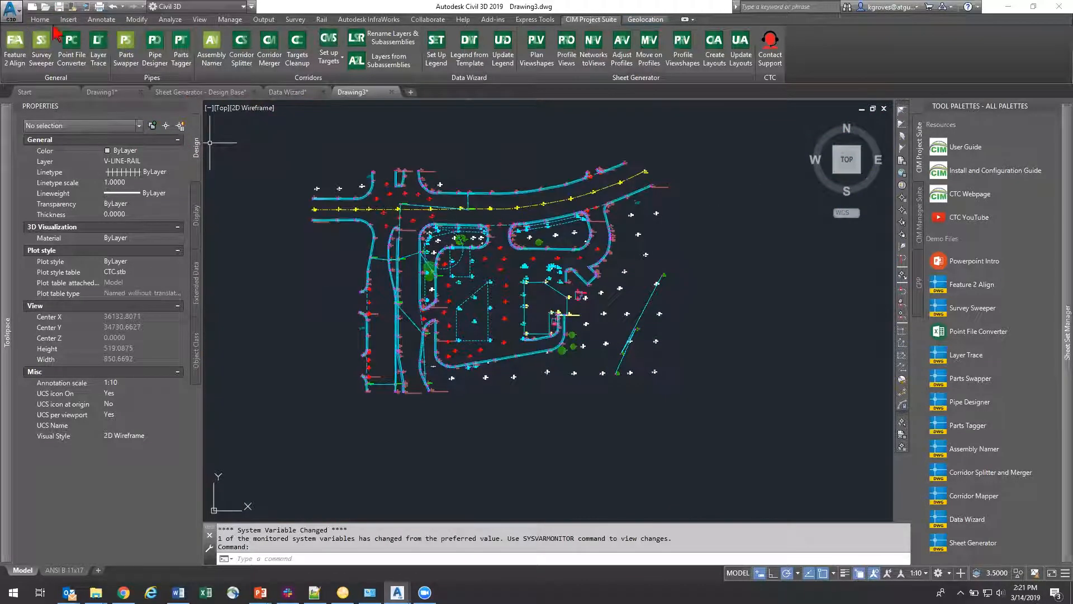
left_click(59, 7)
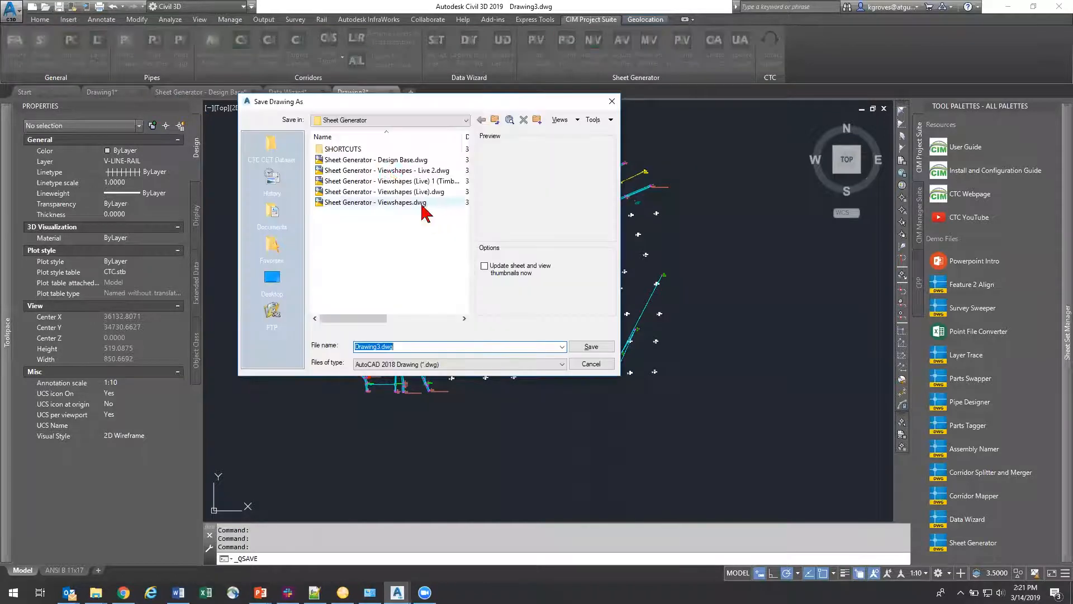
left_click(496, 121)
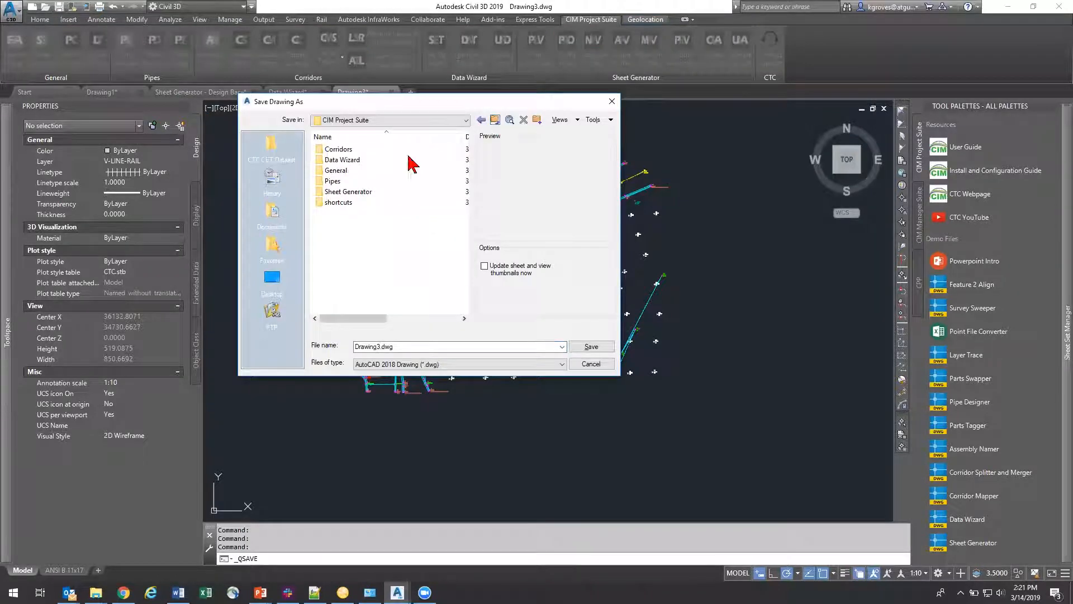
double_click(368, 171)
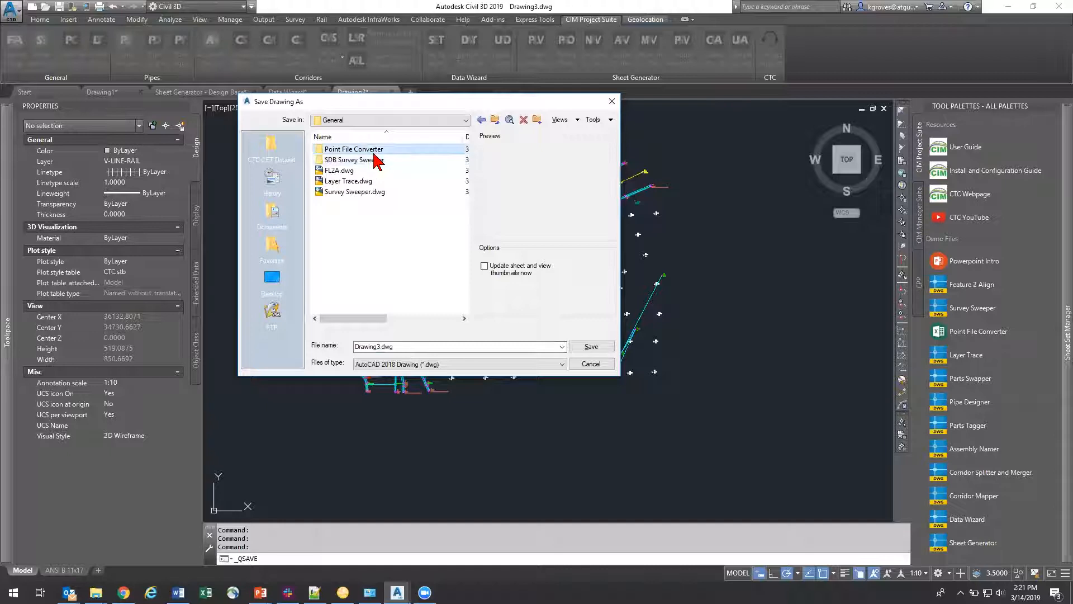
double_click(358, 148)
double_click(412, 346)
type("AL")
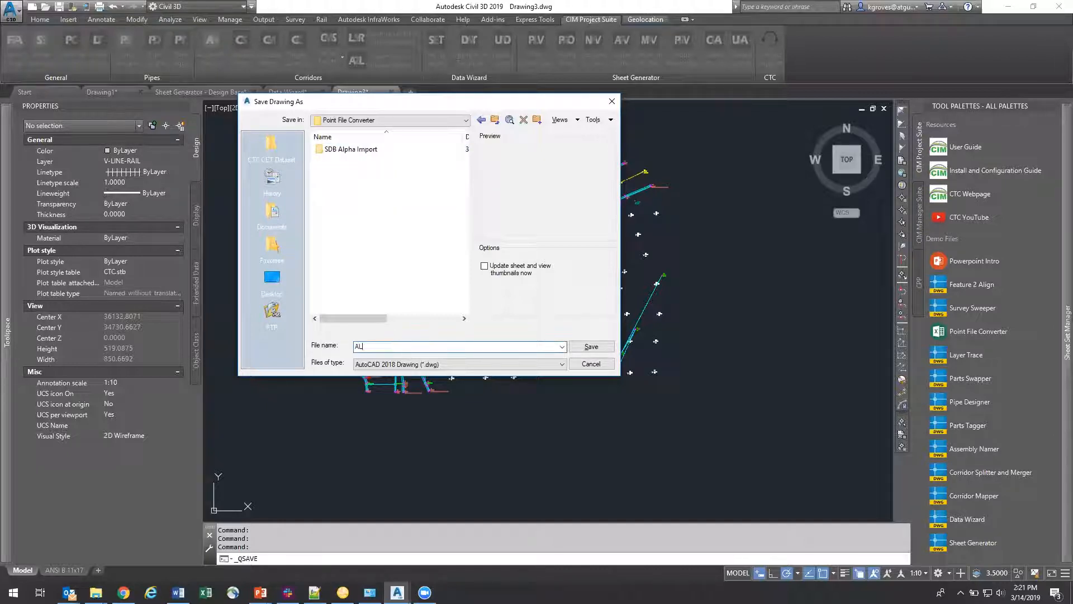
type("PHA Import")
key("Return")
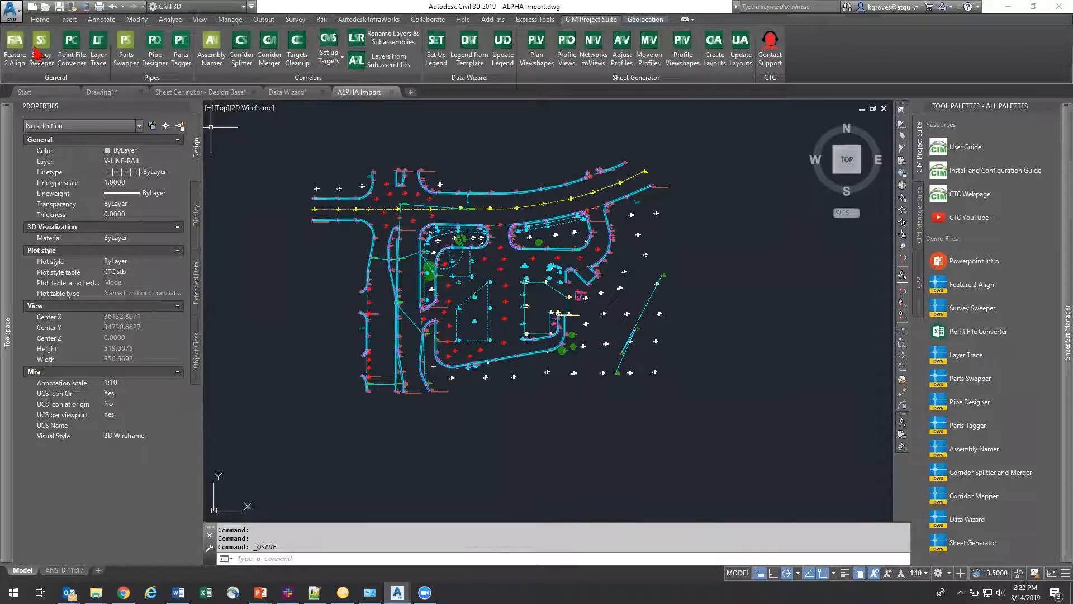
Step: Start a new drawing from a template for the numeric-coded import
left_click(12, 12)
left_click(32, 67)
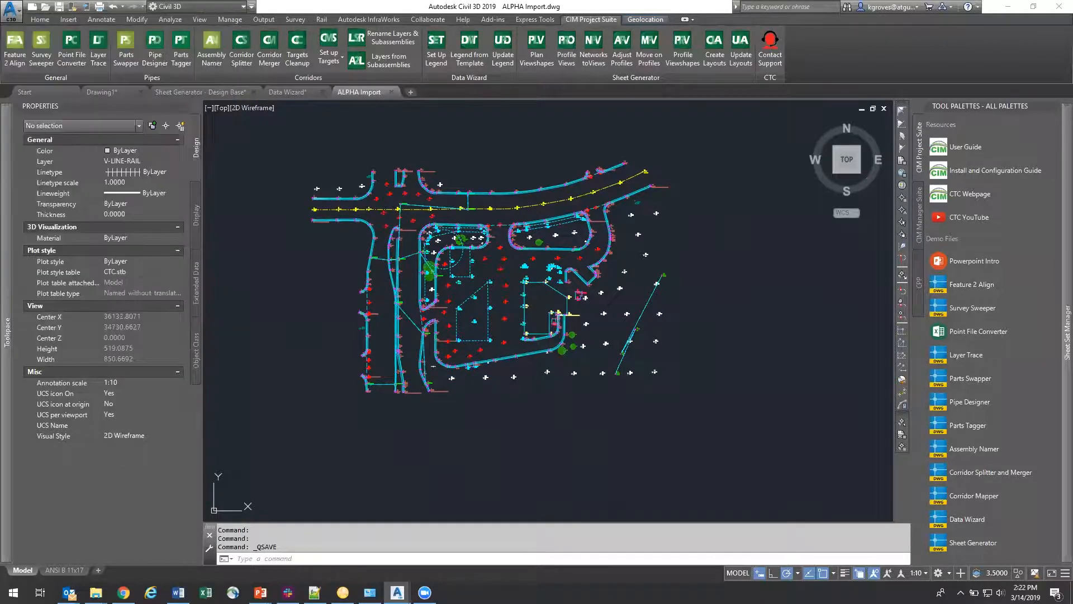
double_click(370, 169)
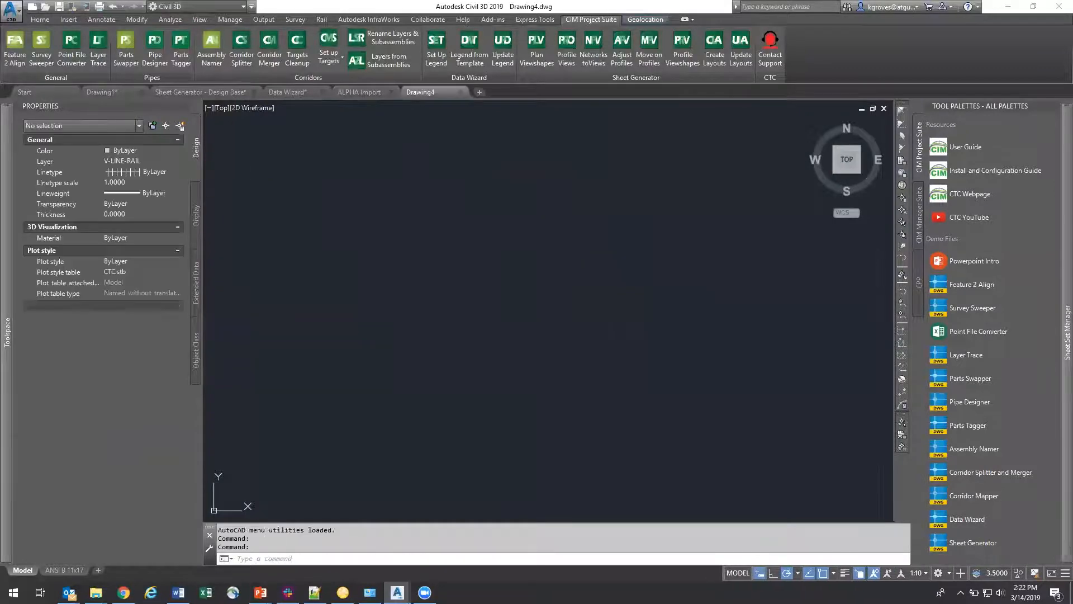
Step: Create a new local survey database named SDB Numeric
mouse_move(4, 305)
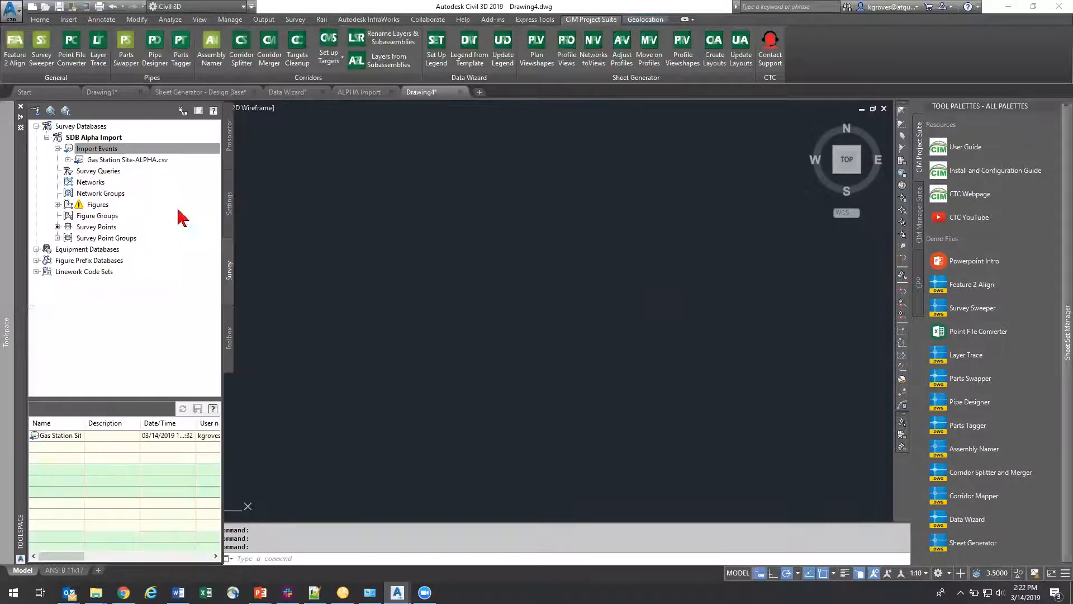
right_click(95, 128)
left_click(96, 133)
type("SDB Numbr")
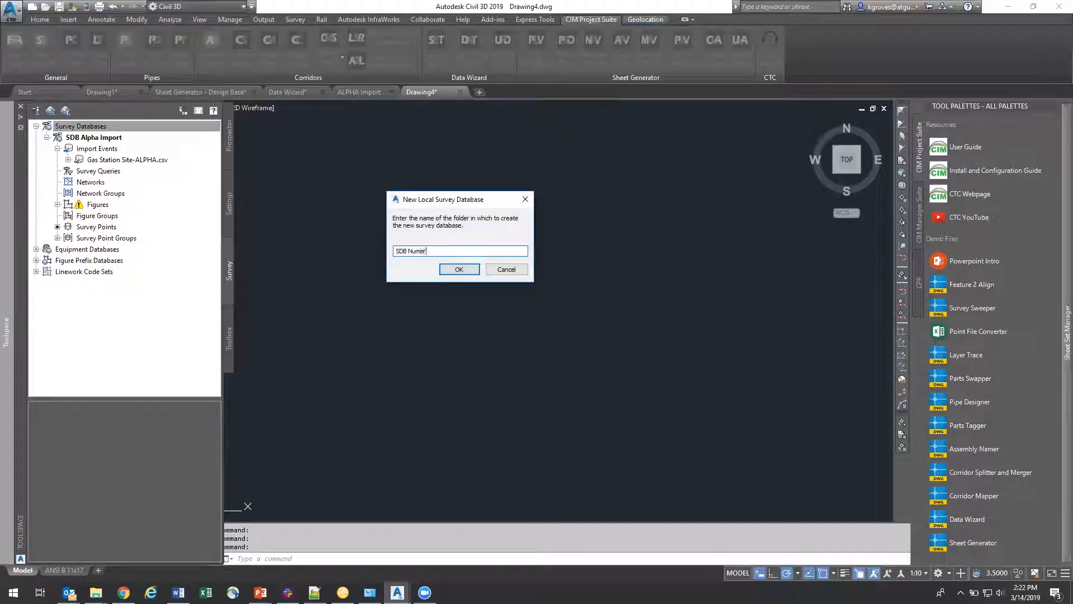
type("ic")
key("Return")
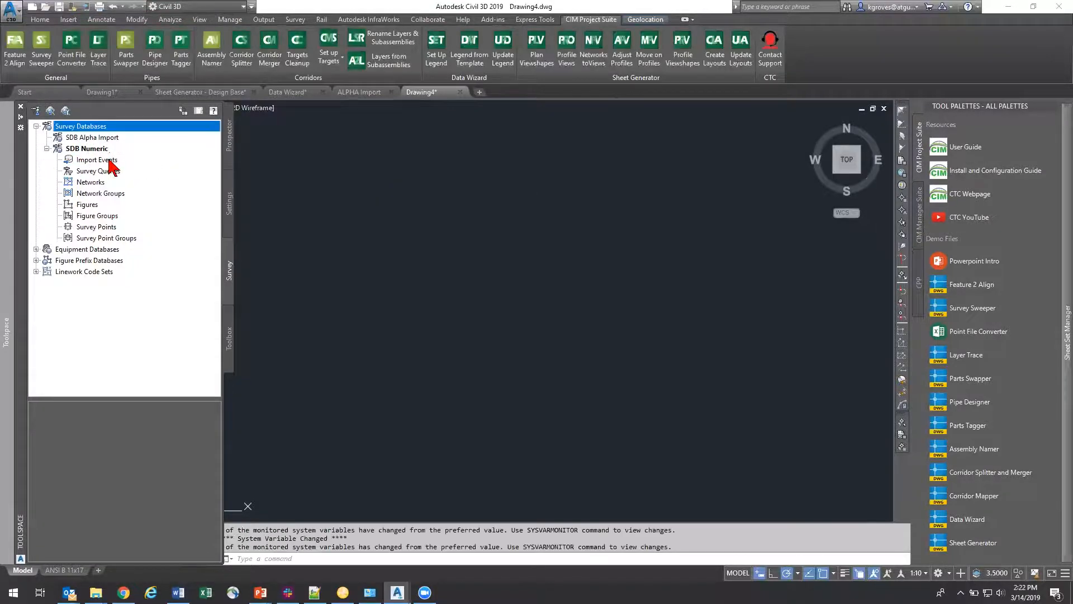
Step: Import Gas Station Site-NUMERIC.csv into SDB Numeric in PNEZD w/ inv (comma) format, with linework processed and figures and survey points inserted
right_click(112, 162)
left_click(143, 162)
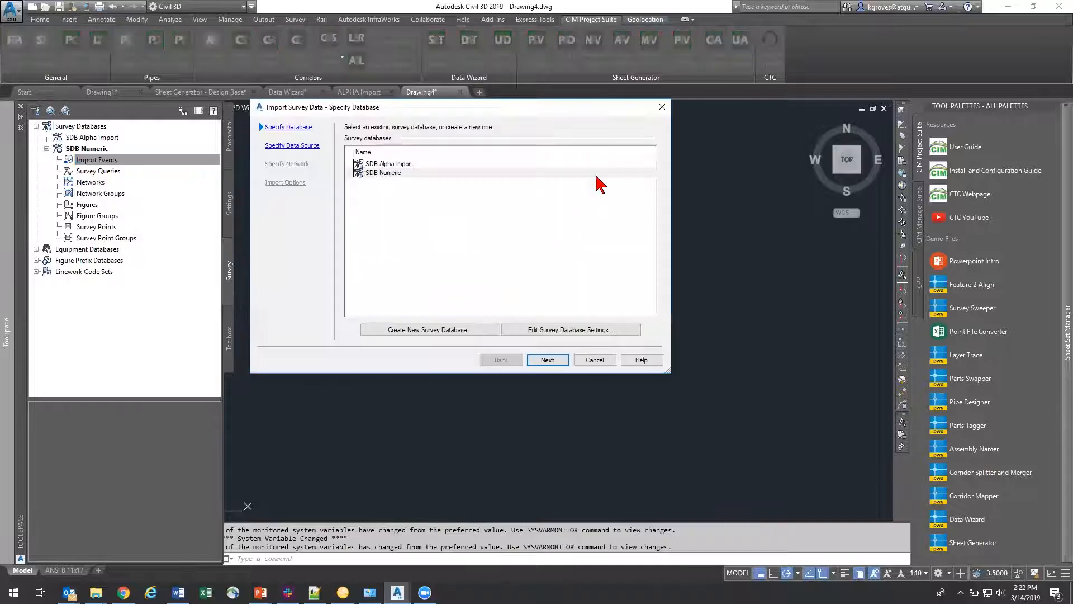
left_click(546, 361)
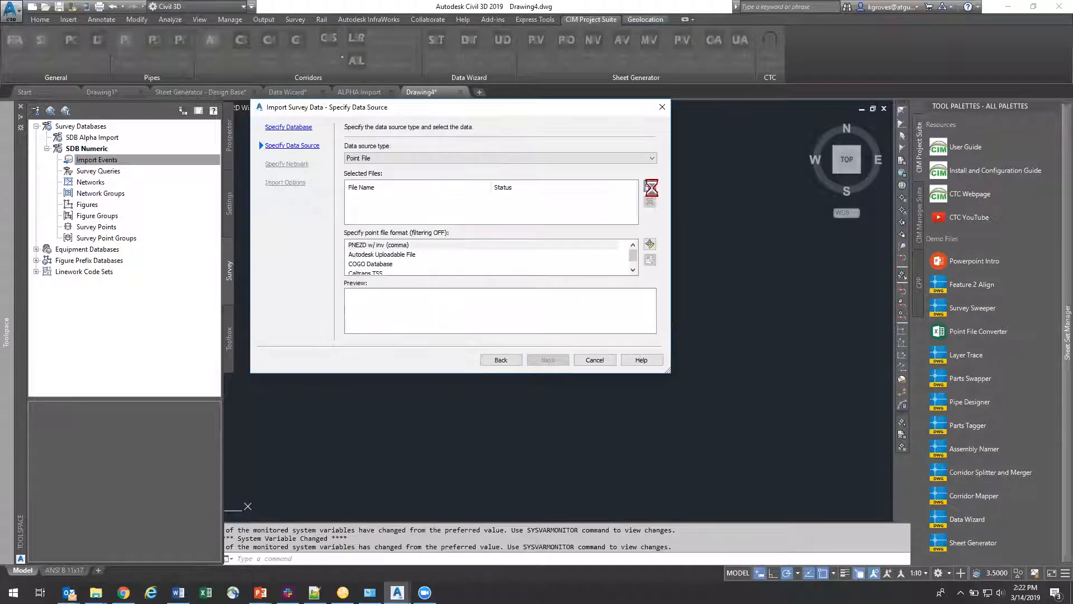
double_click(374, 180)
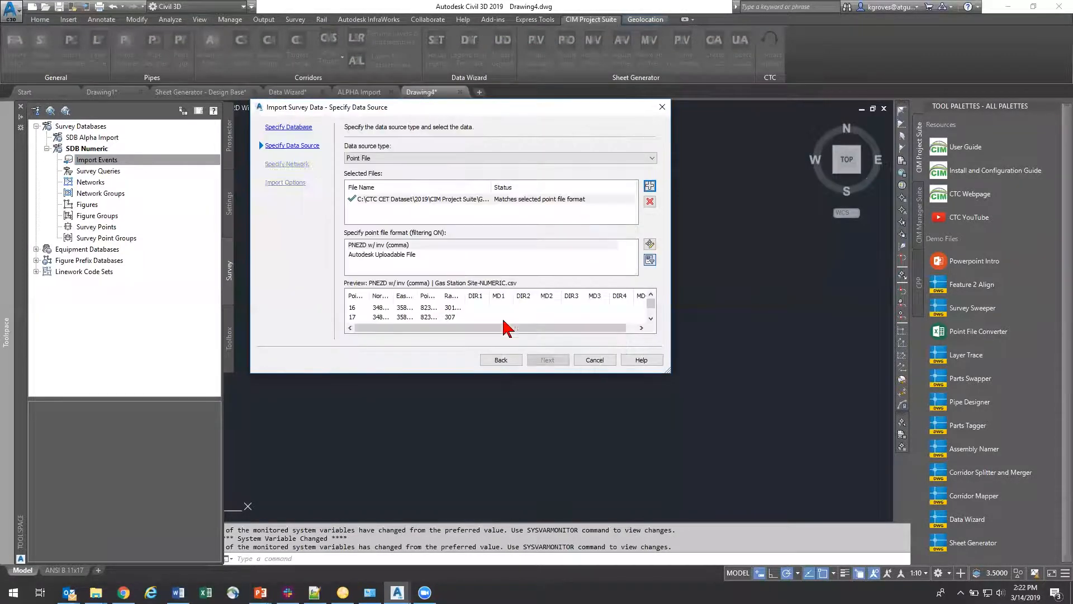
left_click(548, 360)
left_click(548, 360)
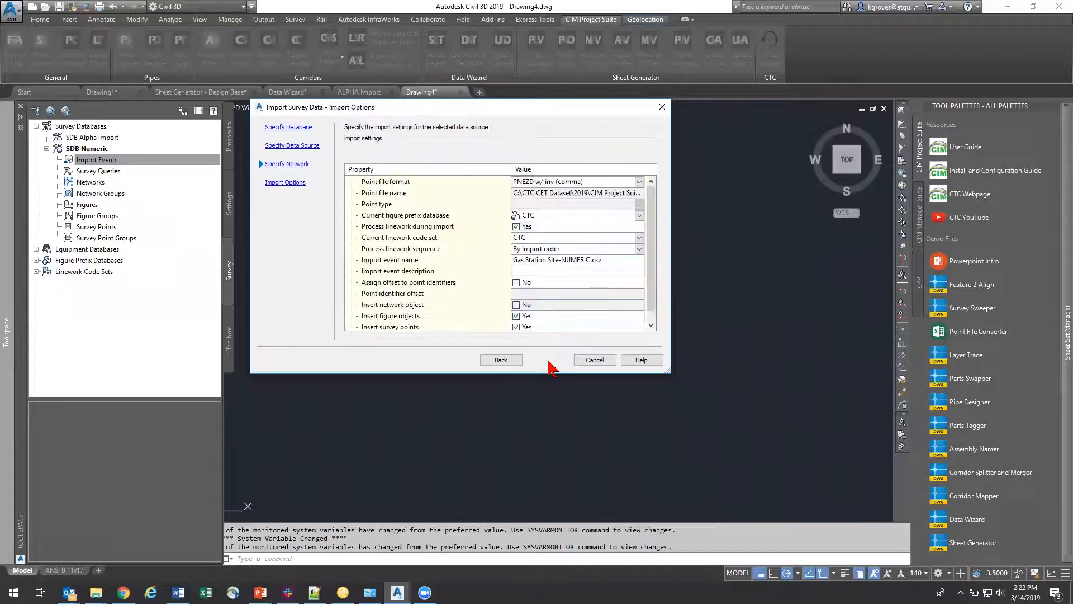
left_click(551, 362)
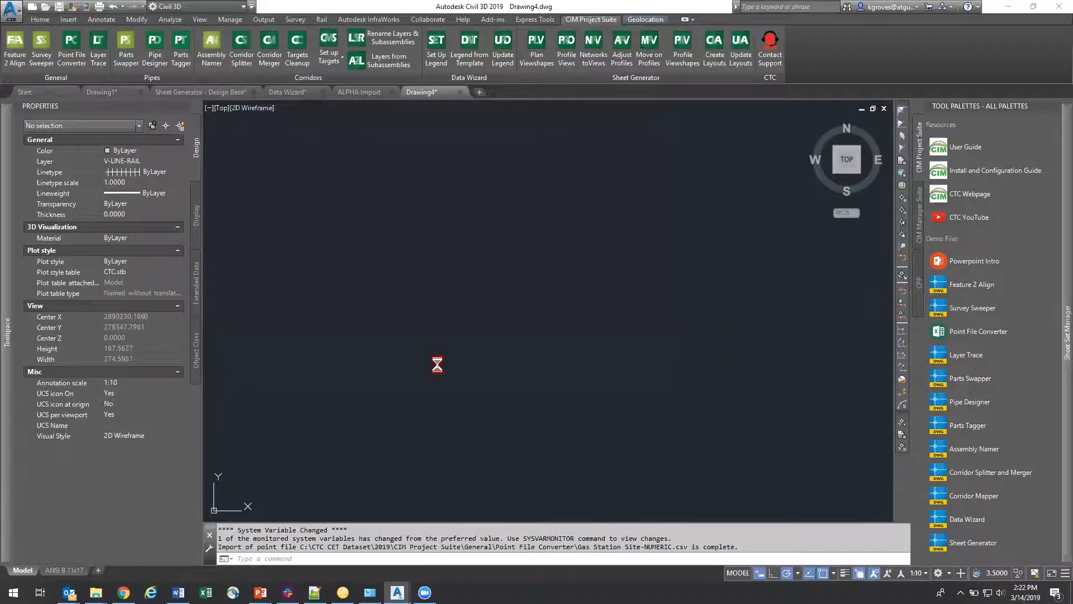
Step: Examine the imported numeric-coded survey points, including their description codes, up close and across the whole site
middle_click(559, 368)
middle_click(559, 368)
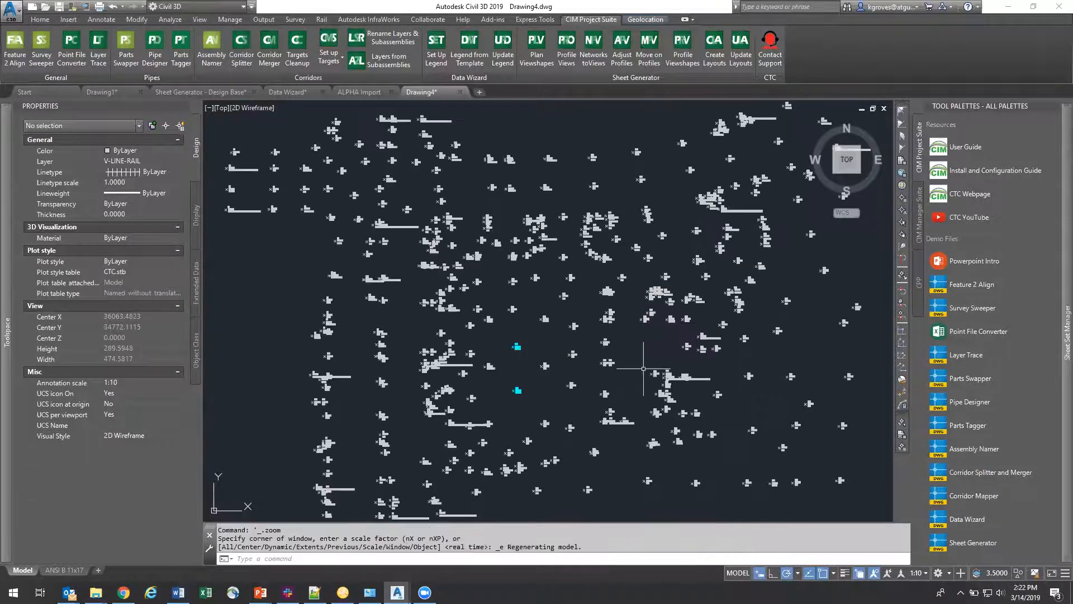
scroll(501, 271, "up", 10)
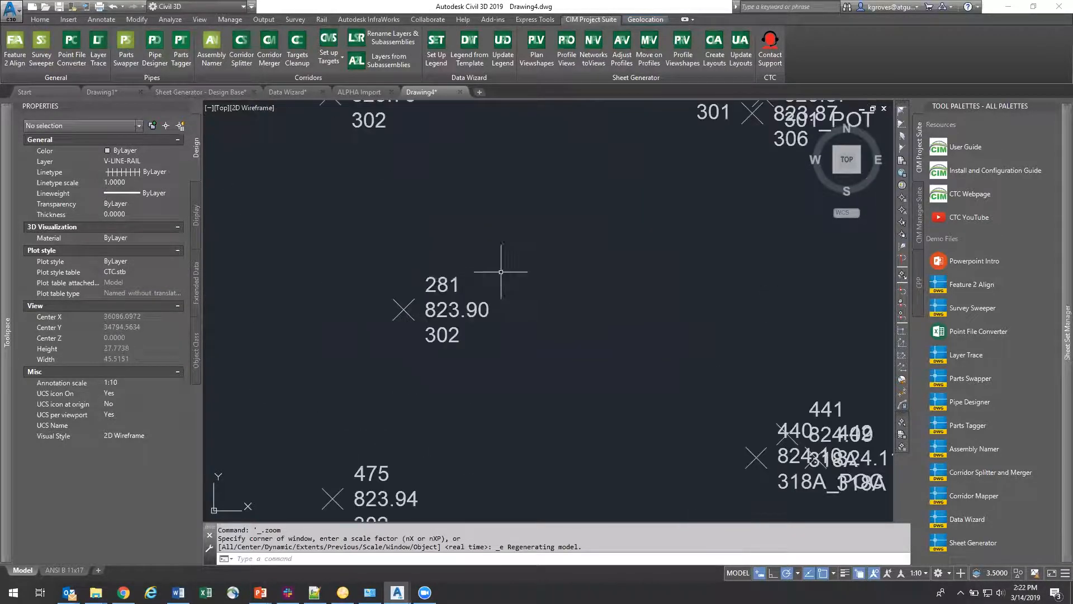
scroll(501, 272, "down", 6)
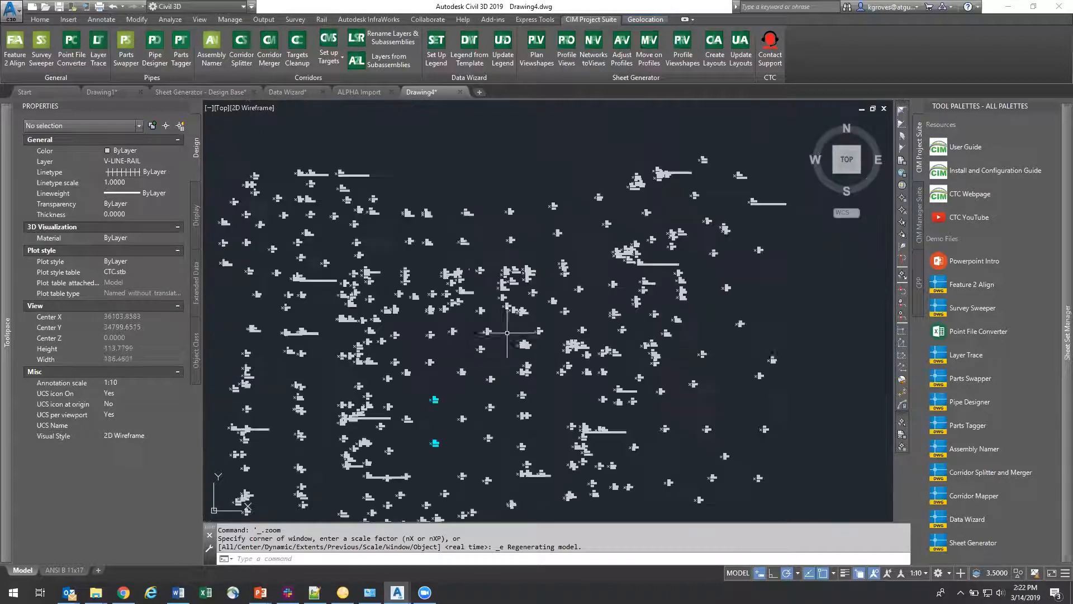
scroll(461, 284, "down", 3)
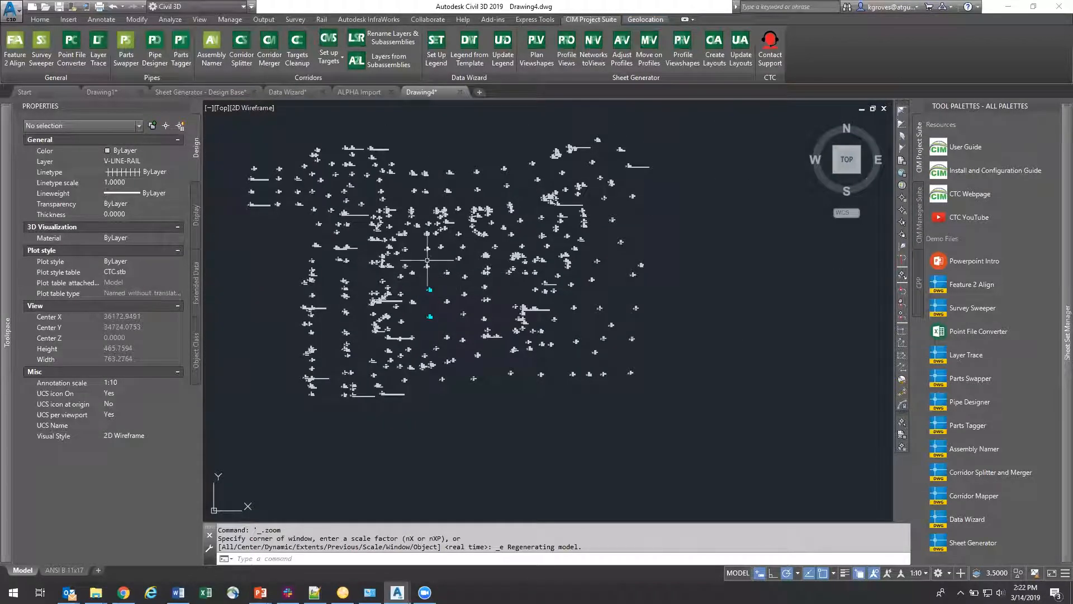
scroll(430, 260, "up", 4)
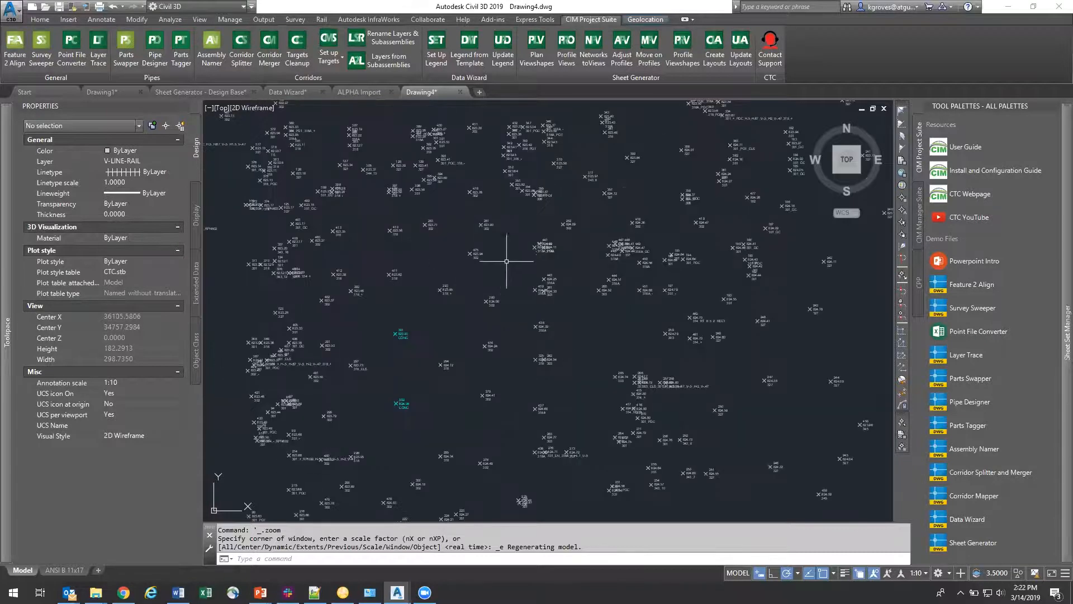
Step: Switch to the ALPHA Import drawing and close it
mouse_move(362, 79)
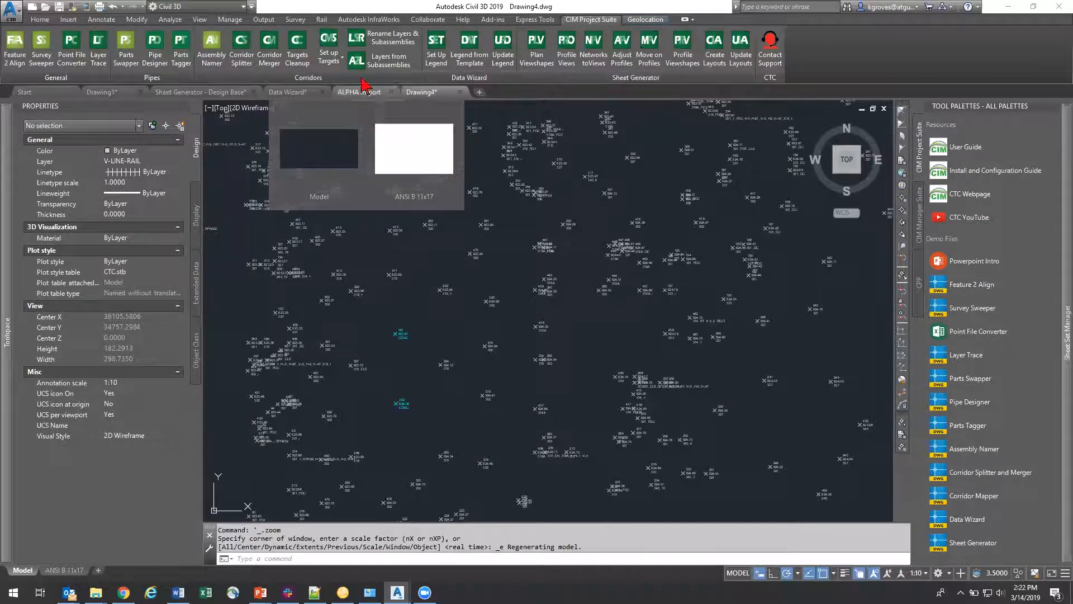
left_click(373, 93)
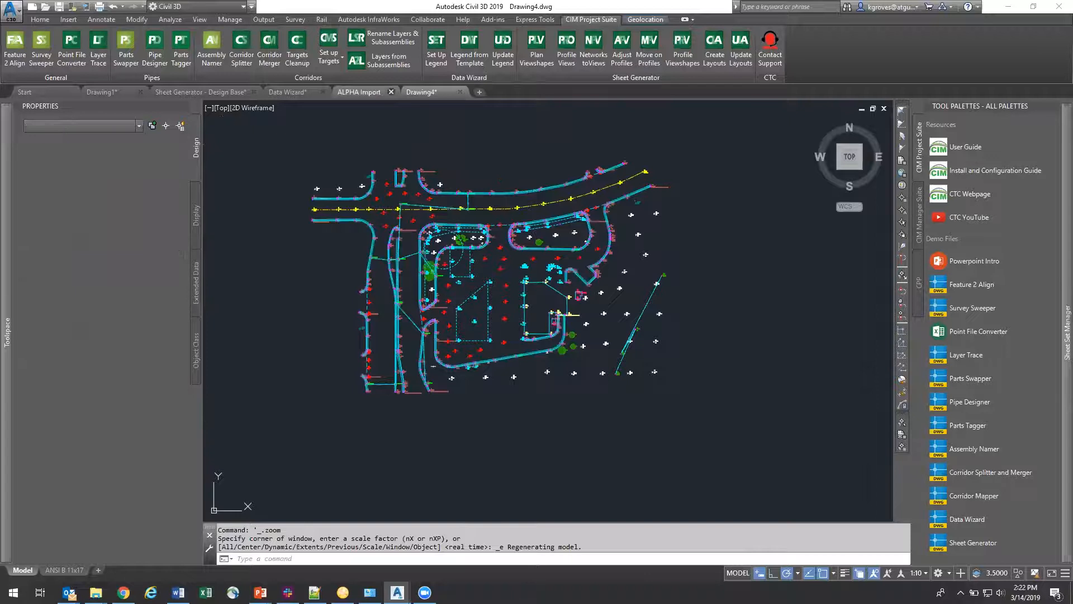
left_click(391, 92)
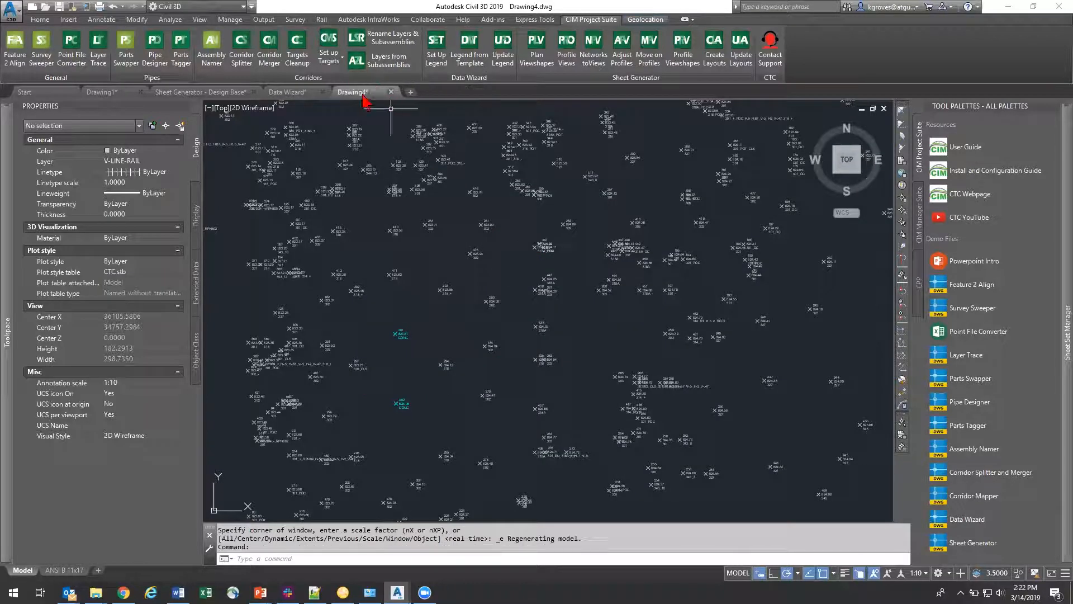
Step: Save the numeric-coded drawing as NUMERIC Import in the Point File Converter folder
left_click(60, 6)
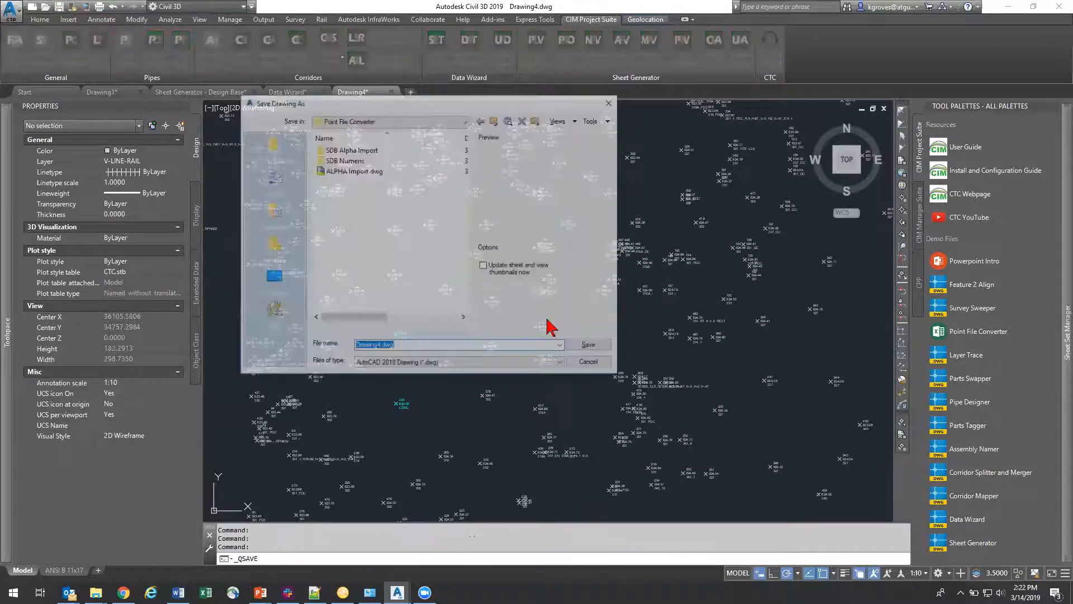
type("N")
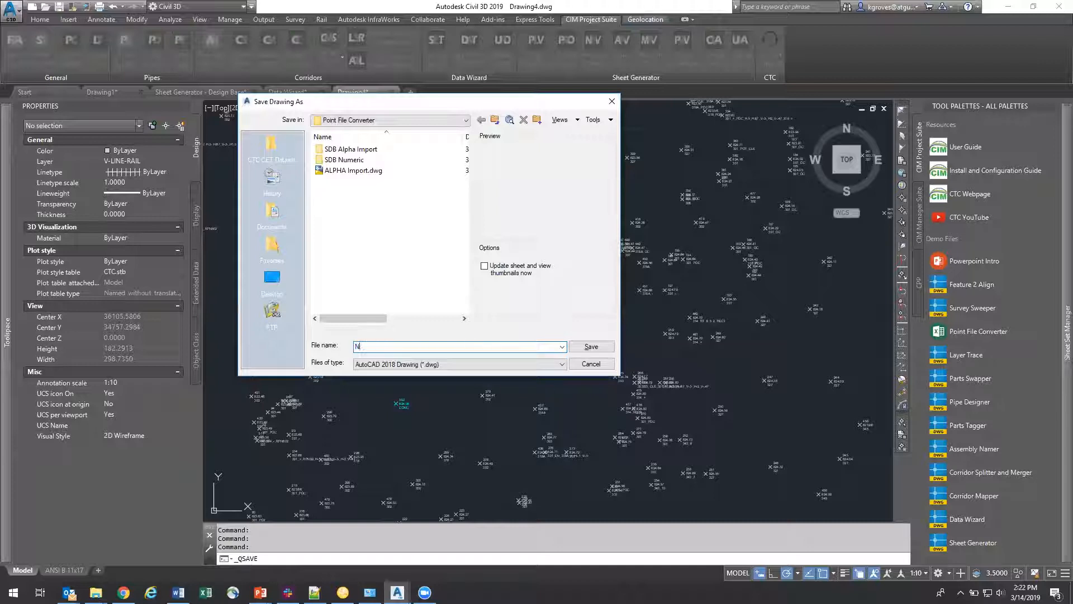
type("UMERI")
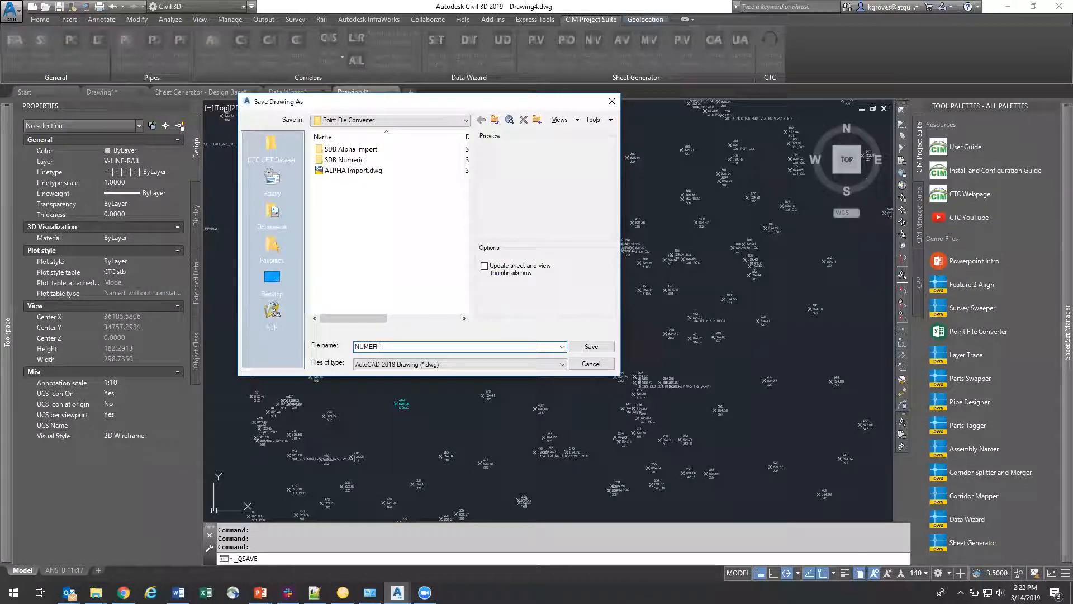
type("C Import")
key("Return")
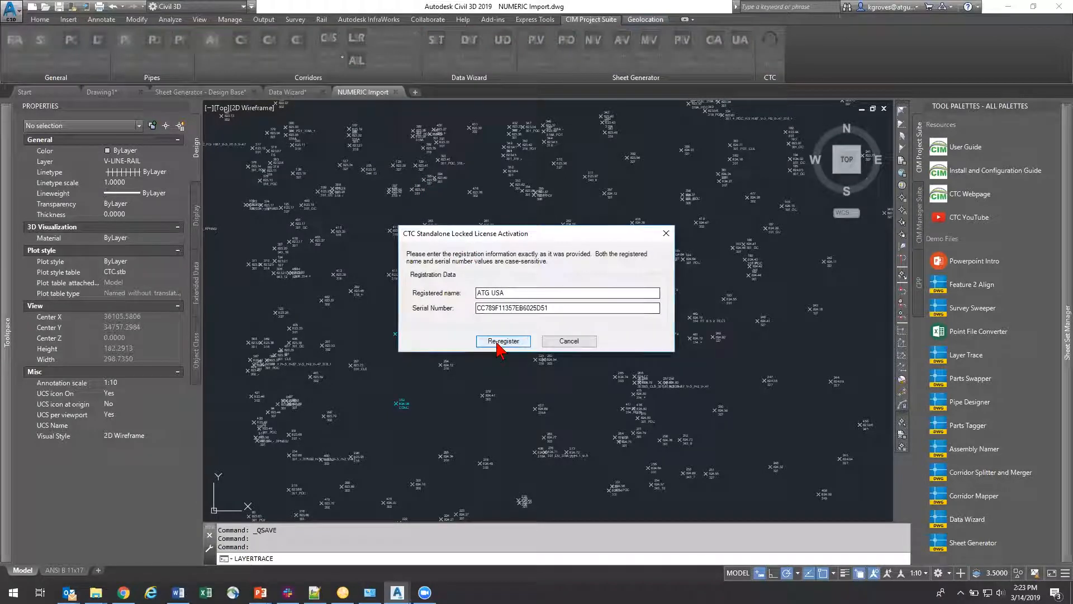
Step: Re-register the CTC standalone license with the existing registration data for Layer Trace, and close the Layer Trace tool
left_click(503, 342)
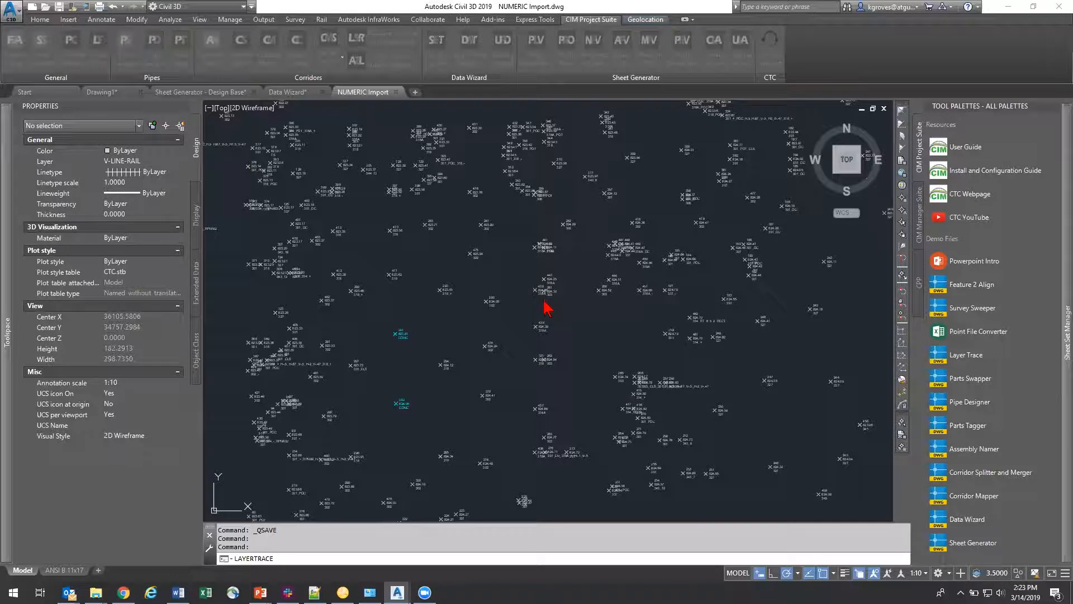
left_click(597, 320)
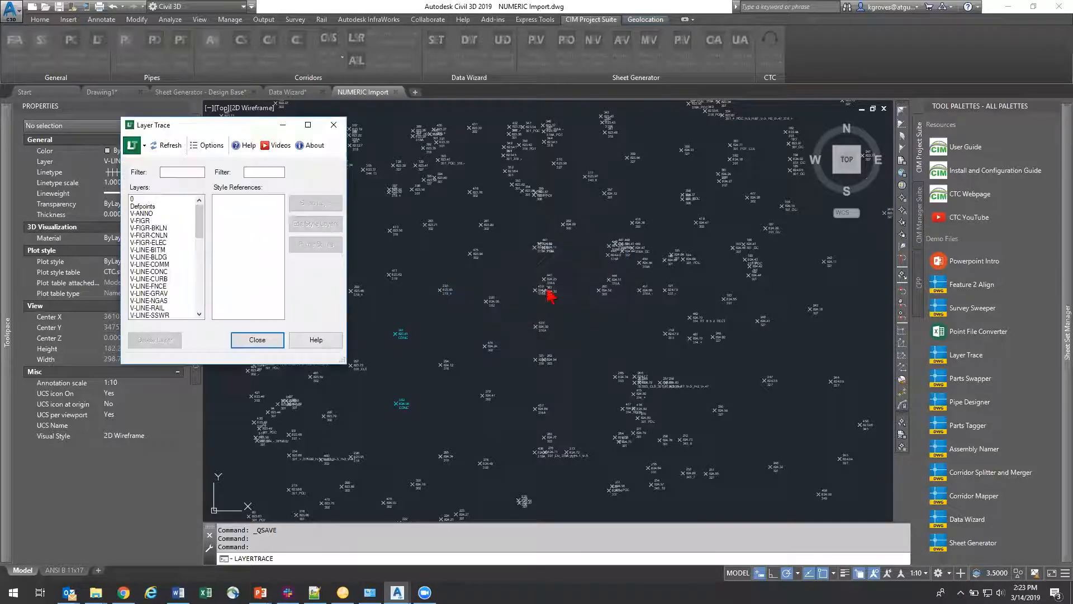
left_click(333, 124)
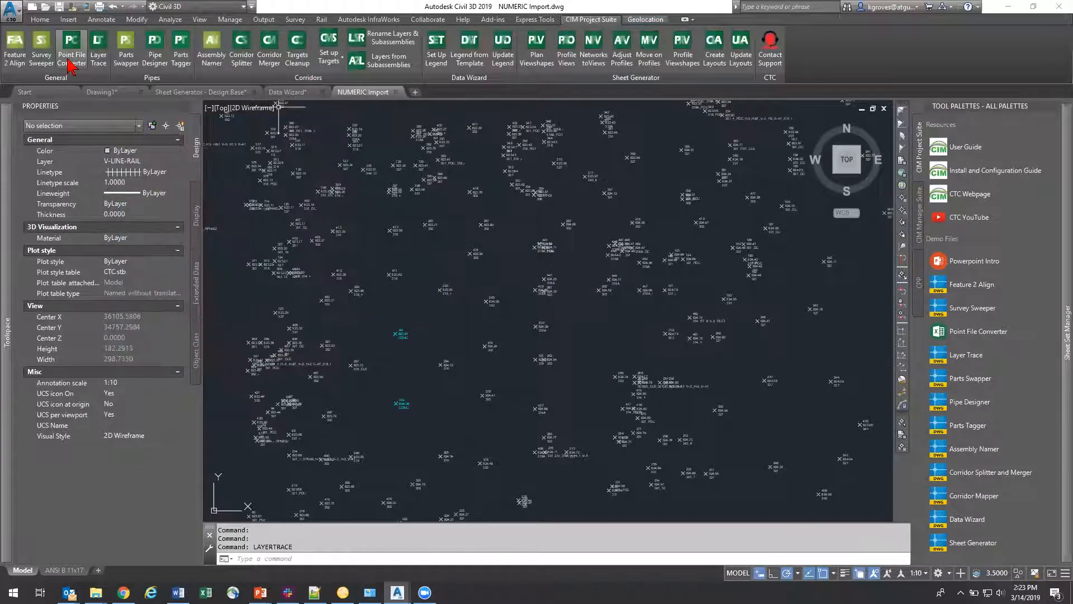
Step: Launch the Point File Converter and complete its license registration
left_click(71, 48)
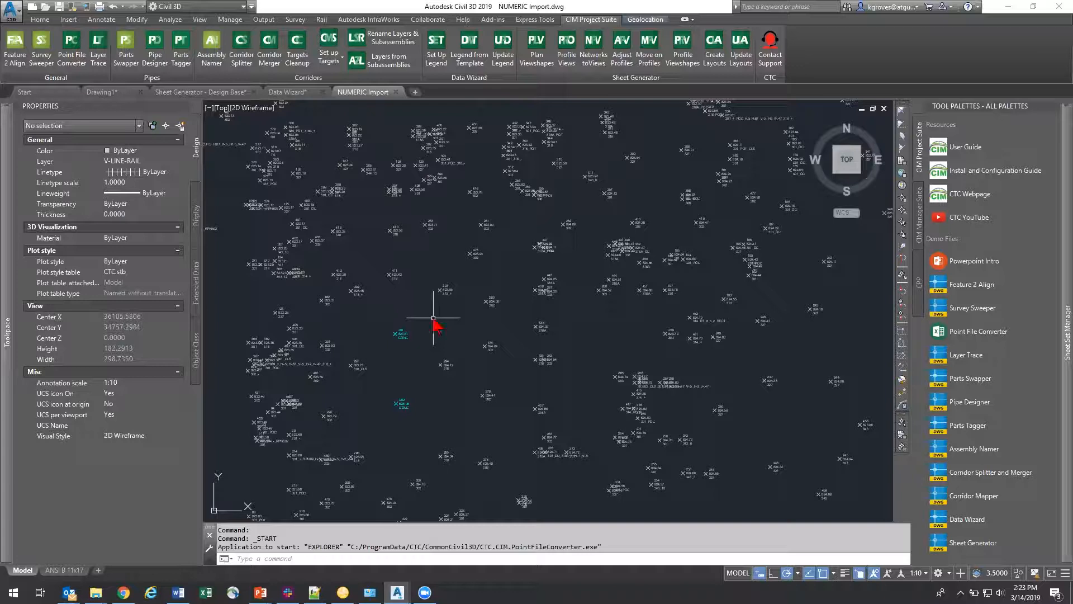
left_click(495, 339)
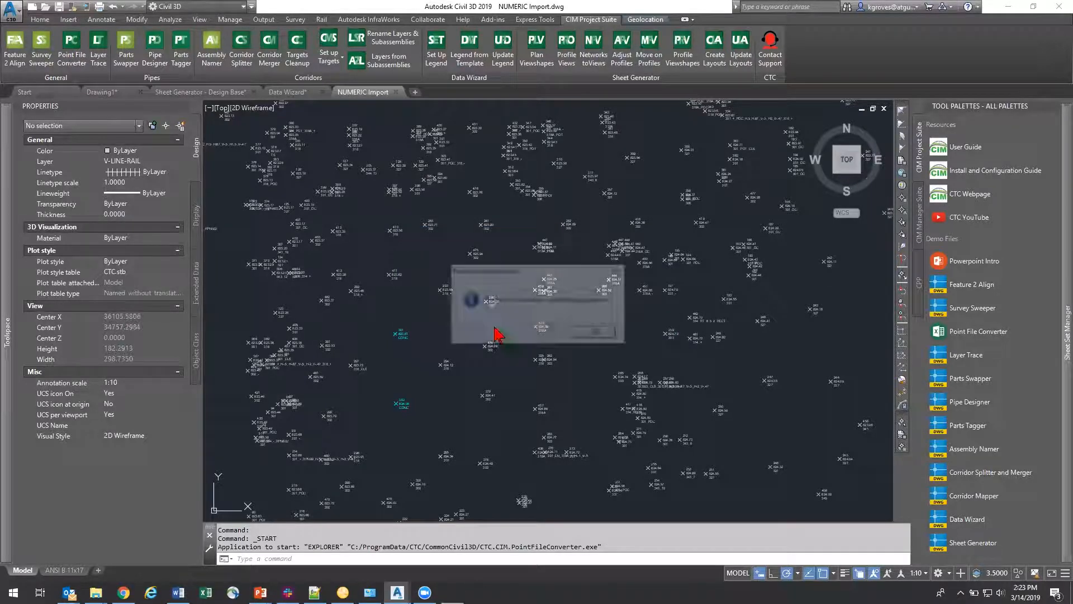
left_click(602, 334)
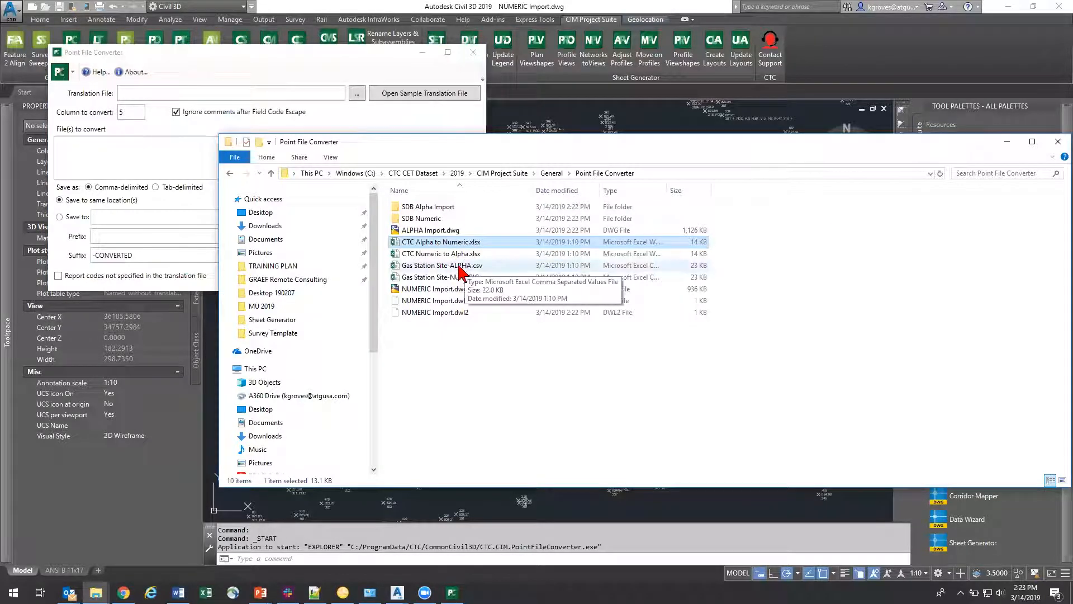
Step: Review the alpha/numeric translation spreadsheets and the numeric gas station point file in the Point File Converter folder
left_click(452, 253)
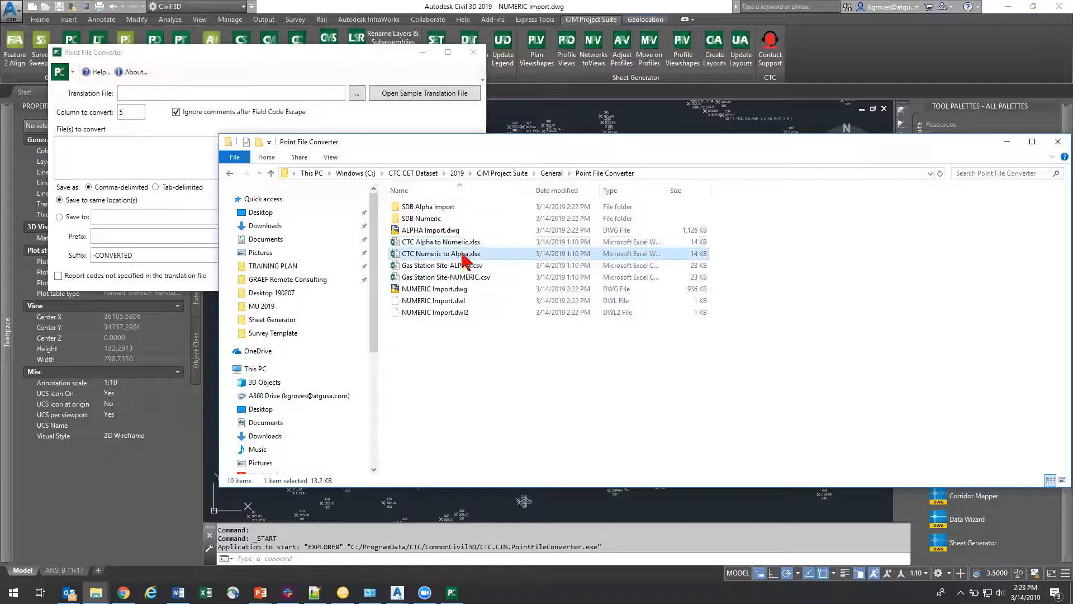
left_click(449, 242)
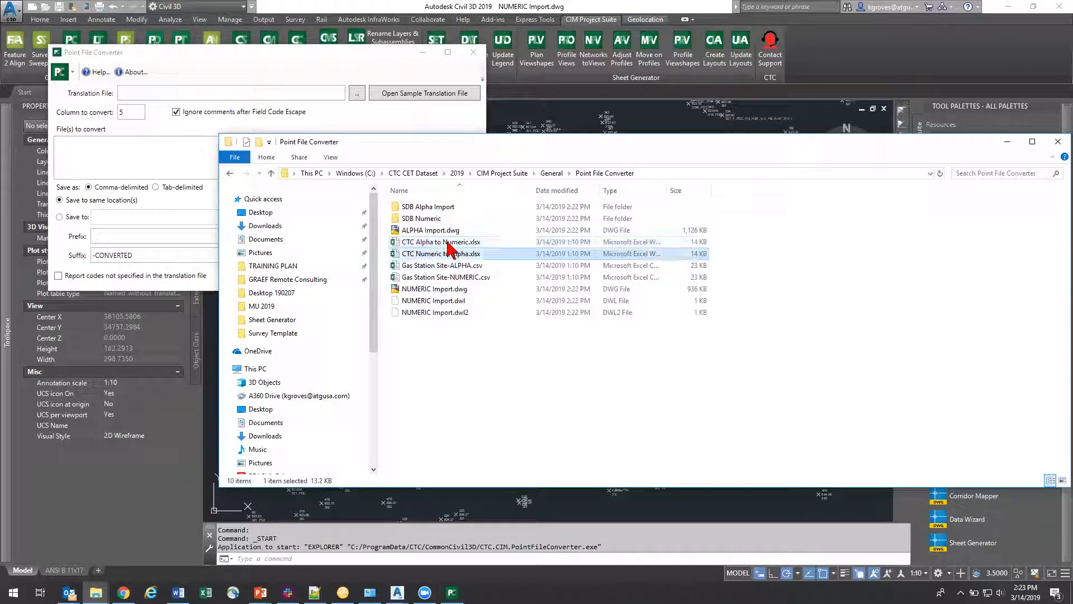
left_click(445, 254)
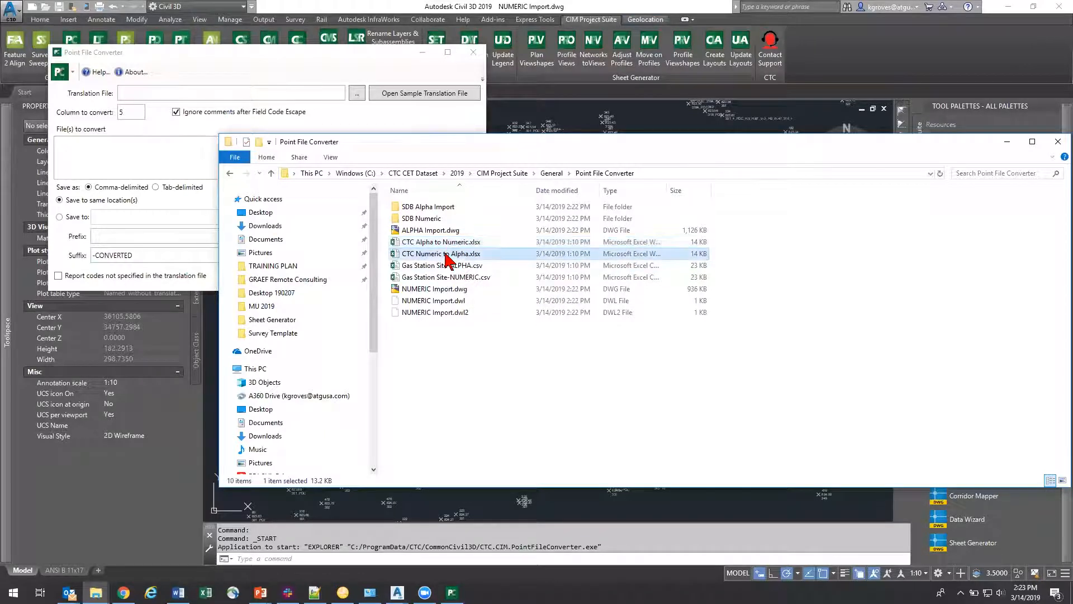
left_click(470, 279)
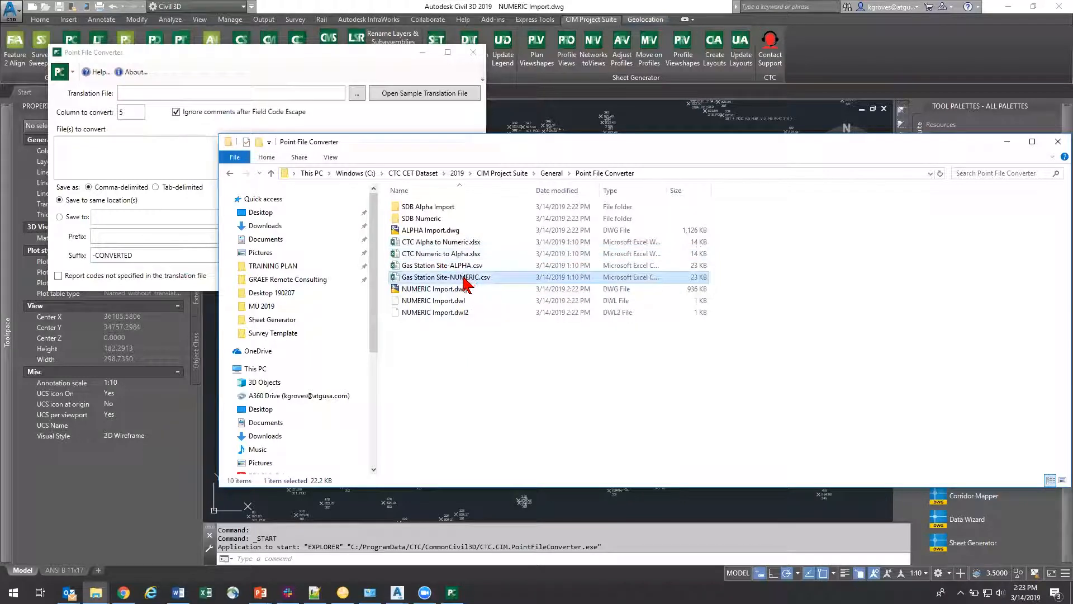
left_click(1007, 142)
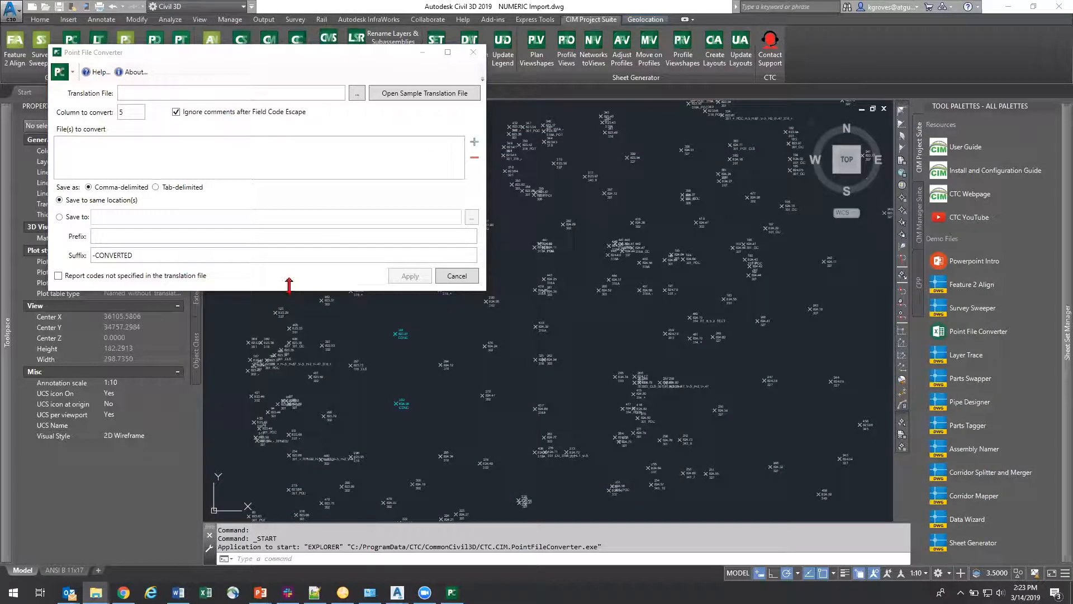
Step: Load CTC Numeric to Alpha.xlsx as the translation file and add Gas Station Site-NUMERIC.csv to the files to convert
left_click(358, 94)
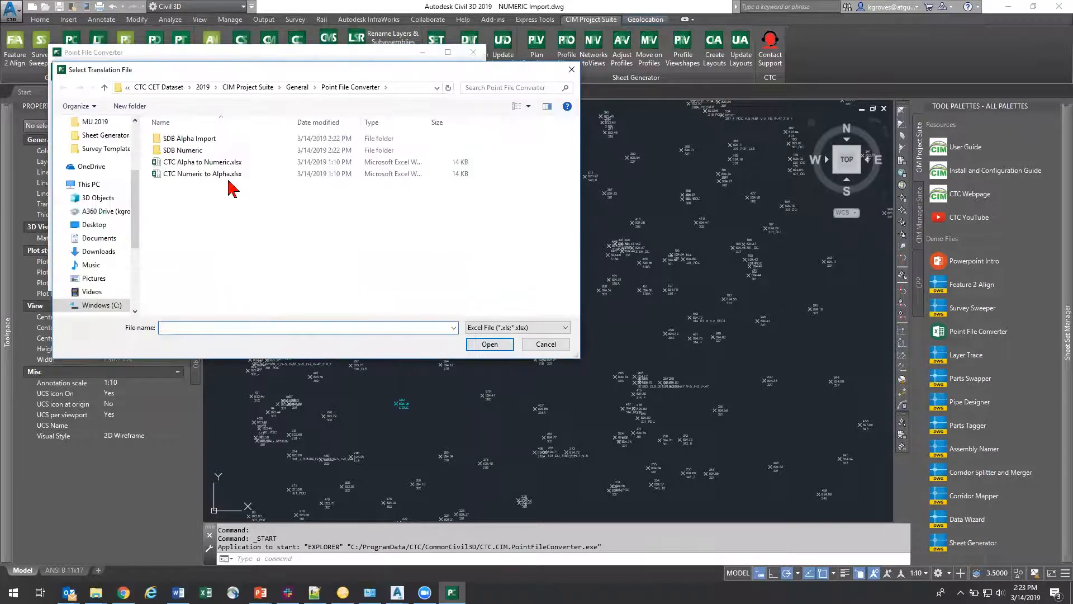
double_click(229, 173)
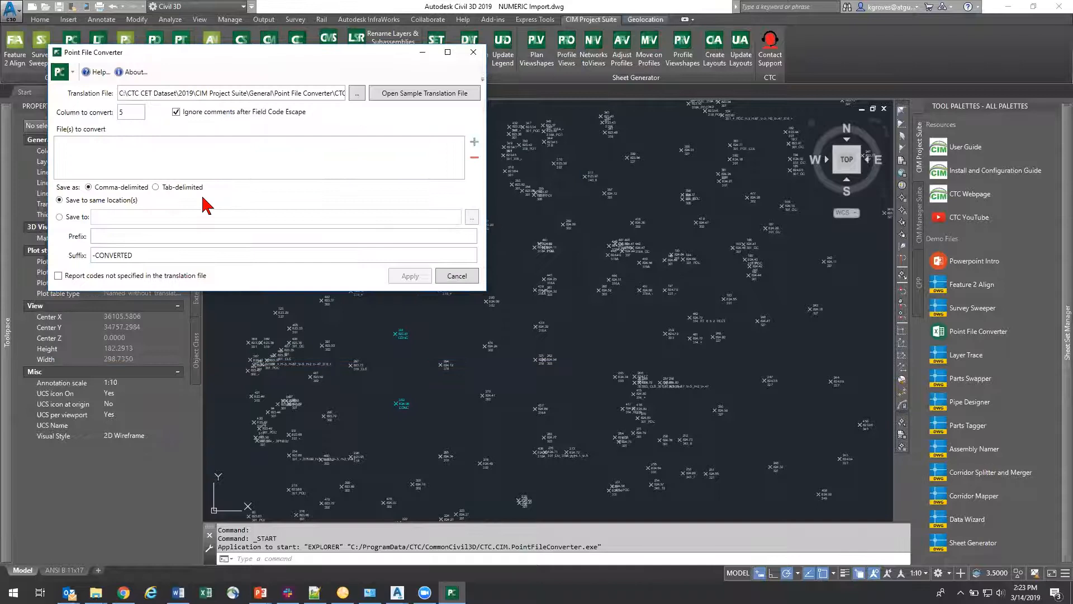
left_click(475, 143)
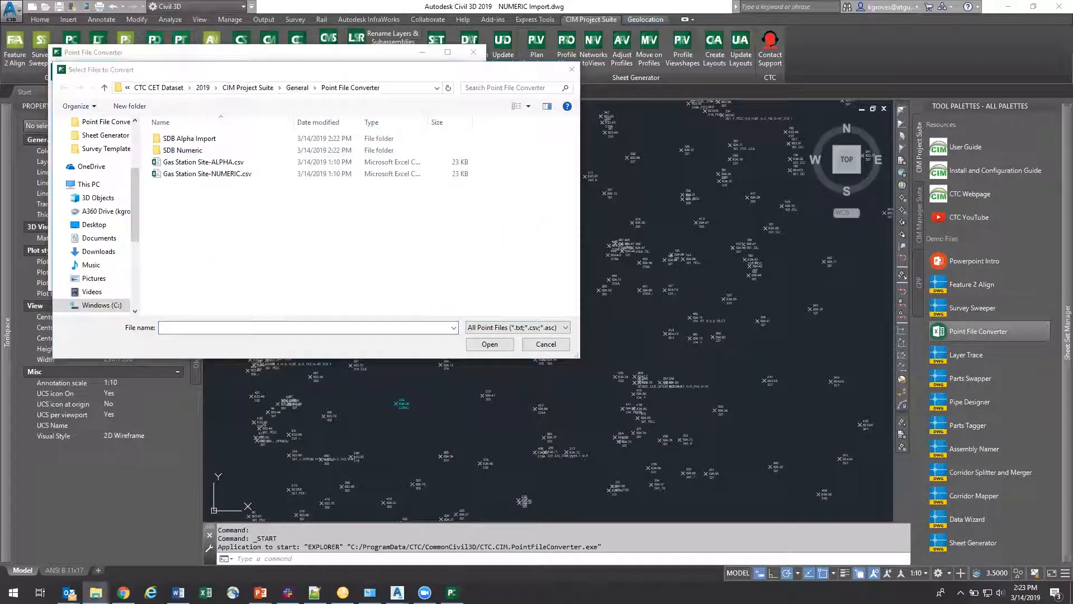
left_click(538, 328)
left_click(537, 339)
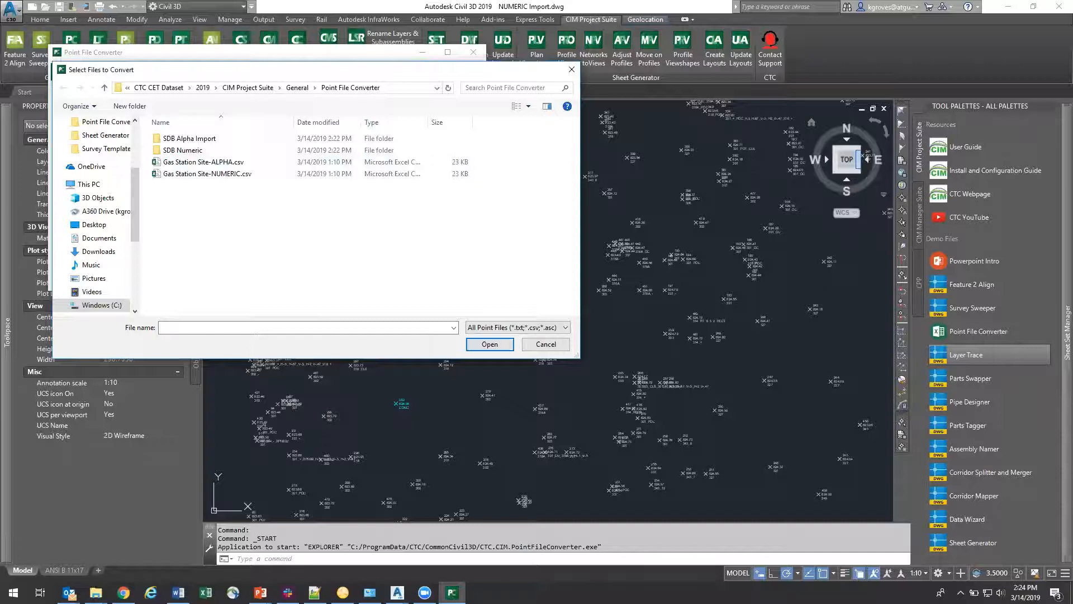
key("alt+Tab")
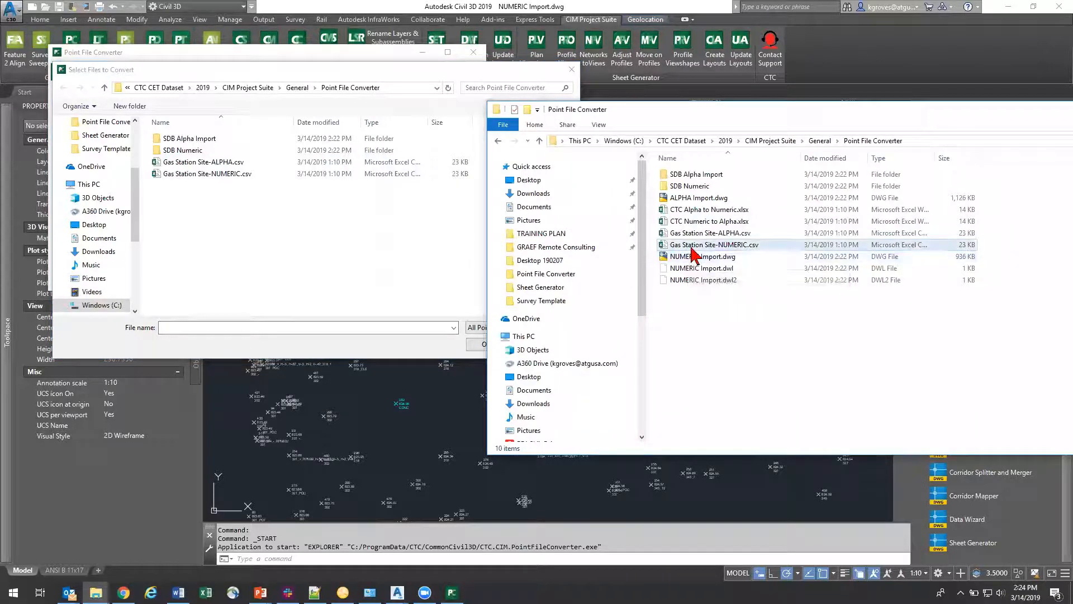
left_click(363, 250)
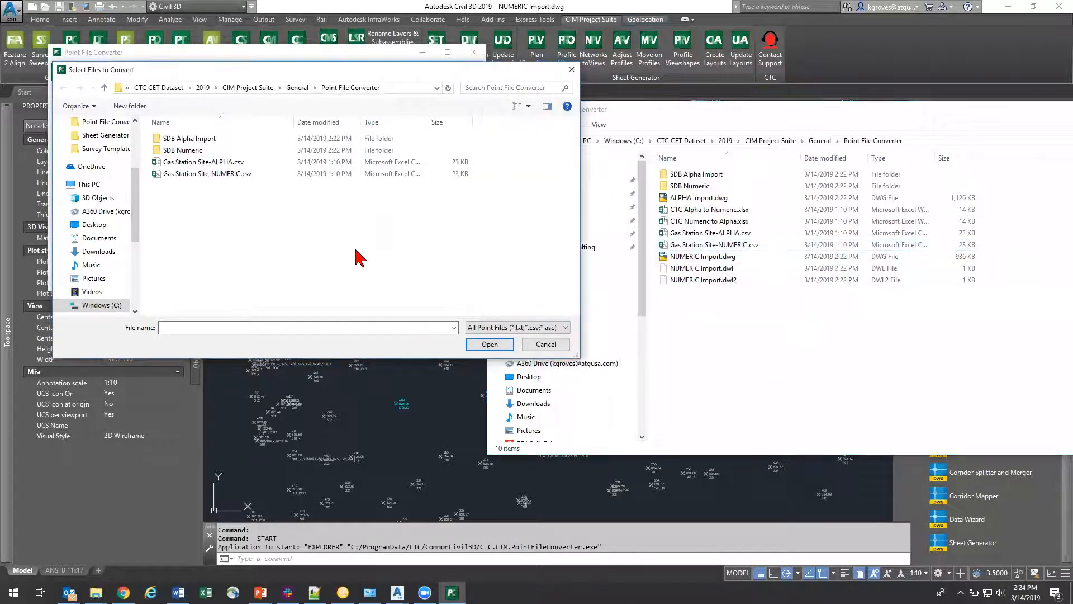
left_click(244, 177)
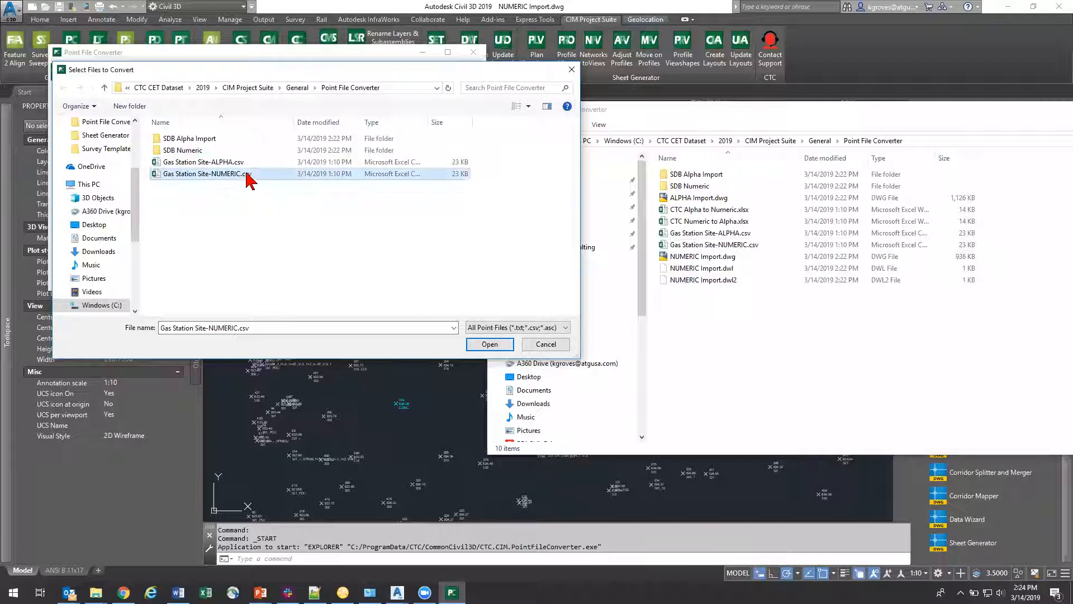
double_click(247, 177)
left_click(793, 123)
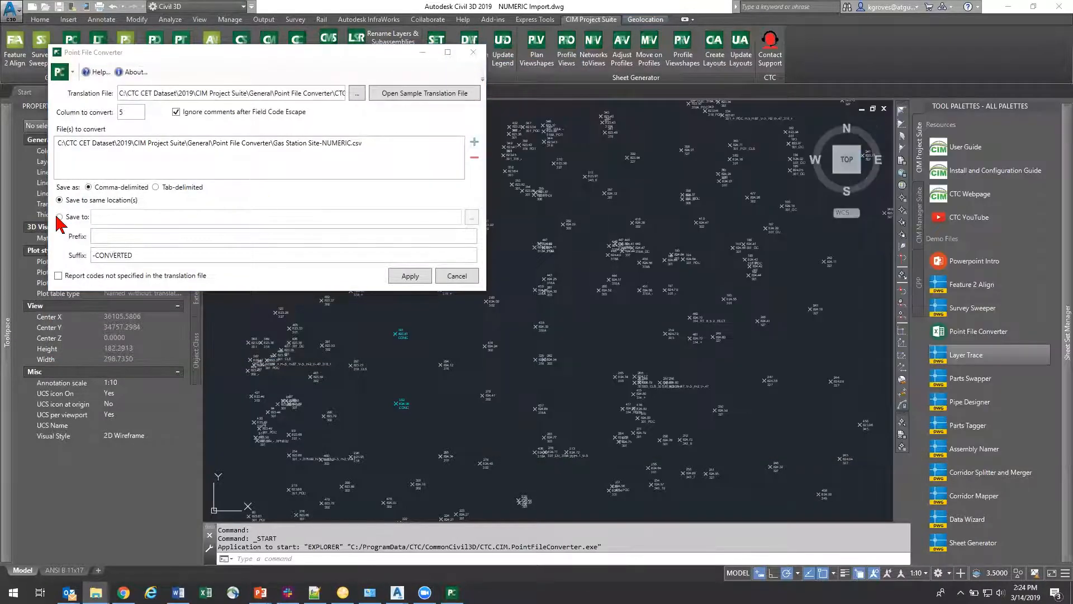
Step: Set the converted output to save to C:\CTC CET Dataset\2019\CIM Project Suite\General\Point File Converter
left_click(59, 216)
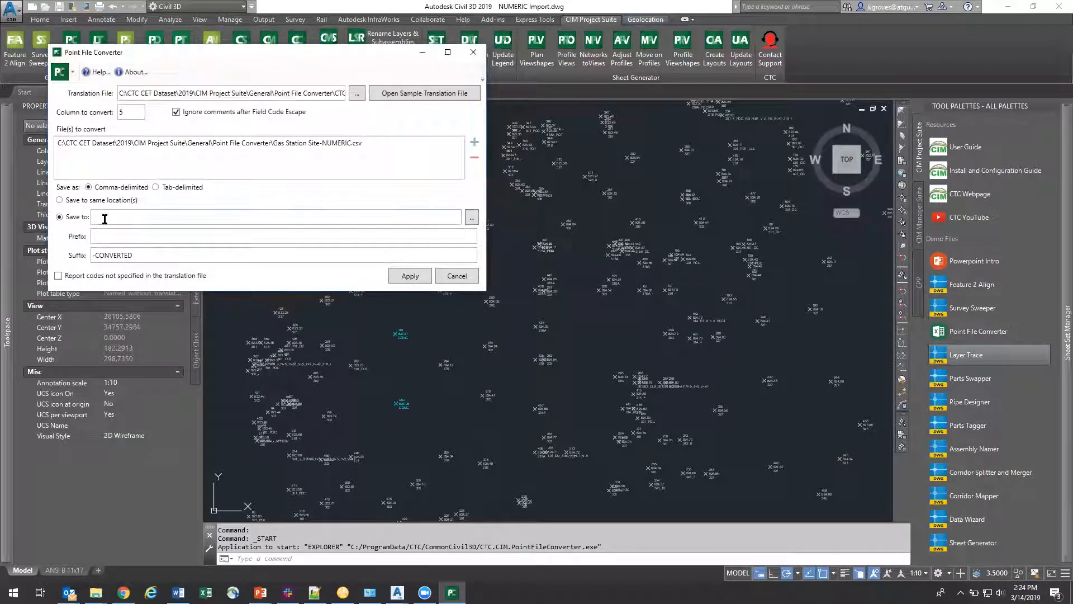
left_click(472, 217)
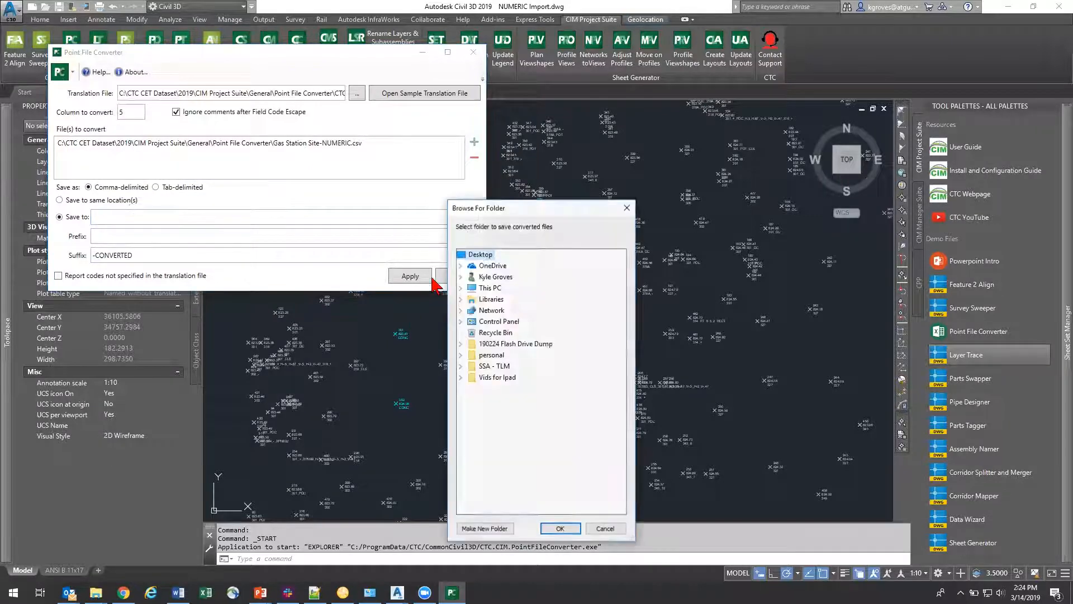
double_click(472, 288)
left_click(471, 389)
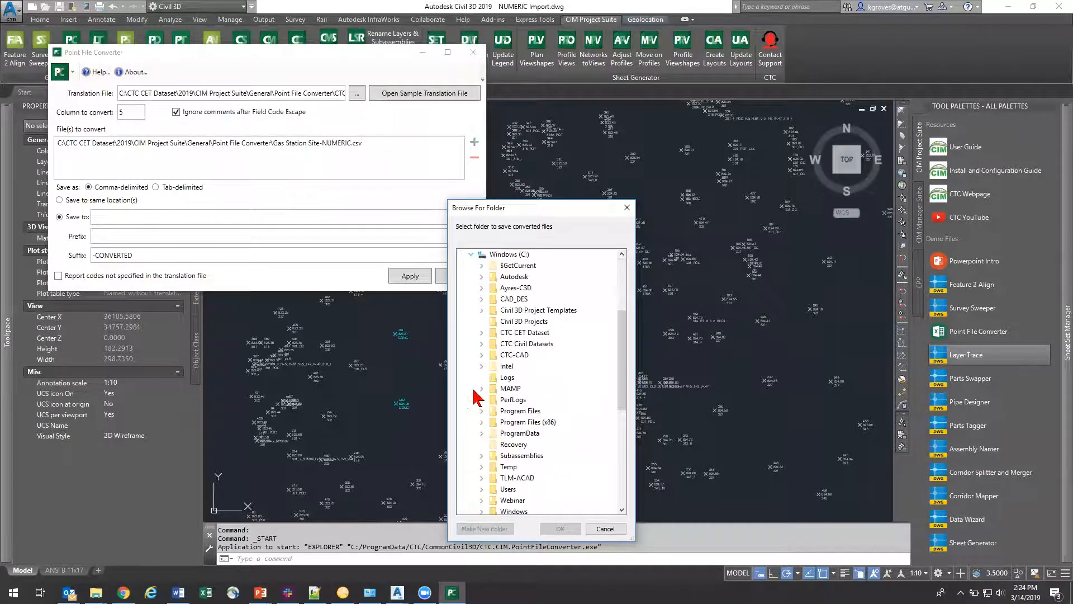
left_click(481, 332)
left_click(492, 343)
left_click(503, 366)
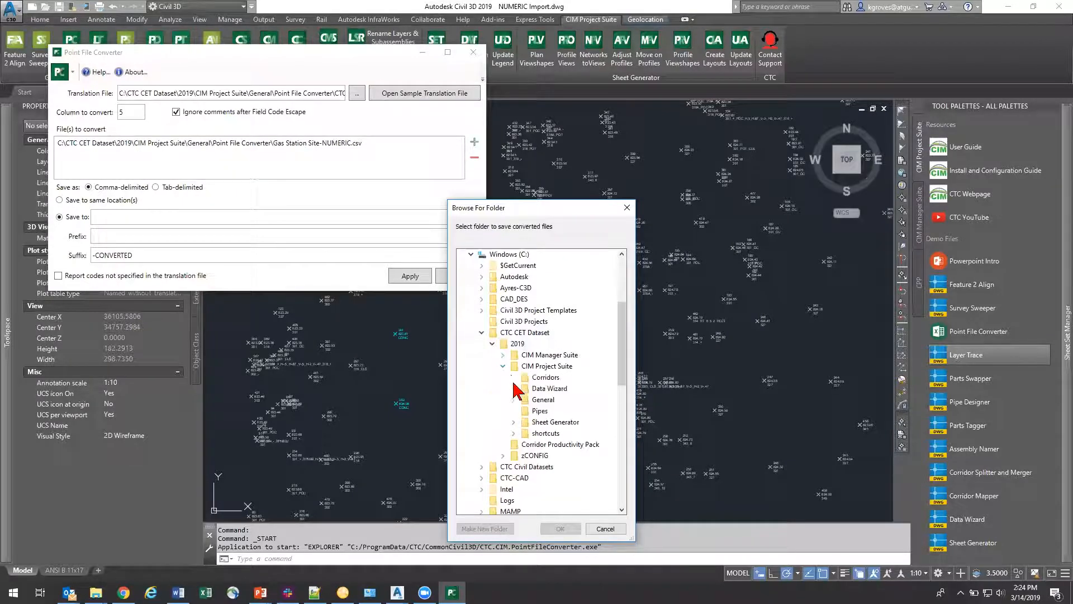
left_click(513, 399)
left_click(524, 410)
left_click(536, 412)
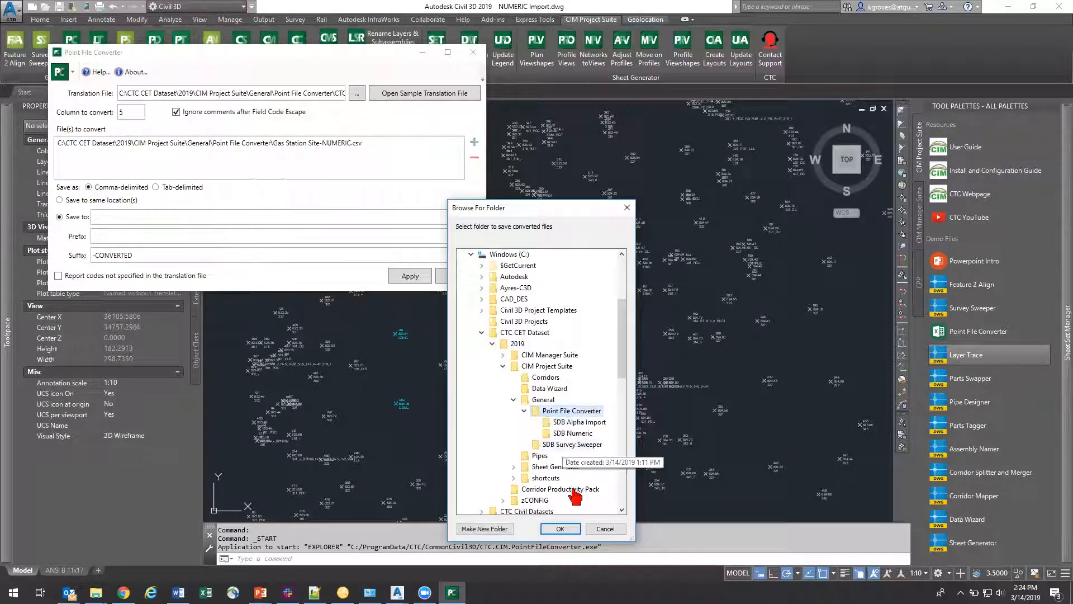
left_click(560, 528)
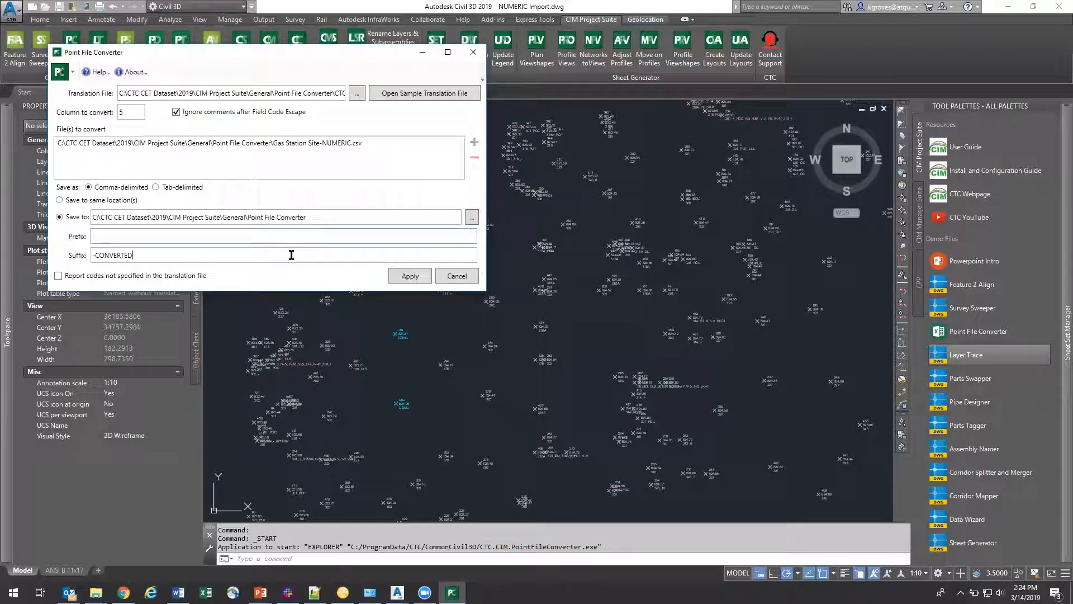
Step: Run the point file conversion and open Gas Station Site-NUMERIC-CONVERTED.csv from the output folder in Excel
left_click(416, 277)
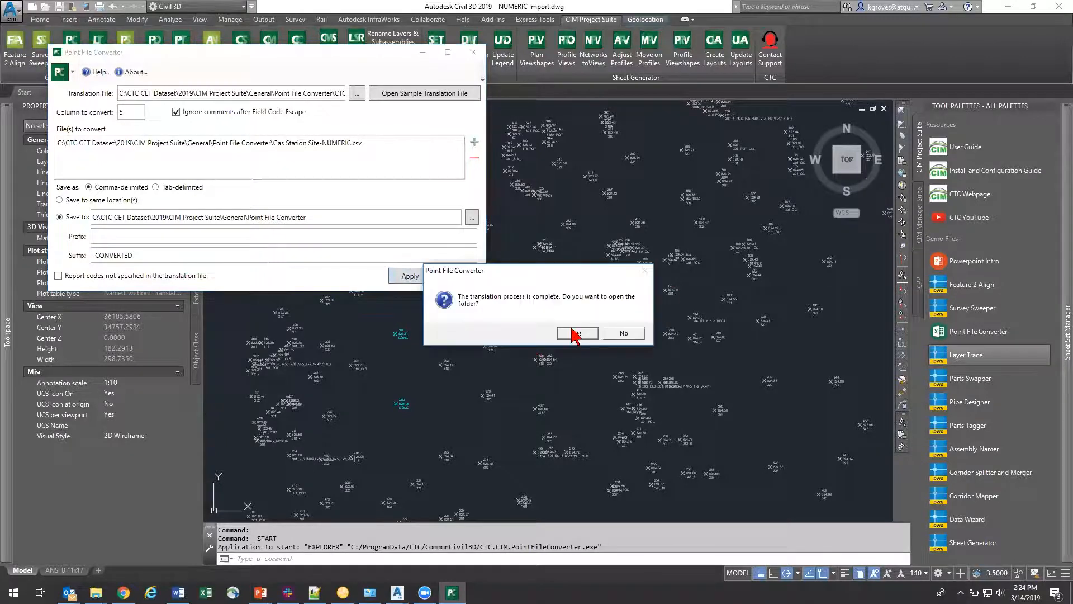
left_click(584, 337)
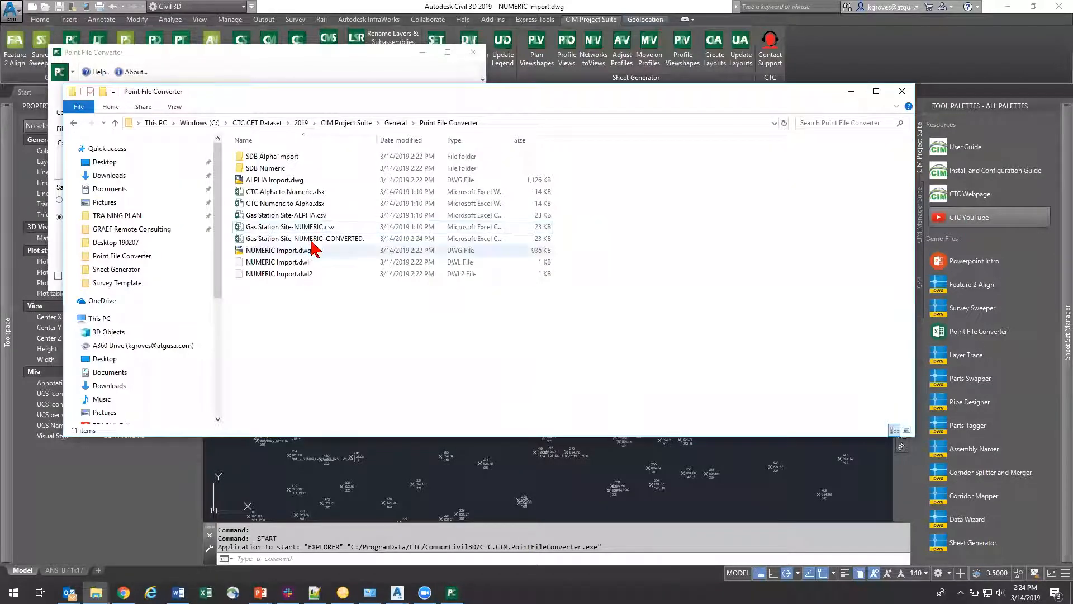
left_click(344, 238)
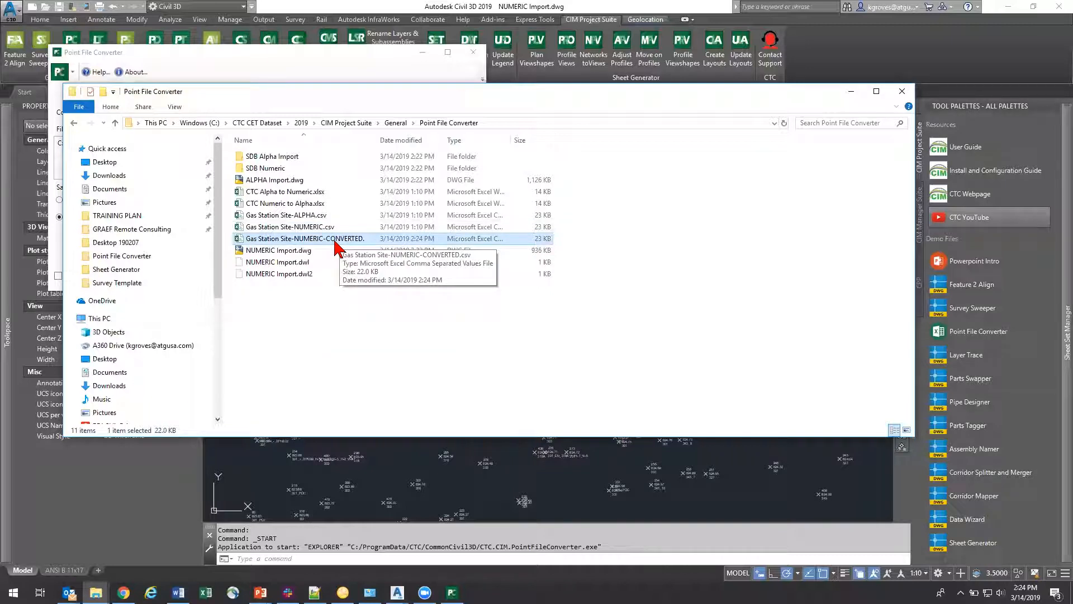
double_click(335, 240)
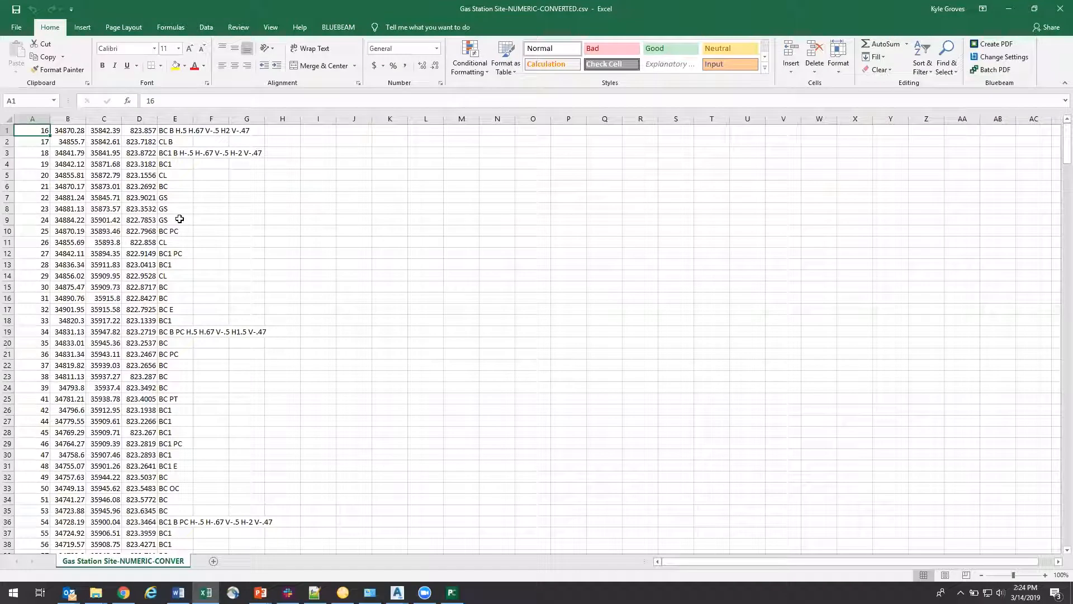
Step: Examine the converted point codes in column E of the spreadsheet
left_click_drag(176, 132, 184, 520)
scroll(172, 424, "down", 7)
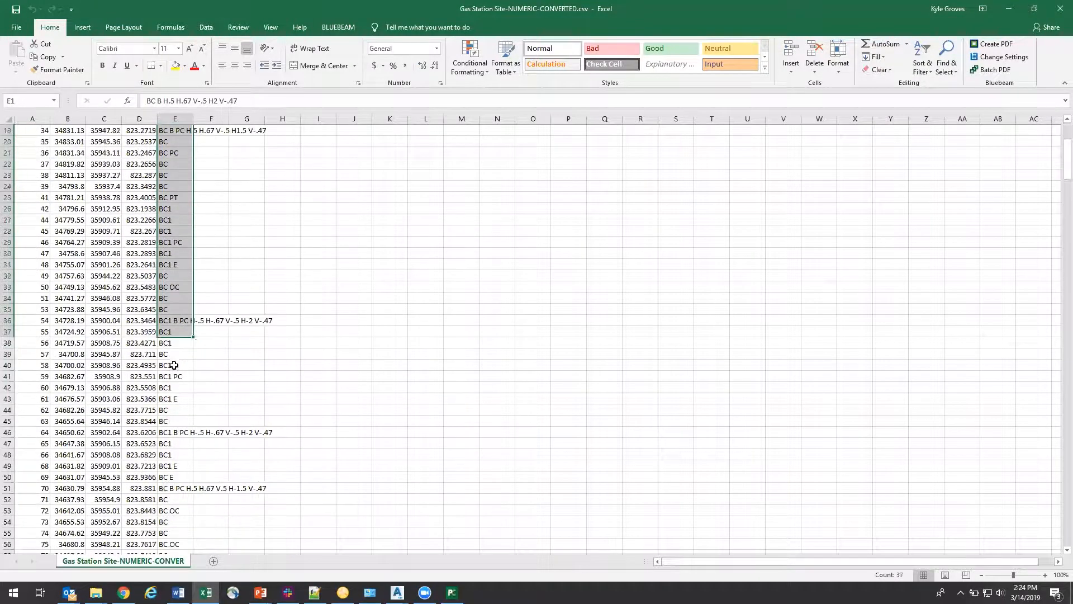
left_click(173, 302)
left_click_drag(173, 301, 185, 525)
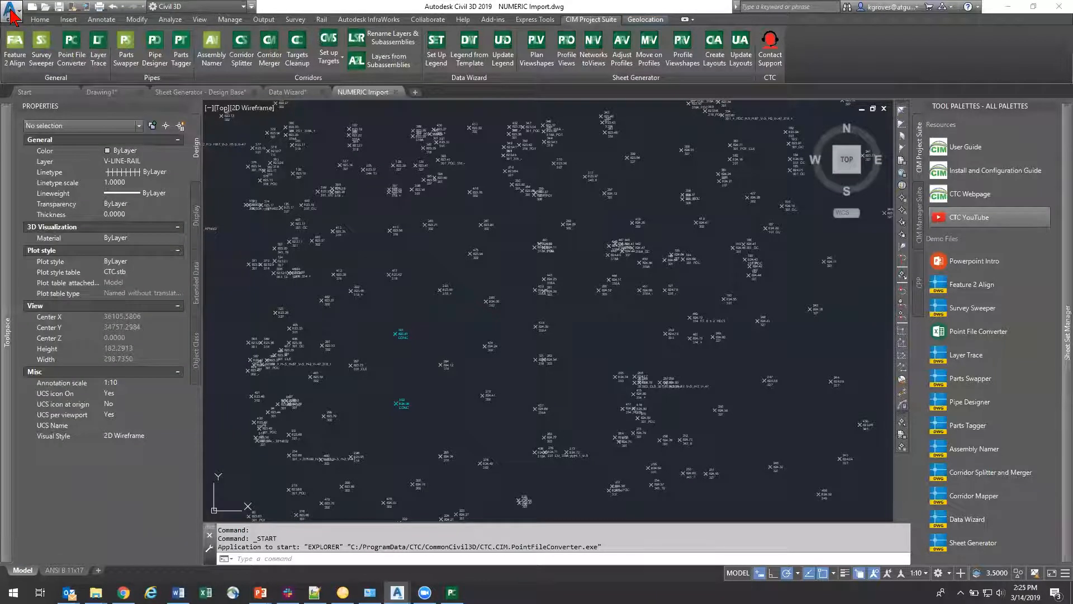
Step: Switch back to Civil 3D and create a new drawing
left_click(11, 10)
key("Escape")
double_click(361, 169)
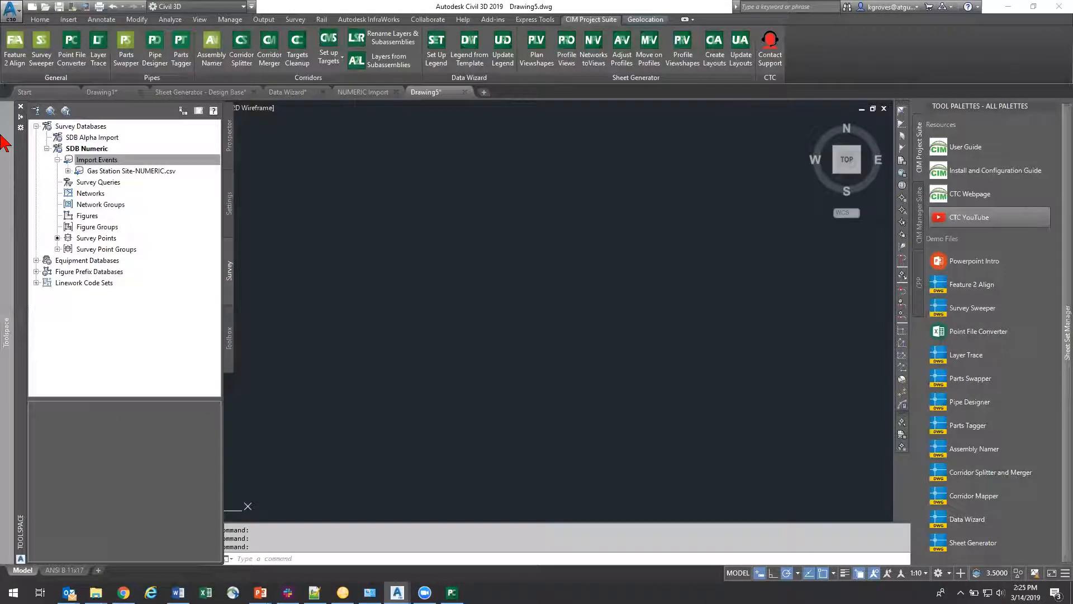
Step: Create a new local survey database named SDB PFC to ALPHA
right_click(95, 133)
left_click(156, 138)
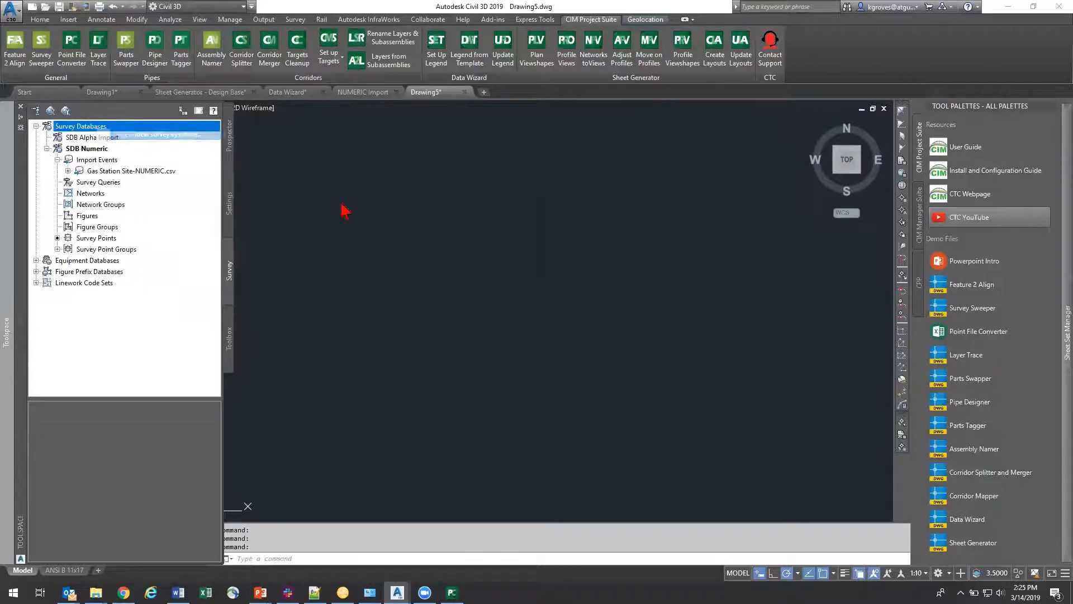
type("SDB PFC to ALPHA")
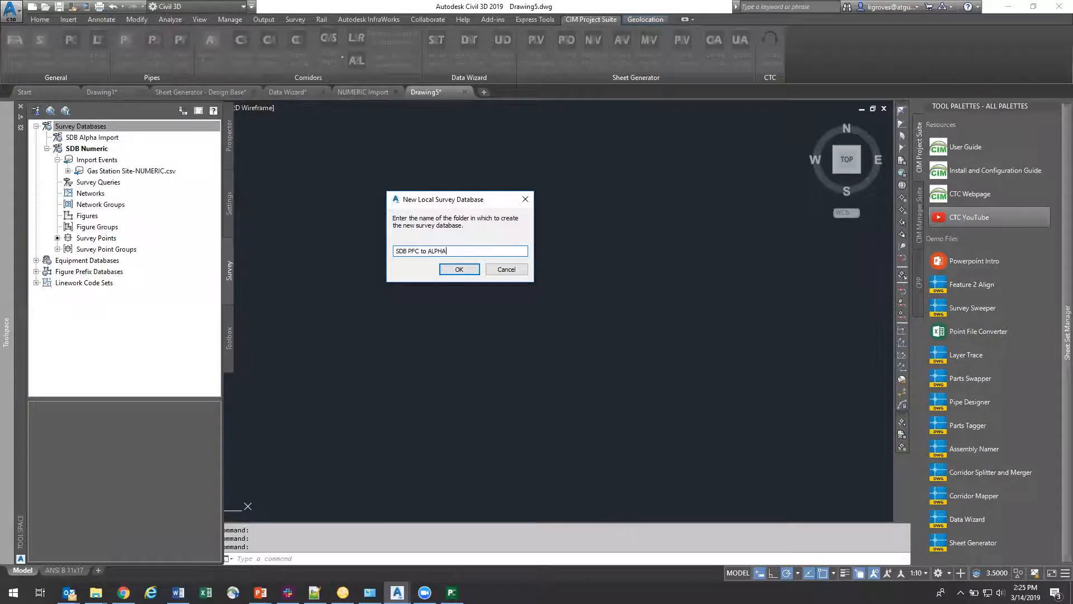
key("Return")
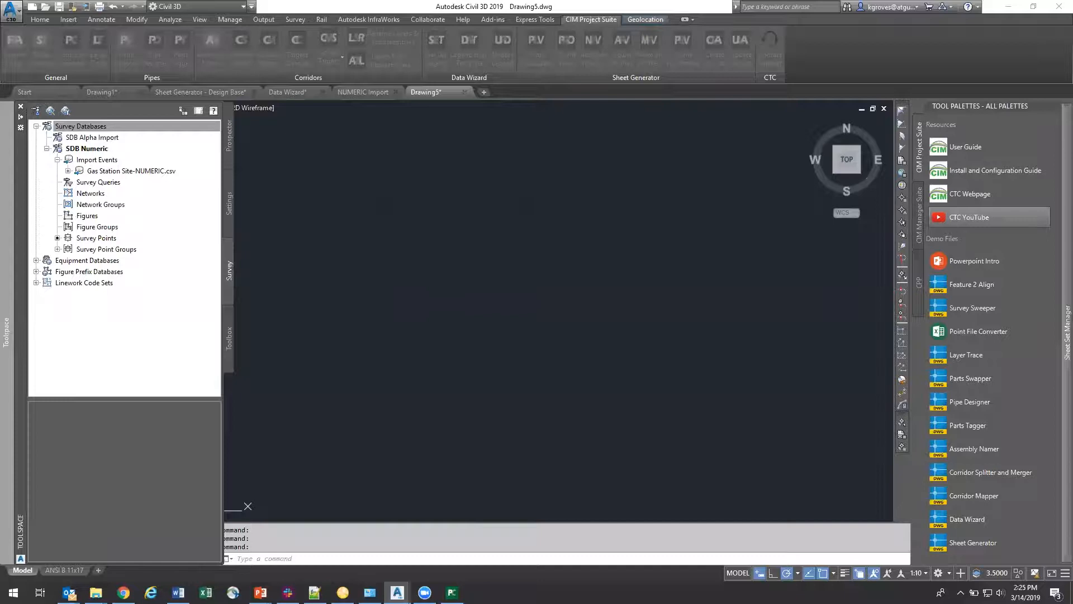
Step: Import the converted gas station point file as survey data into the SDB PFC to ALPHA database with no survey network
left_click(97, 171)
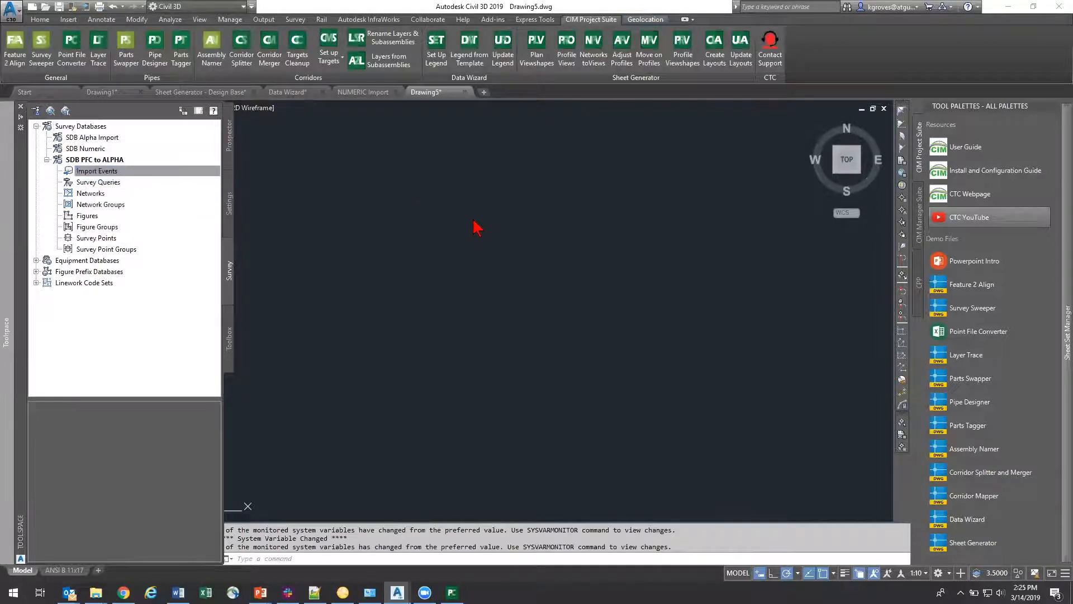
left_click(548, 360)
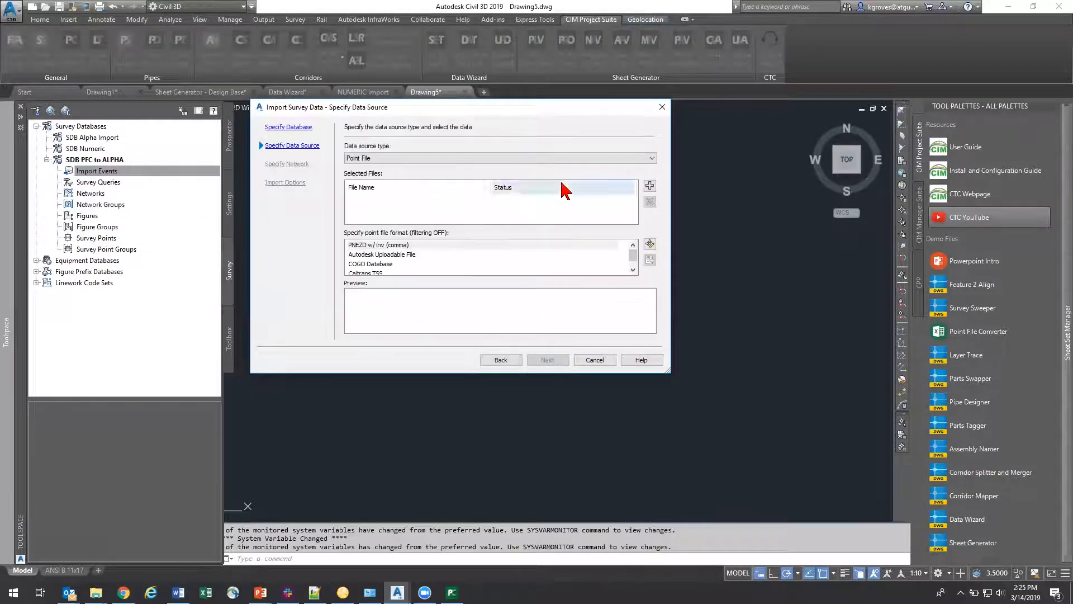
left_click(650, 187)
double_click(391, 202)
left_click(544, 360)
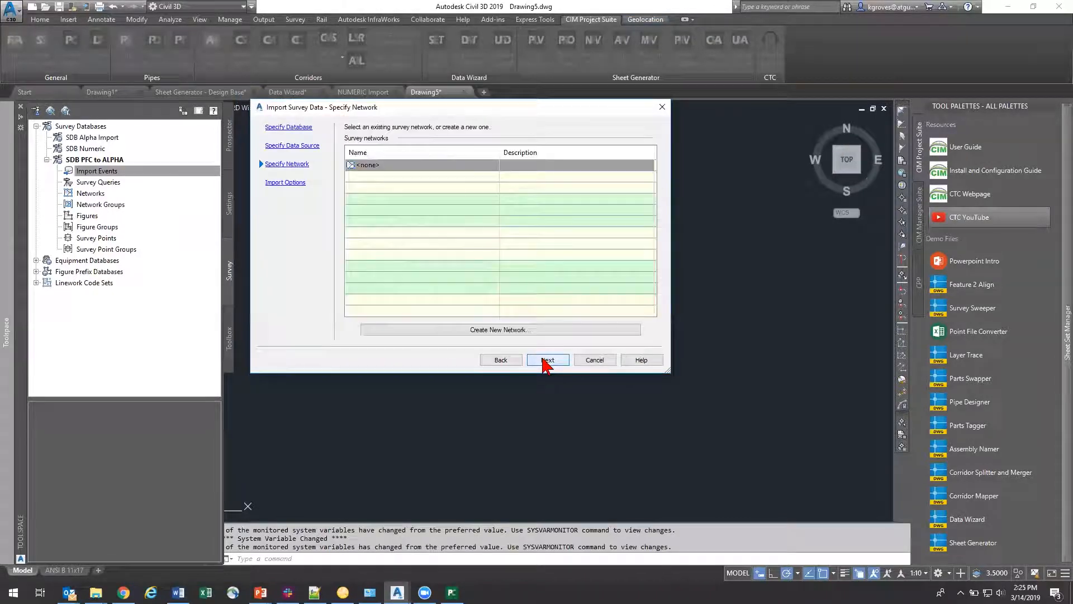
left_click(546, 360)
left_click(547, 361)
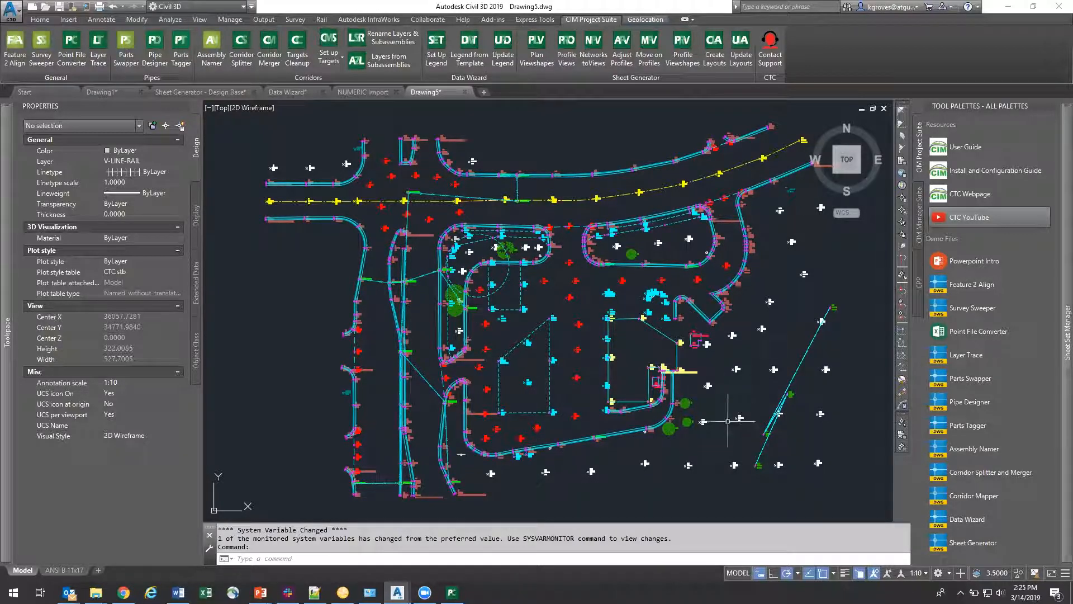
Step: Close the drawing with the converted survey points without saving, and close the NUMERIC Import drawing
mouse_move(481, 369)
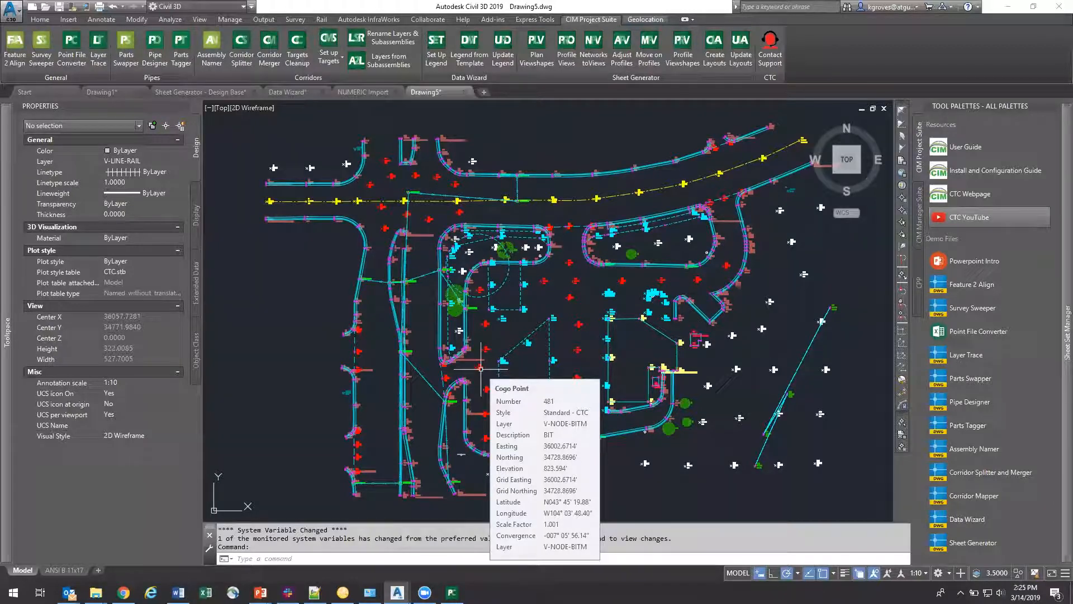
left_click(77, 49)
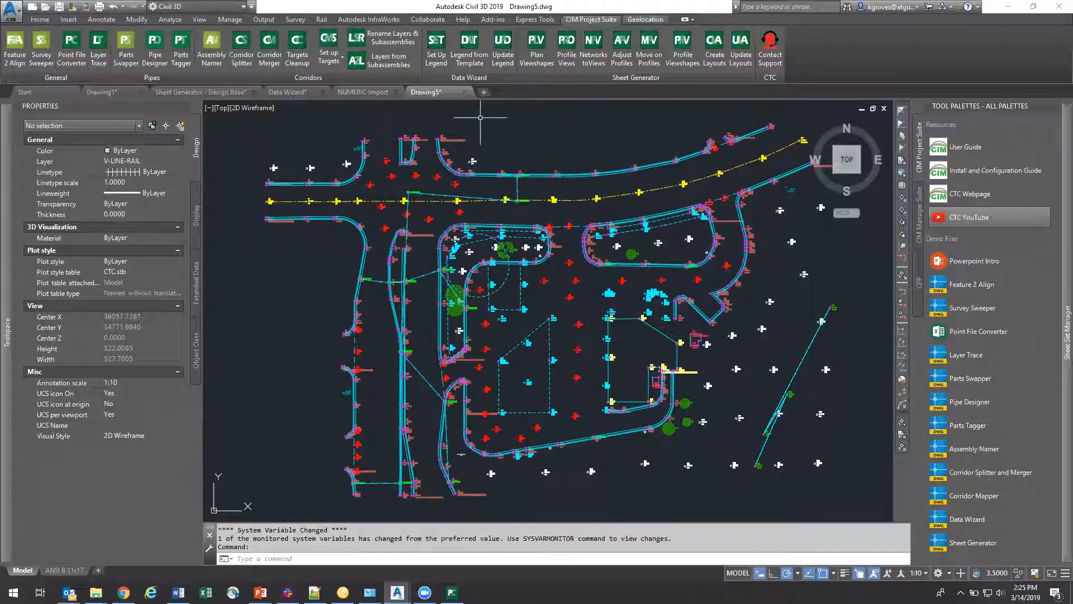
left_click(464, 92)
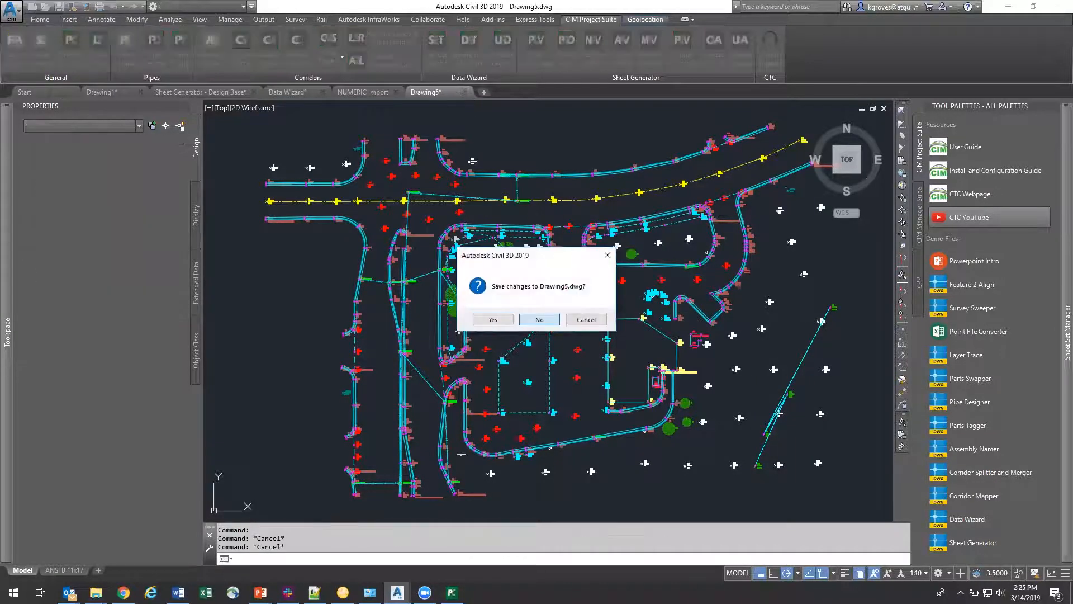
left_click(543, 317)
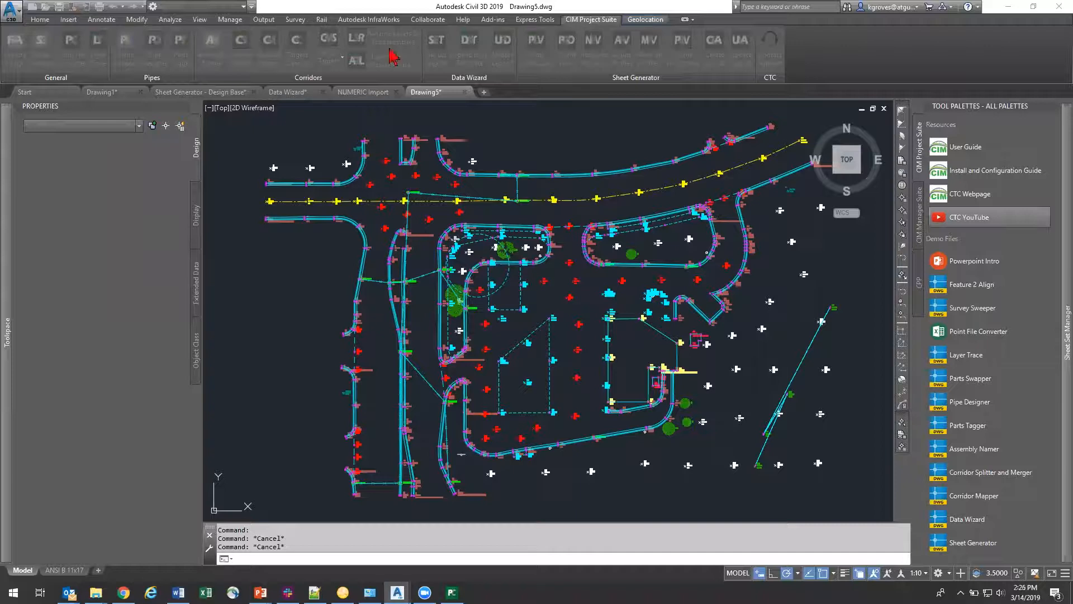
left_click(396, 92)
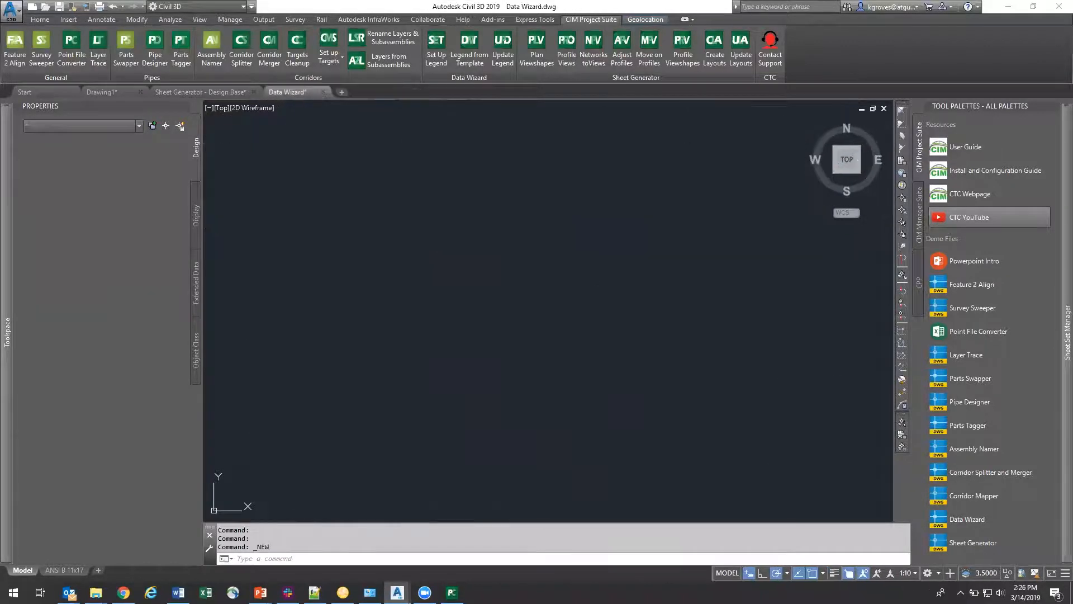
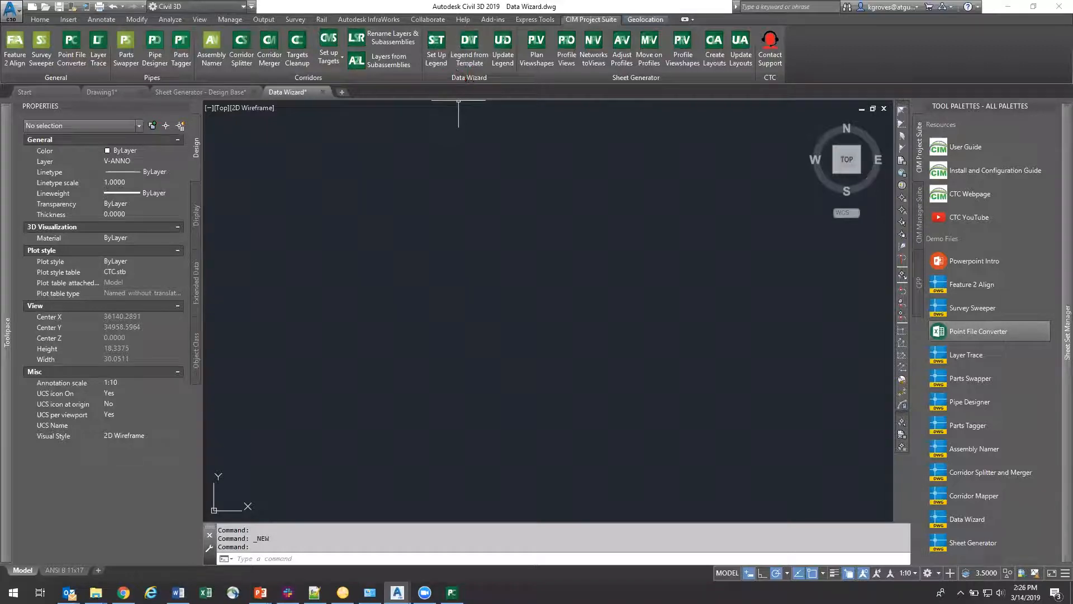
Step: Show the full extents of the site plan and start the legend setup, re-registering the licence with the prefilled details
middle_click(428, 295)
middle_click(428, 295)
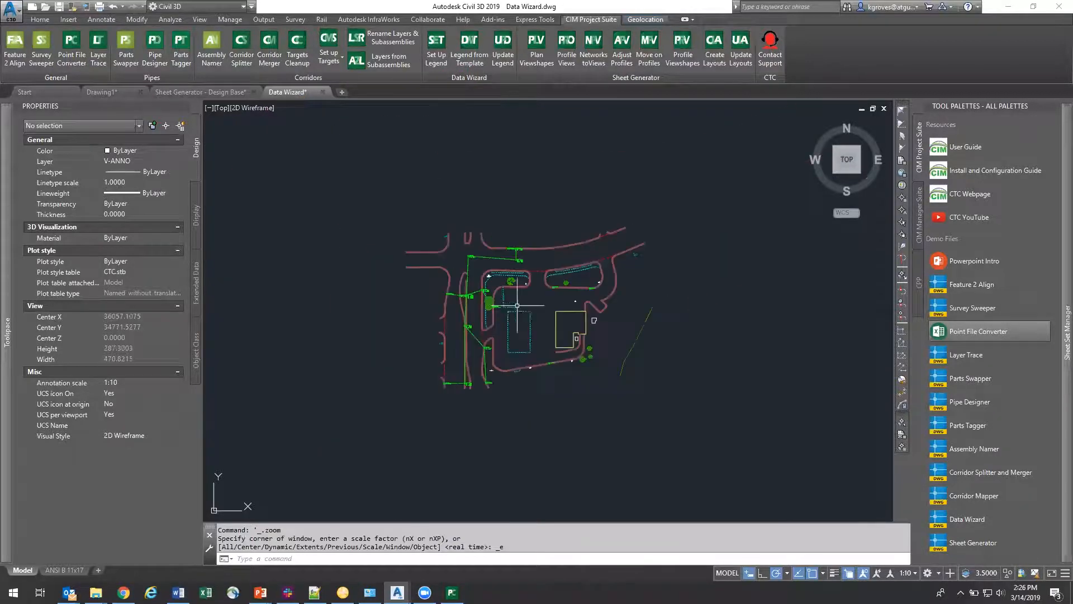
left_click(438, 61)
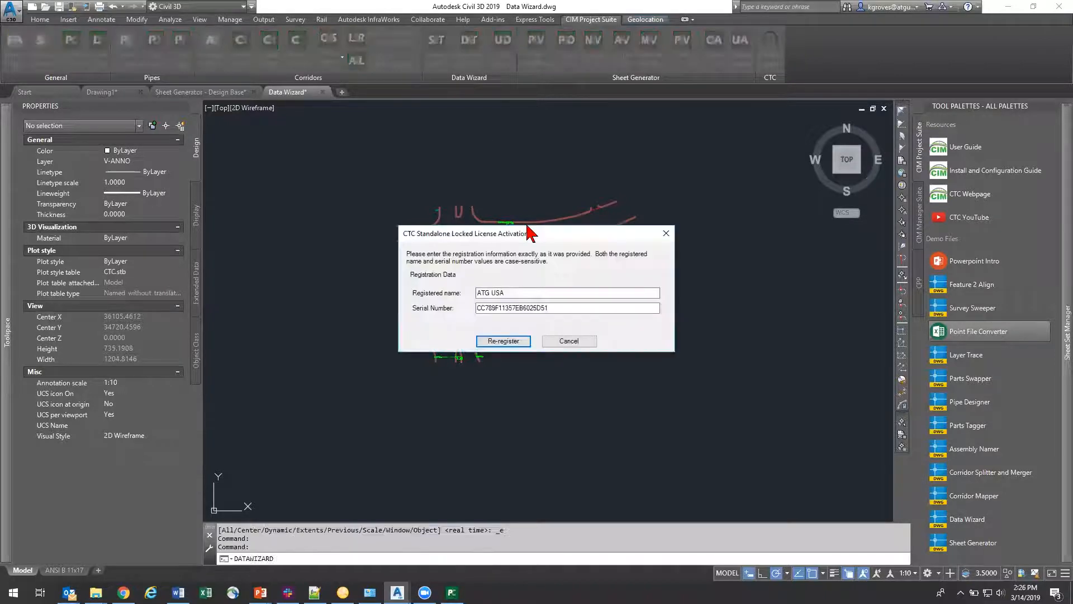
left_click(497, 342)
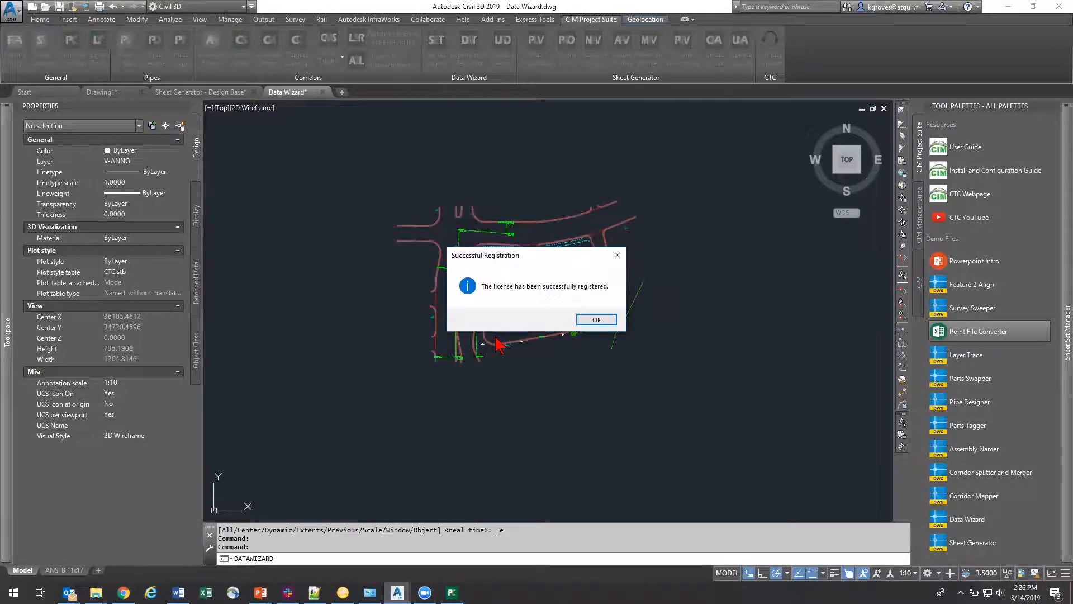
left_click(592, 322)
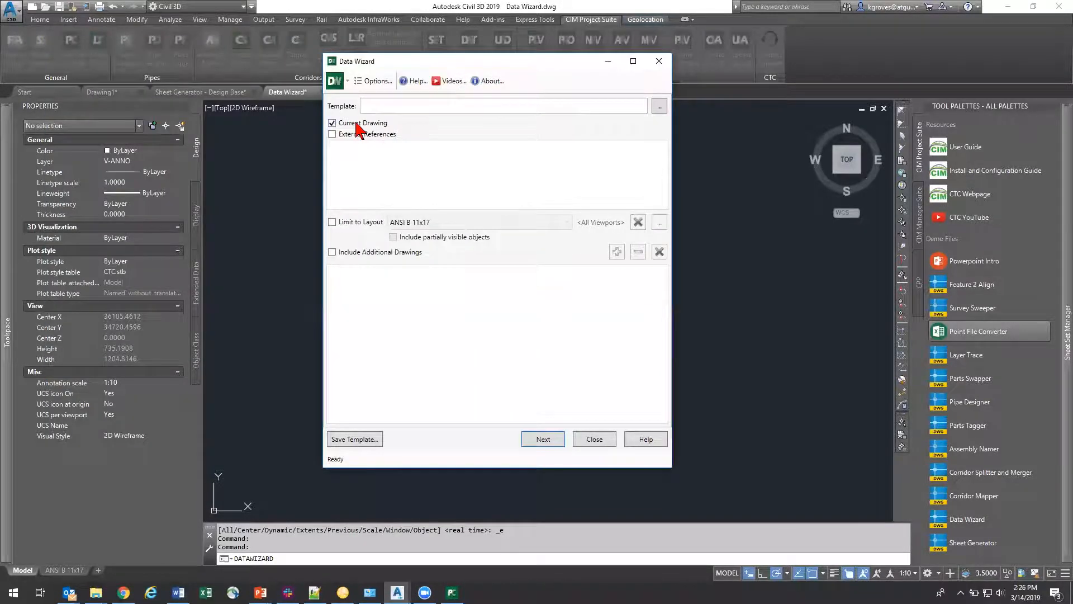
Step: Use only the current drawing as the legend source, excluding external references and additional drawings, and proceed to the object types
left_click(366, 136)
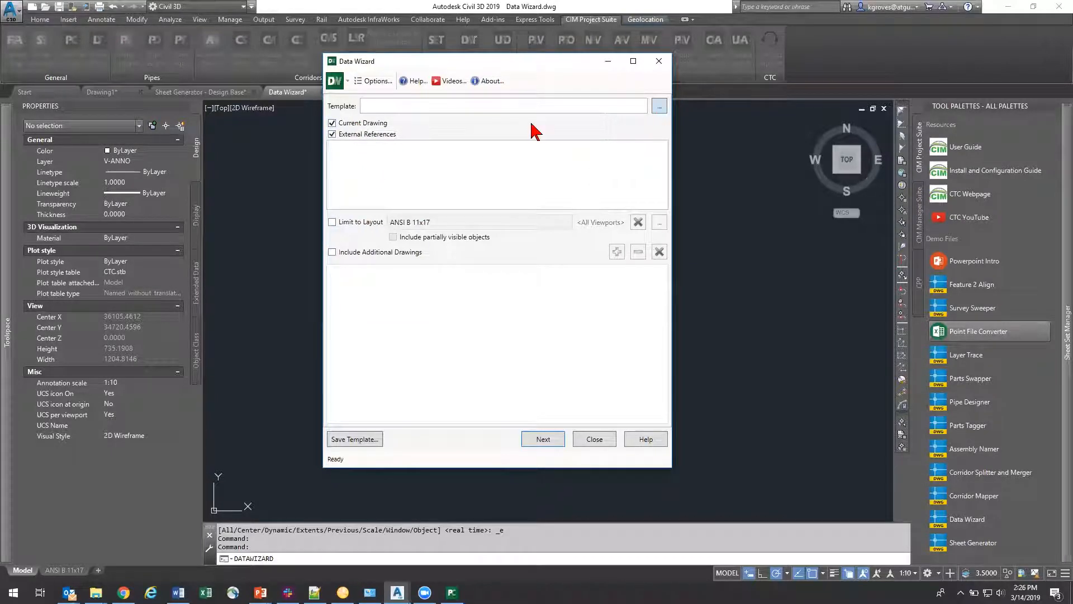
left_click(332, 134)
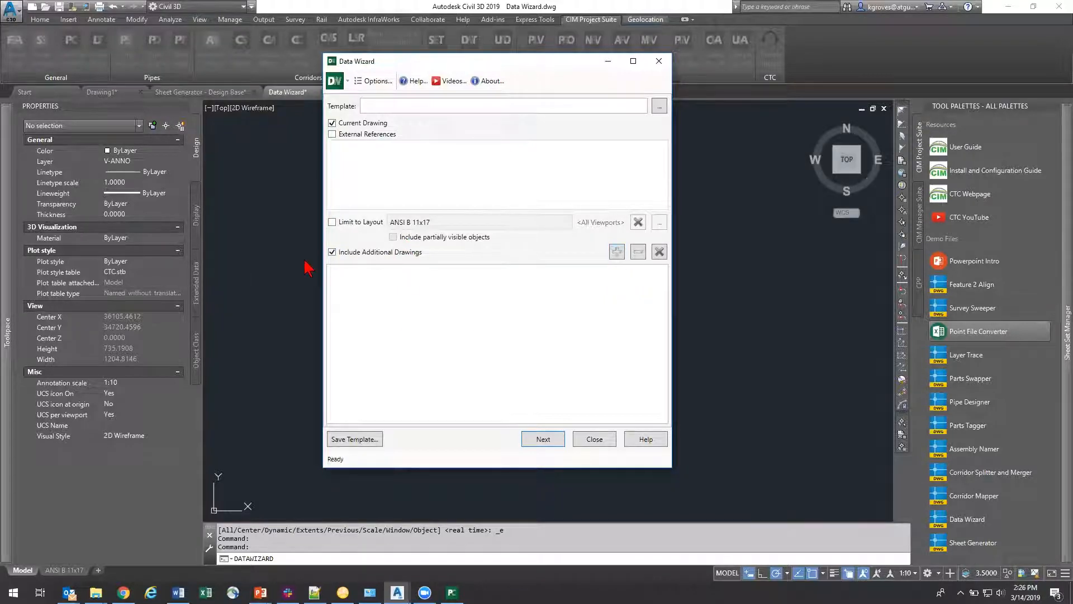
left_click(332, 252)
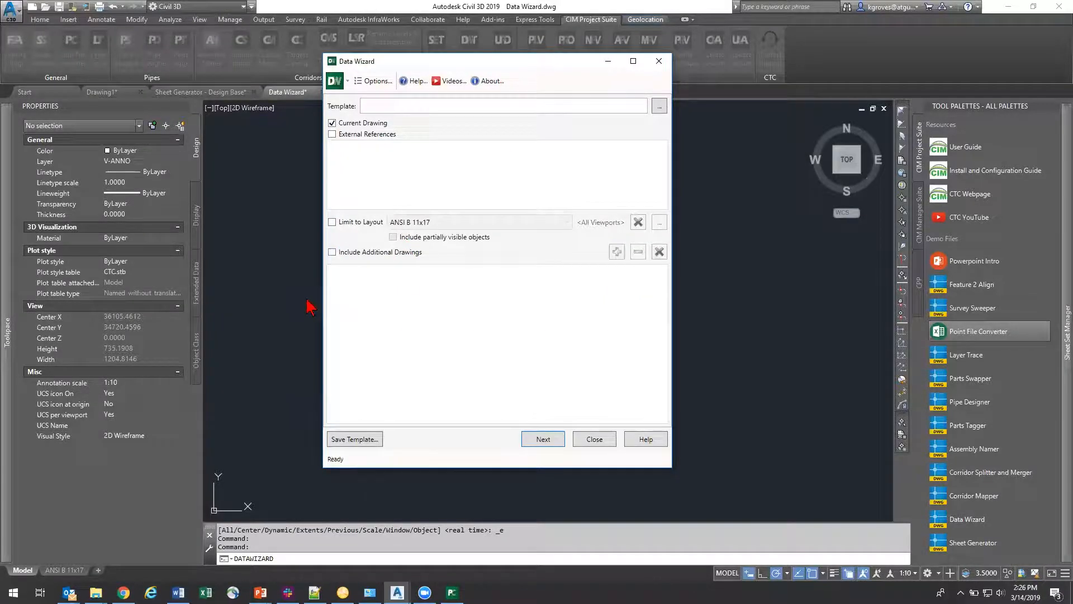
left_click(542, 439)
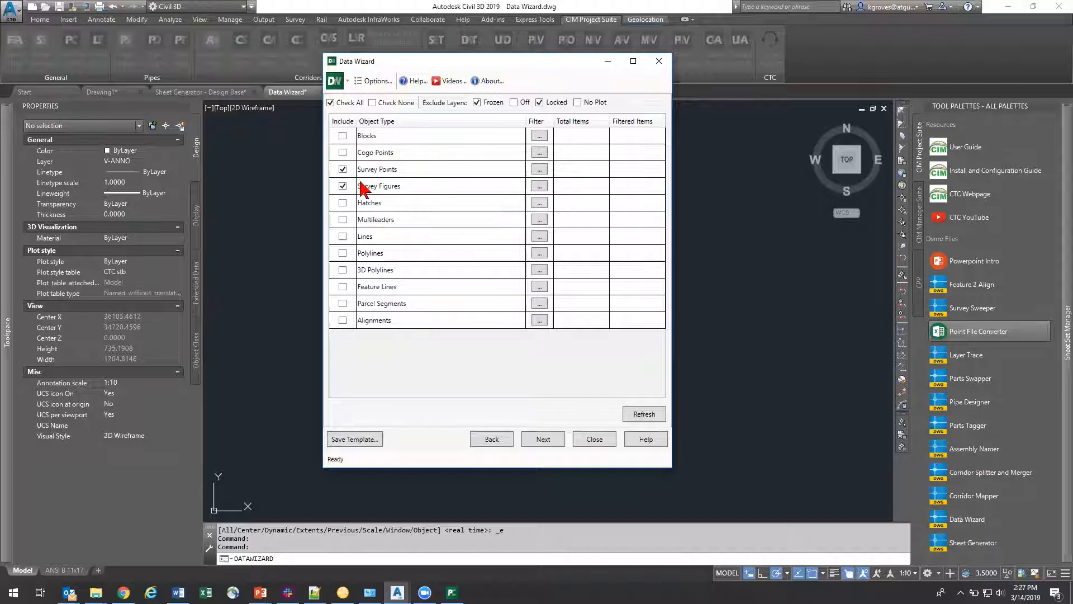
Step: Examine the include and exclude filters for Survey Points and leave them without saving changes
left_click(538, 169)
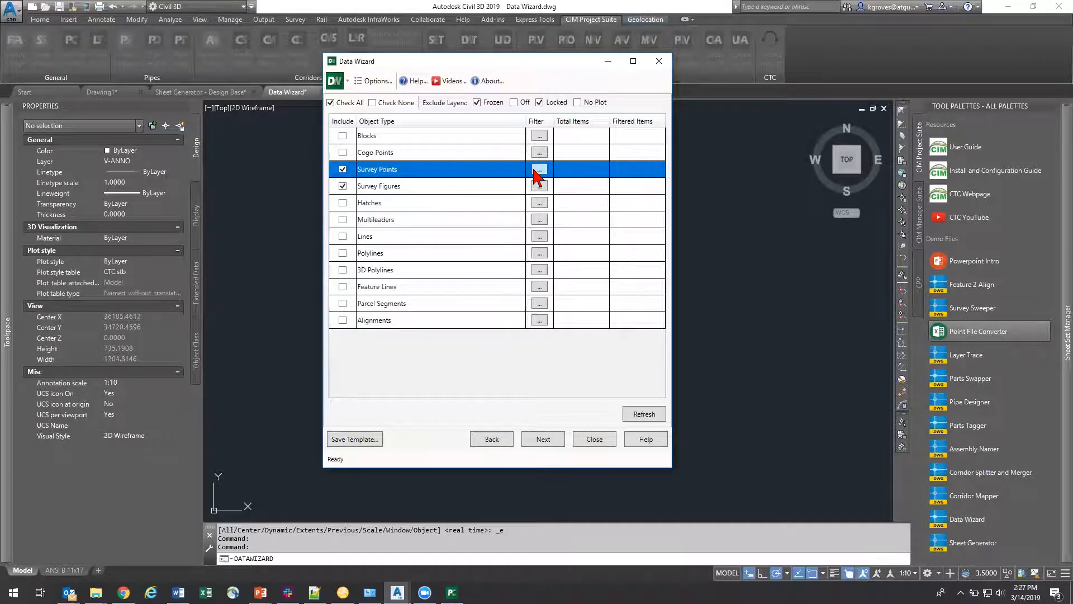
left_click(538, 170)
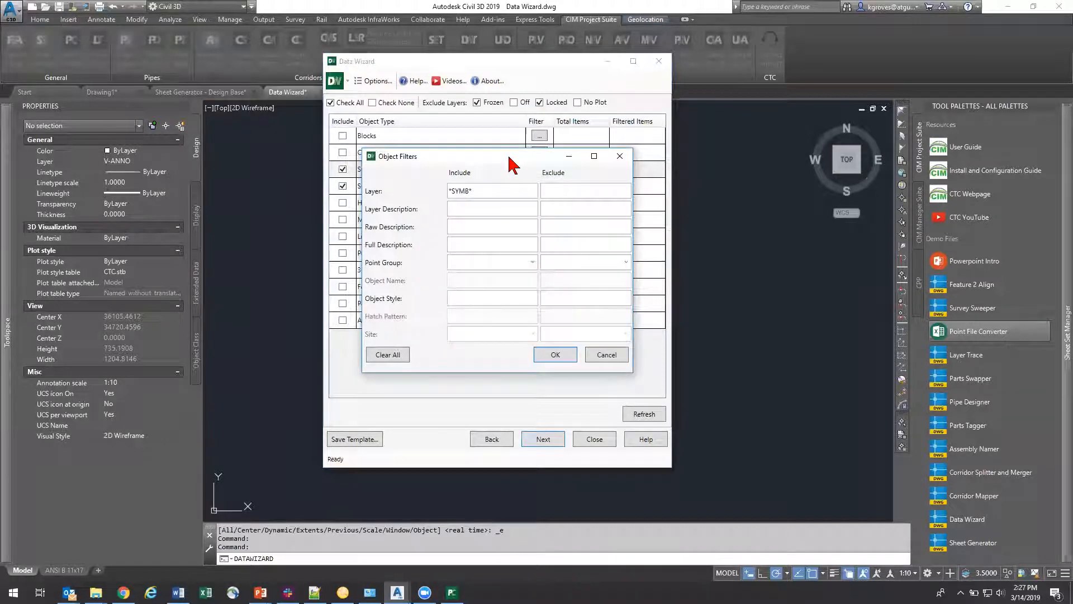
left_click_drag(509, 163, 606, 136)
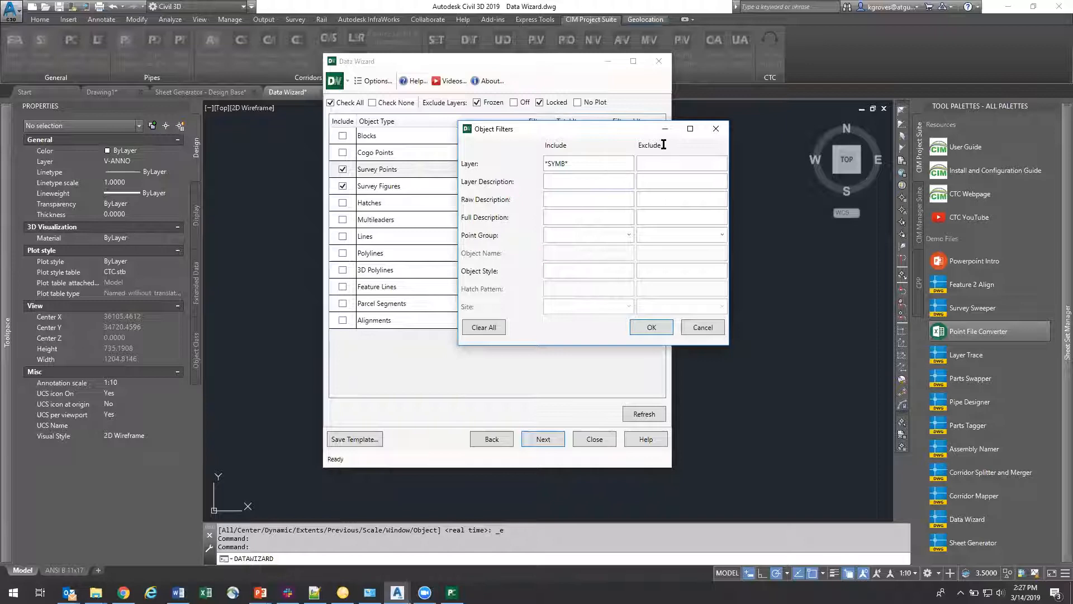
left_click_drag(574, 161, 533, 164)
left_click(701, 328)
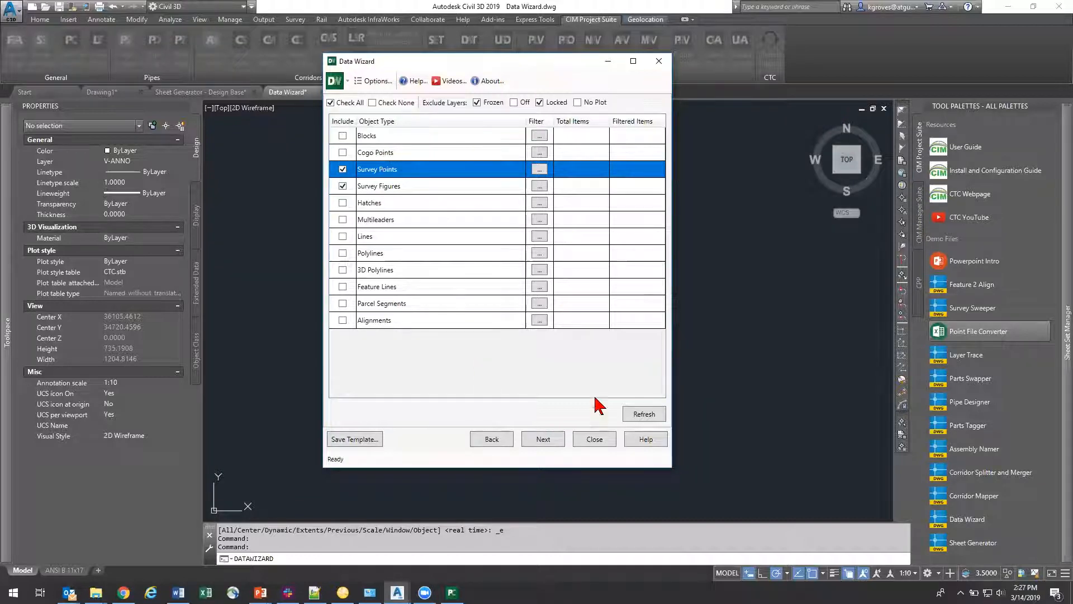
Step: Refresh the item counts for the included object types and review the Survey Points filter again
left_click(647, 414)
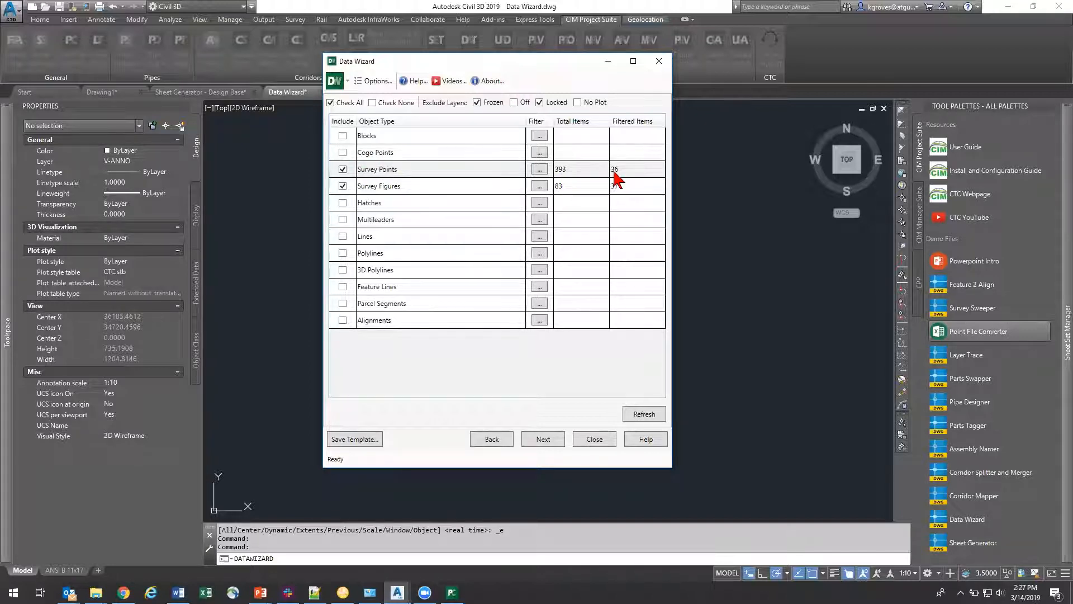
left_click(542, 171)
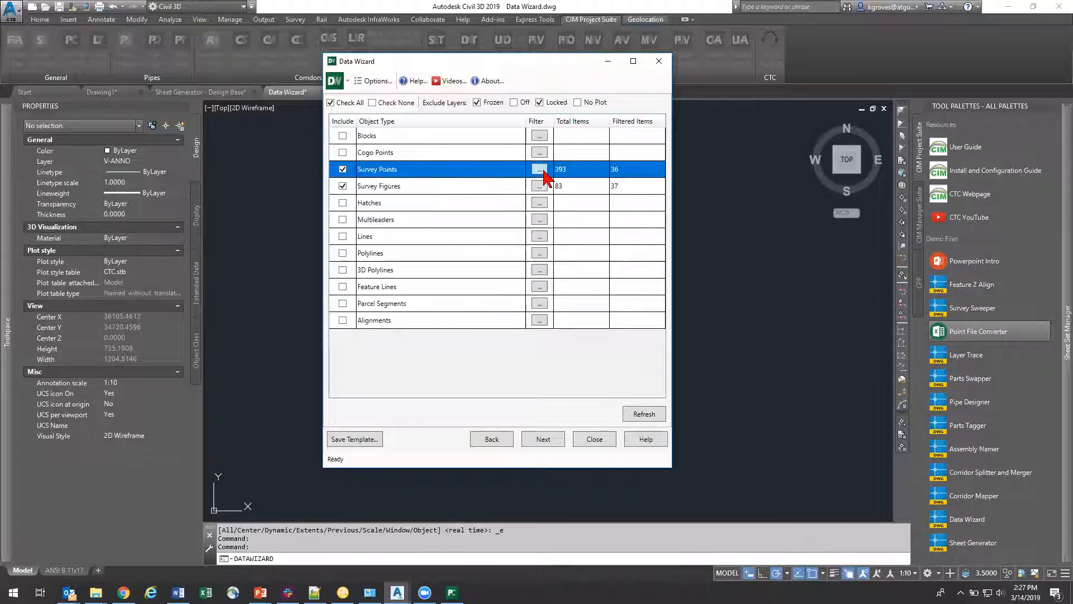
left_click(540, 170)
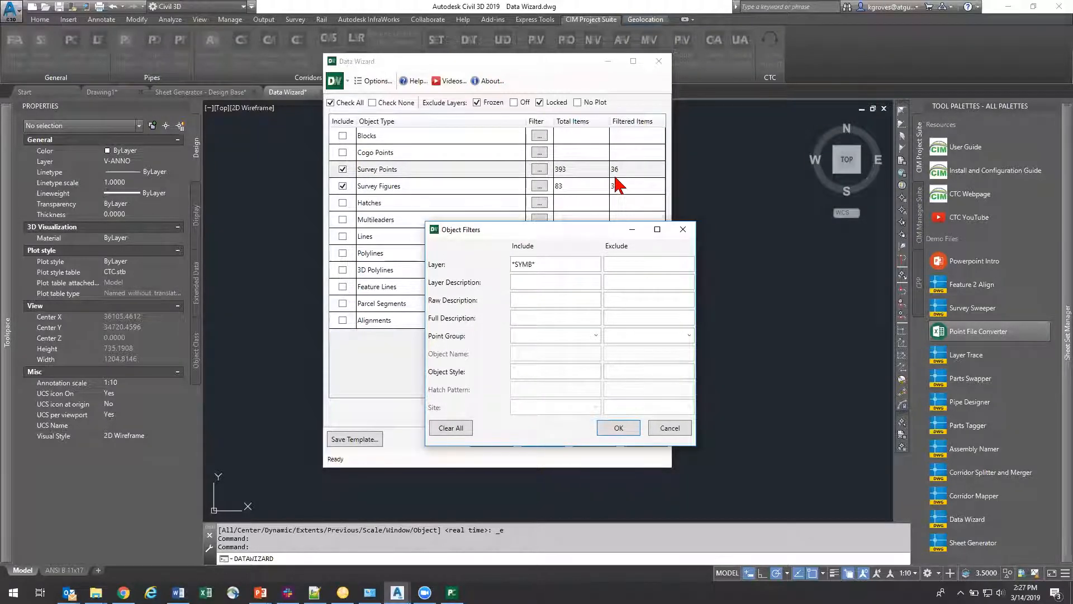
left_click(683, 229)
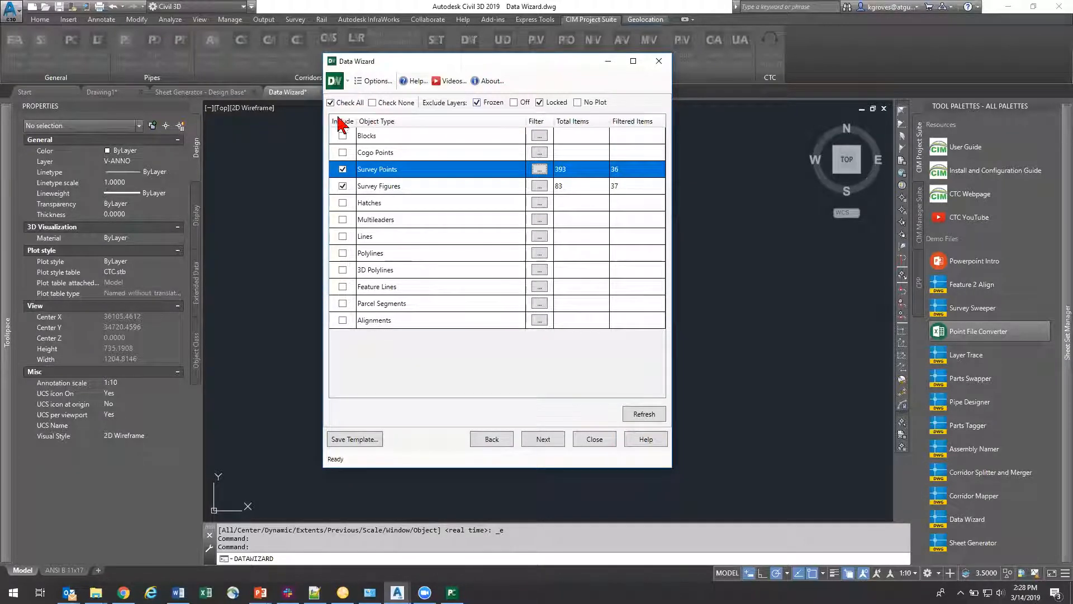
Step: Proceed to the extracted objects and exclude the three CB SDP E RPN catch basin entries from the survey points
left_click(542, 440)
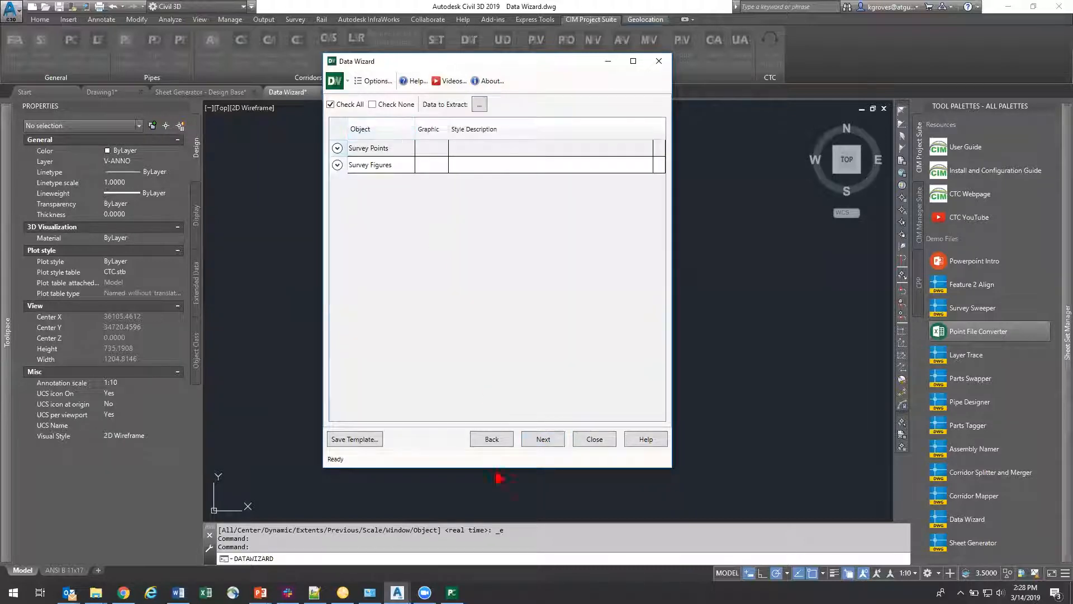
left_click(342, 150)
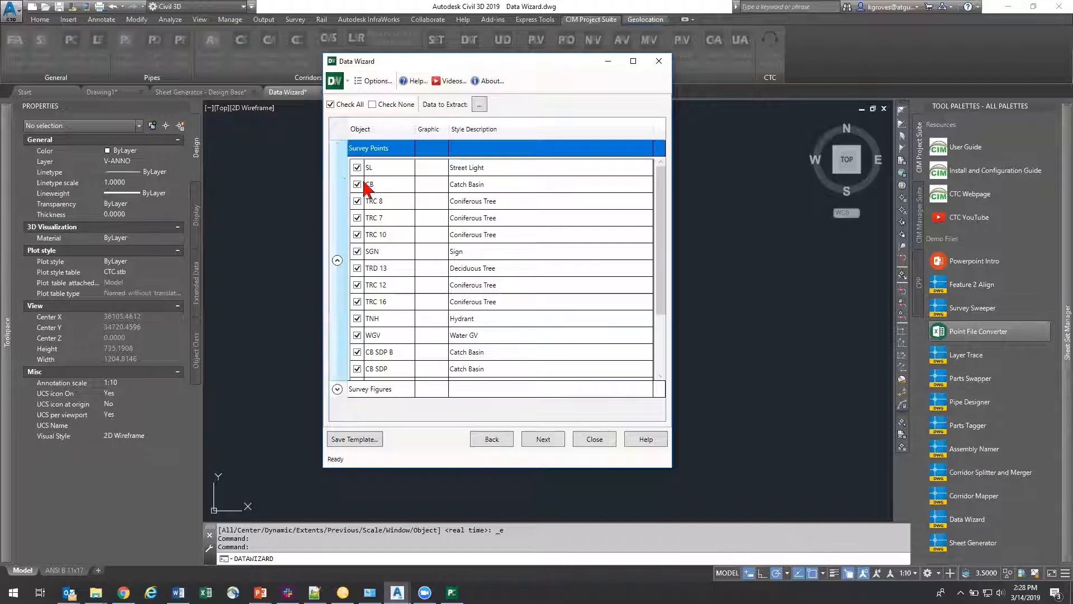
scroll(425, 251, "down", 3)
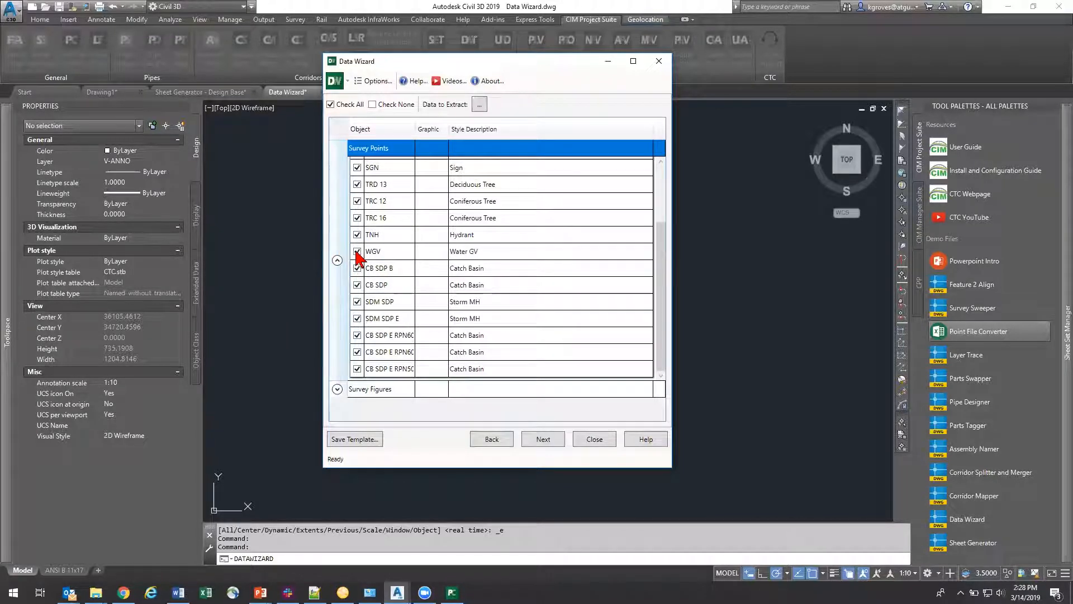
left_click(357, 335)
left_click(357, 352)
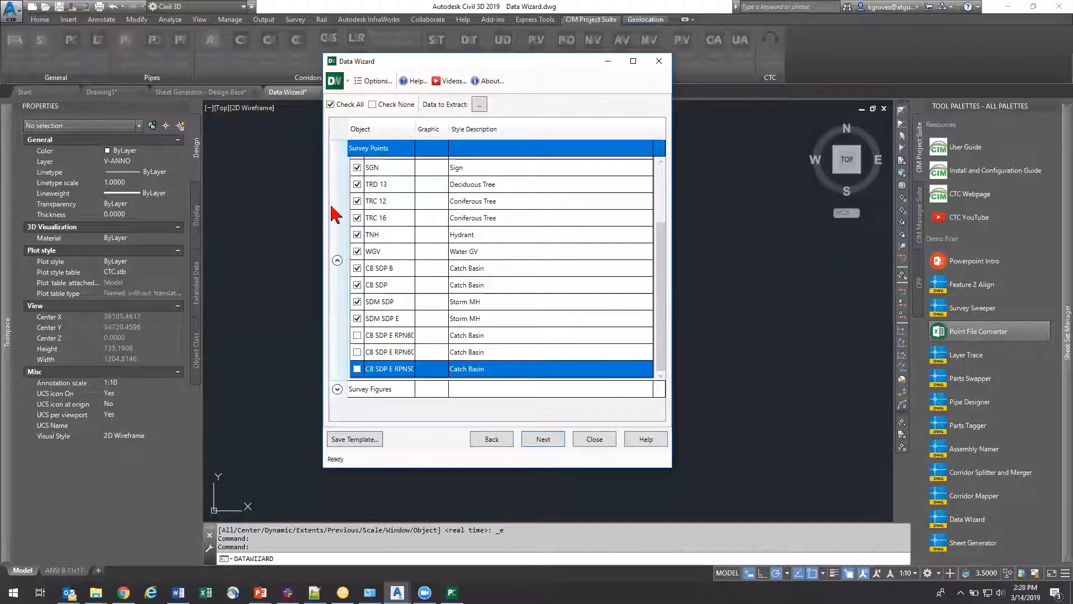
scroll(358, 251, "up", 2)
left_click(337, 260)
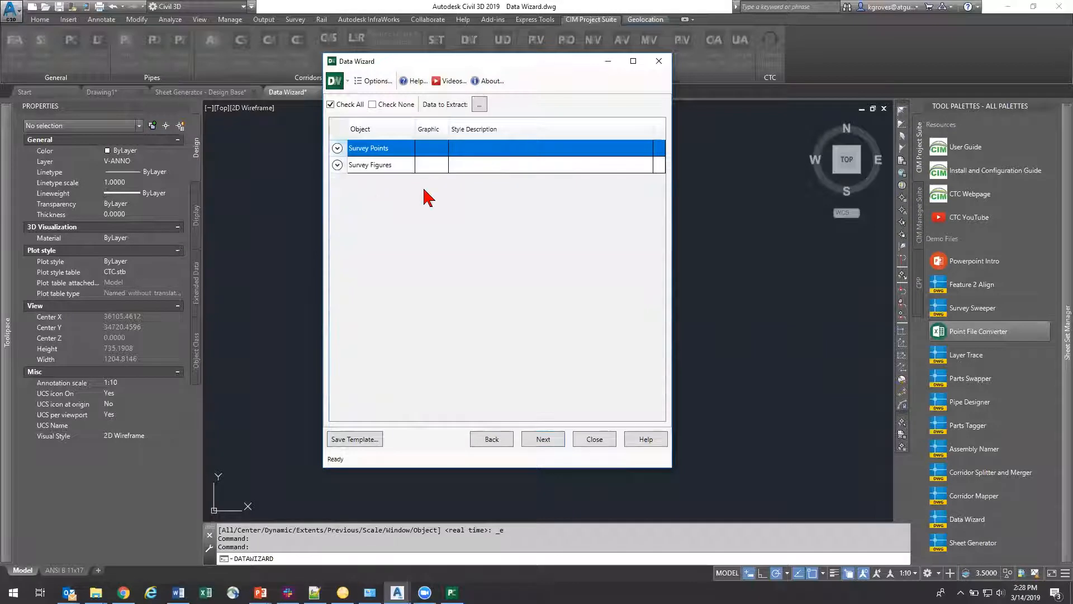
Step: Proceed to the legend output settings and review the data sorting options without changing them
left_click(542, 438)
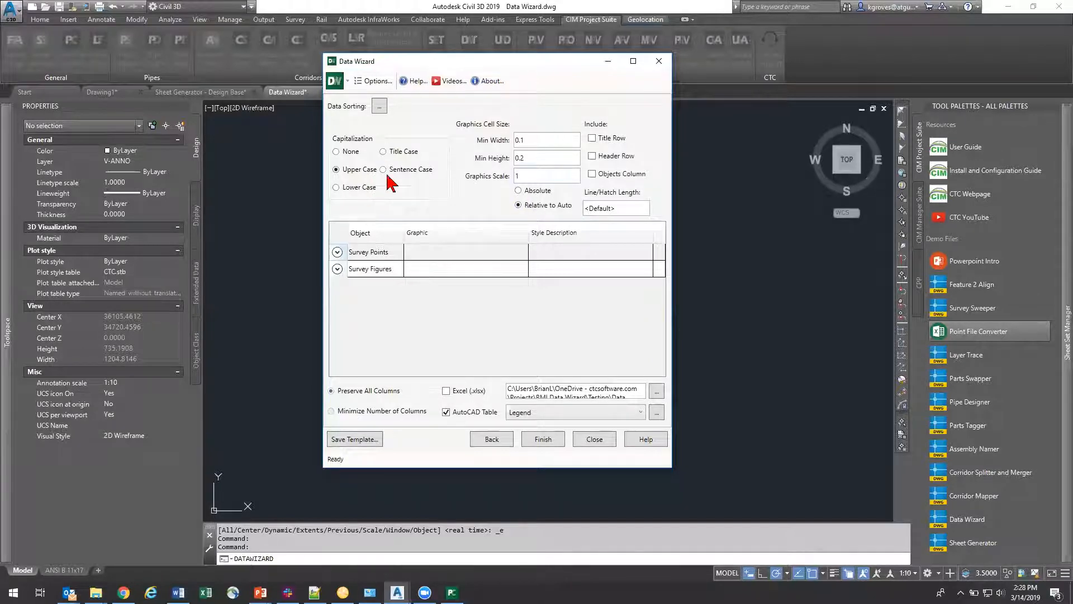
left_click(379, 106)
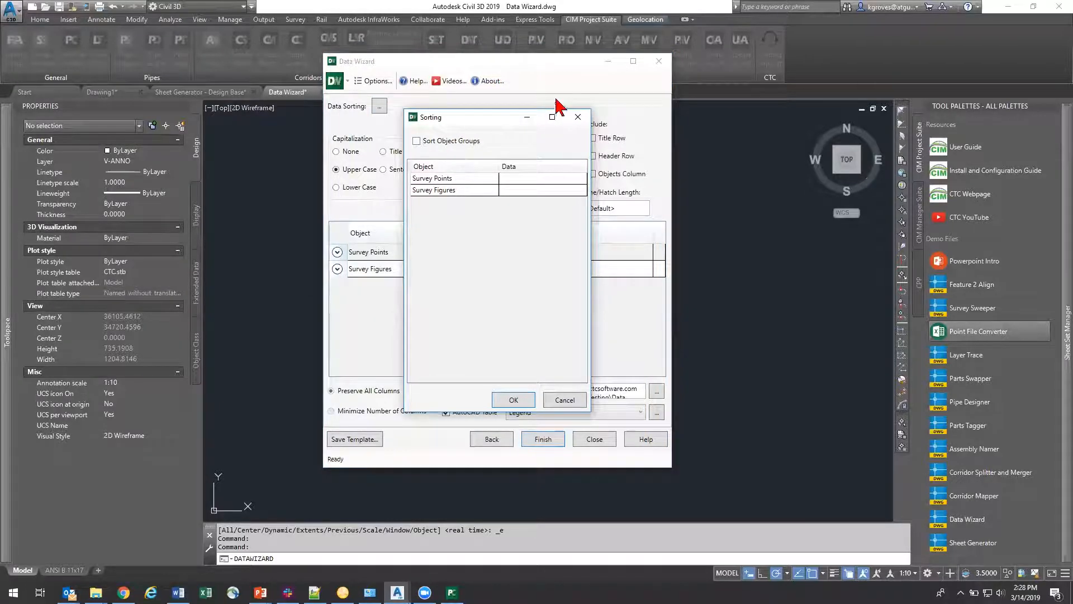
left_click(578, 117)
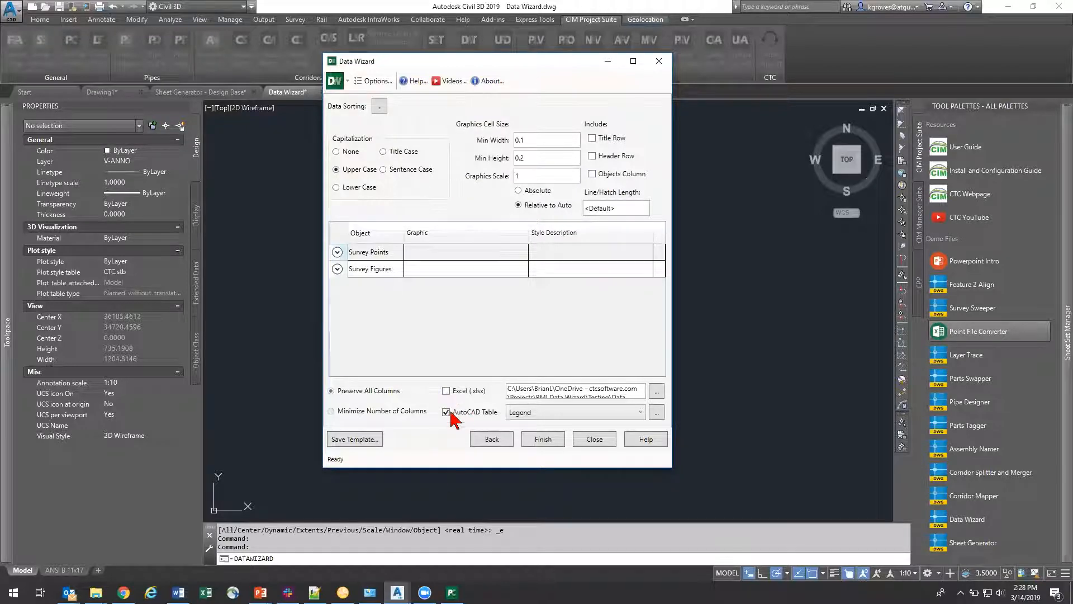
Step: Output the legend as an AutoCAD table in the Legend style, with Excel output turned off
left_click(524, 414)
left_click(529, 424)
left_click(446, 391)
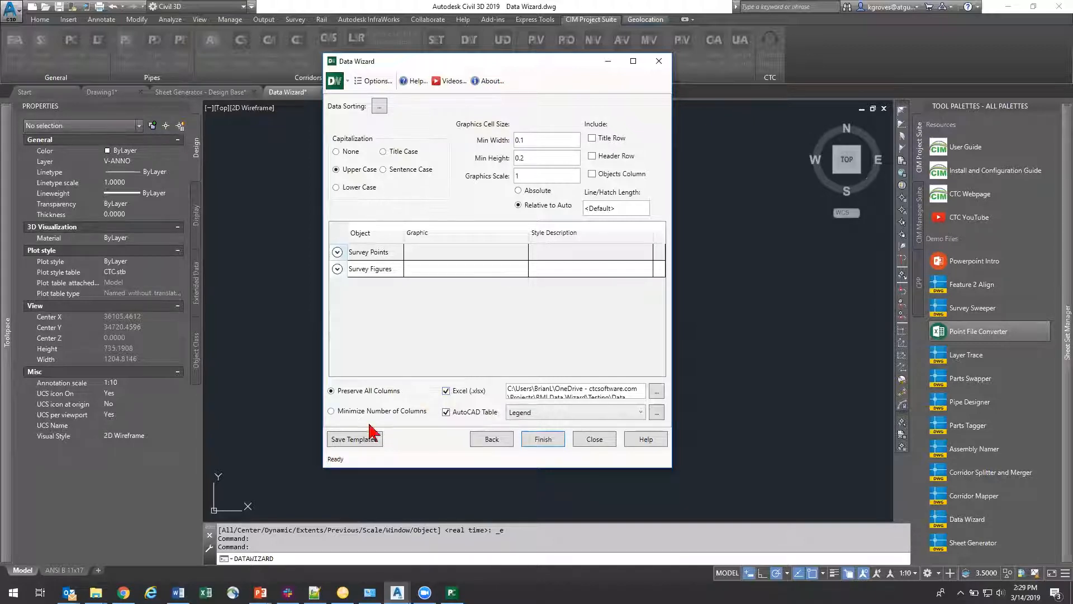
left_click(448, 391)
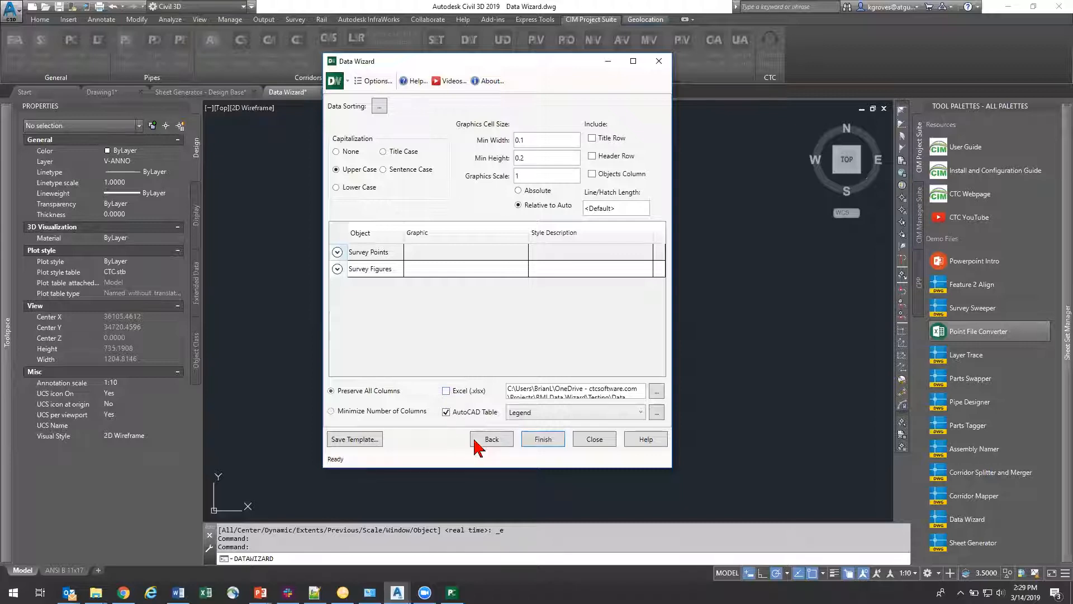
Step: Save the legend settings as template "Existing Legend Symbols.DWizTemplate (live)" in the CIM Project Suite's Data Wizard folder
left_click(360, 439)
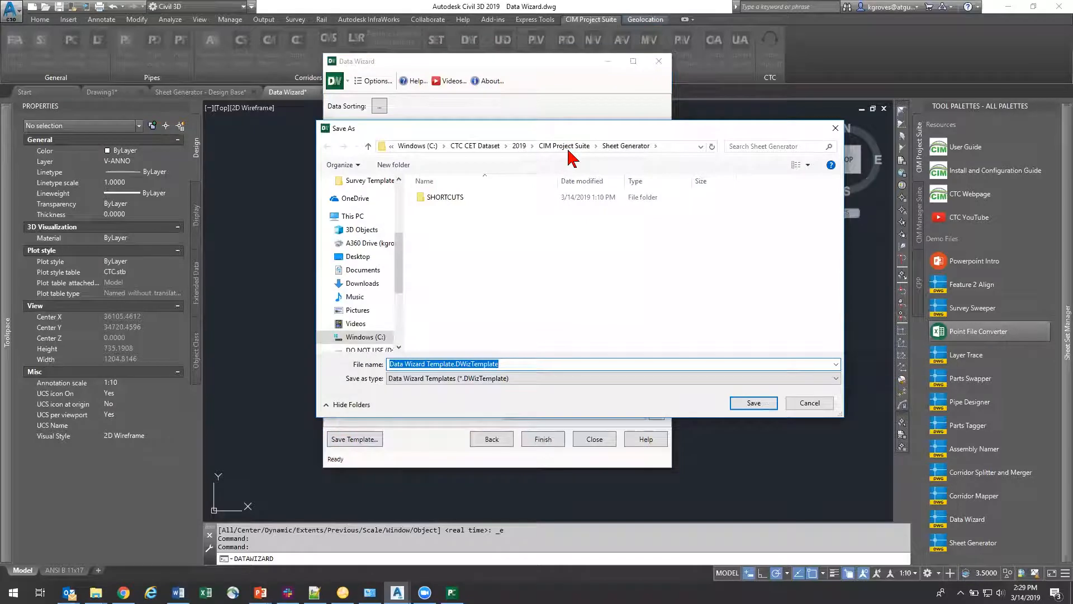
left_click(564, 146)
double_click(450, 210)
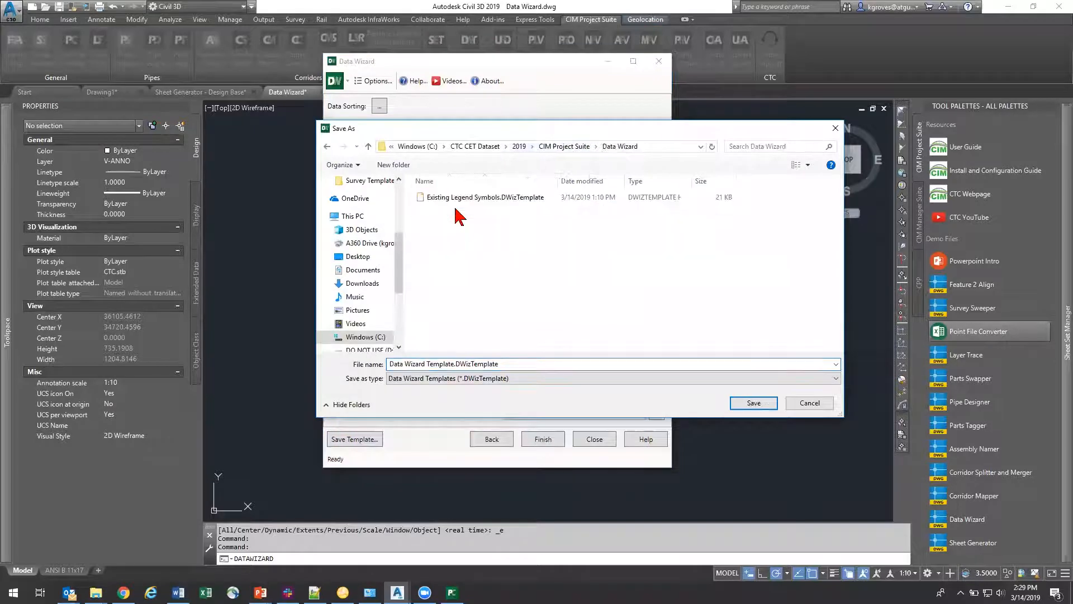
left_click(486, 197)
left_click(520, 364)
left_click(525, 363)
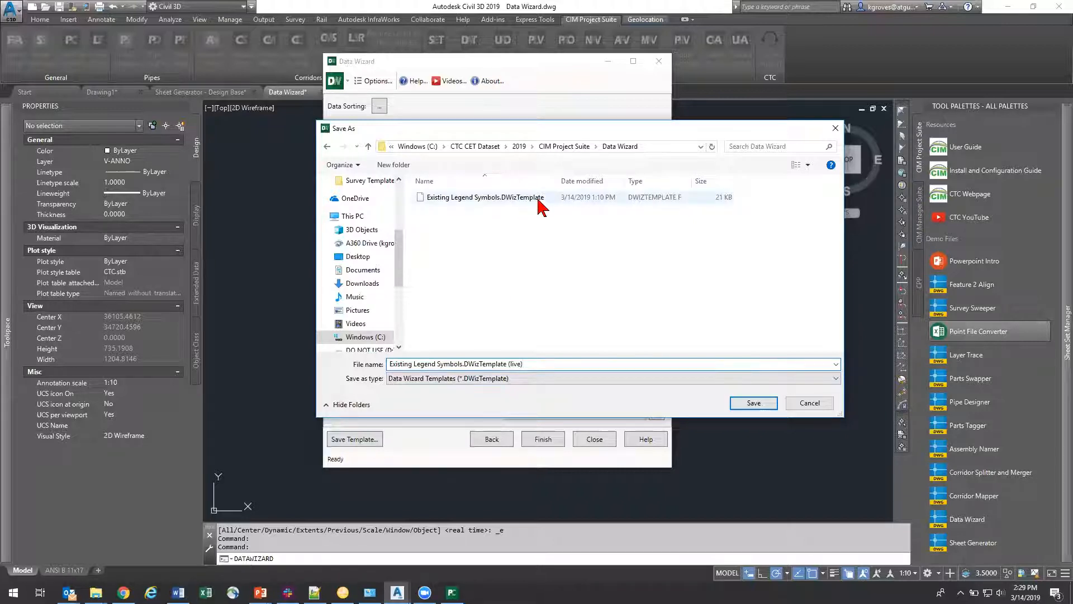
left_click(752, 405)
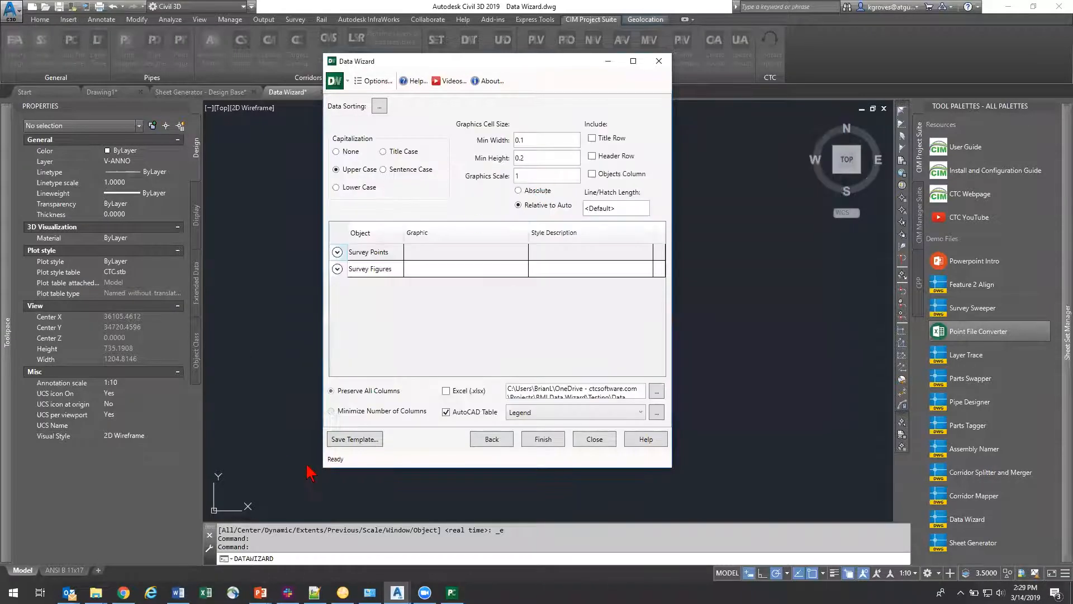
Step: Generate the legend table, place it just above the site plan, and close the wizard to inspect the table
left_click(543, 440)
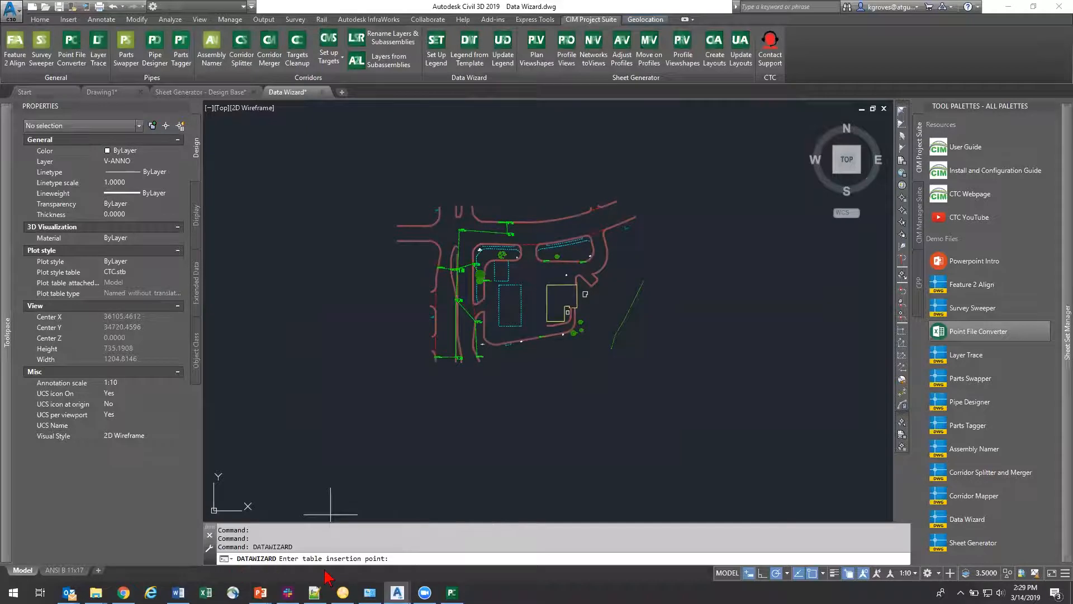
left_click(574, 193)
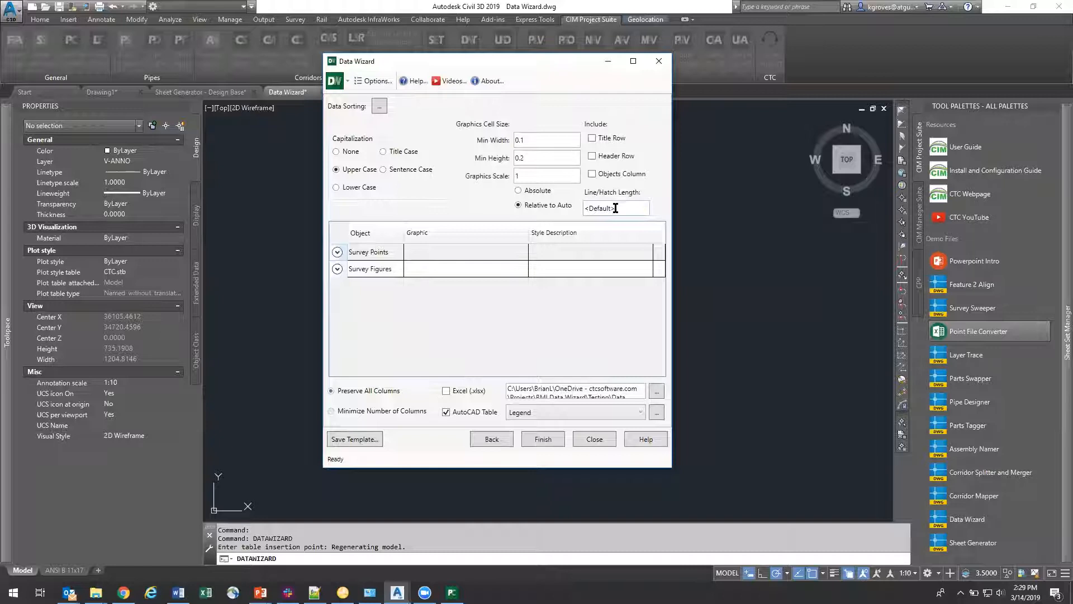
left_click(594, 439)
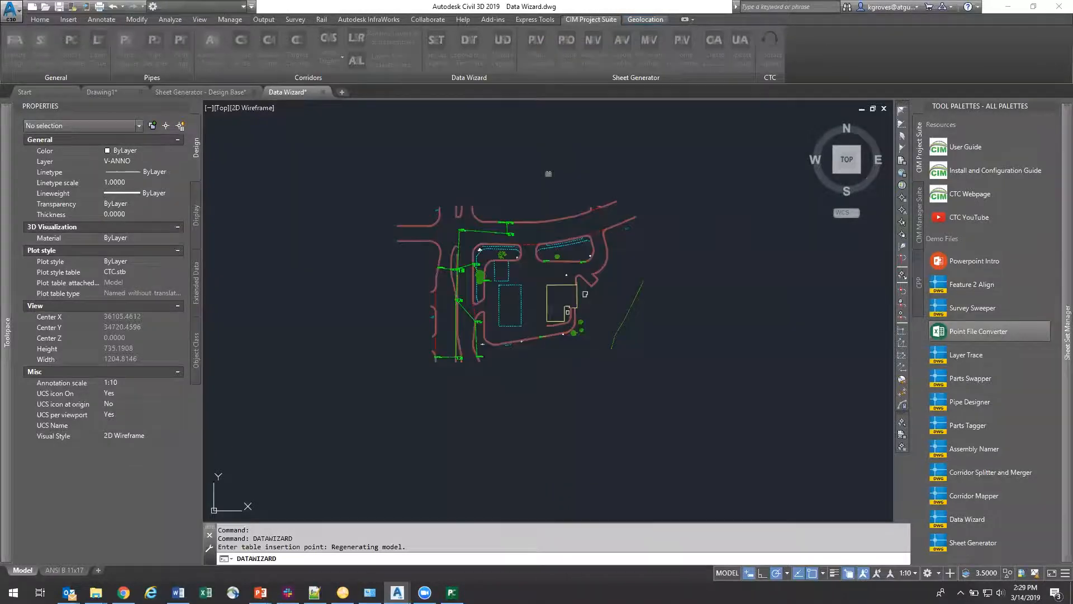
scroll(498, 327, "up", 2)
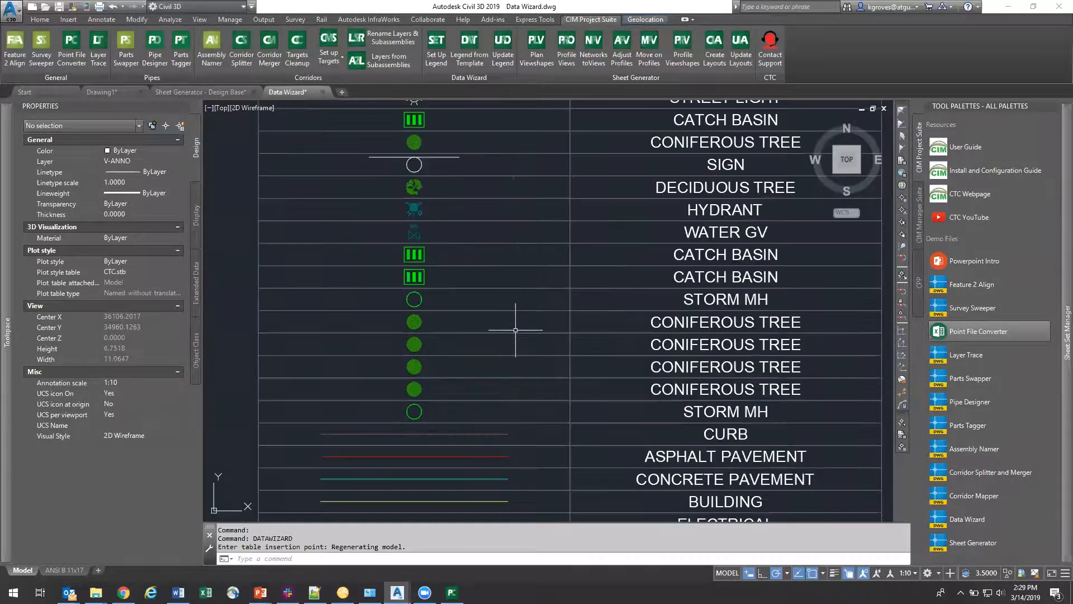
scroll(515, 328, "down", 1)
middle_click_drag(566, 328, 547, 314)
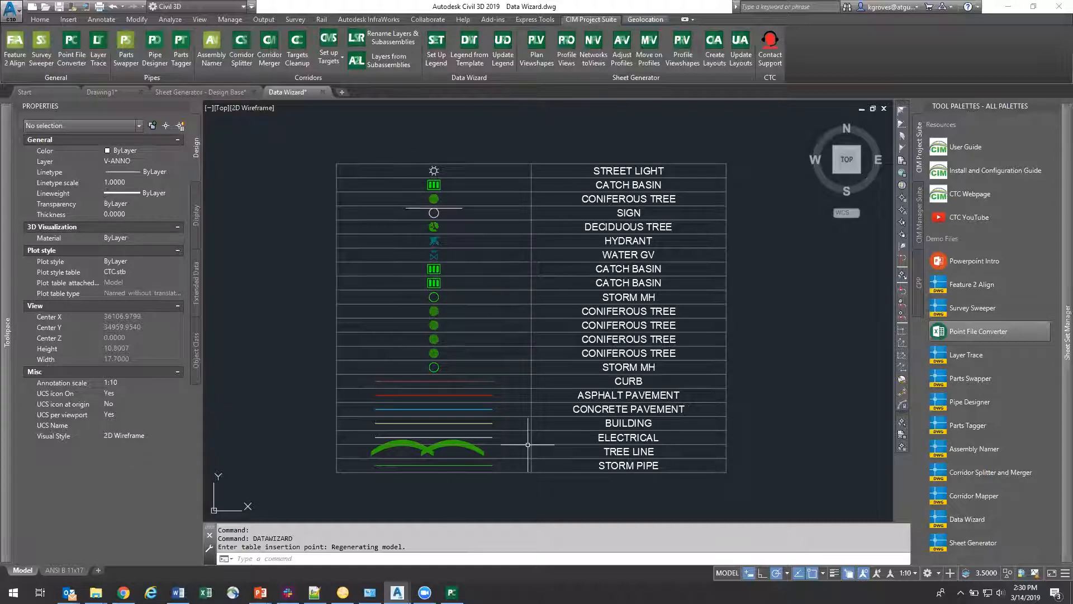
Step: Select the legend table to review its table properties, and clear the selection
left_click(549, 475)
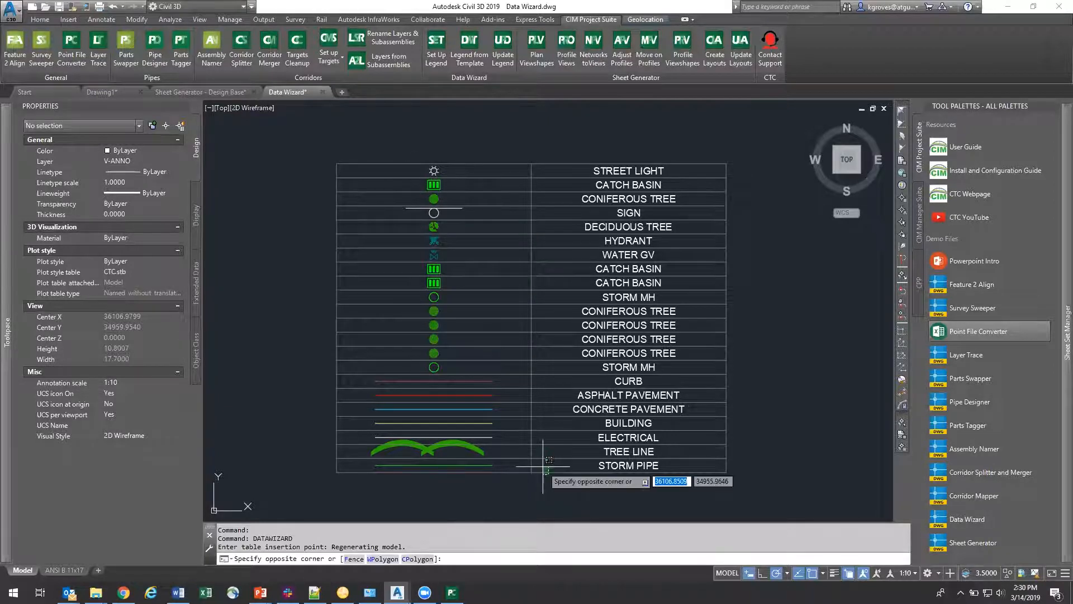
left_click(542, 464)
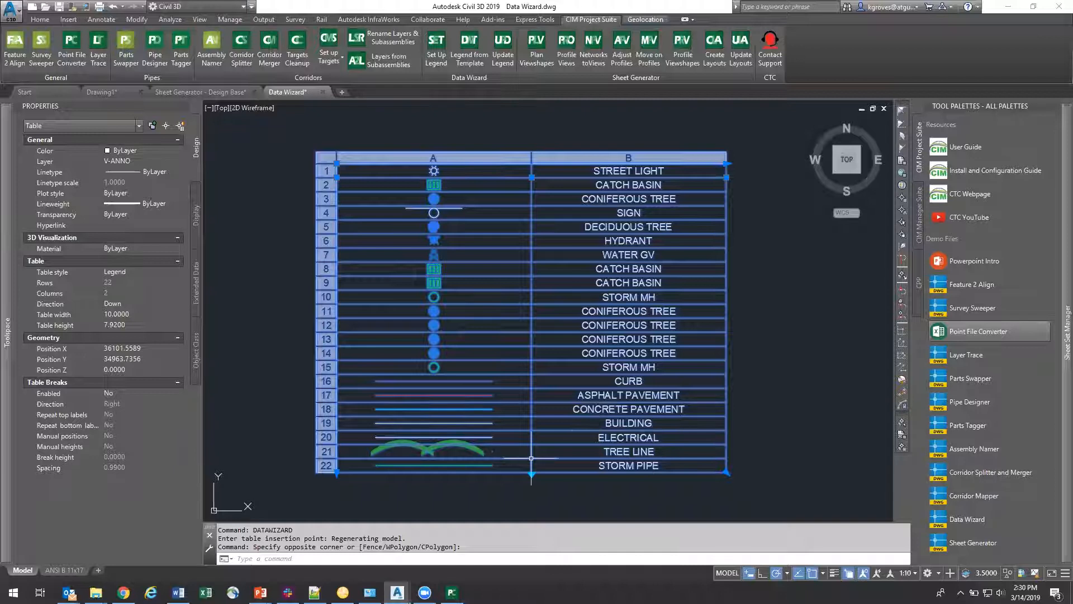
key("Escape")
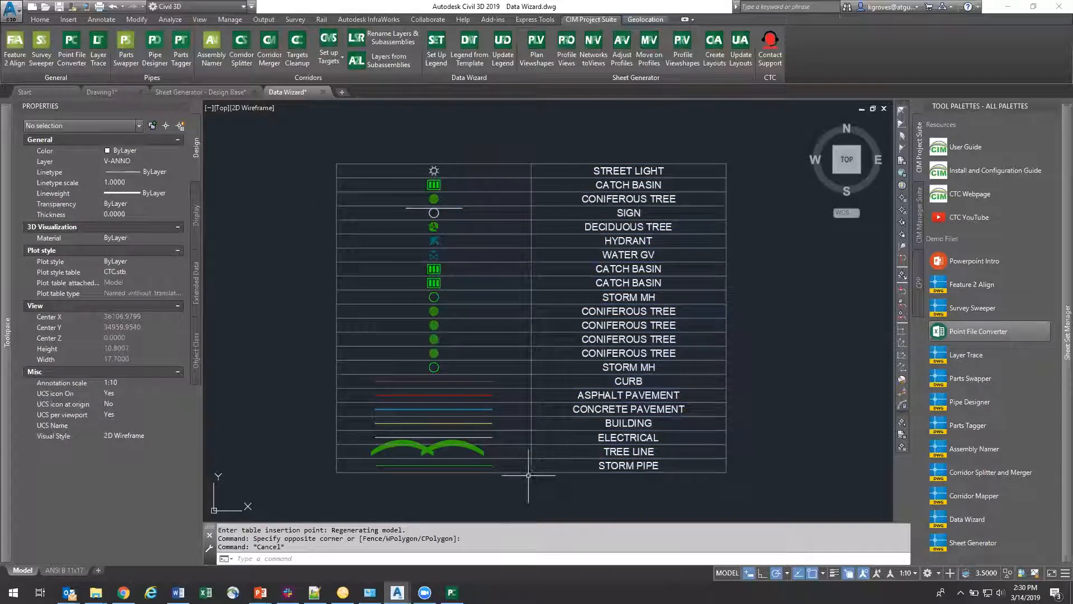
Step: Start a legend from a template and load "Existing Legend Symbols.DWizTemplate (live)" from the Data Wizard folder
left_click(486, 61)
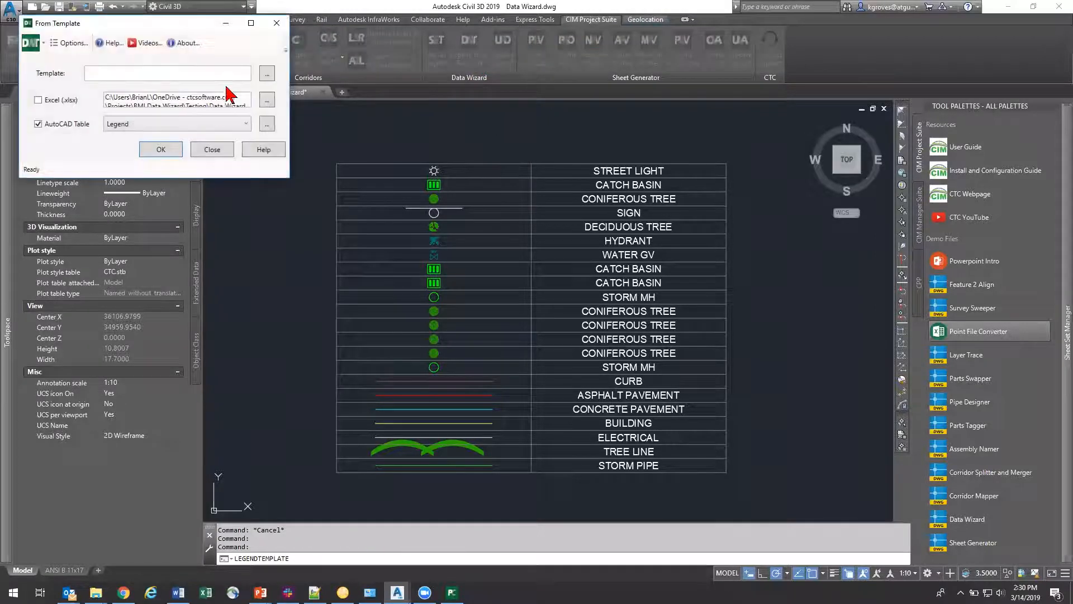
left_click(435, 182)
left_click(380, 228)
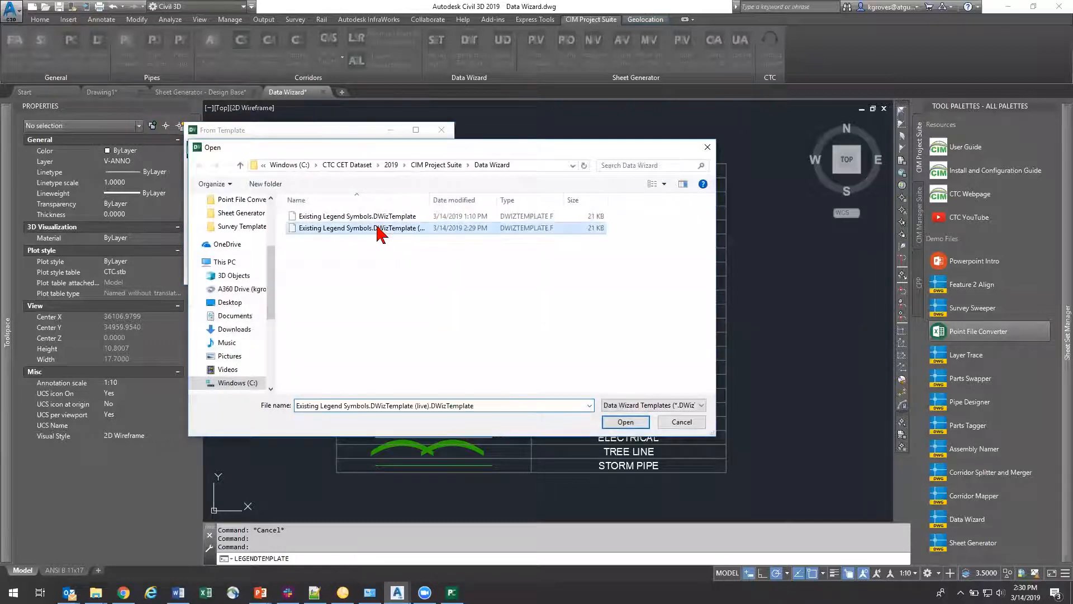
left_click(621, 422)
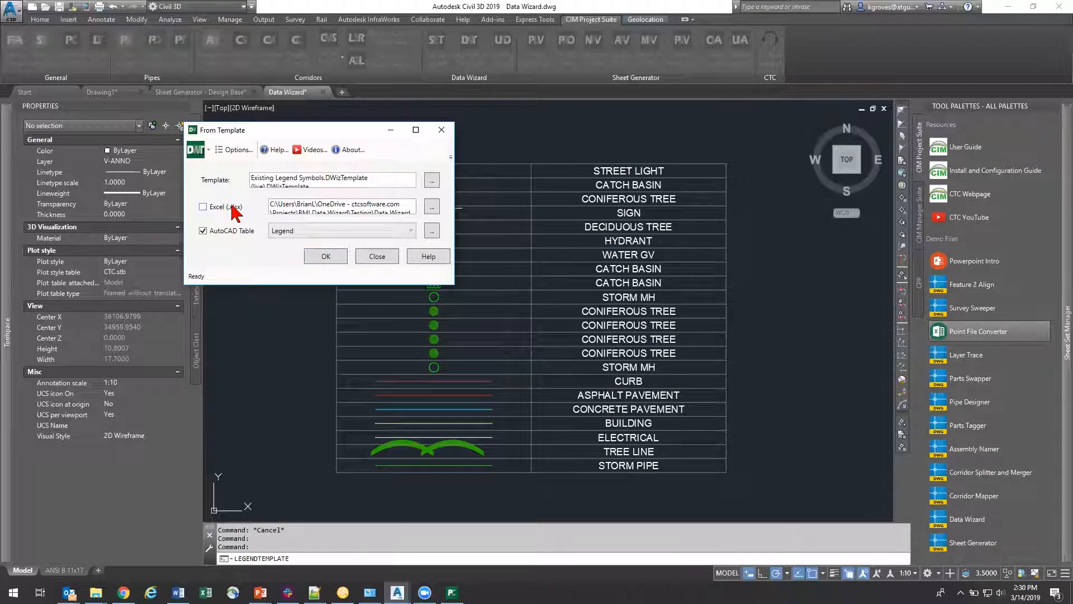
Step: Generate the legend as an AutoCAD table in the Legend style, place it below and to the right of the first table, and close the dialog
left_click(325, 257)
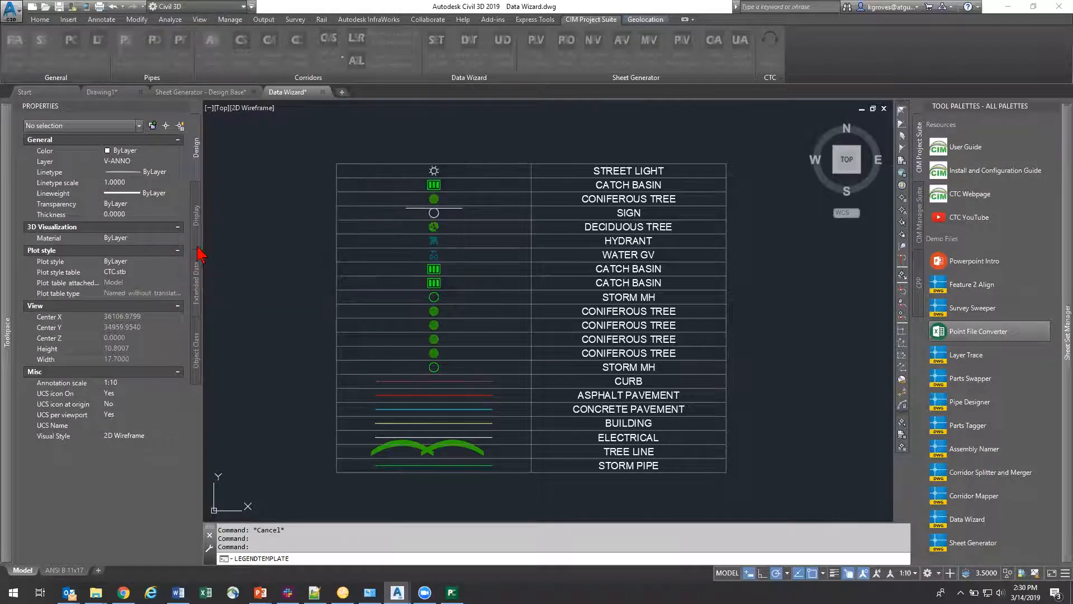
left_click(828, 475)
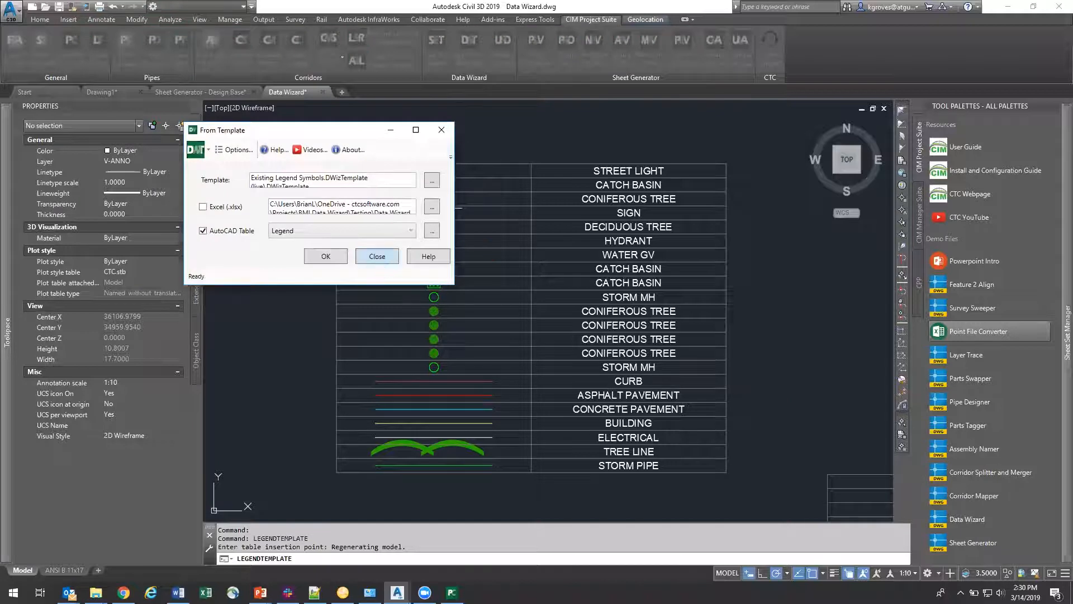
left_click(378, 258)
Step: Examine the rows of the template-generated legend table and compare them with the first legend table
scroll(708, 386, "down", 3)
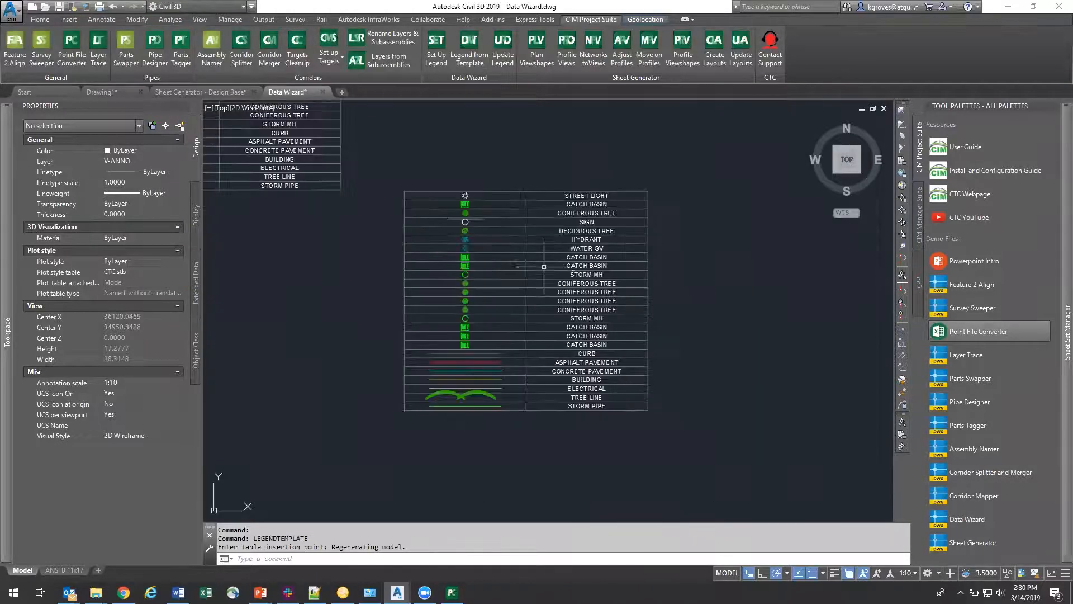
scroll(523, 249, "up", 3)
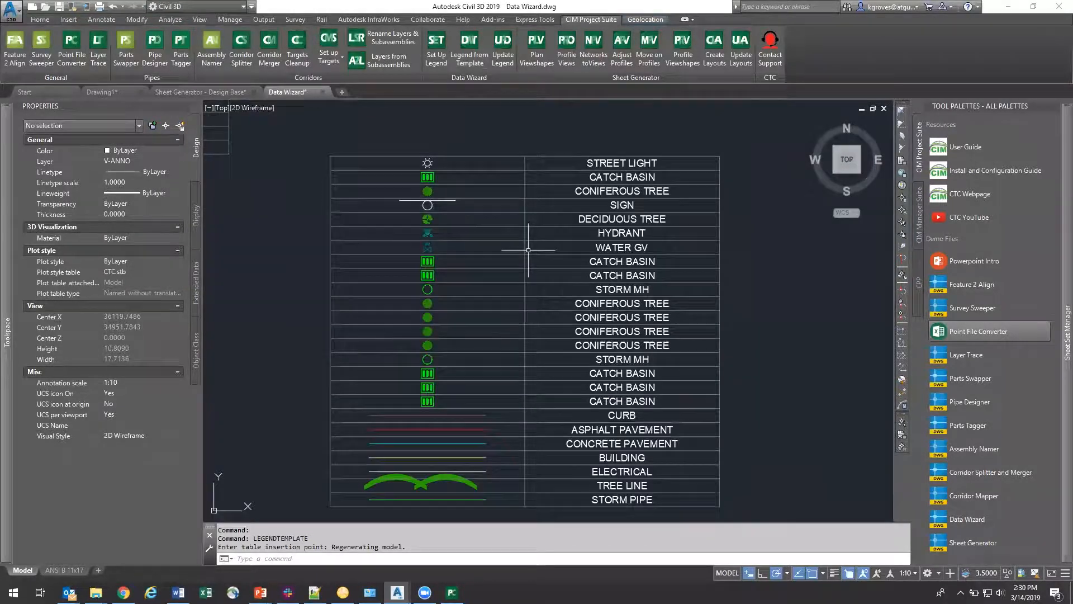
scroll(499, 262, "down", 3)
middle_click_drag(720, 449, 647, 387)
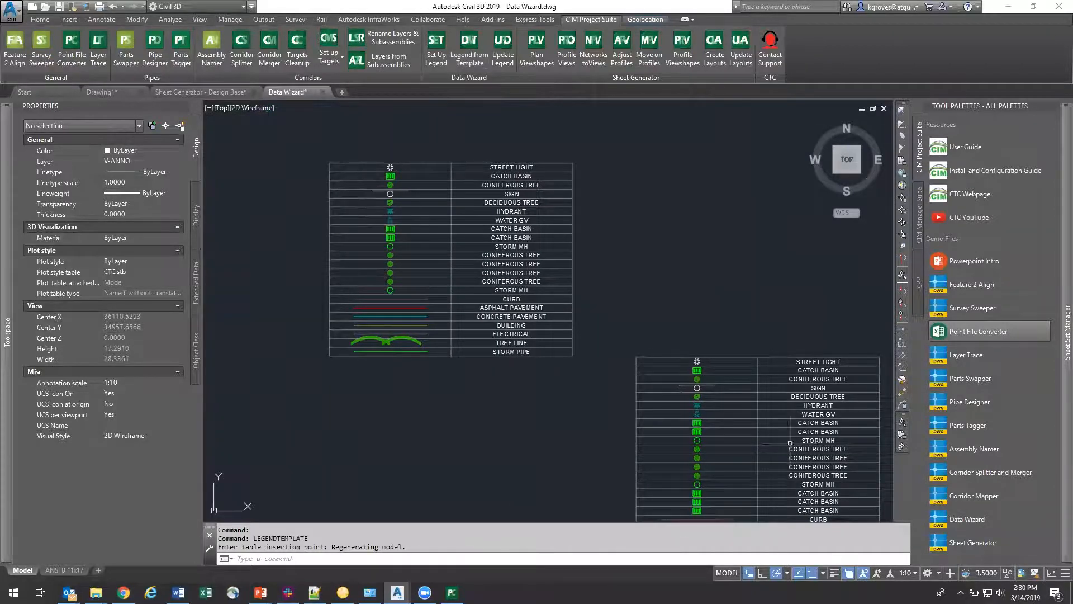
middle_click_drag(777, 442, 675, 349)
scroll(674, 349, "up", 3)
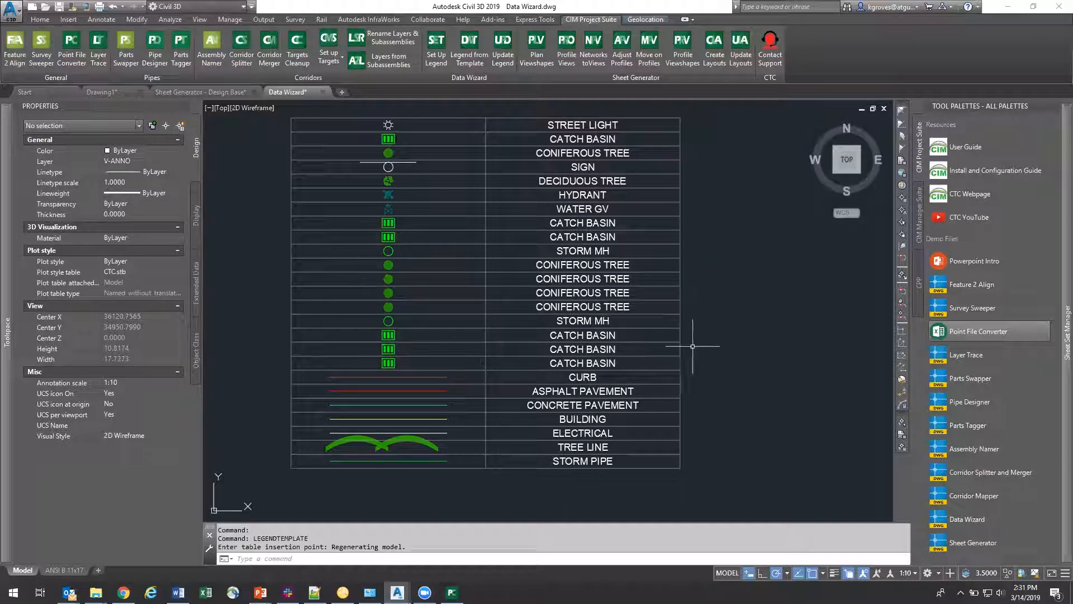
middle_click_drag(705, 354, 362, 323)
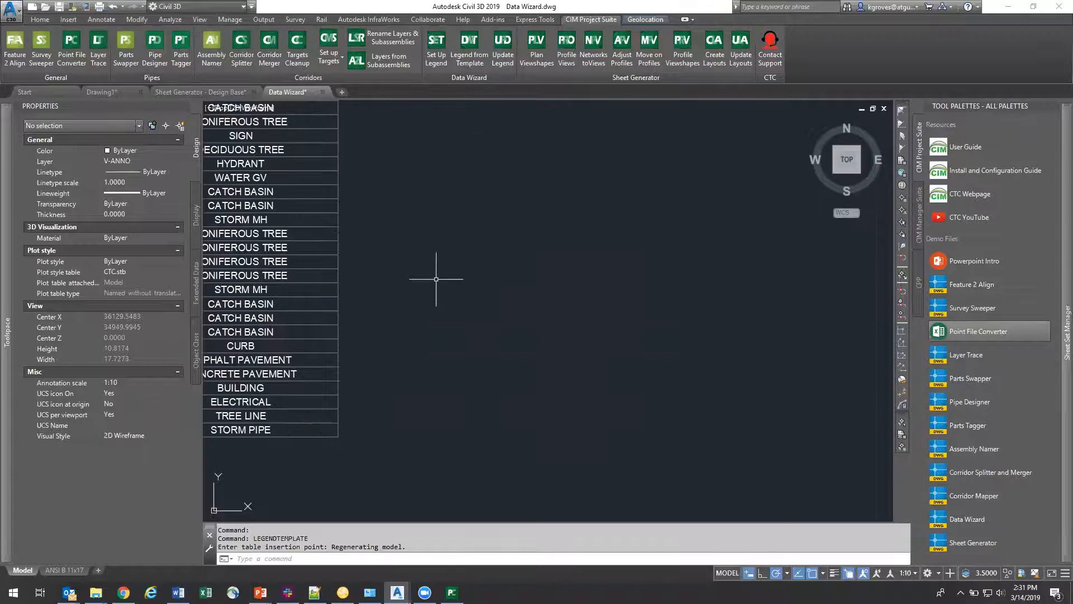
scroll(437, 282, "down", 4)
scroll(286, 291, "down", 6)
scroll(295, 269, "up", 4)
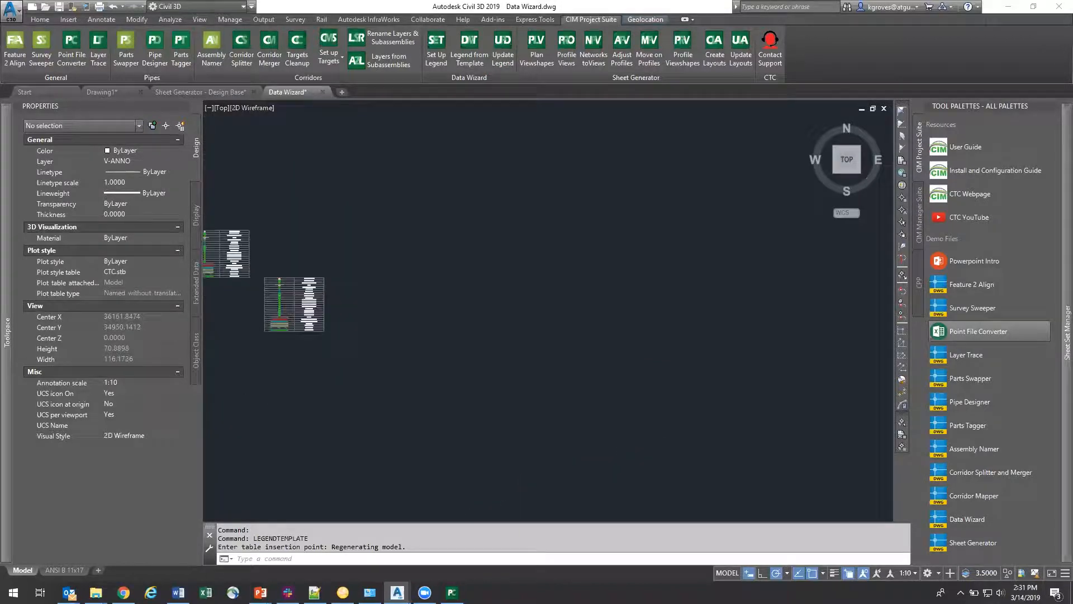
Step: Start a legend update on the first legend table, review the template choices, and close the dialog without updating
left_click(498, 55)
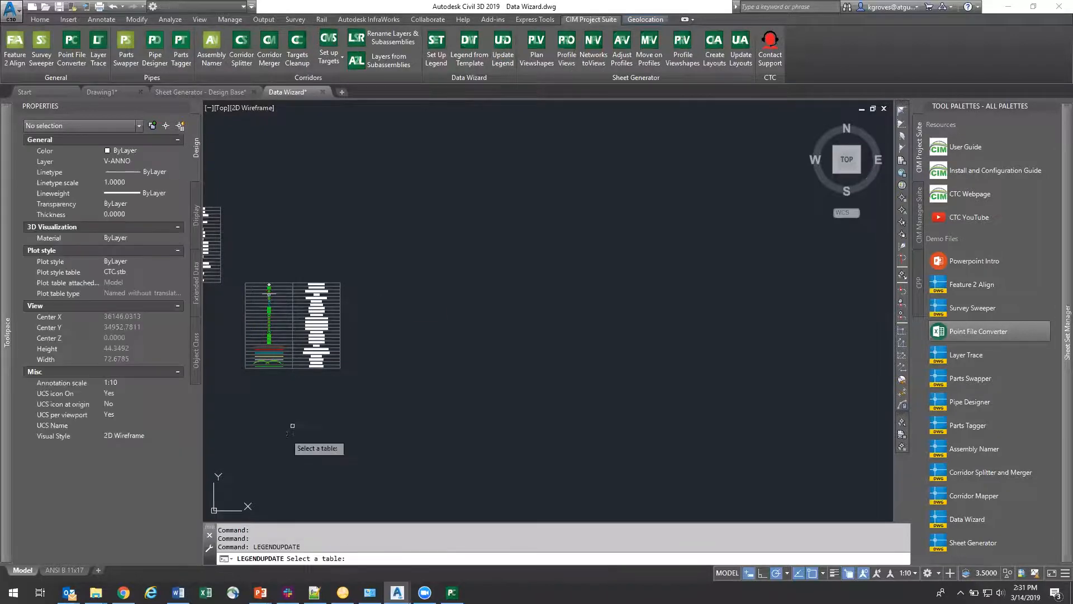
middle_click_drag(279, 431, 514, 447)
scroll(360, 257, "up", 4)
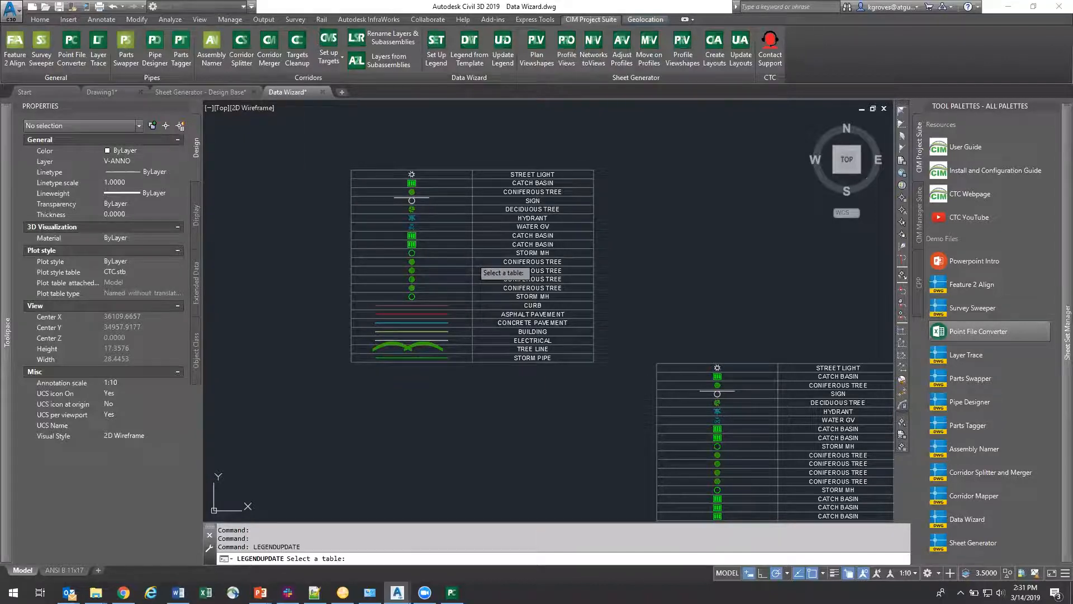
left_click(467, 274)
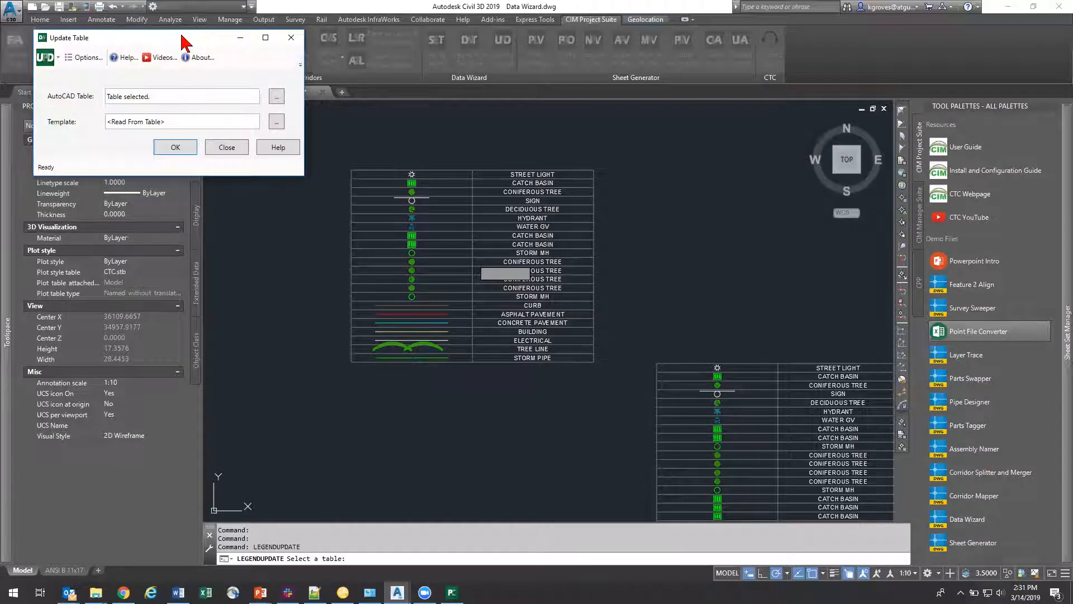
left_click_drag(184, 42, 469, 169)
left_click(558, 250)
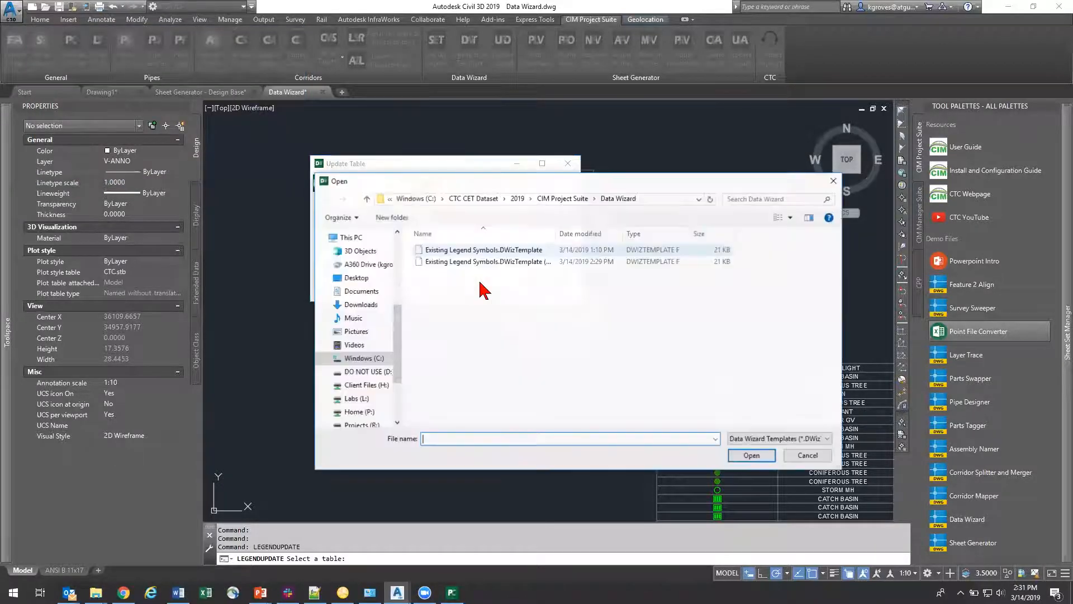
left_click(511, 261)
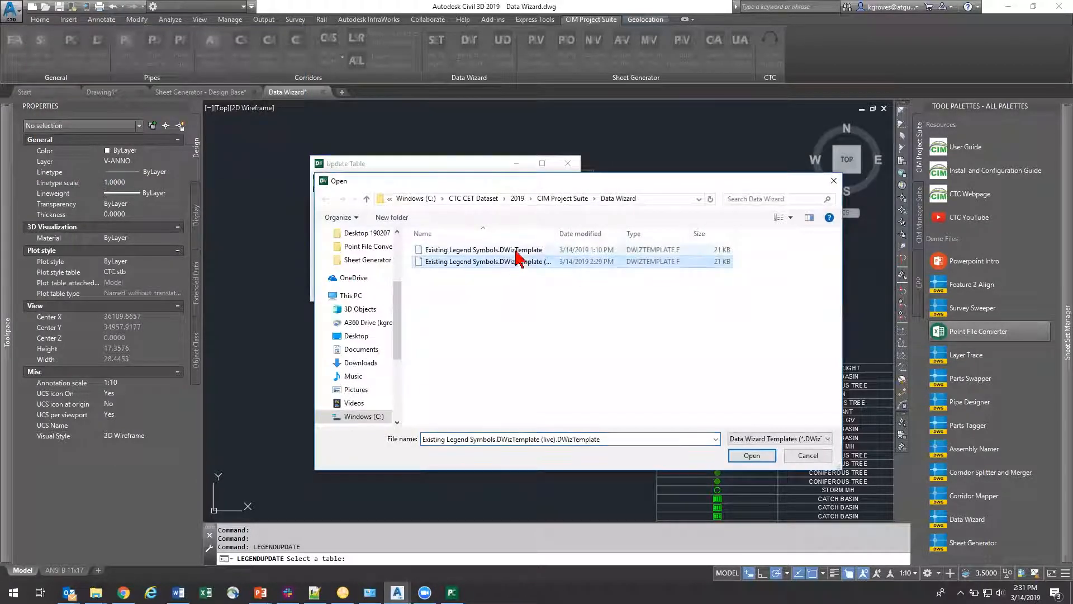
left_click(807, 456)
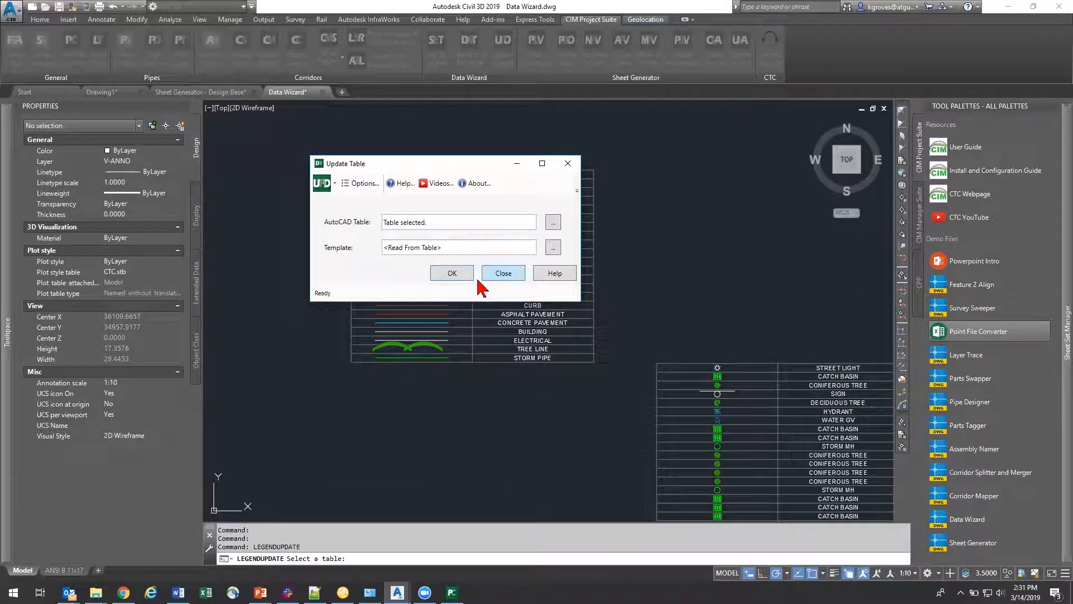
left_click(501, 274)
Step: Check the survey databases in the Toolspace and view both legend tables together with the site plan
scroll(581, 460, "down", 2)
middle_click_drag(582, 460, 456, 311)
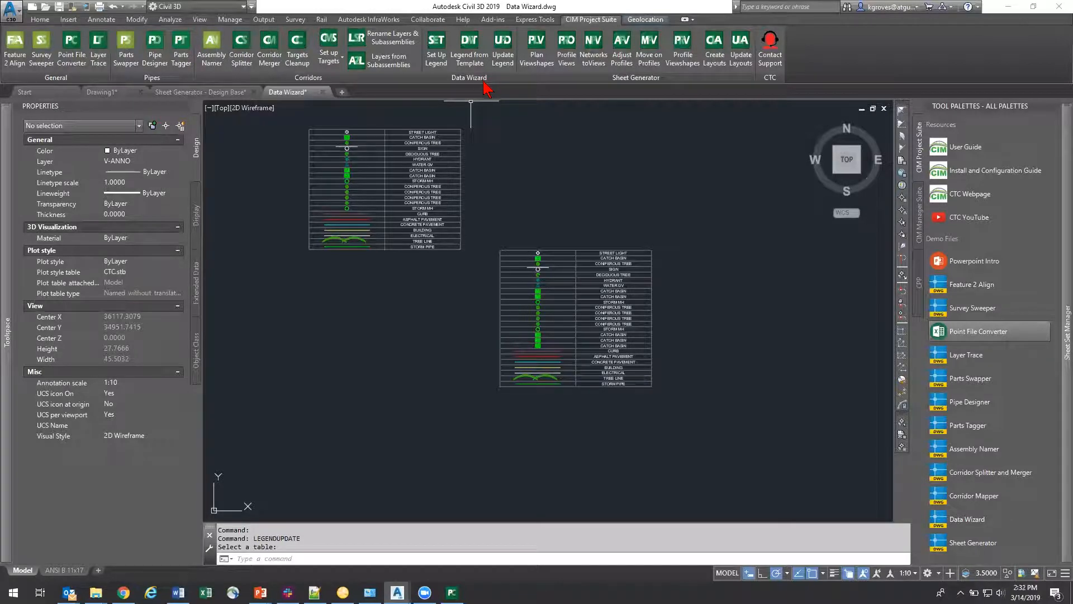
left_click(4, 375)
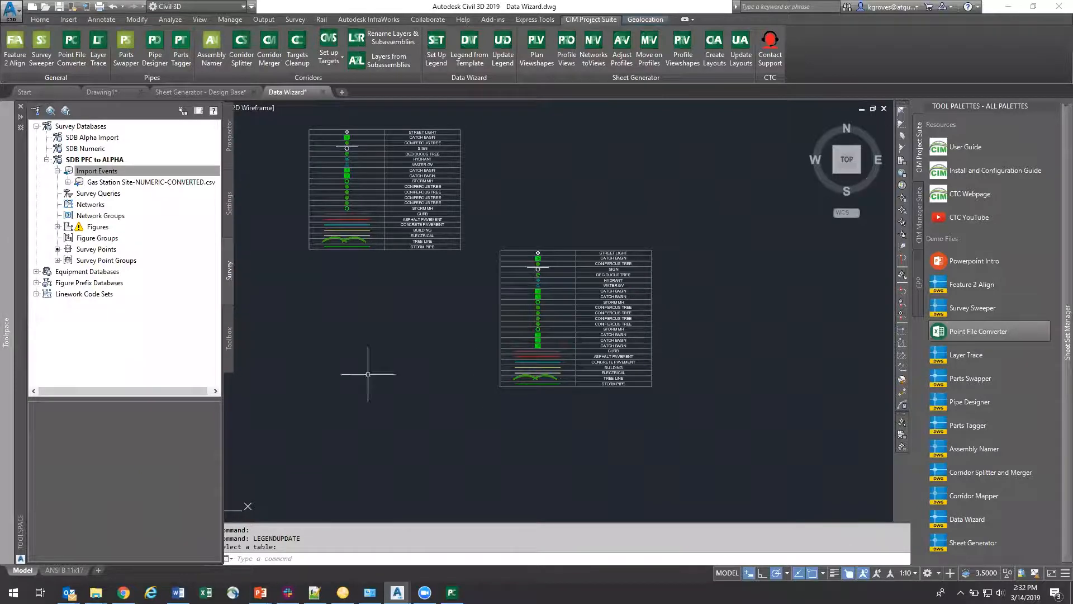
scroll(462, 384, "down", 2)
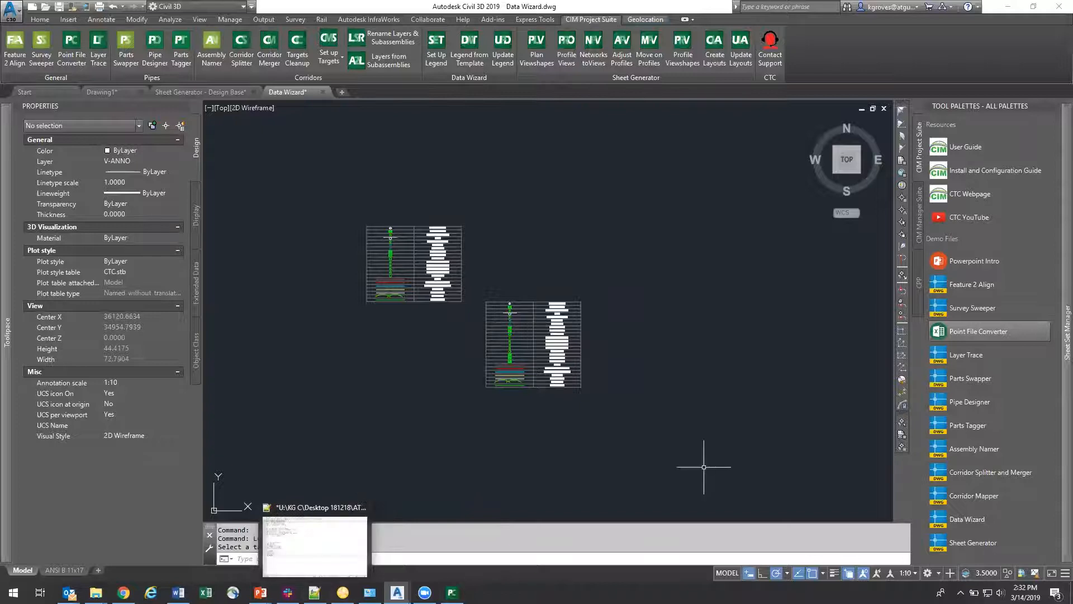
scroll(496, 388, "down", 5)
scroll(532, 445, "down", 3)
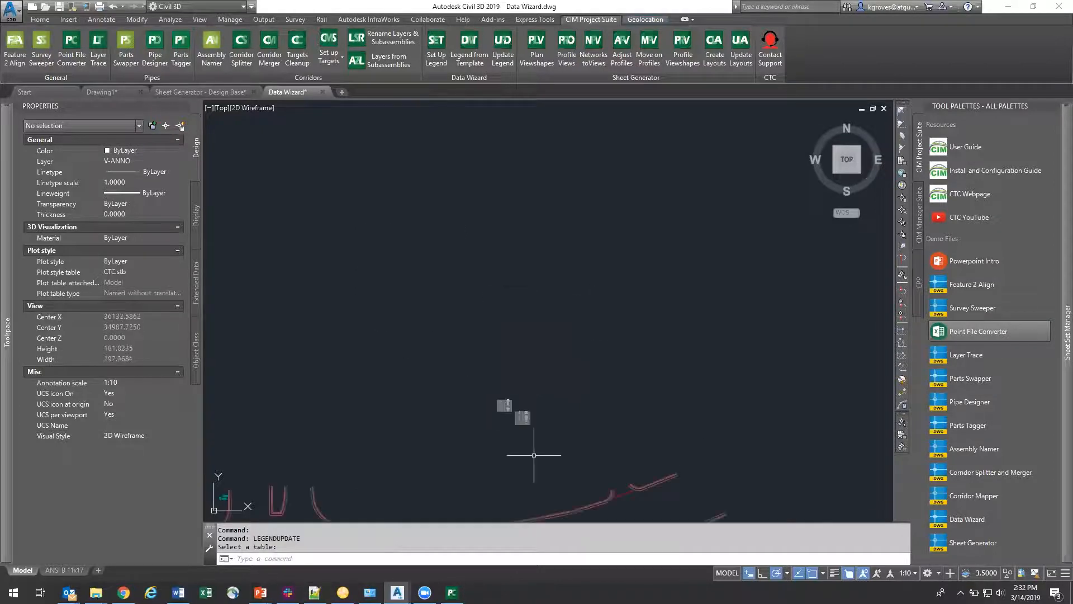
middle_click_drag(537, 413, 521, 284)
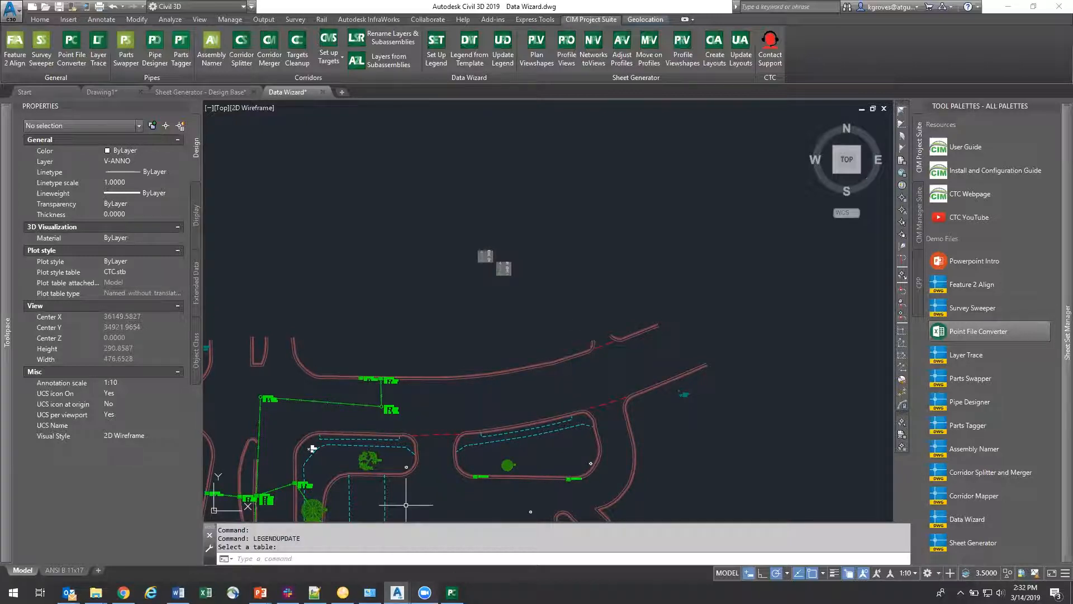
Step: Switch to the PowerPoint presentation "CIM Project Suite Overview (19.0.1).pptx" and resume its slide show at the Takeaways slide
mouse_move(260, 592)
left_click(243, 559)
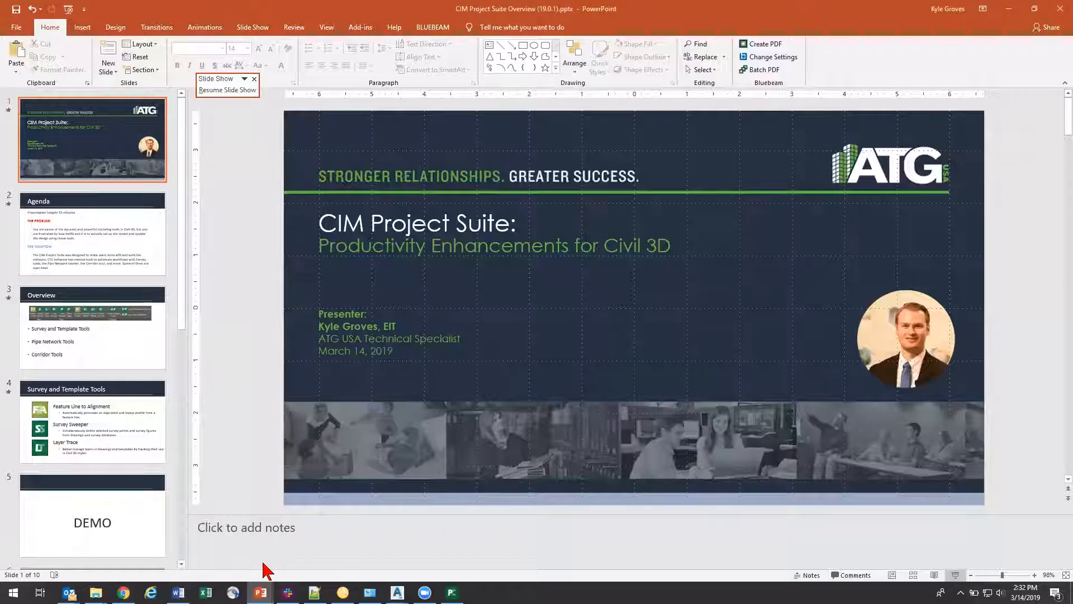
left_click(337, 551)
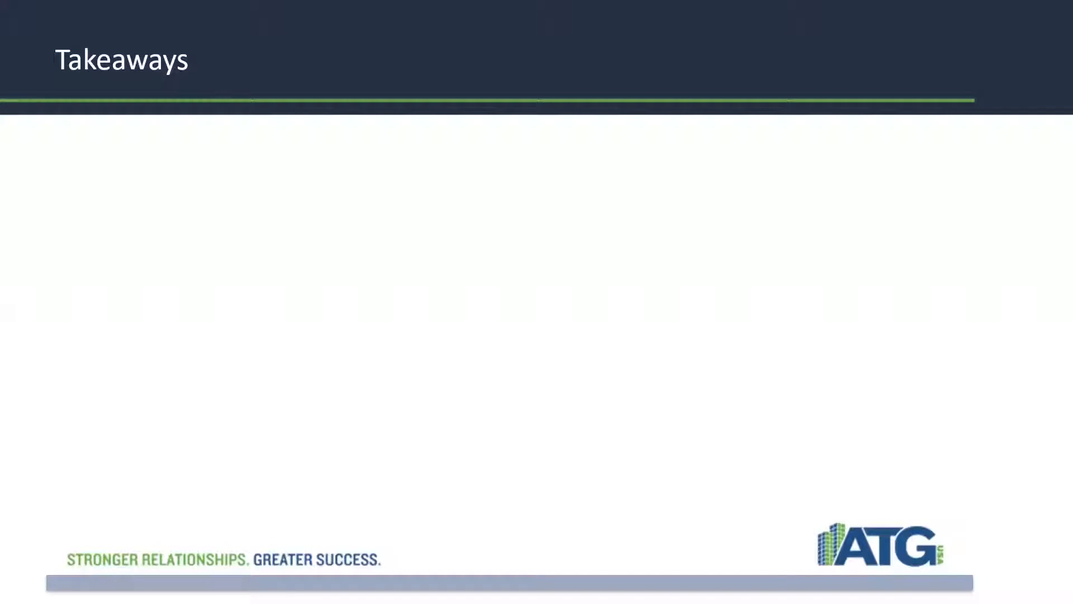
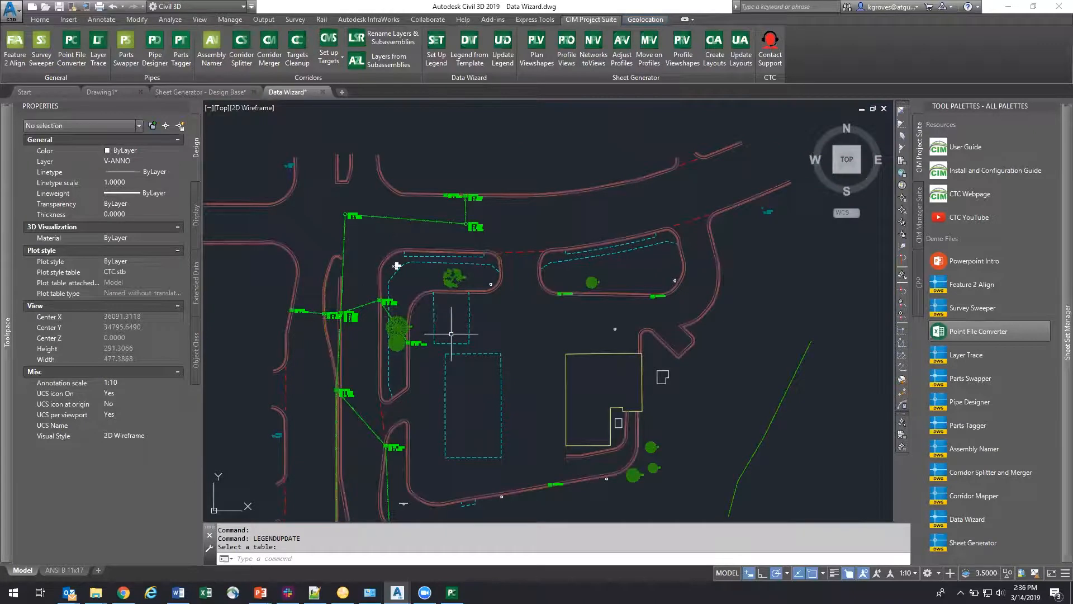
Step: Examine the site plan's pipe network and the rim and invert labels at its structures from the north end to the south end
scroll(377, 352, "up", 4)
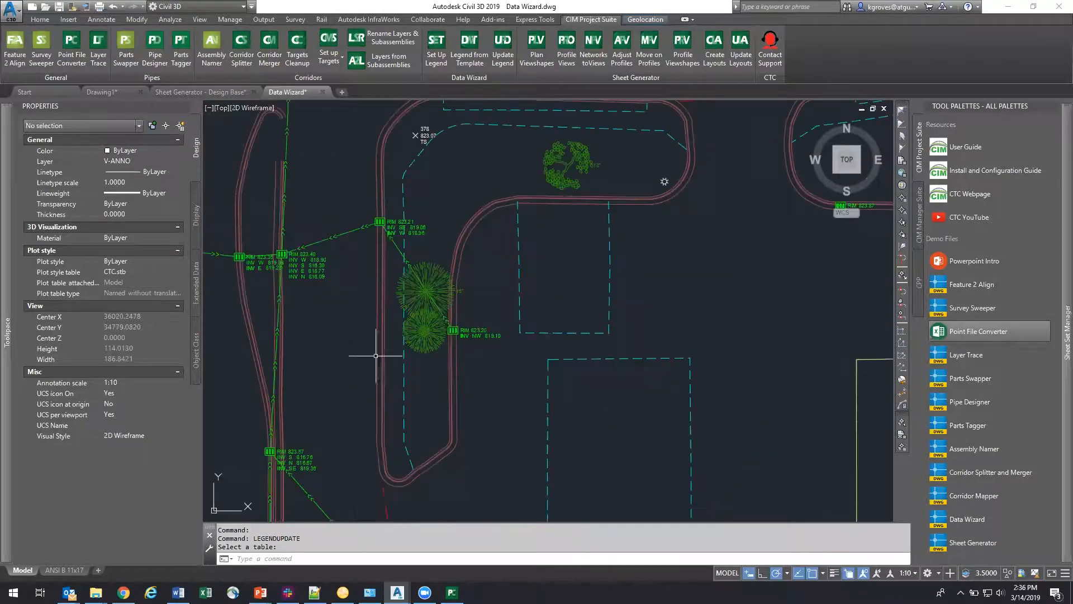
middle_click_drag(354, 335, 437, 345)
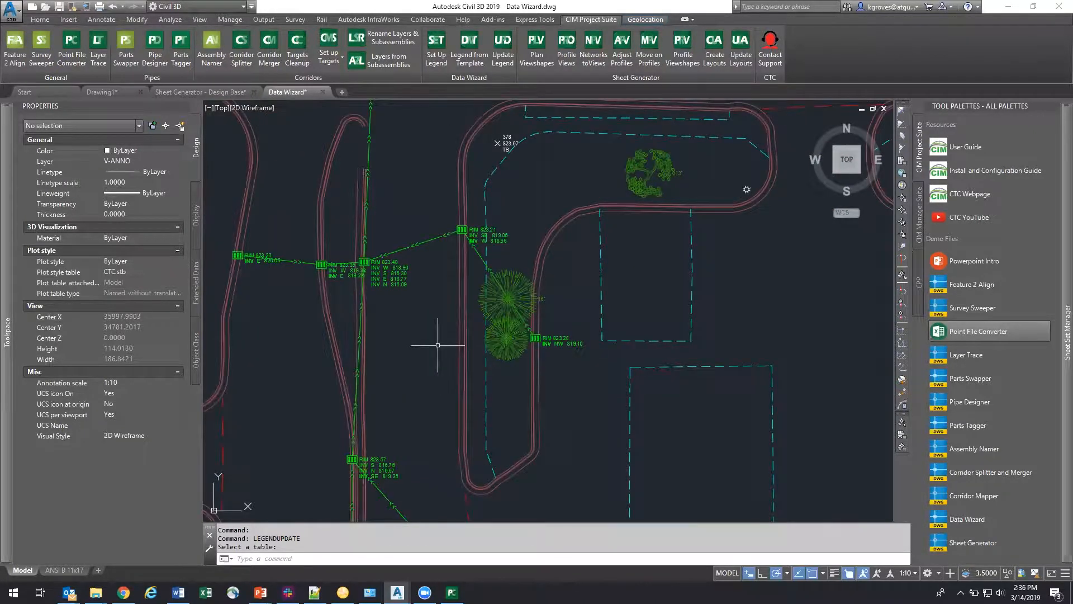
scroll(438, 344, "down", 2)
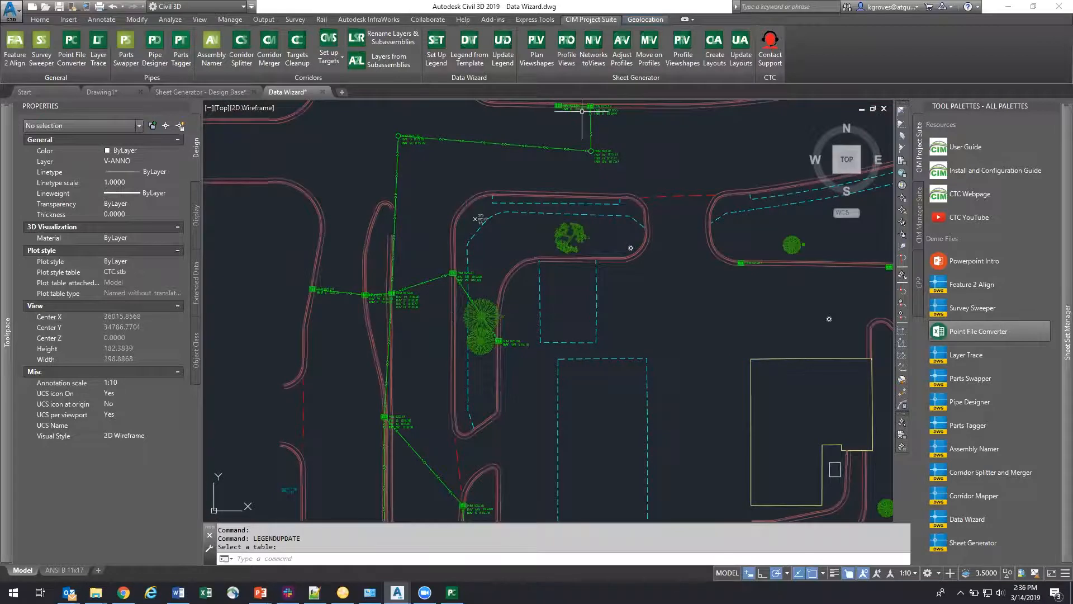
mouse_move(582, 111)
middle_mouse_down()
mouse_move(479, 173)
mouse_move(491, 179)
middle_mouse_up()
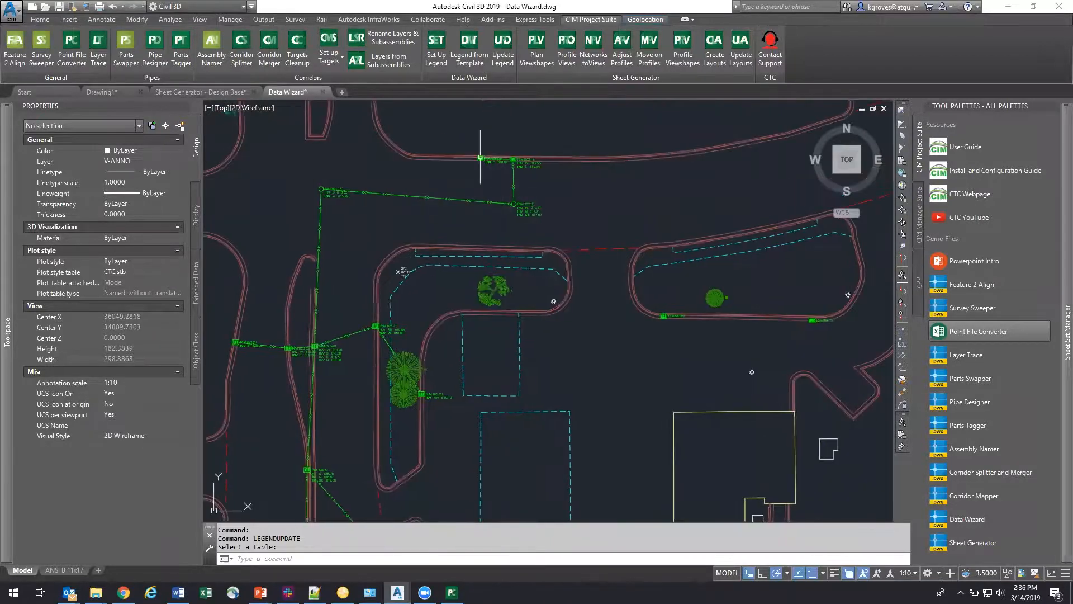
middle_click_drag(350, 365, 389, 75)
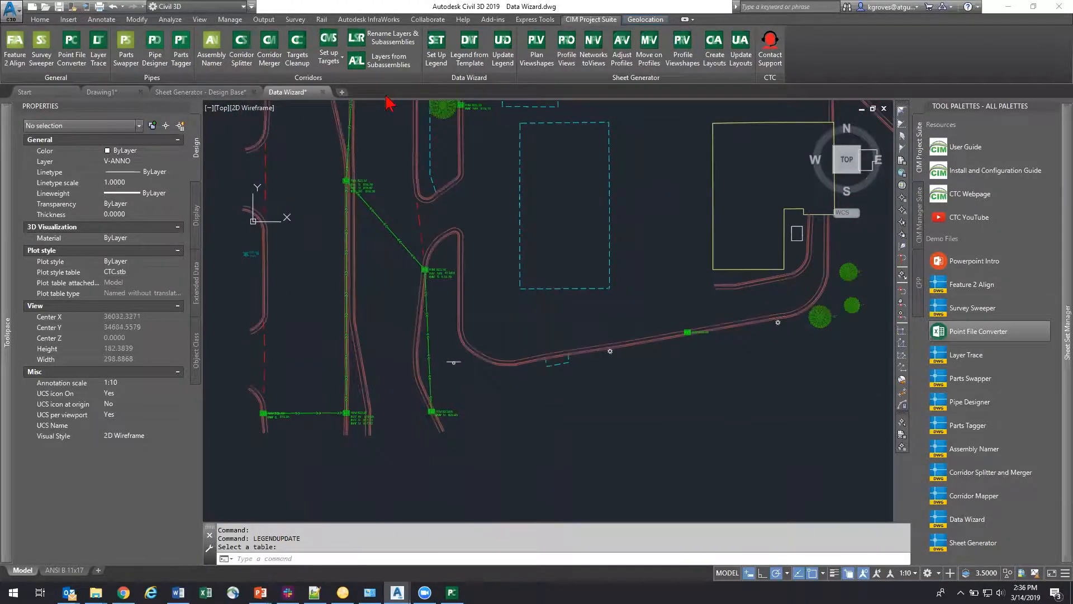
mouse_move(371, 186)
middle_mouse_down()
mouse_move(364, 338)
mouse_move(379, 423)
middle_mouse_up()
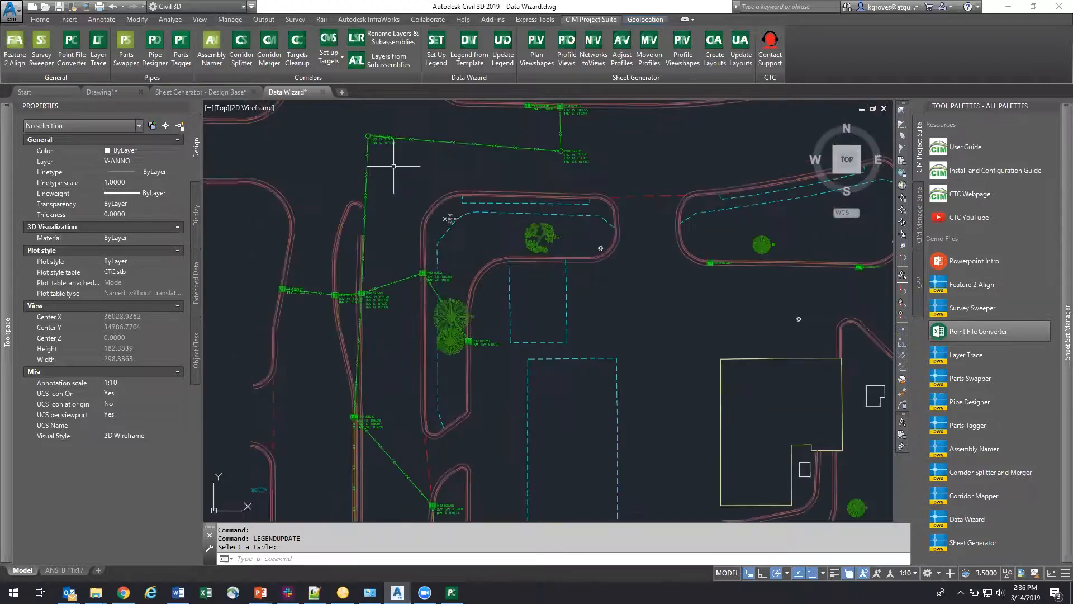
scroll(561, 139, "up", 6)
left_click(532, 158)
left_click(570, 225)
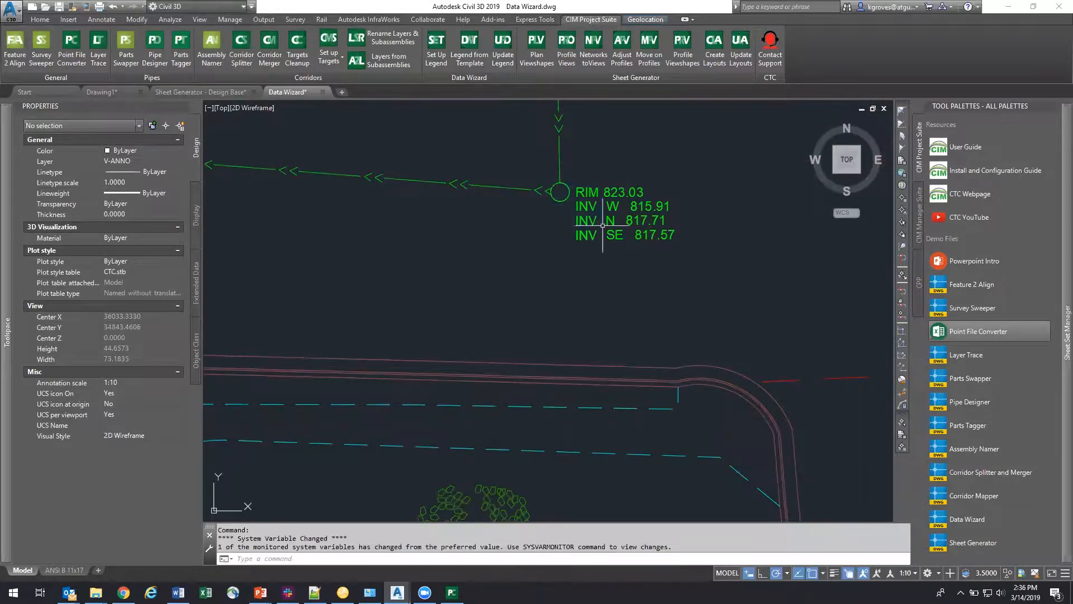
scroll(508, 203, "down", 6)
middle_click_drag(347, 239, 358, 74)
middle_click_drag(354, 304, 373, 111)
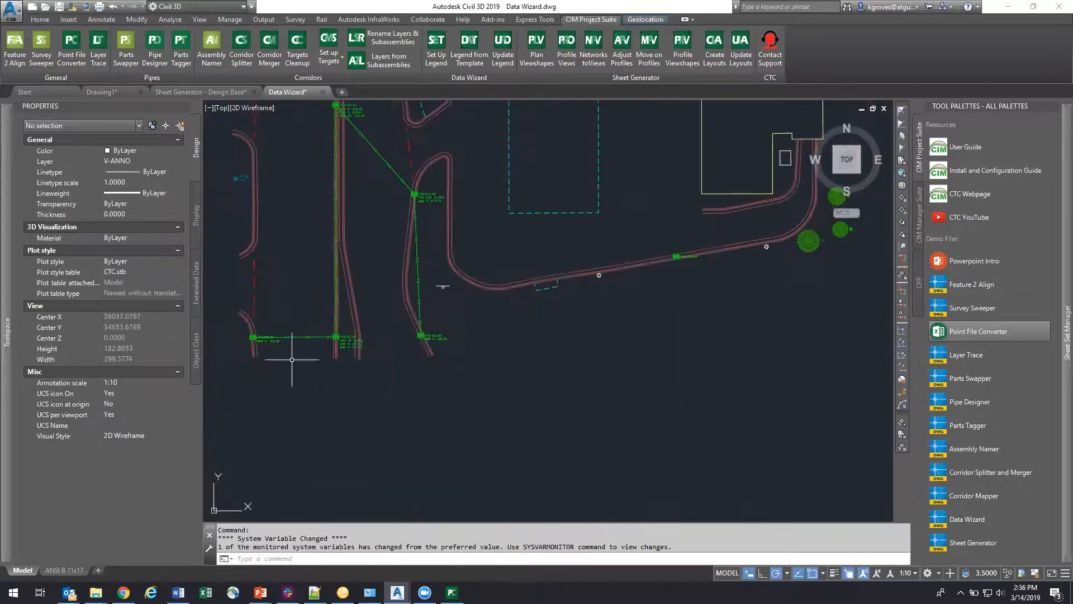
middle_click_drag(503, 309, 538, 395)
mouse_move(537, 130)
middle_mouse_down()
mouse_move(503, 383)
mouse_move(575, 310)
middle_mouse_up()
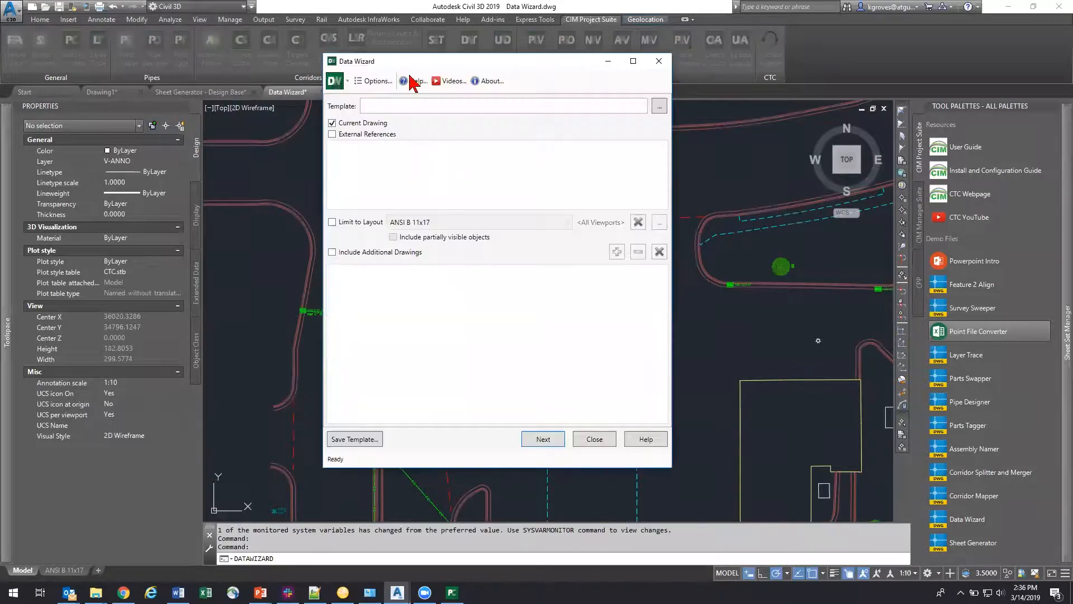
Step: Open the Data Wizard legend setup, move its window clear of the pipe network, and close it without creating a legend
left_click_drag(427, 65, 576, 91)
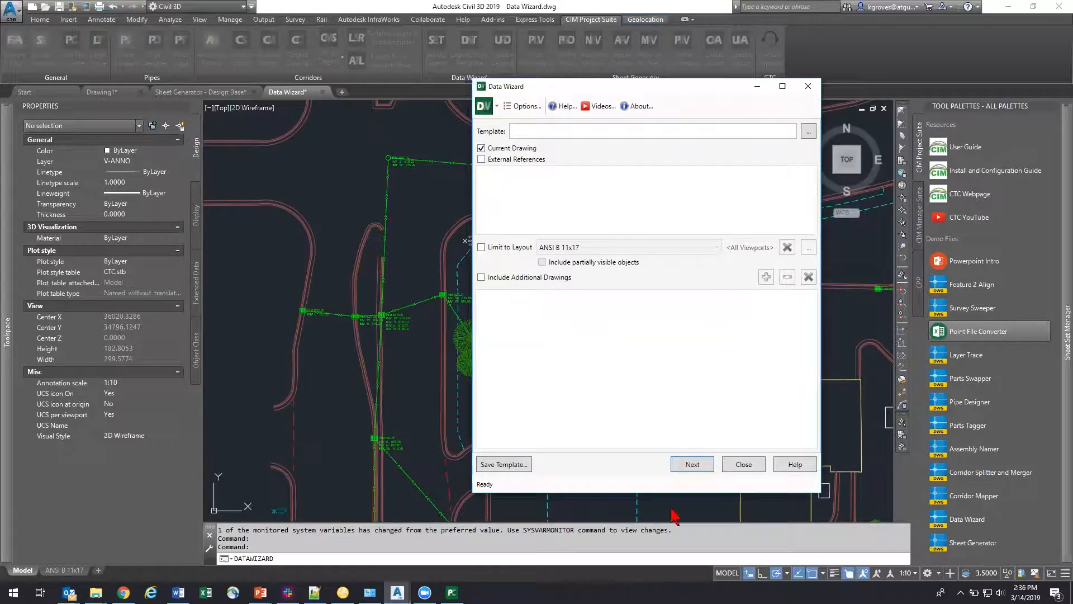
left_click(743, 464)
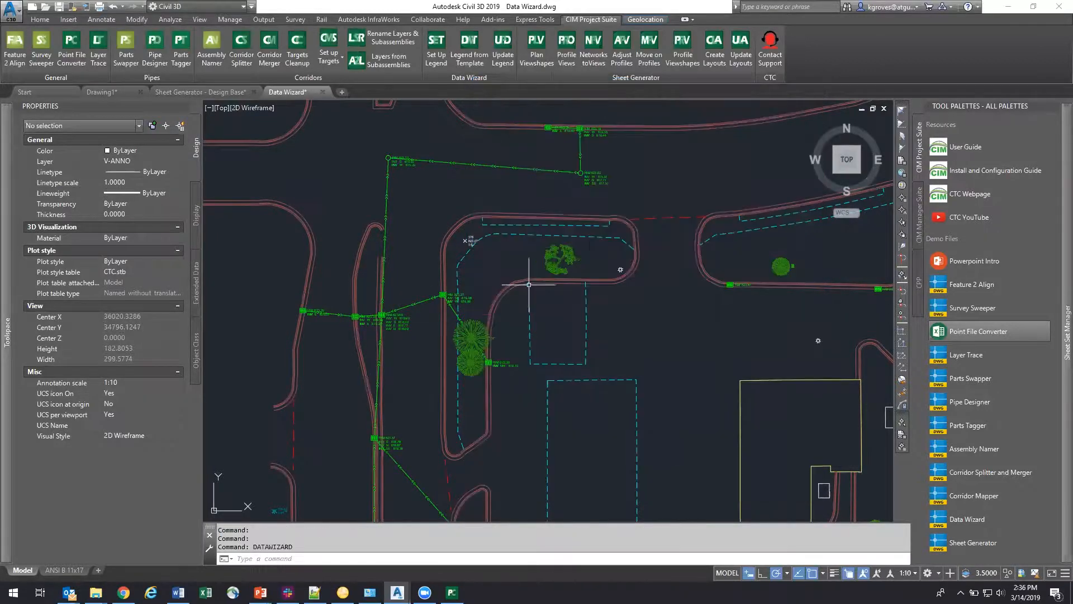
middle_click_drag(537, 284, 472, 248)
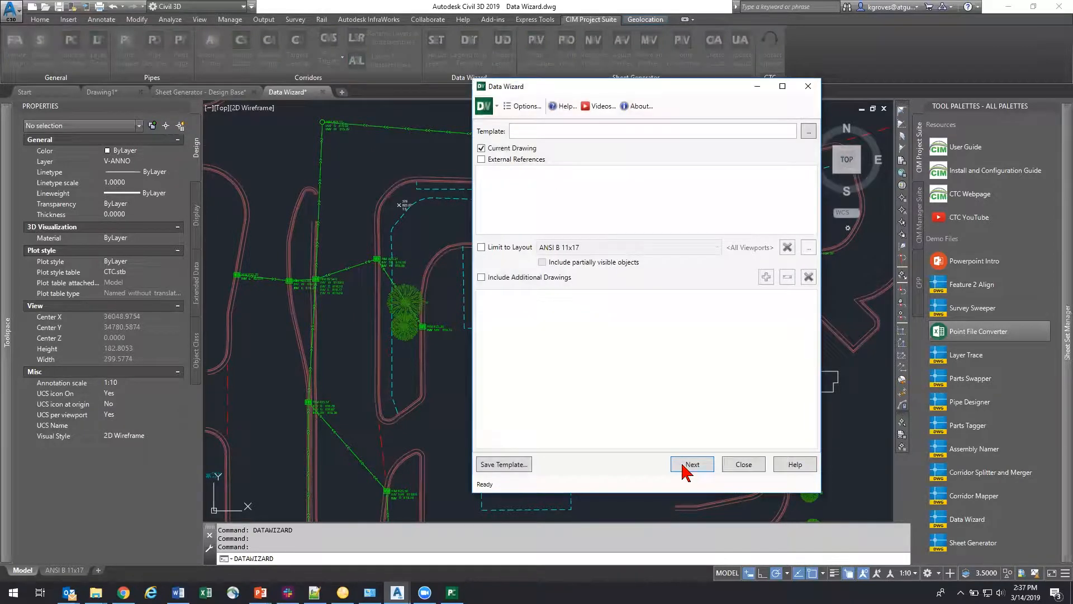
Step: Reopen the legend setup for the current drawing and review its object types and layer exclusions up to the data extraction stage
left_click(685, 466)
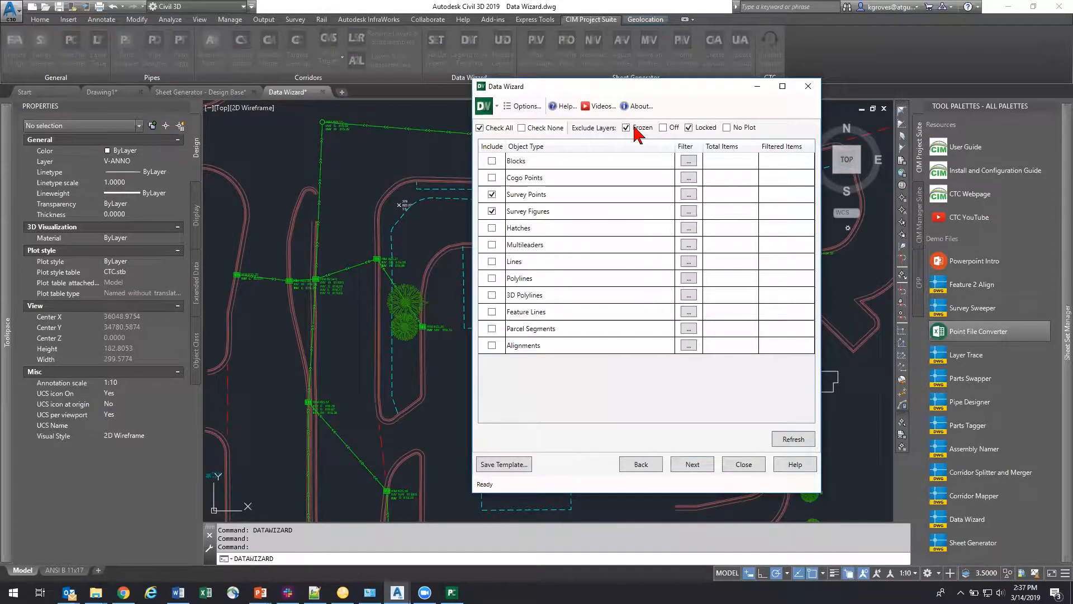
key("ctrl")
left_click(626, 128)
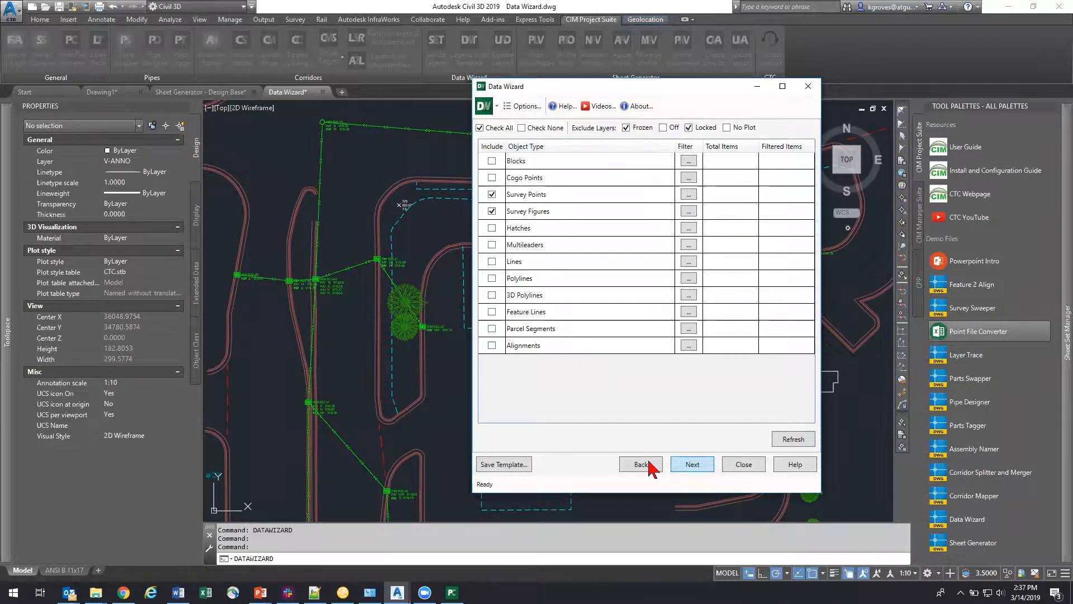
left_click(695, 468)
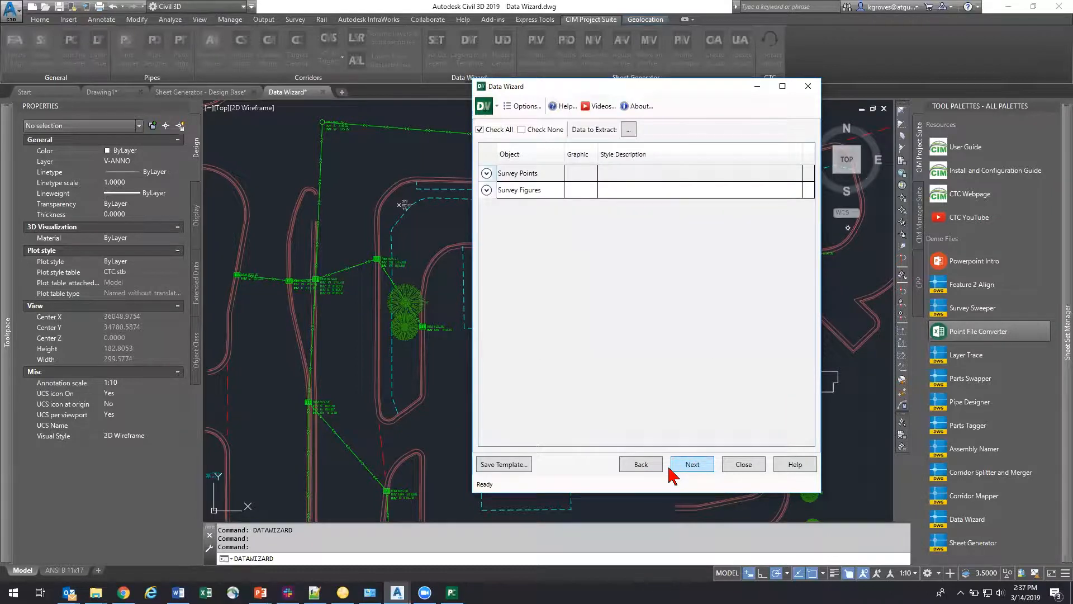
Step: Return to the legend's source drawing settings and go forward through the wizard to the table formatting and output options
left_click(644, 468)
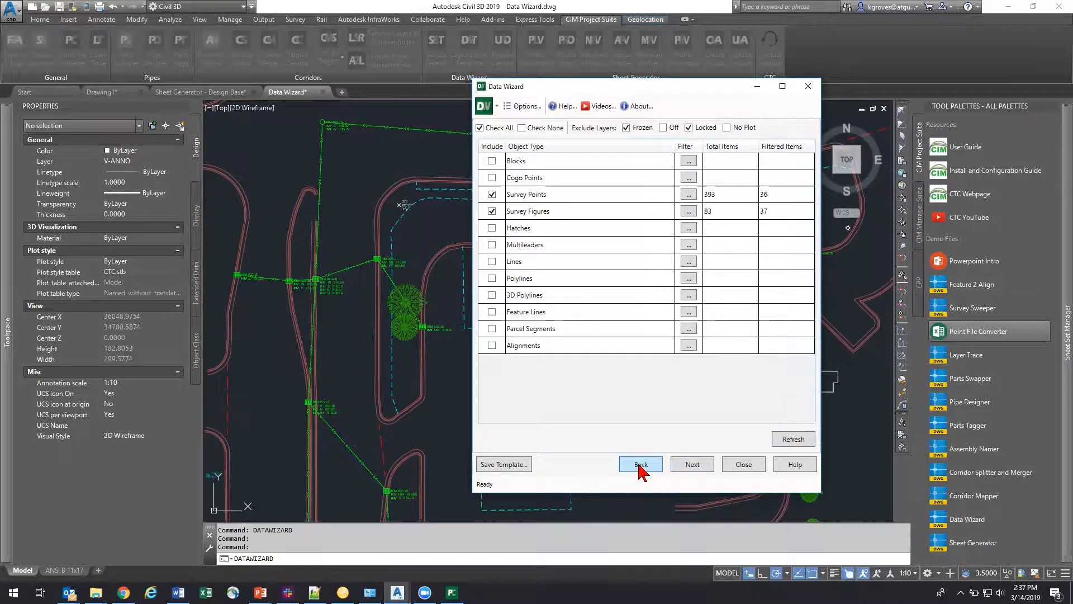
left_click(637, 469)
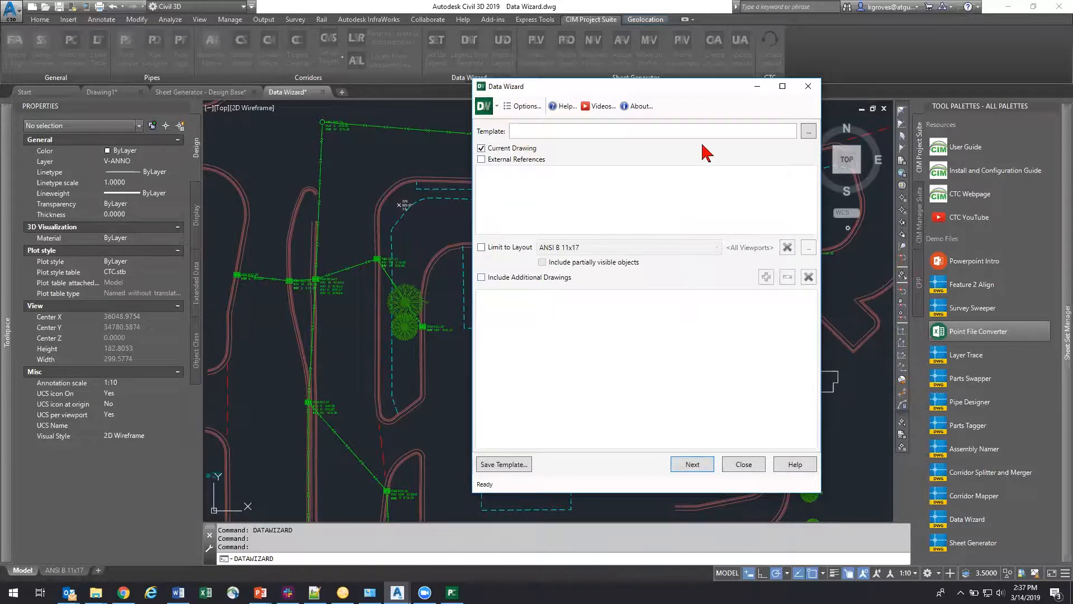
left_click(702, 467)
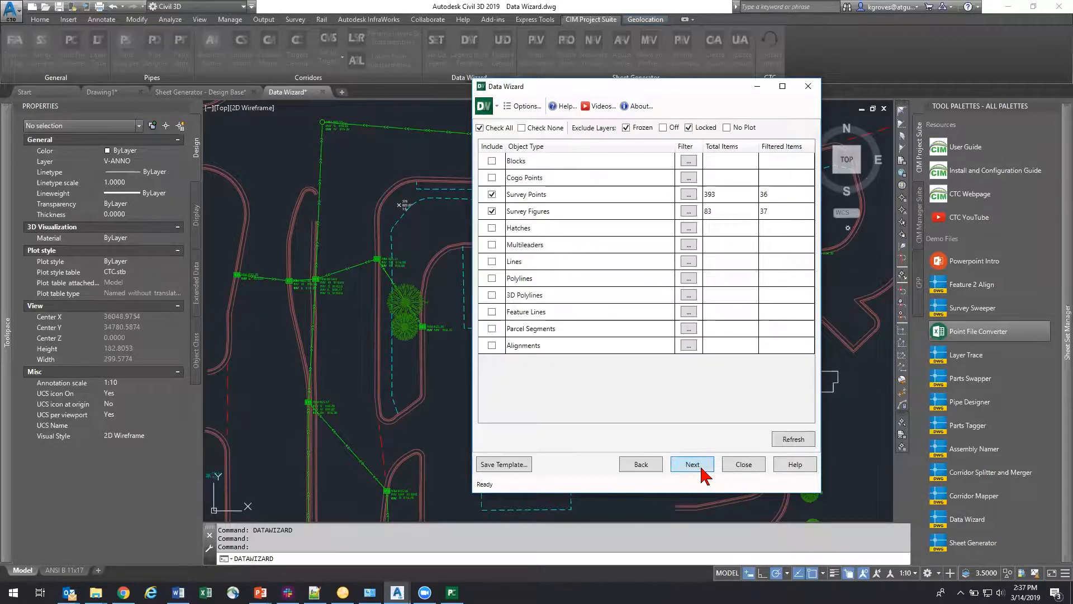
left_click(702, 467)
left_click(702, 467)
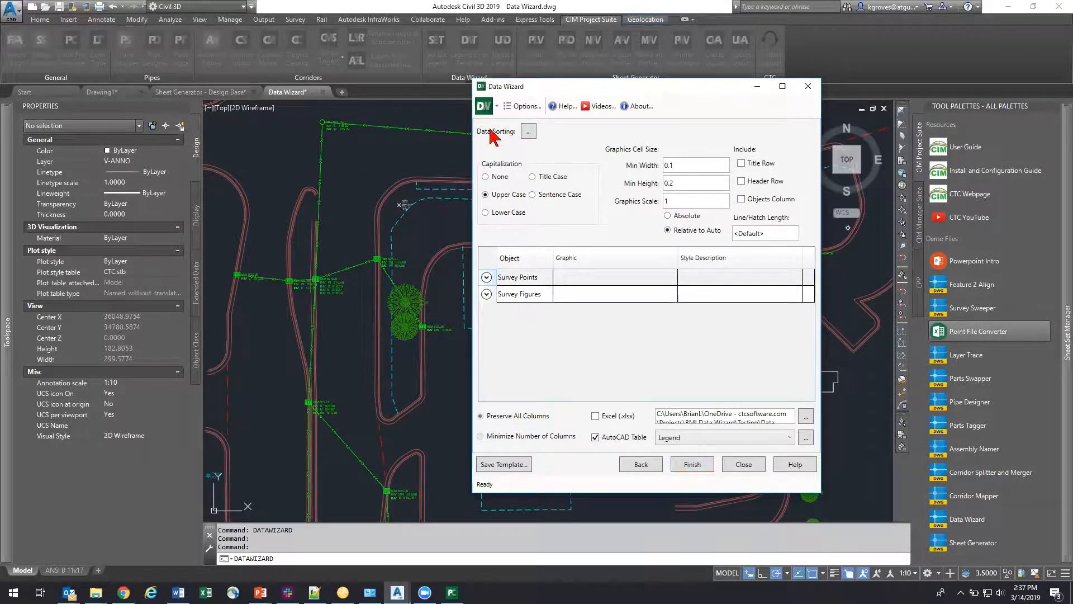
Step: Review the legend's data sorting options and the list of data that can be extracted, leaving both without changes
left_click(528, 132)
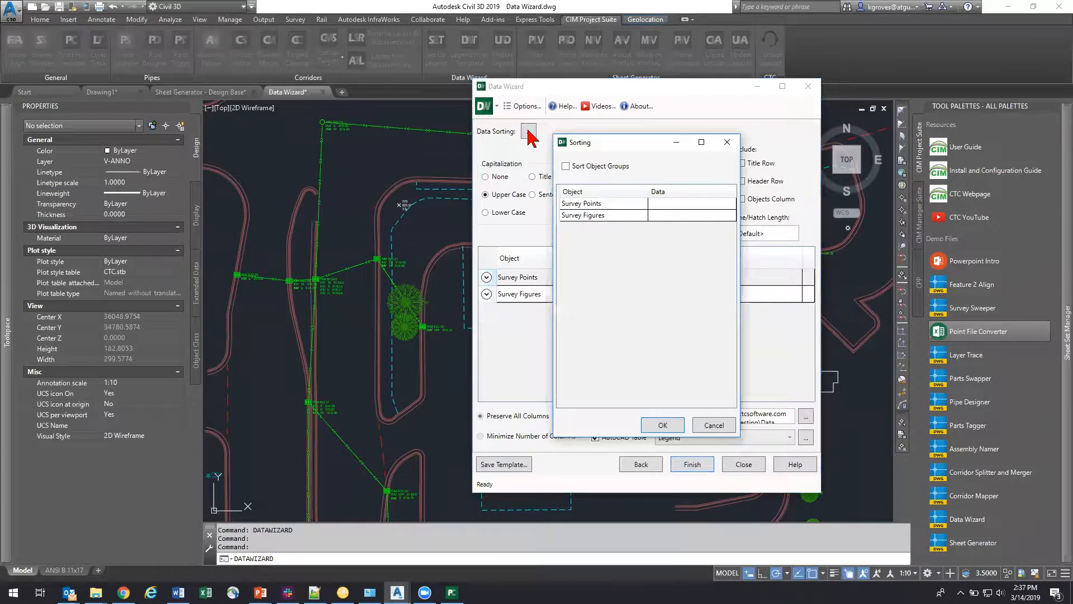
left_click(727, 141)
left_click(637, 466)
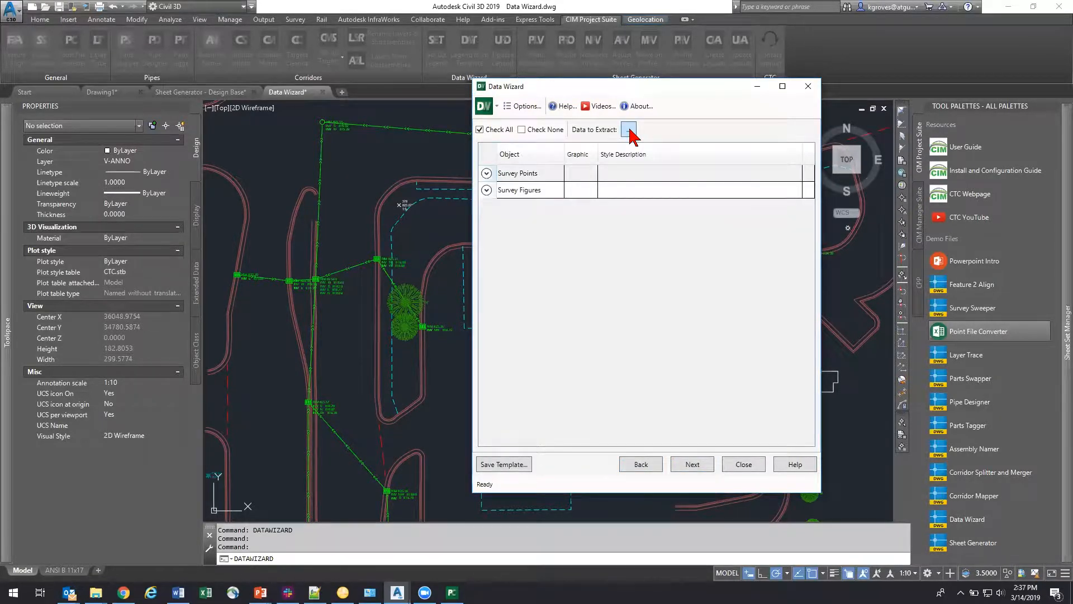
left_click(629, 130)
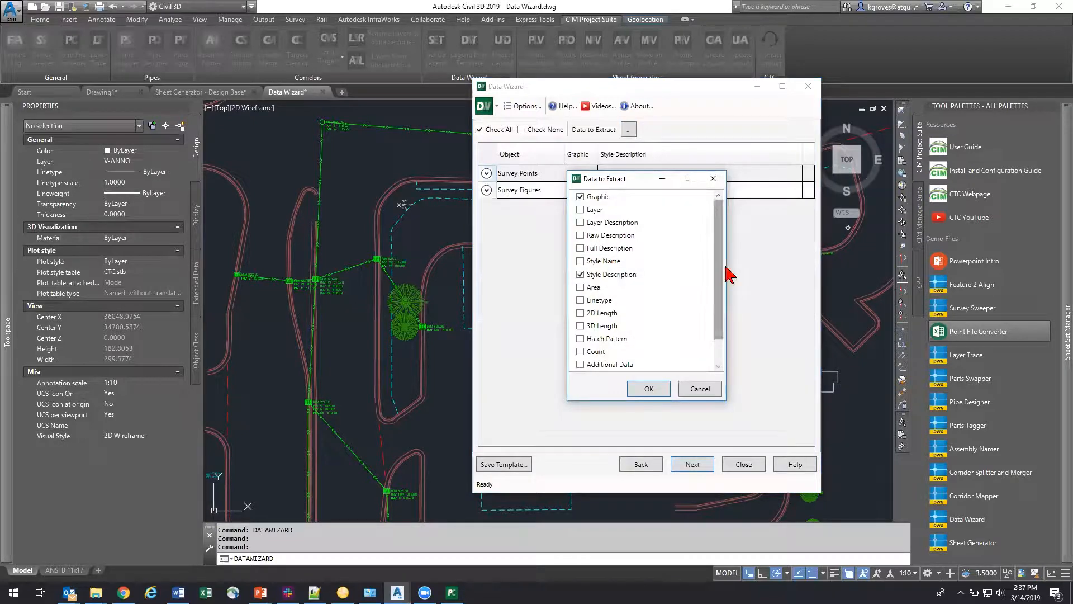
left_click_drag(720, 296, 722, 260)
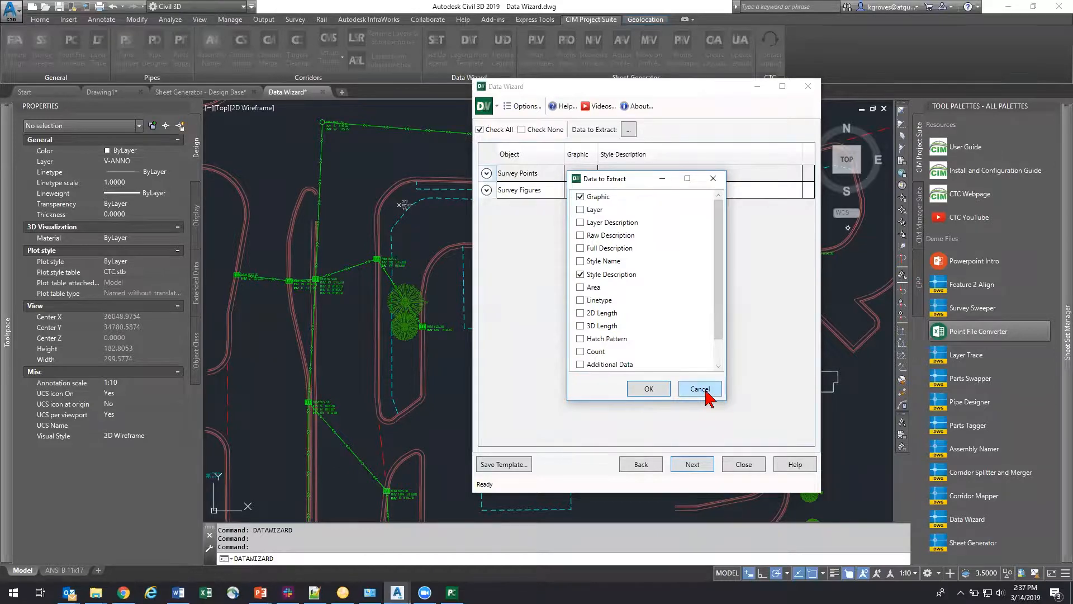
left_click(703, 390)
Step: Limit the legend's source objects to the ANSI B 11x17 layout and close the Data Wizard
left_click(640, 463)
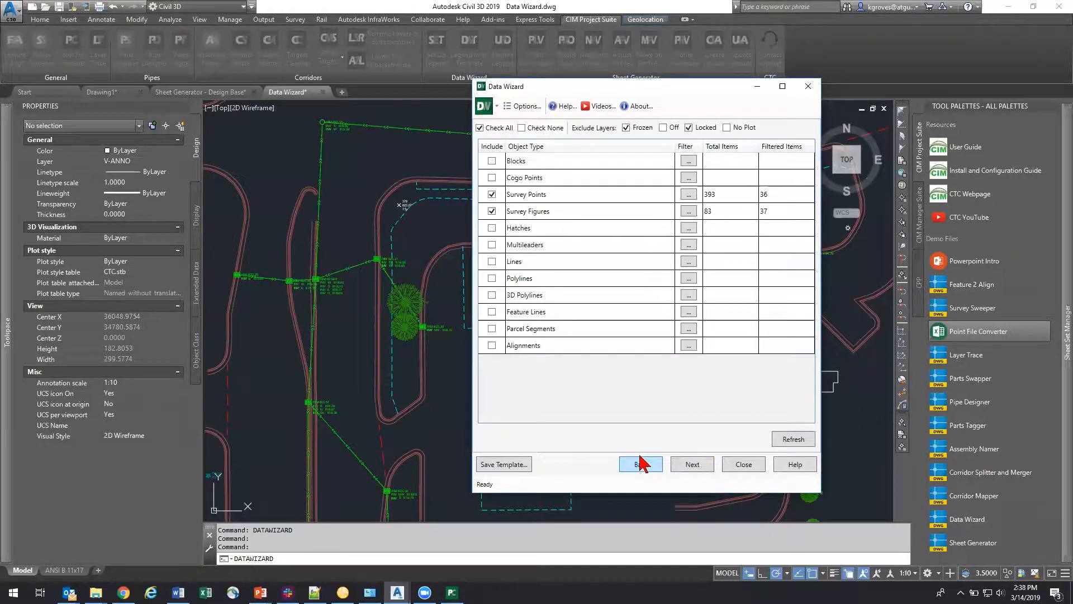
left_click(640, 464)
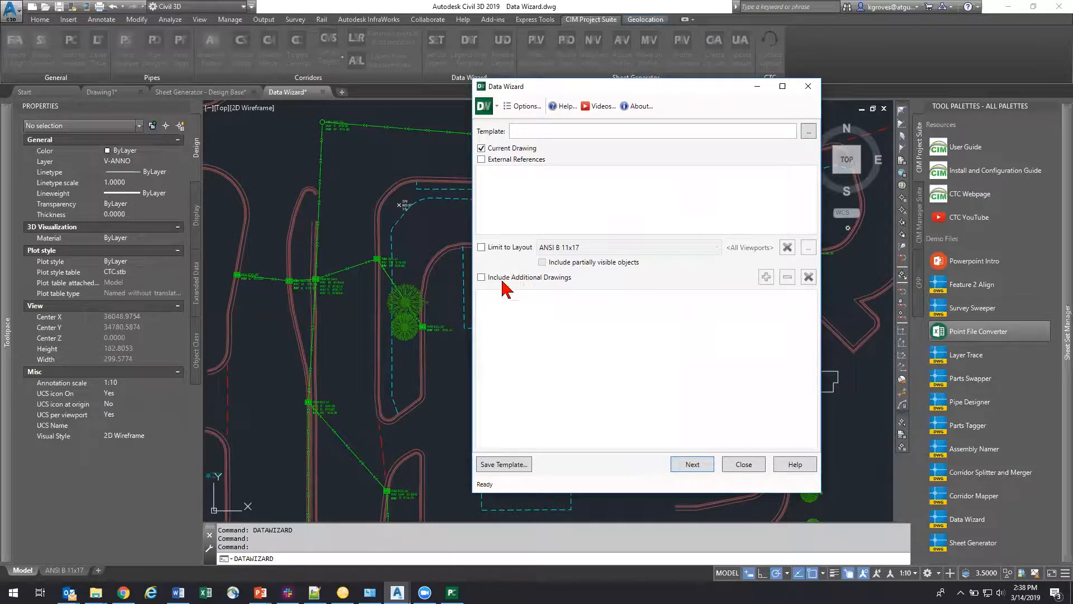
left_click(481, 247)
left_click(598, 247)
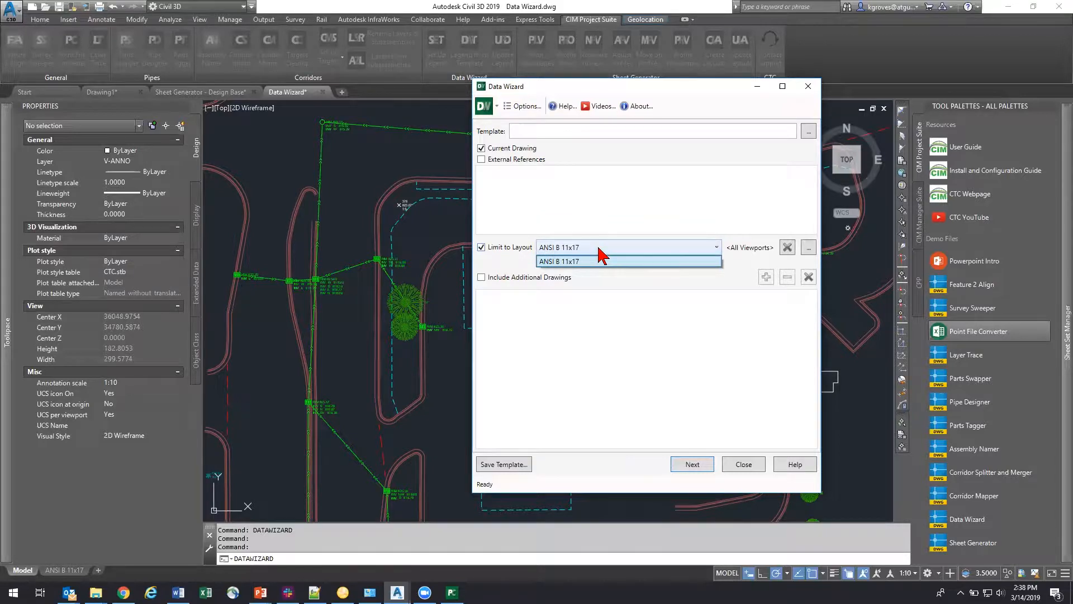
key("Escape")
key("Escape")
key("Escape")
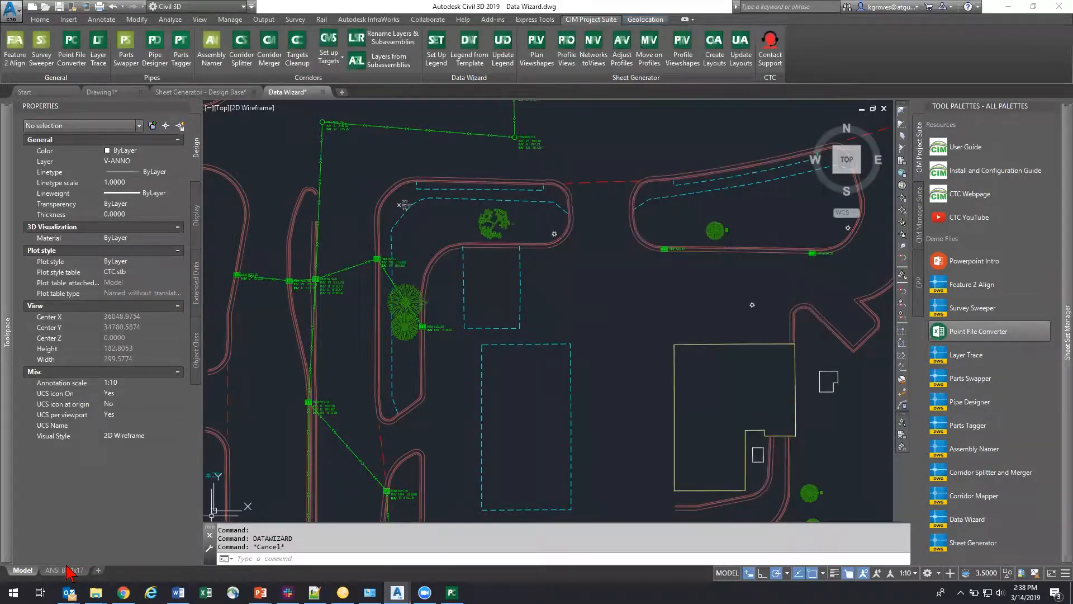
Step: Switch to the ANSI B 11x17 layout and reopen the Data Wizard legend setup from there
left_click(64, 570)
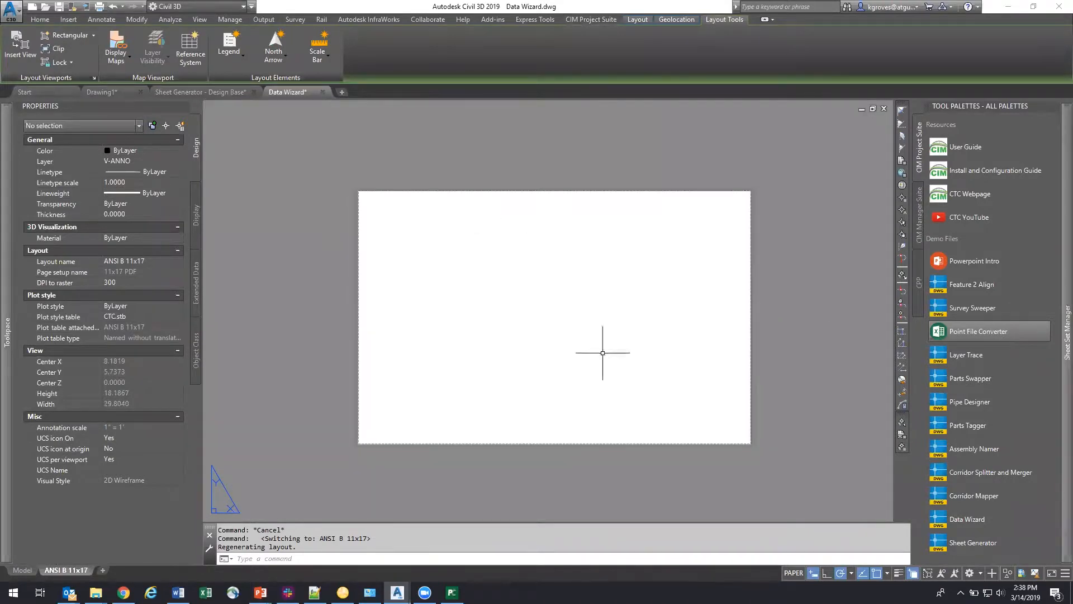
left_click(592, 19)
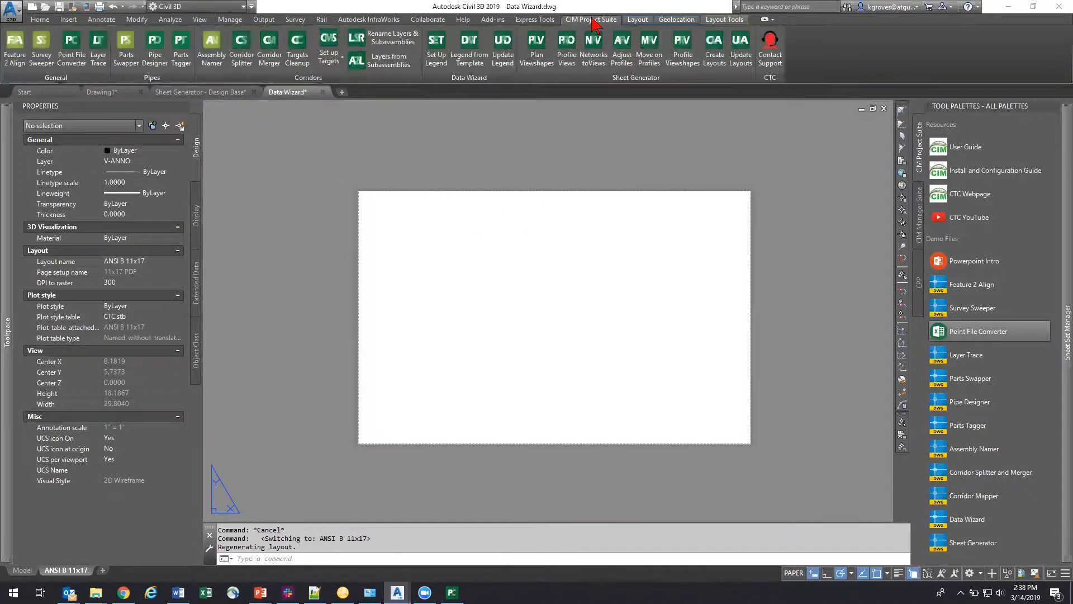
left_click(436, 51)
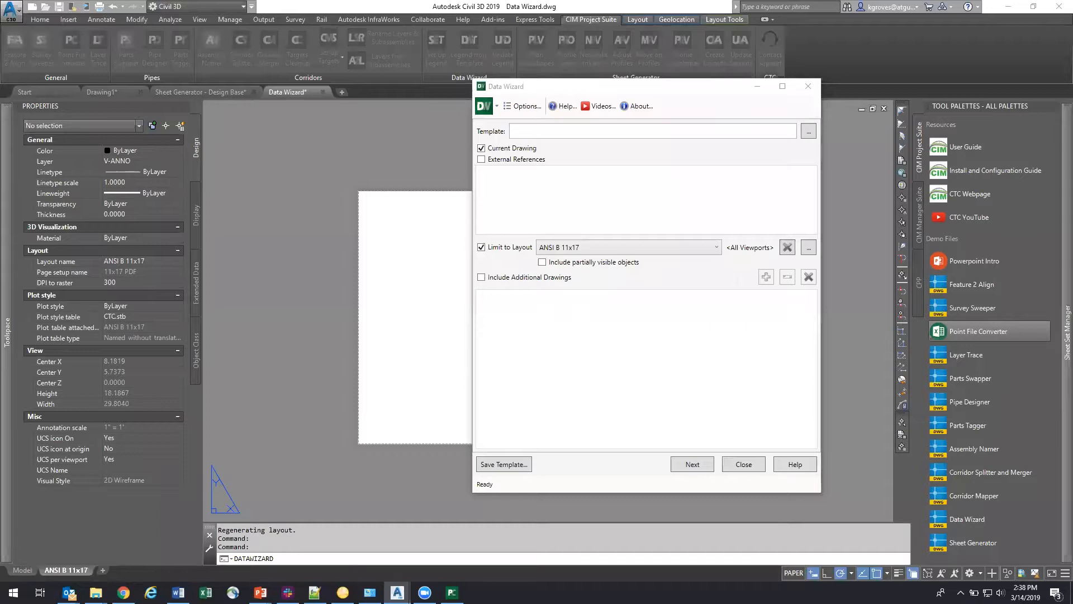
Step: Switch to the running PowerPoint slide show at its Questions slide
mouse_move(261, 592)
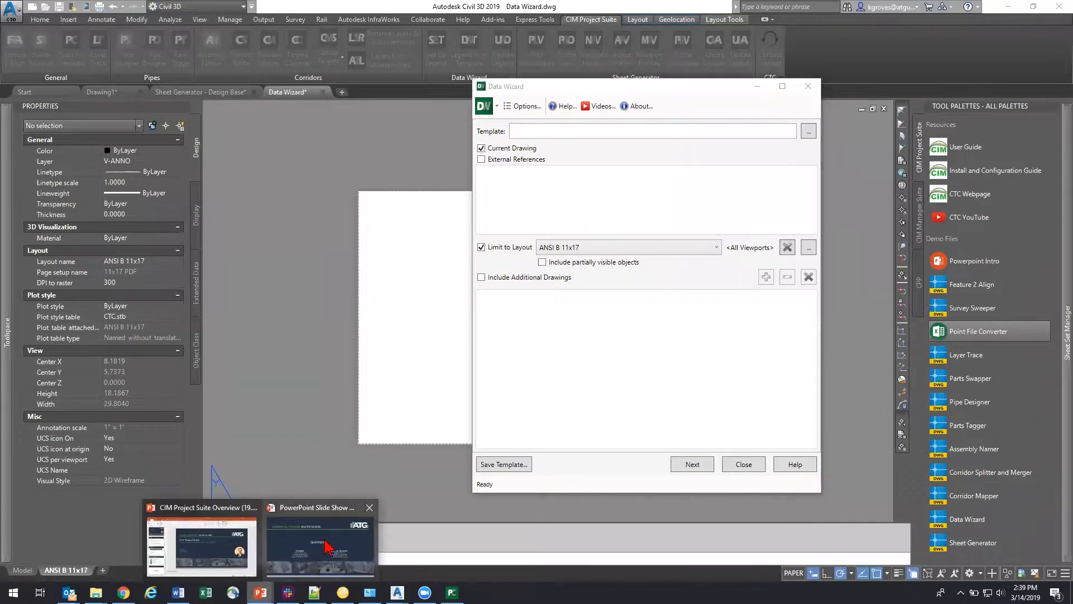
left_click(329, 546)
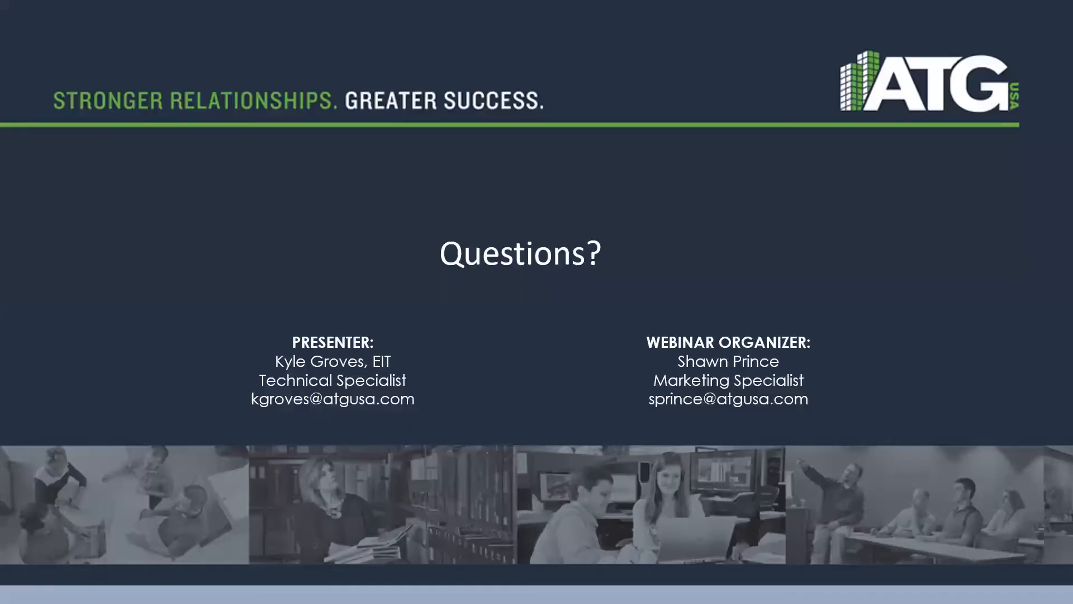